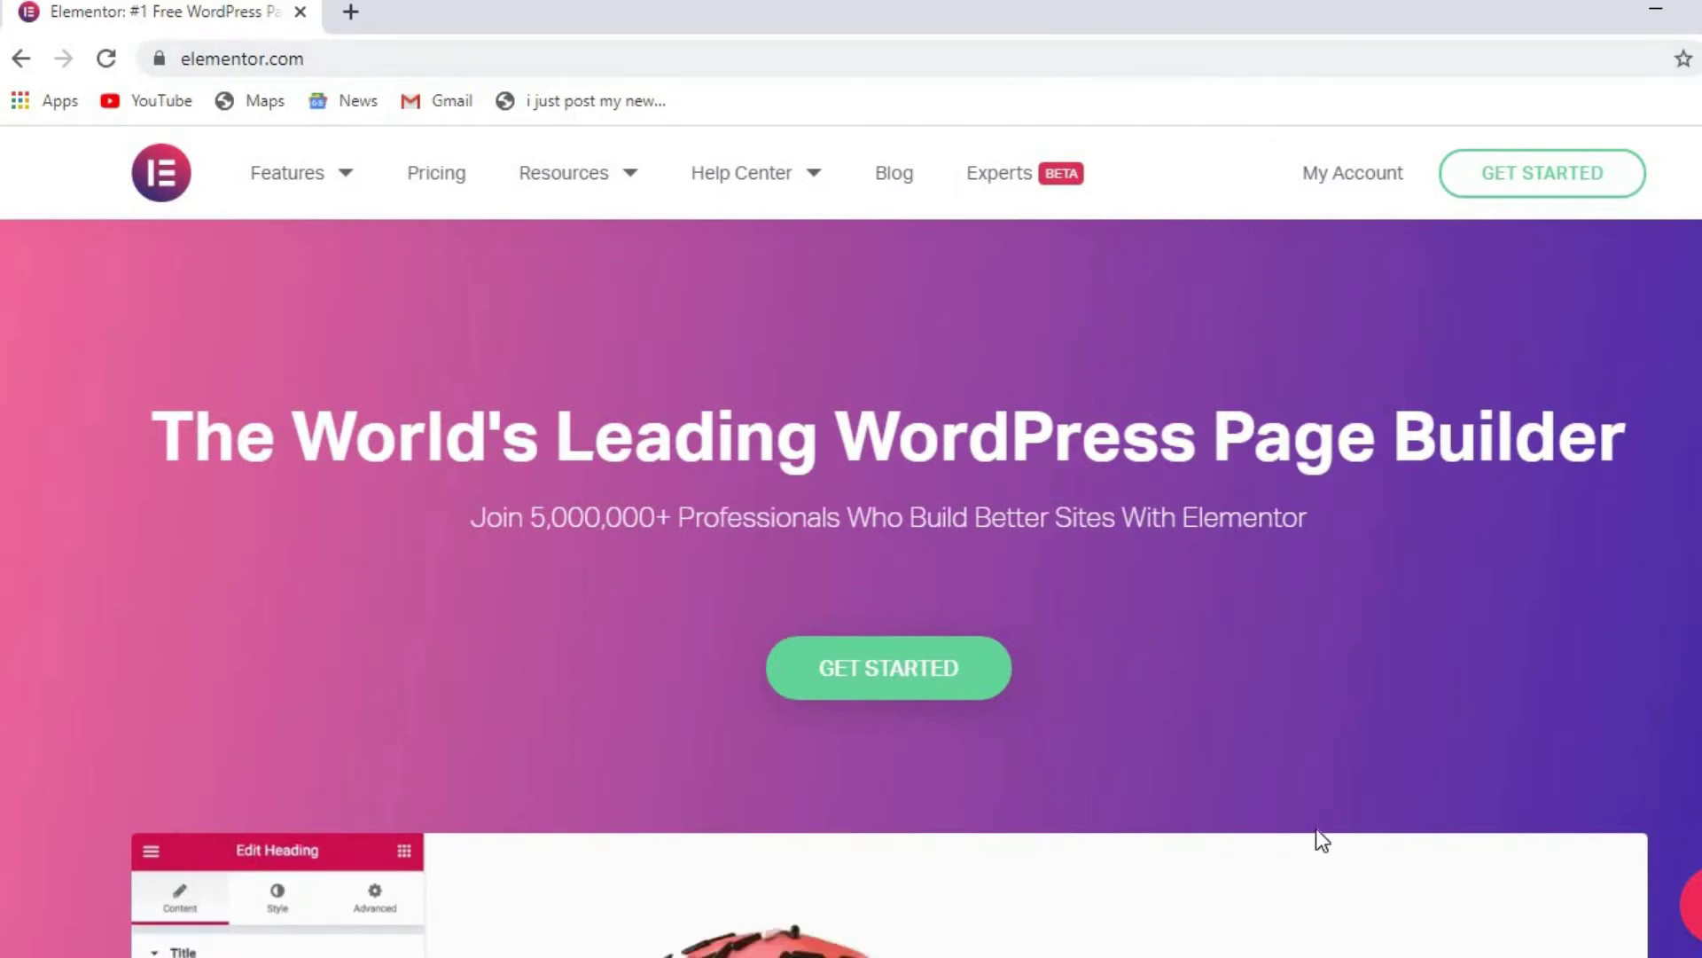
# Step: View the Elementor website's homepage and minimize its browser window
pyautogui.moveTo(1262, 956)
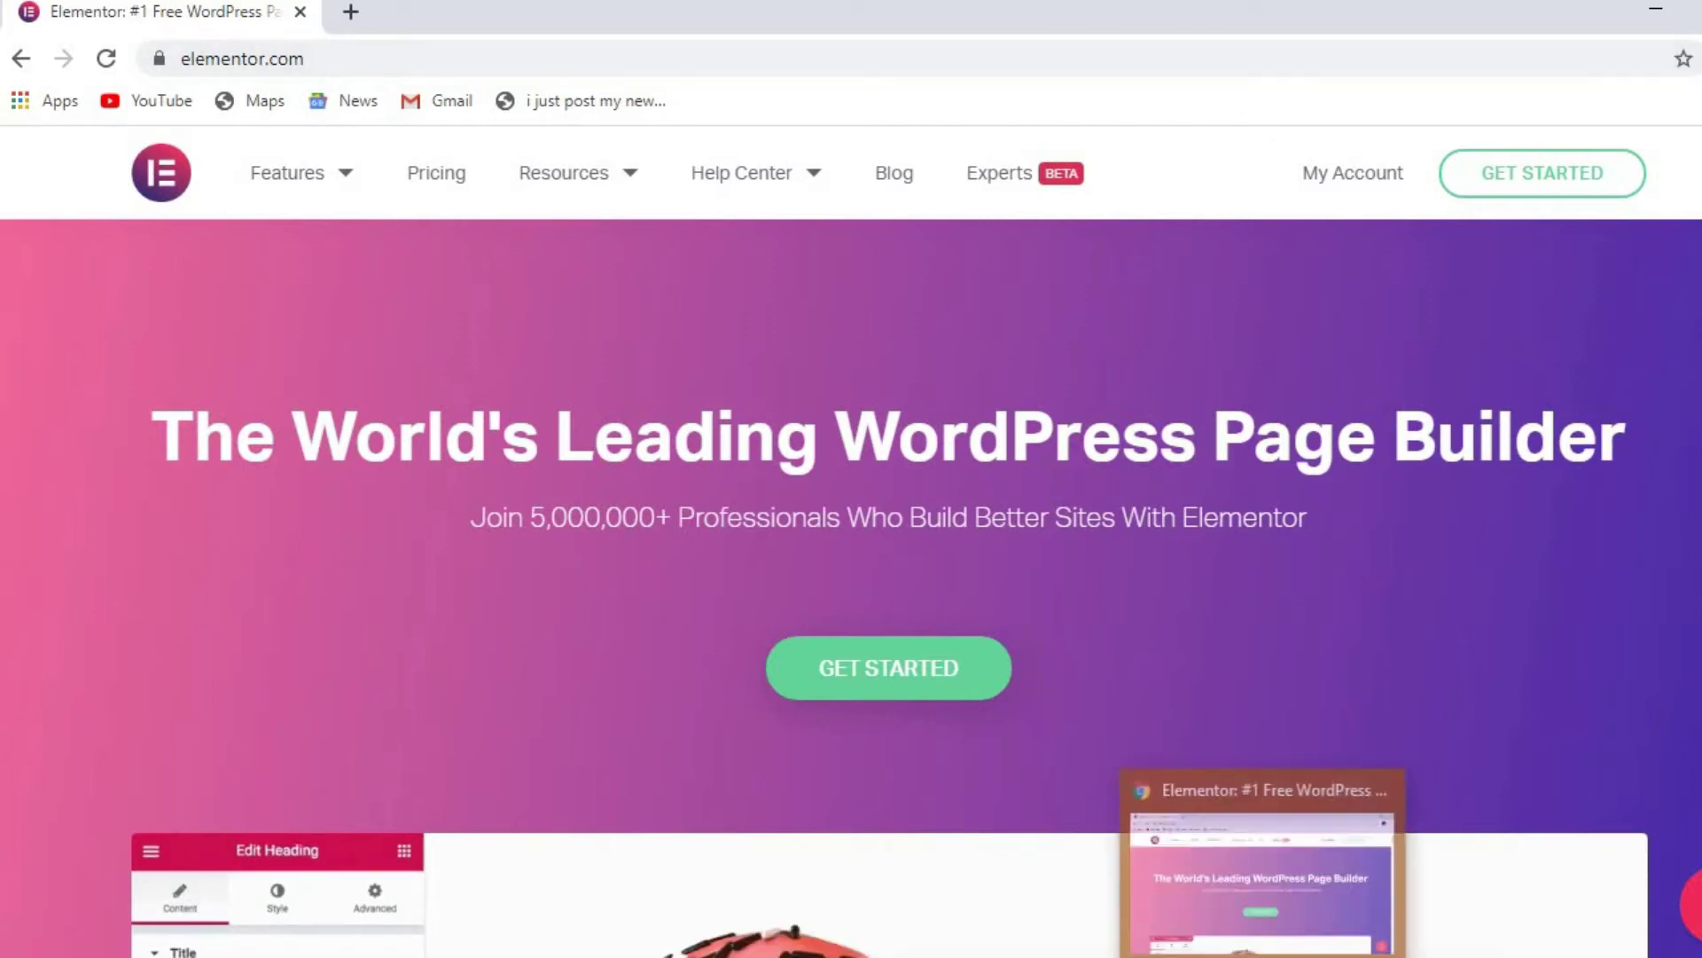
pyautogui.click(1275, 902)
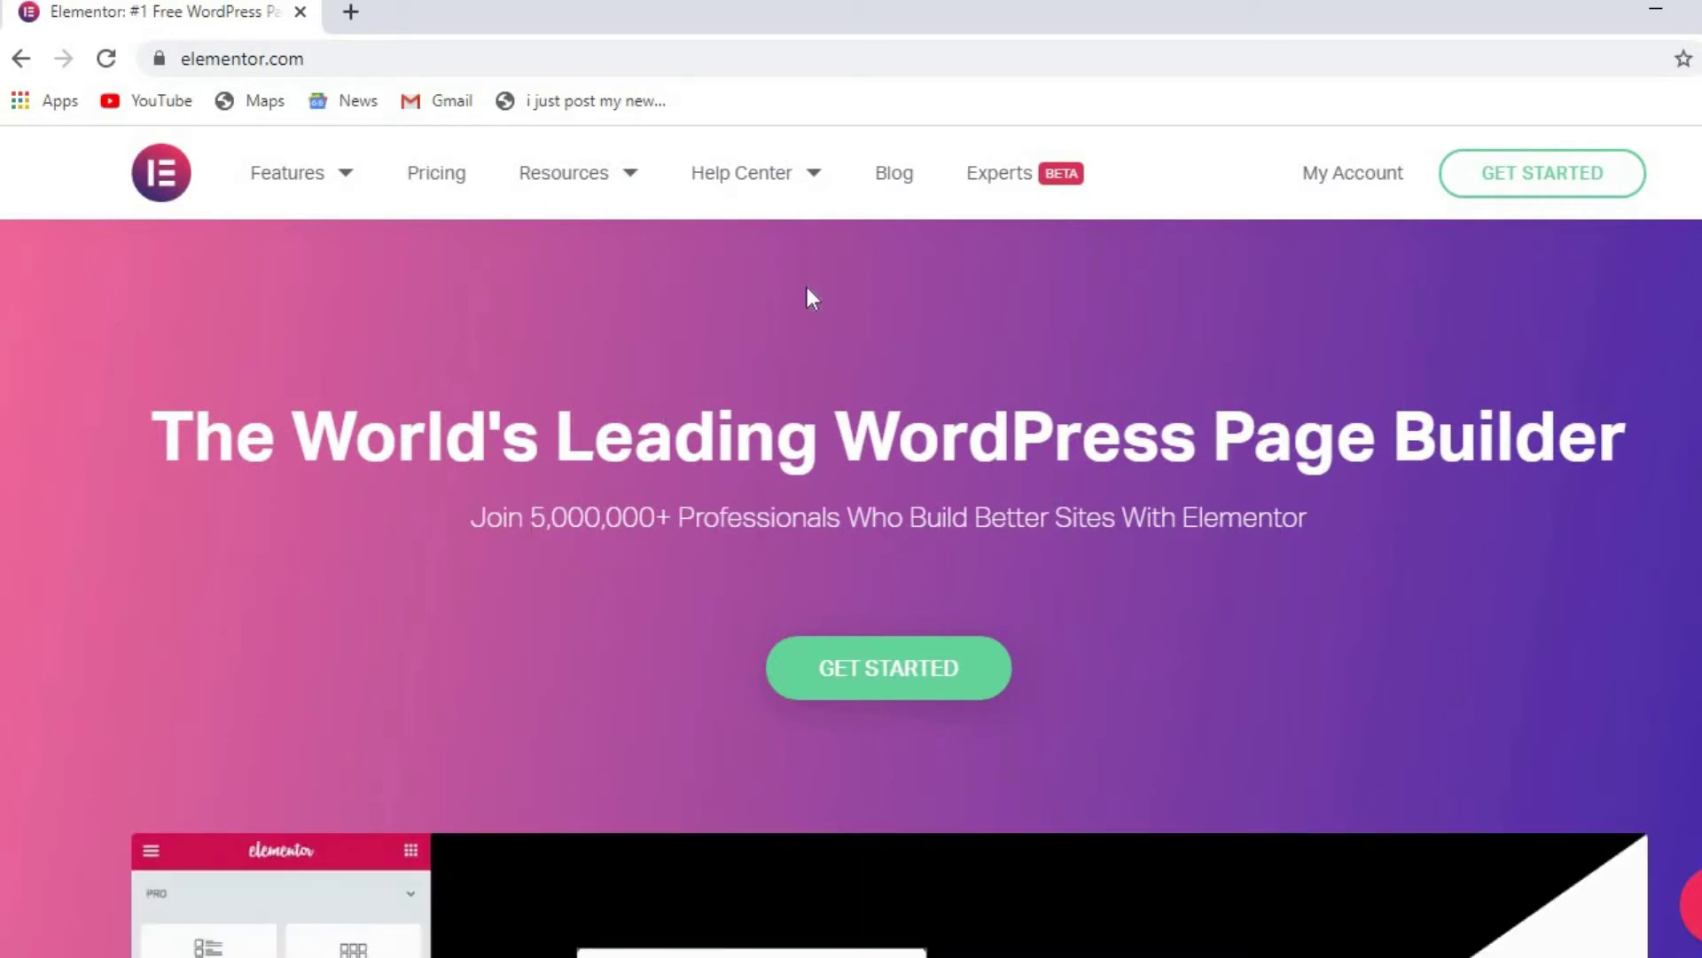
pyautogui.click(1648, 15)
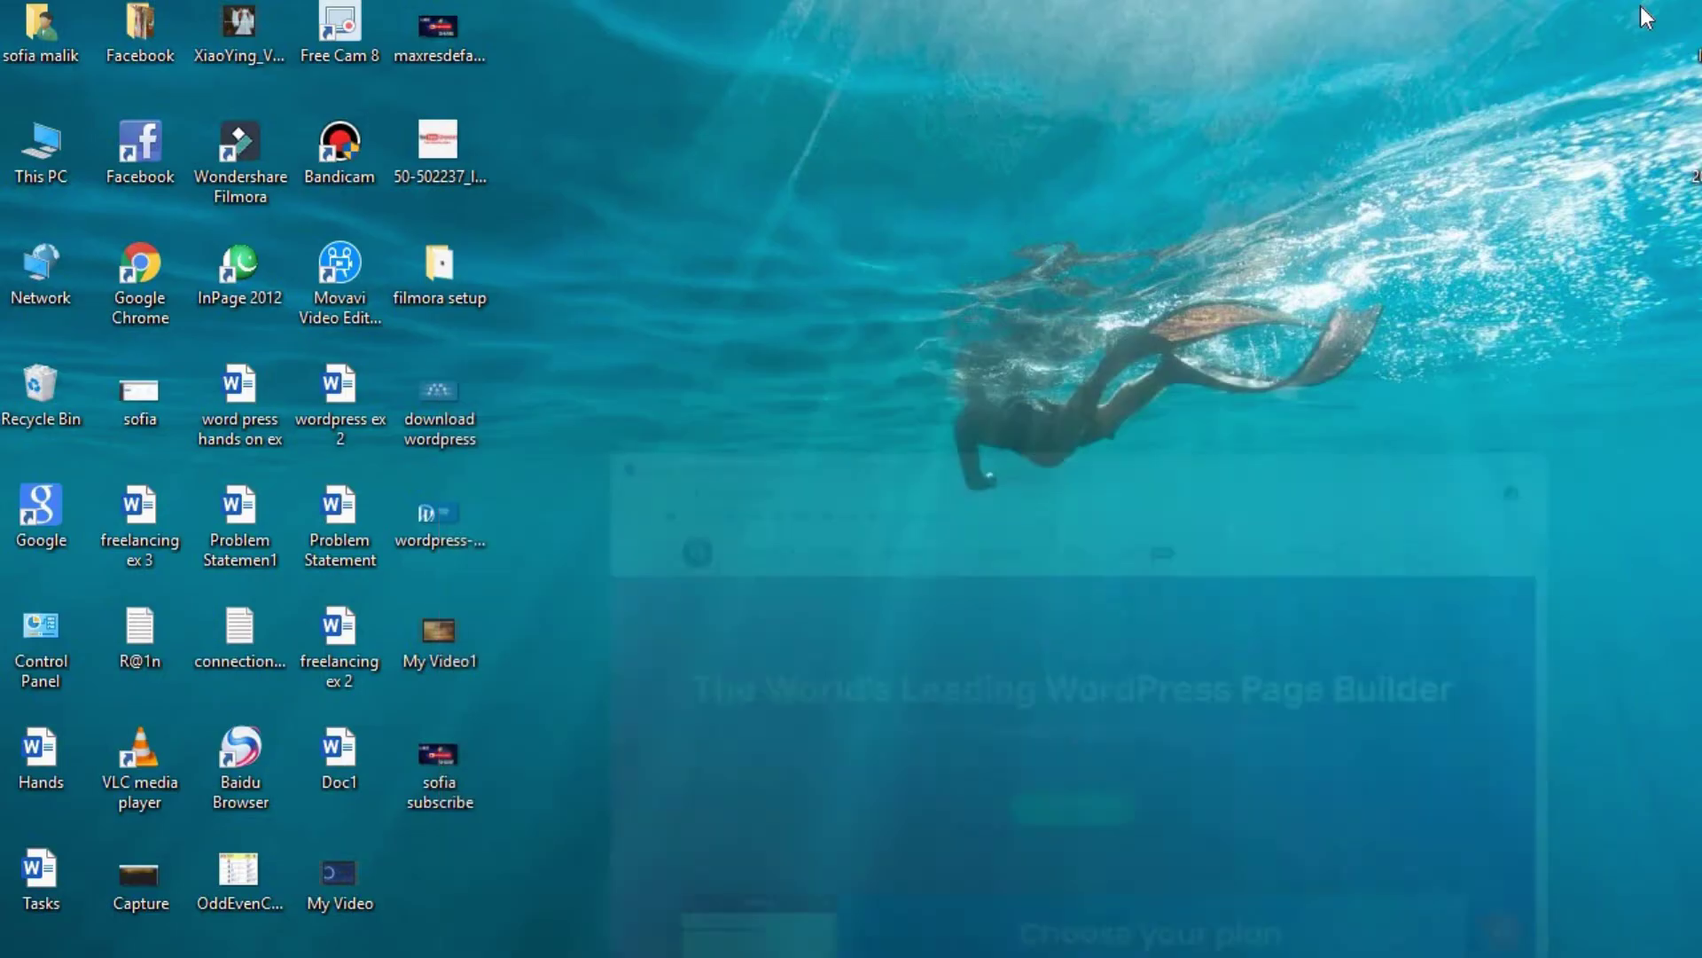
# Step: Open a new Chrome window and go to the Plugins directory on wordpress.org
pyautogui.doubleClick(124, 300)
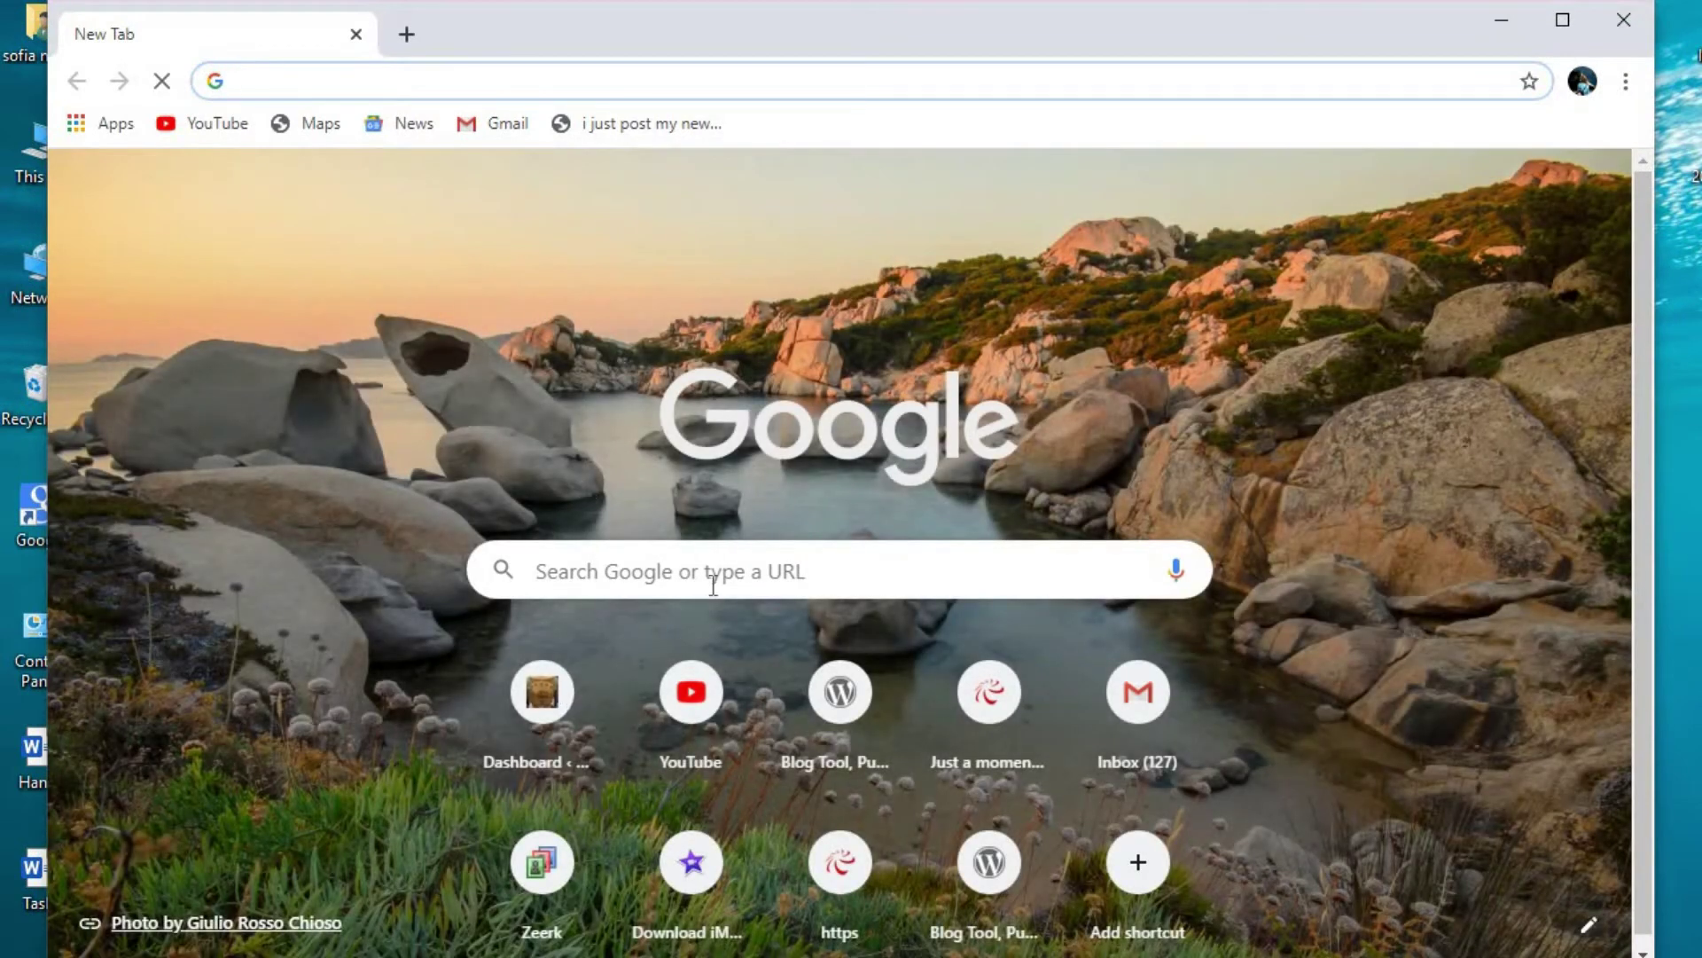
pyautogui.click(713, 585)
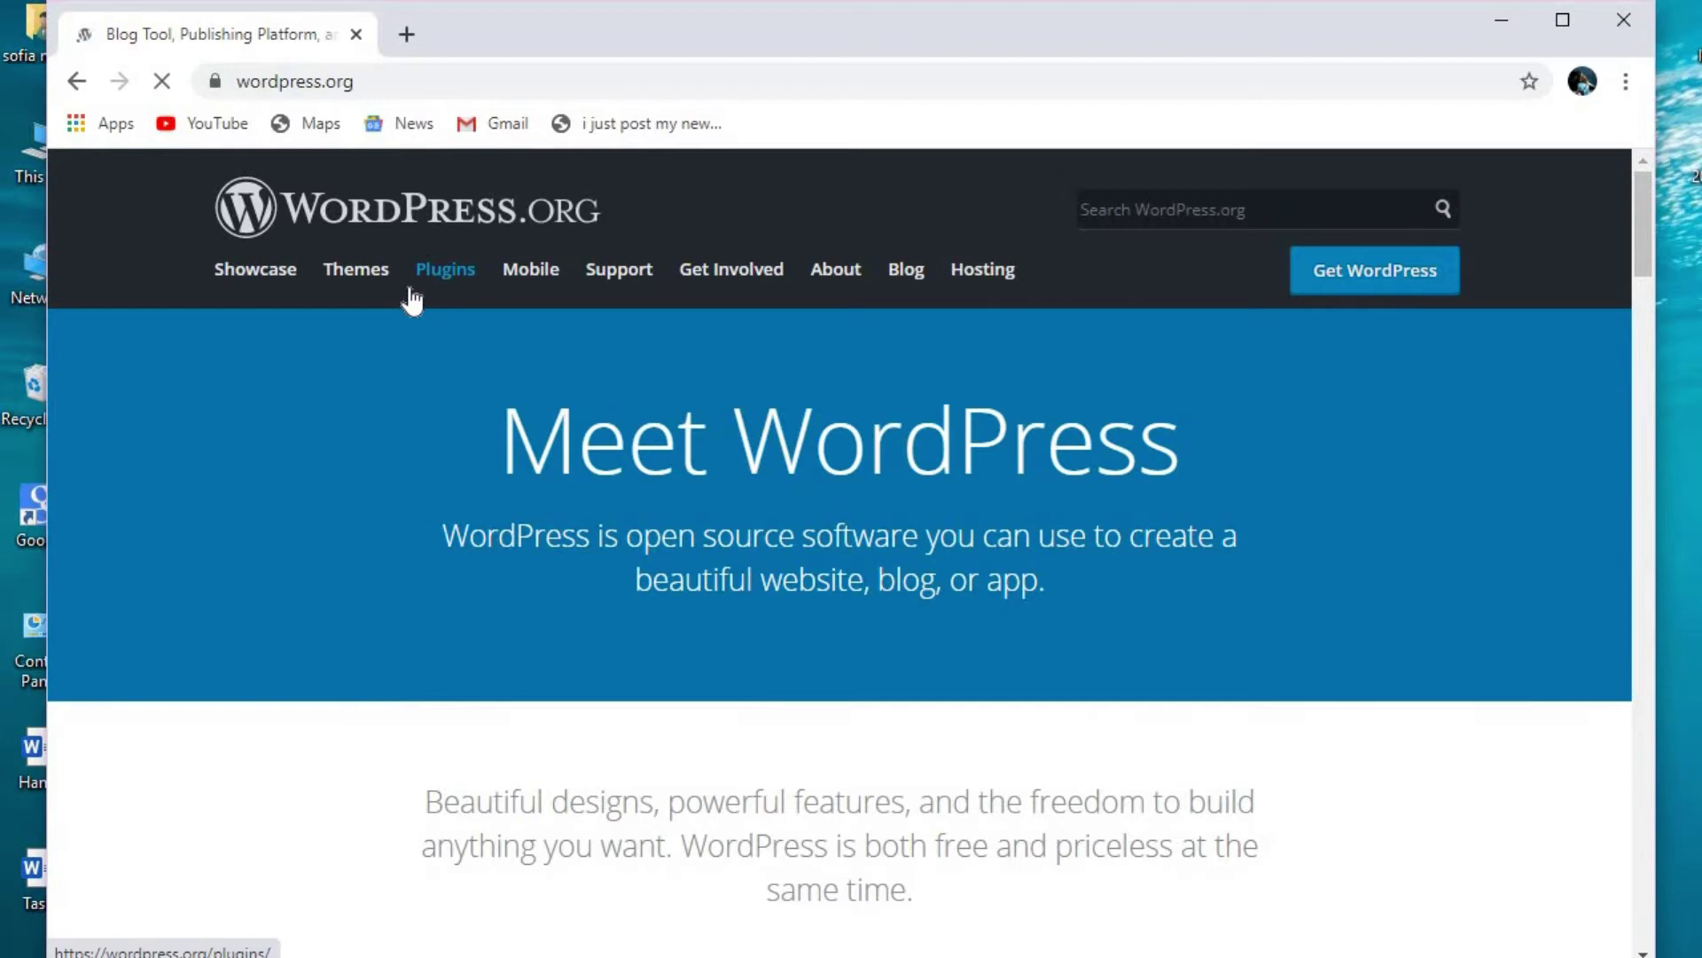
pyautogui.click(462, 282)
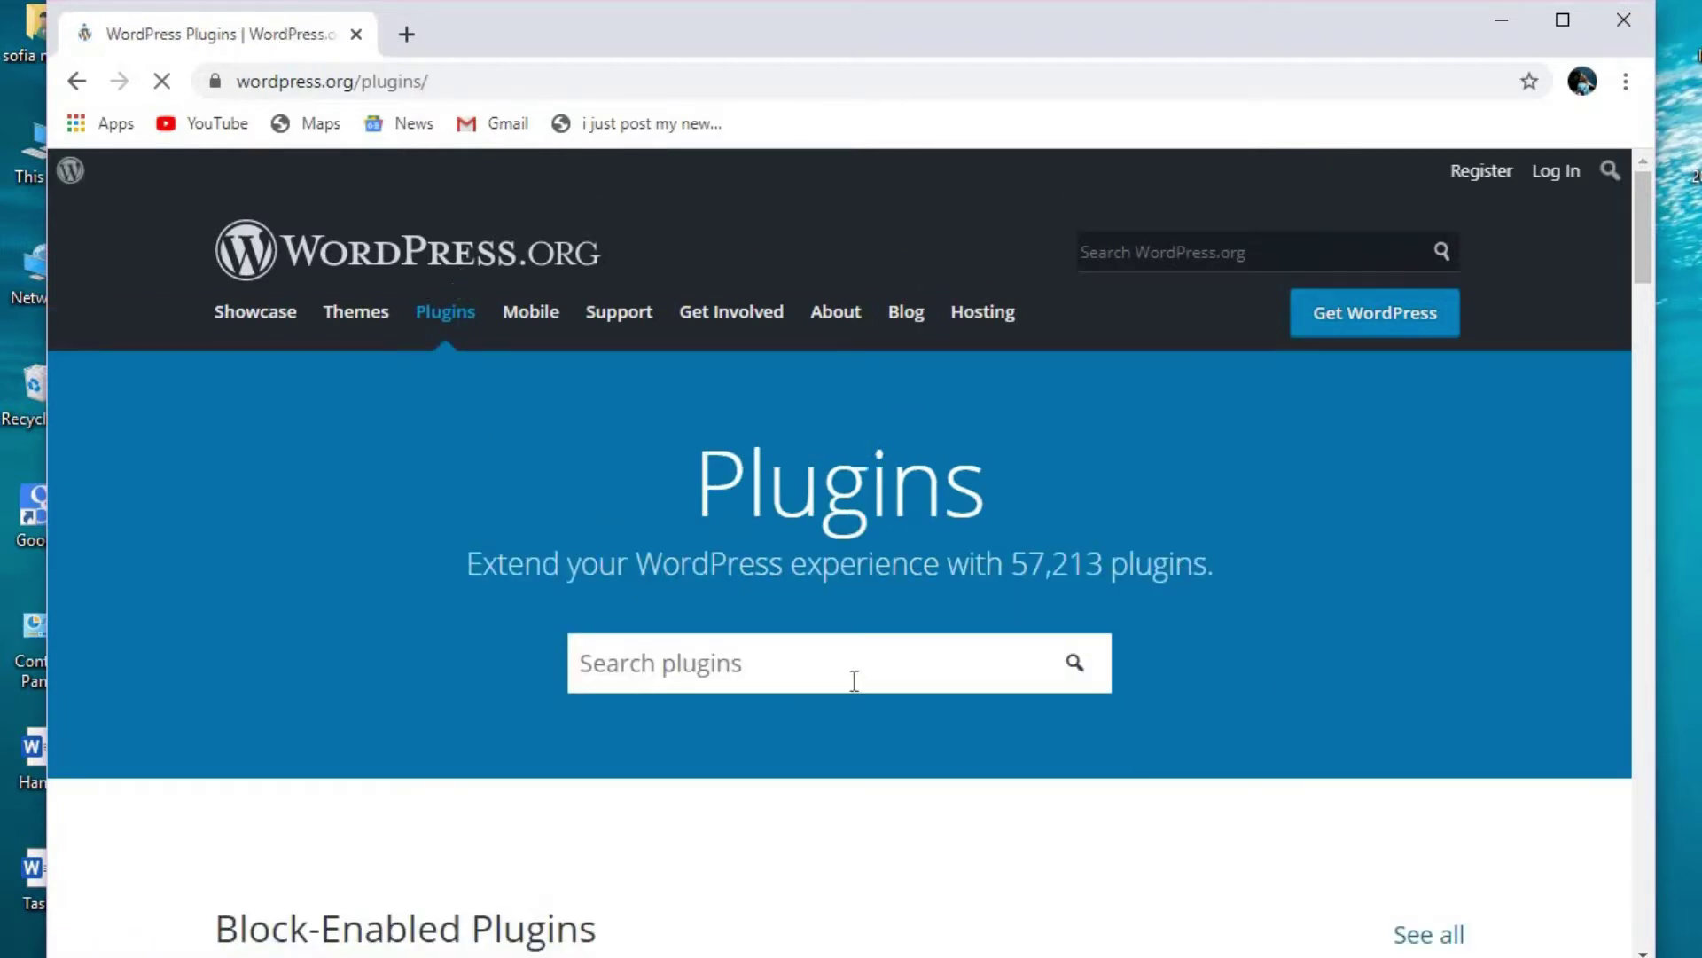
# Step: Search the plugin directory for "elementor page builder" and open the Elementor Page Builder plugin page
pyautogui.click(854, 681)
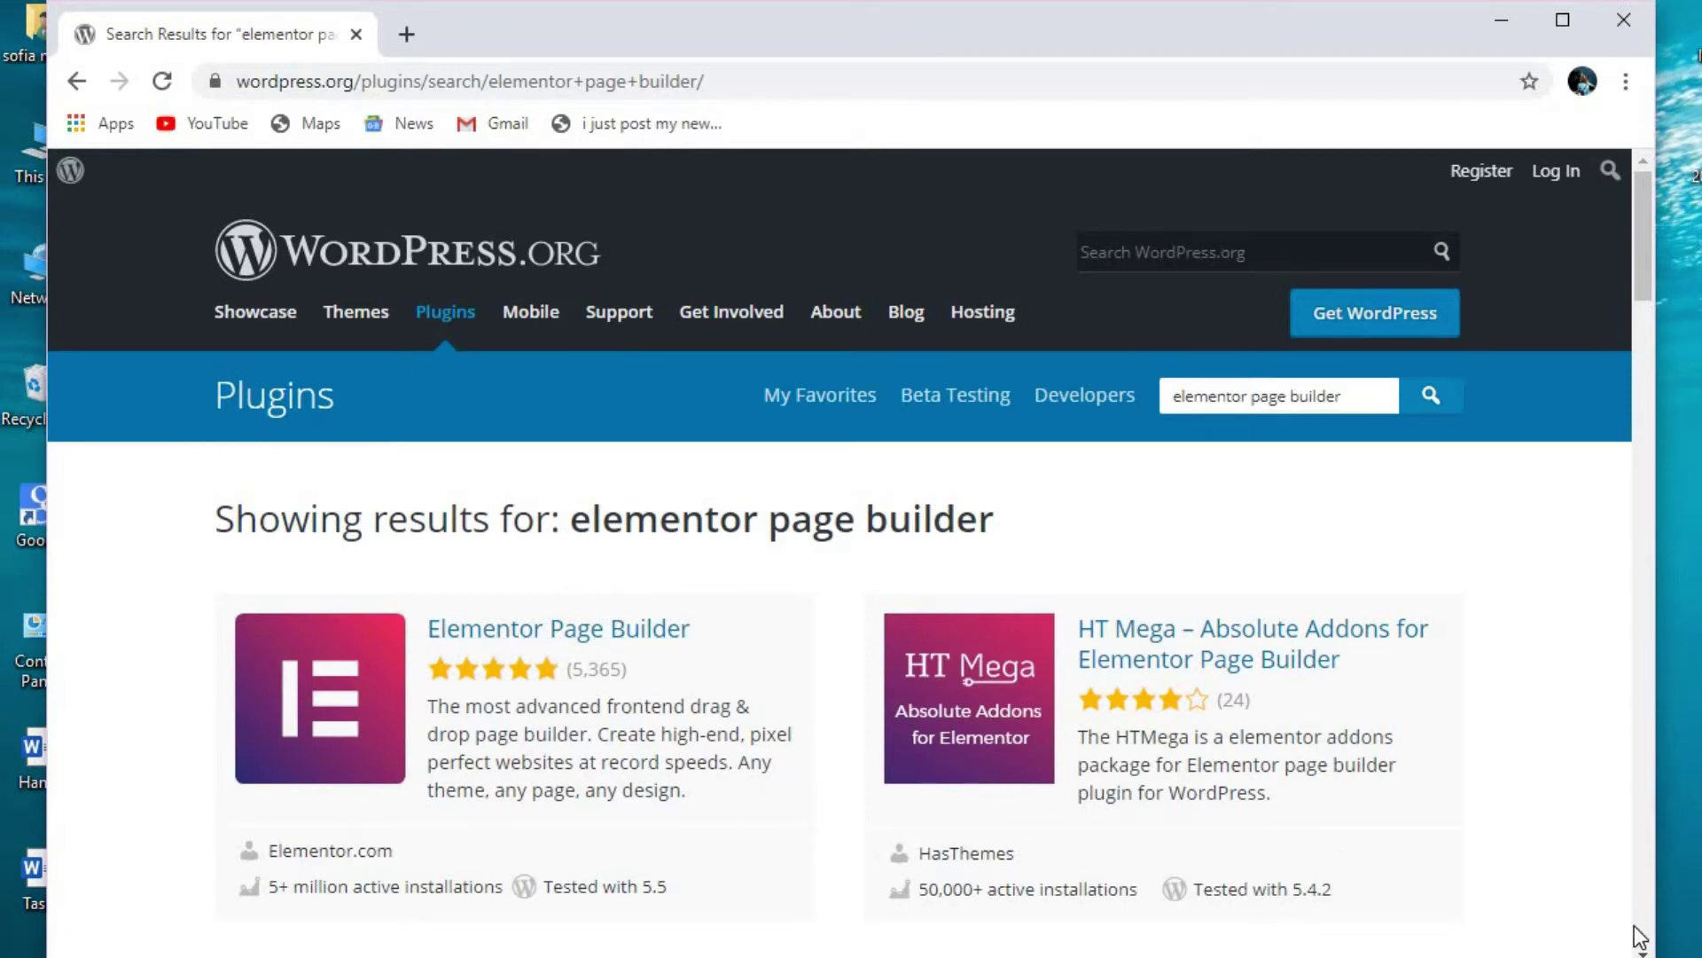
pyautogui.scroll(-1, 1638, 951)
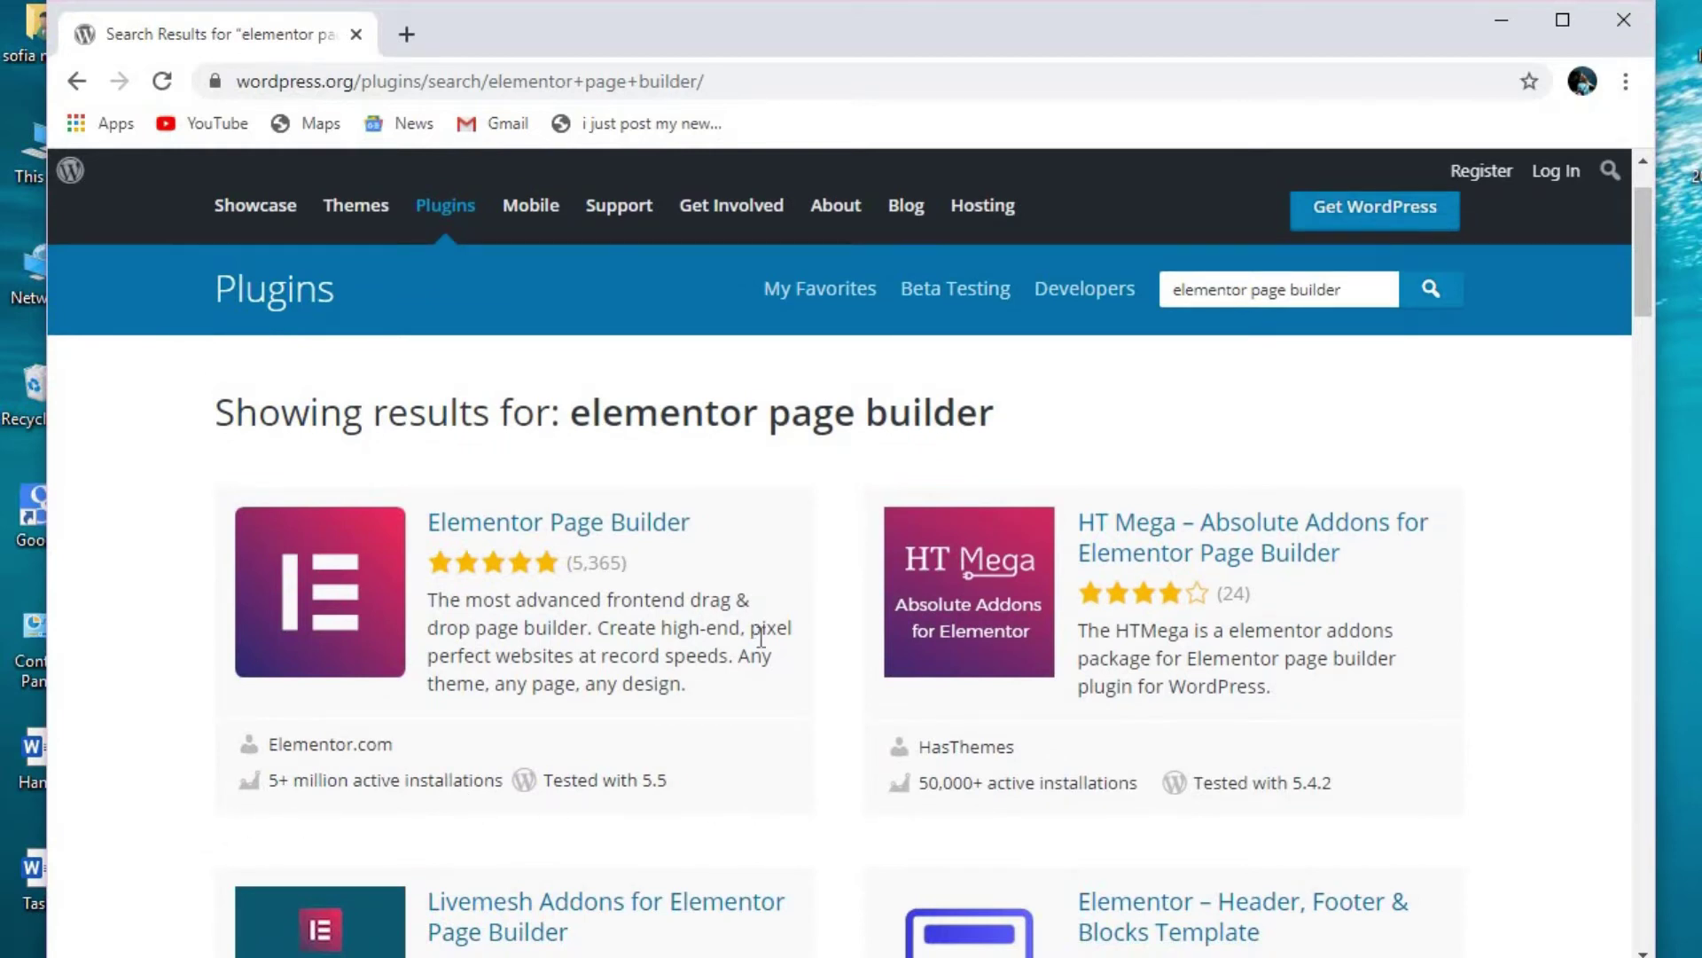
pyautogui.click(515, 524)
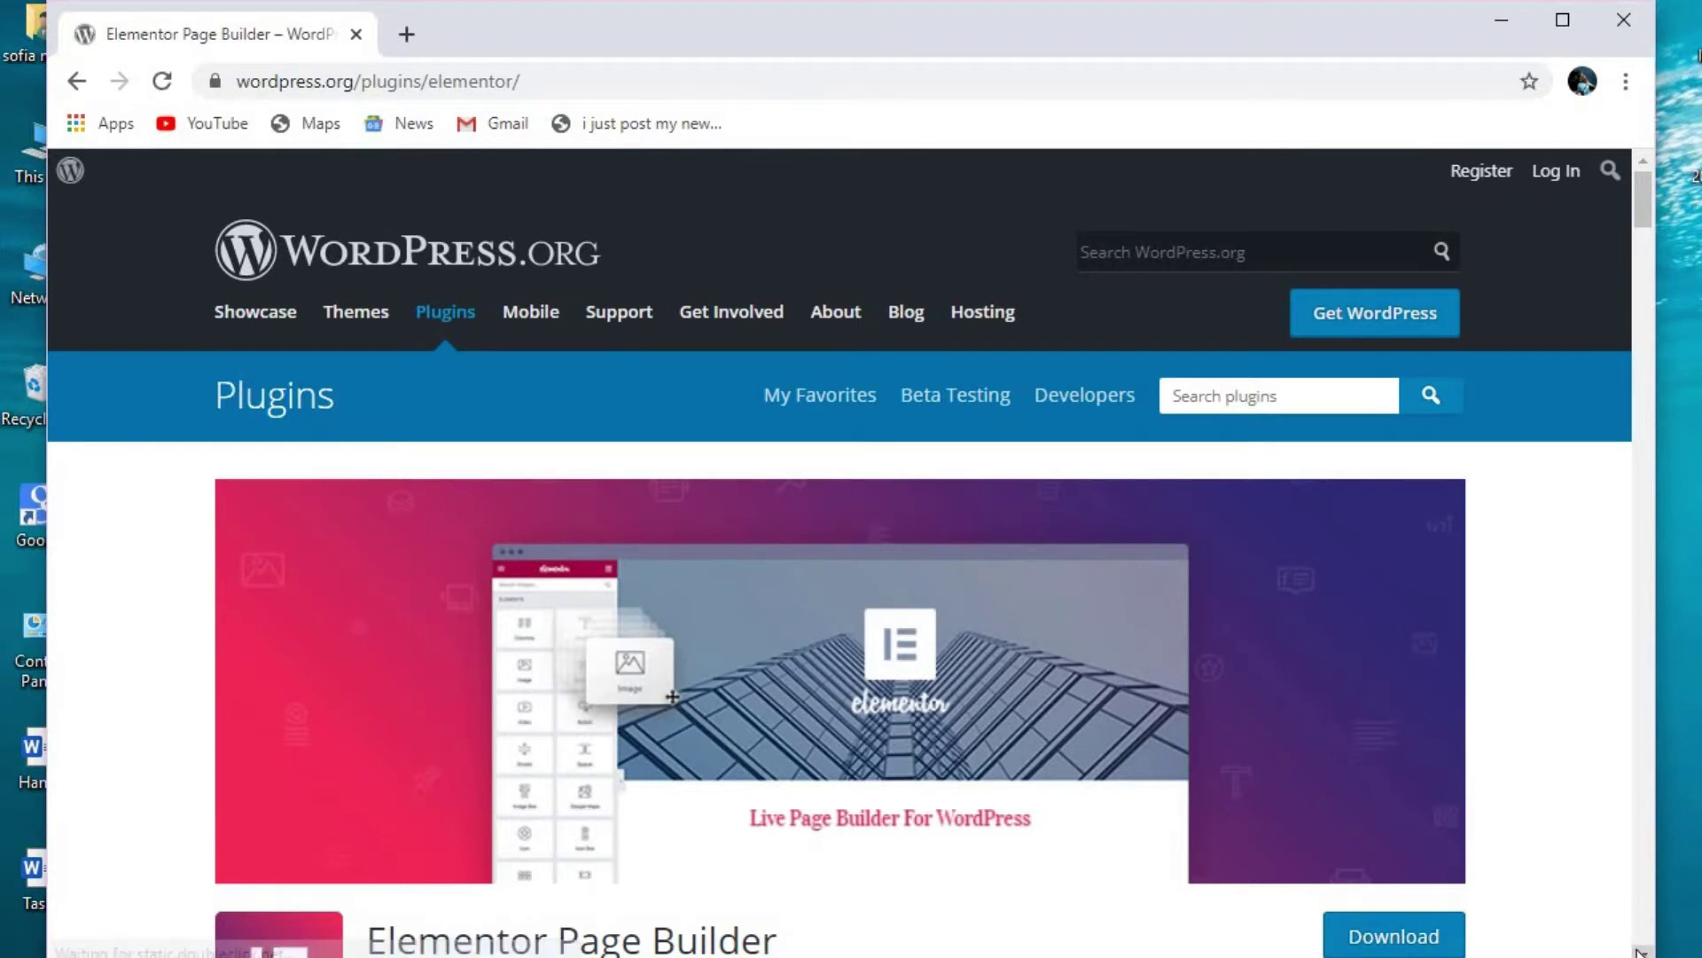
# Step: Examine the Elementor Page Builder plugin's download option, version details, description and ratings, and minimize the browser window
pyautogui.scroll(-4, 1641, 951)
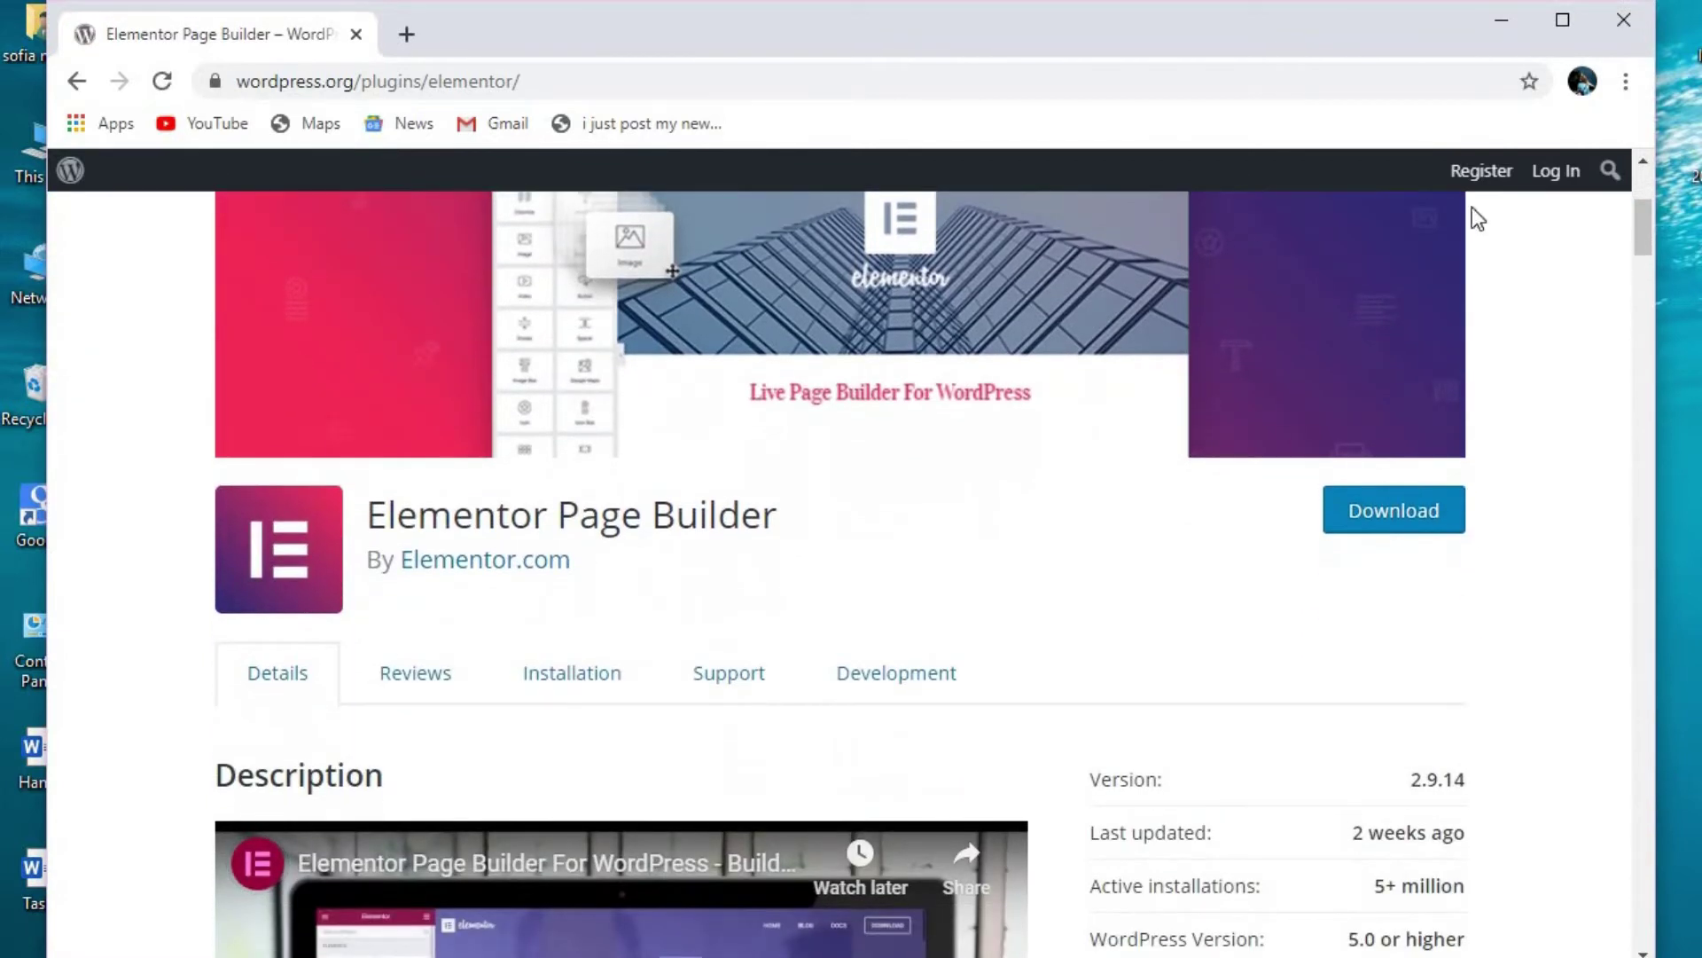
pyautogui.click(1394, 506)
pyautogui.scroll(-3, 843, 575)
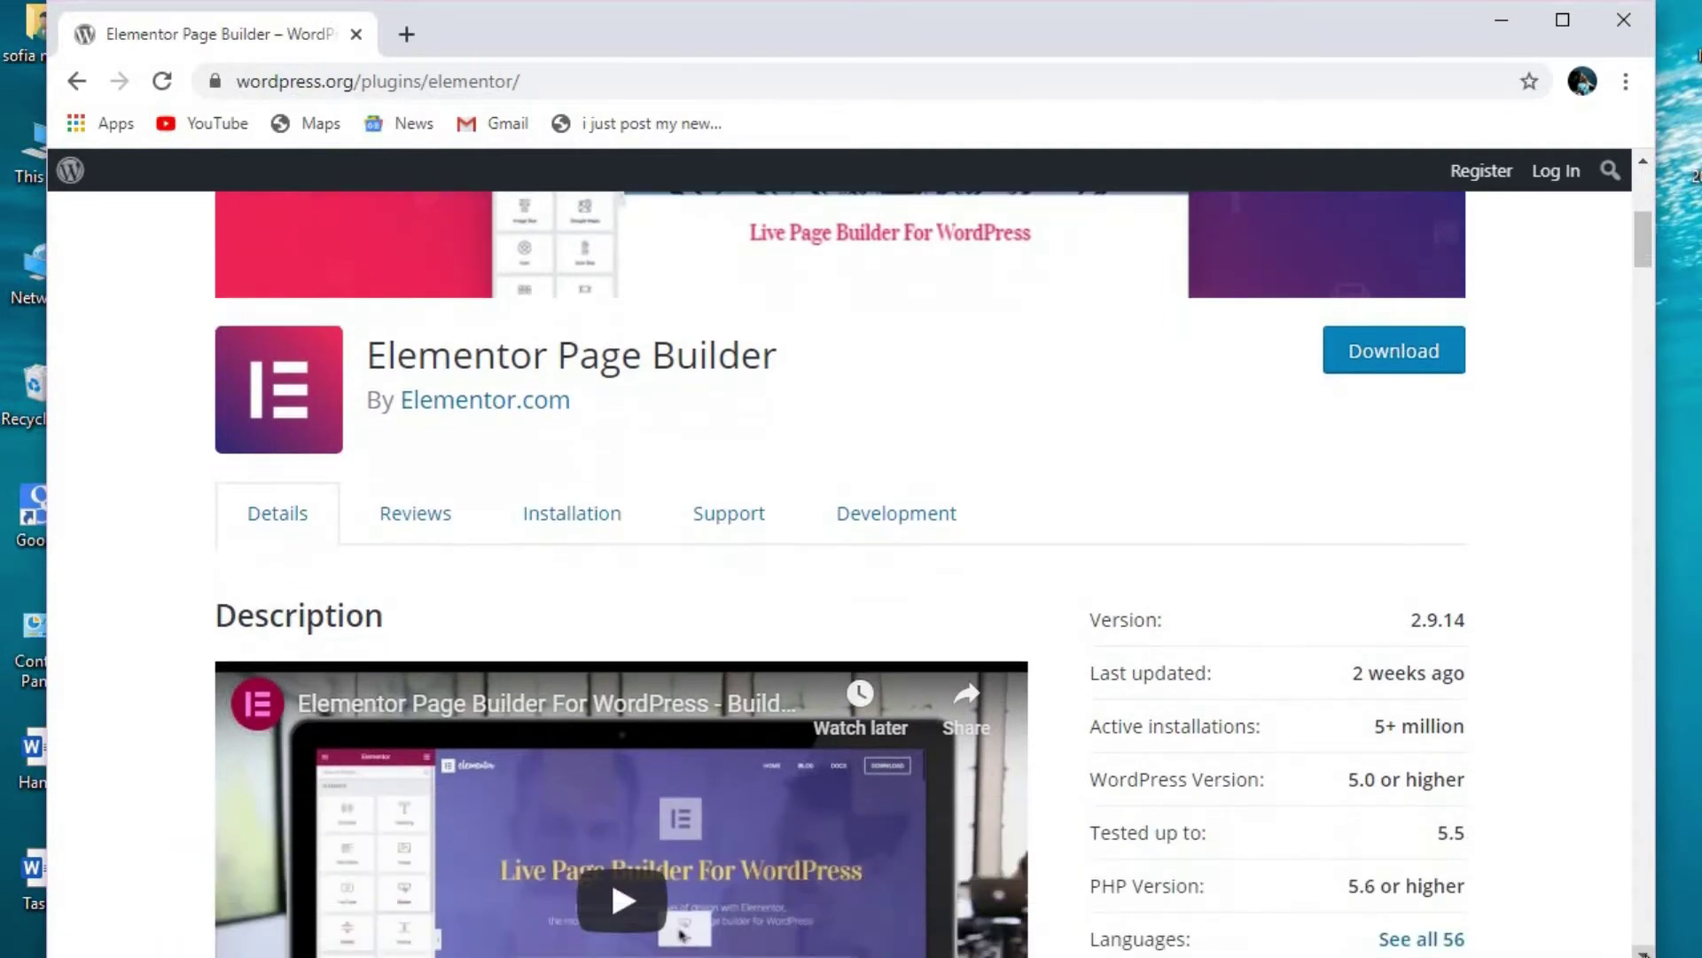
pyautogui.scroll(-1, 1327, 771)
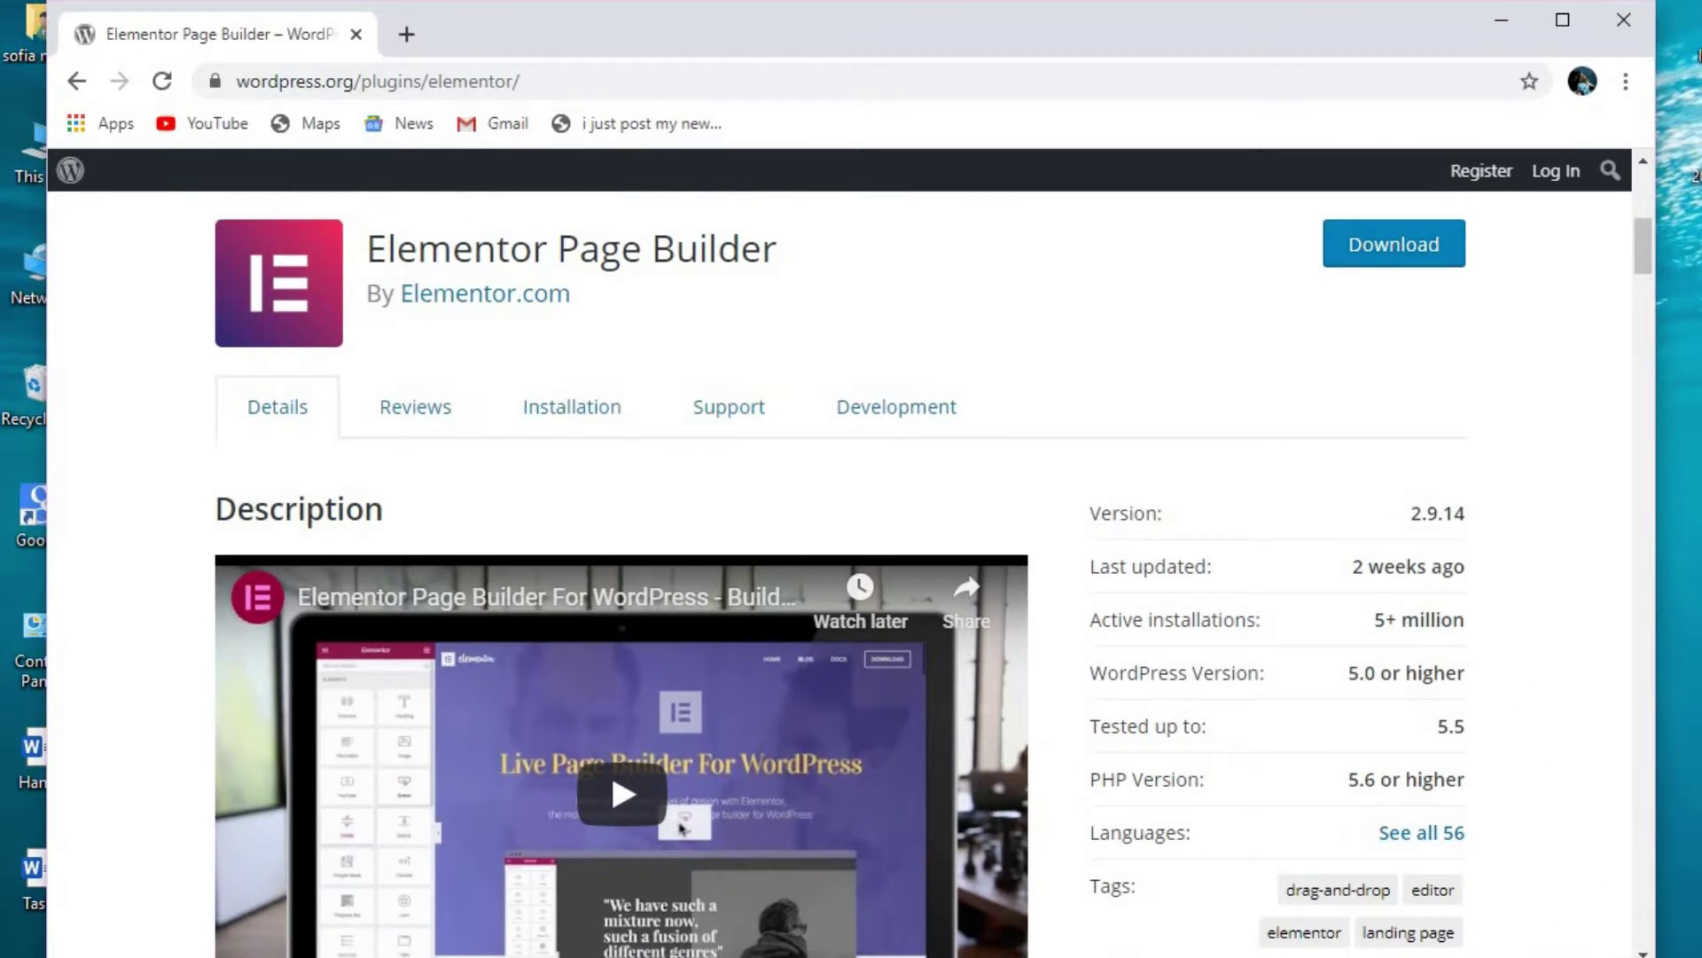
pyautogui.scroll(-2, 1642, 951)
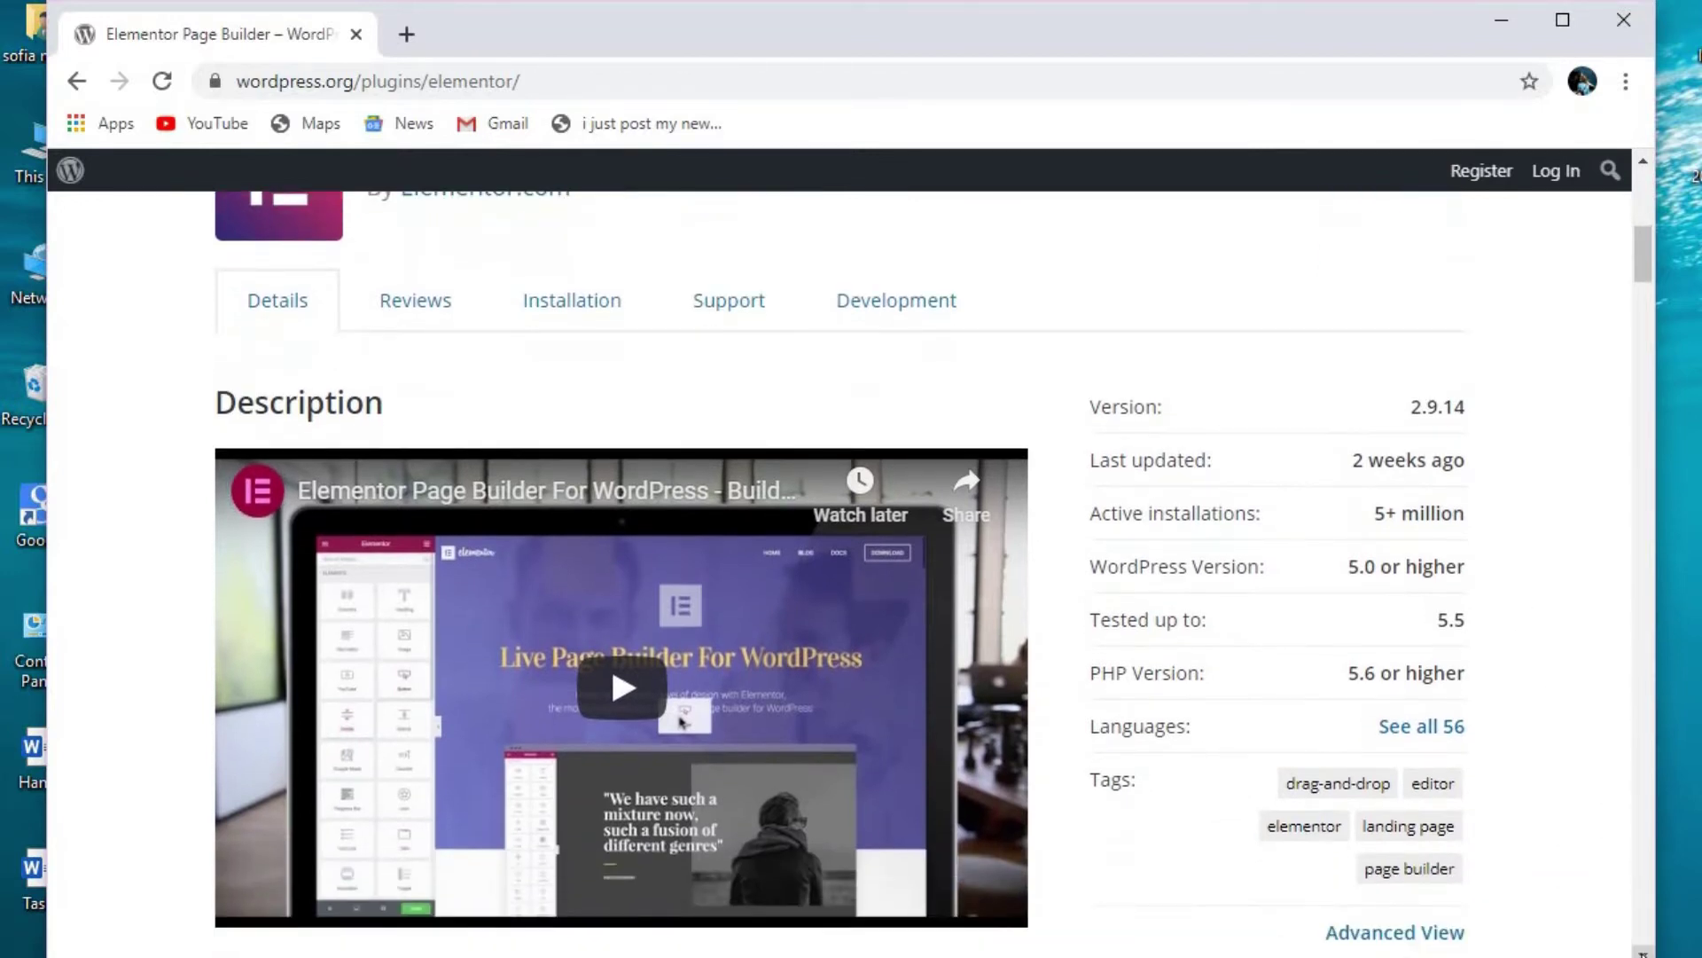
pyautogui.scroll(-9, 1642, 951)
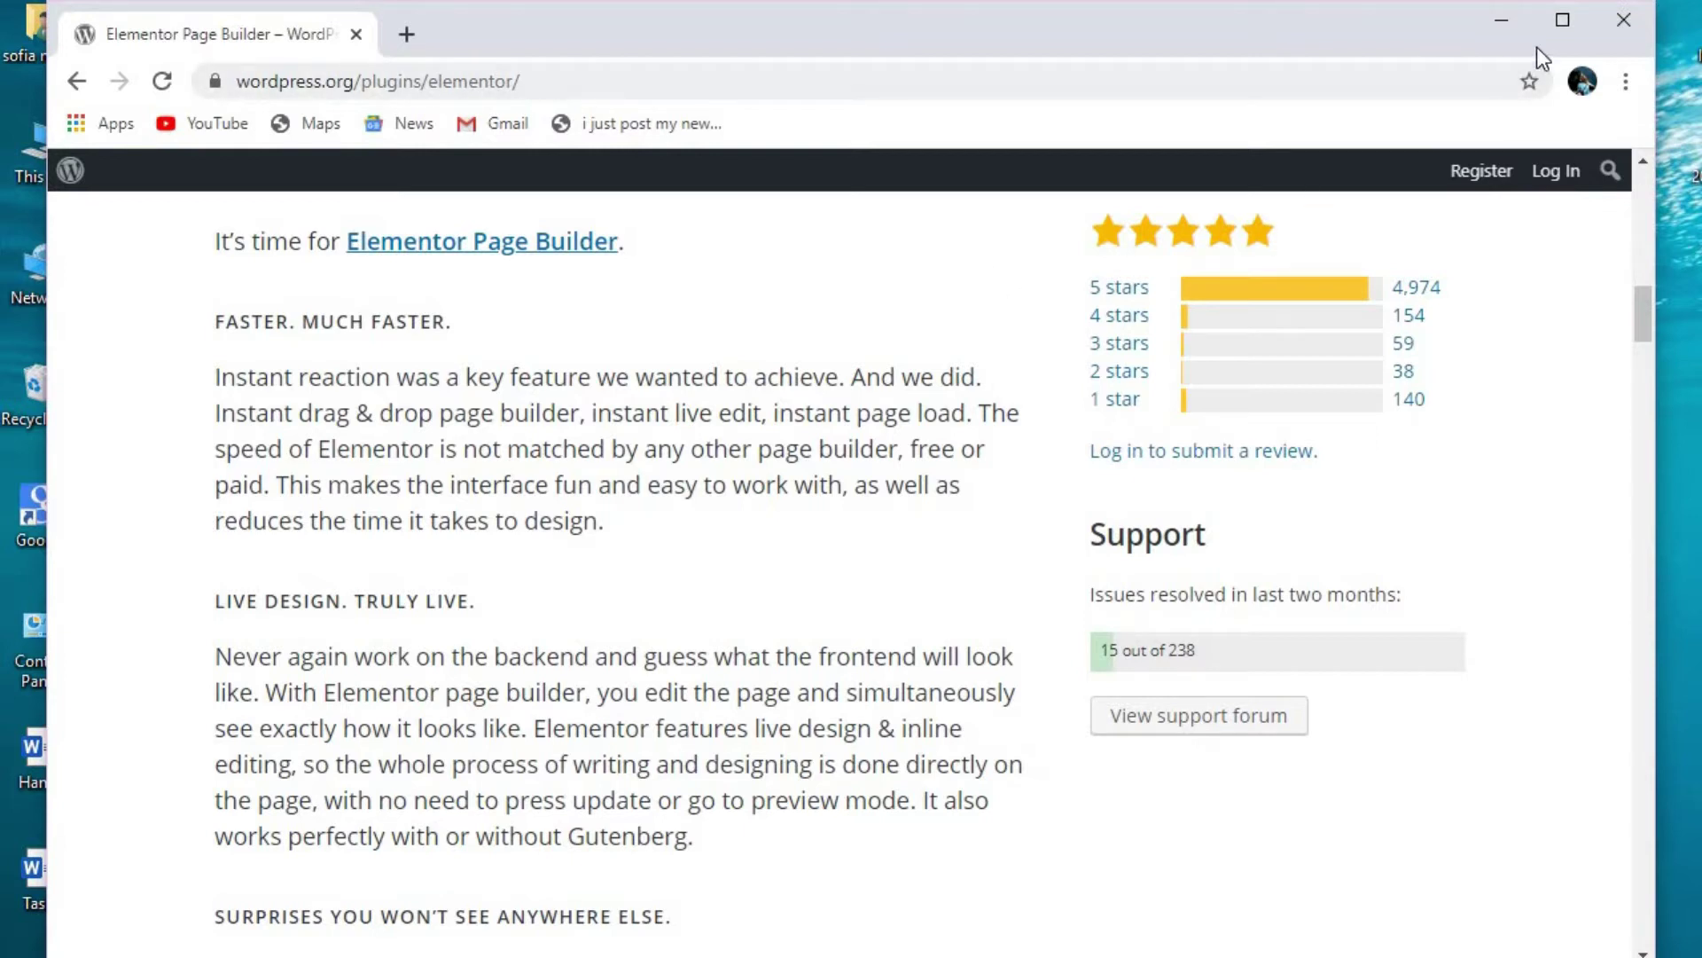
pyautogui.click(1488, 23)
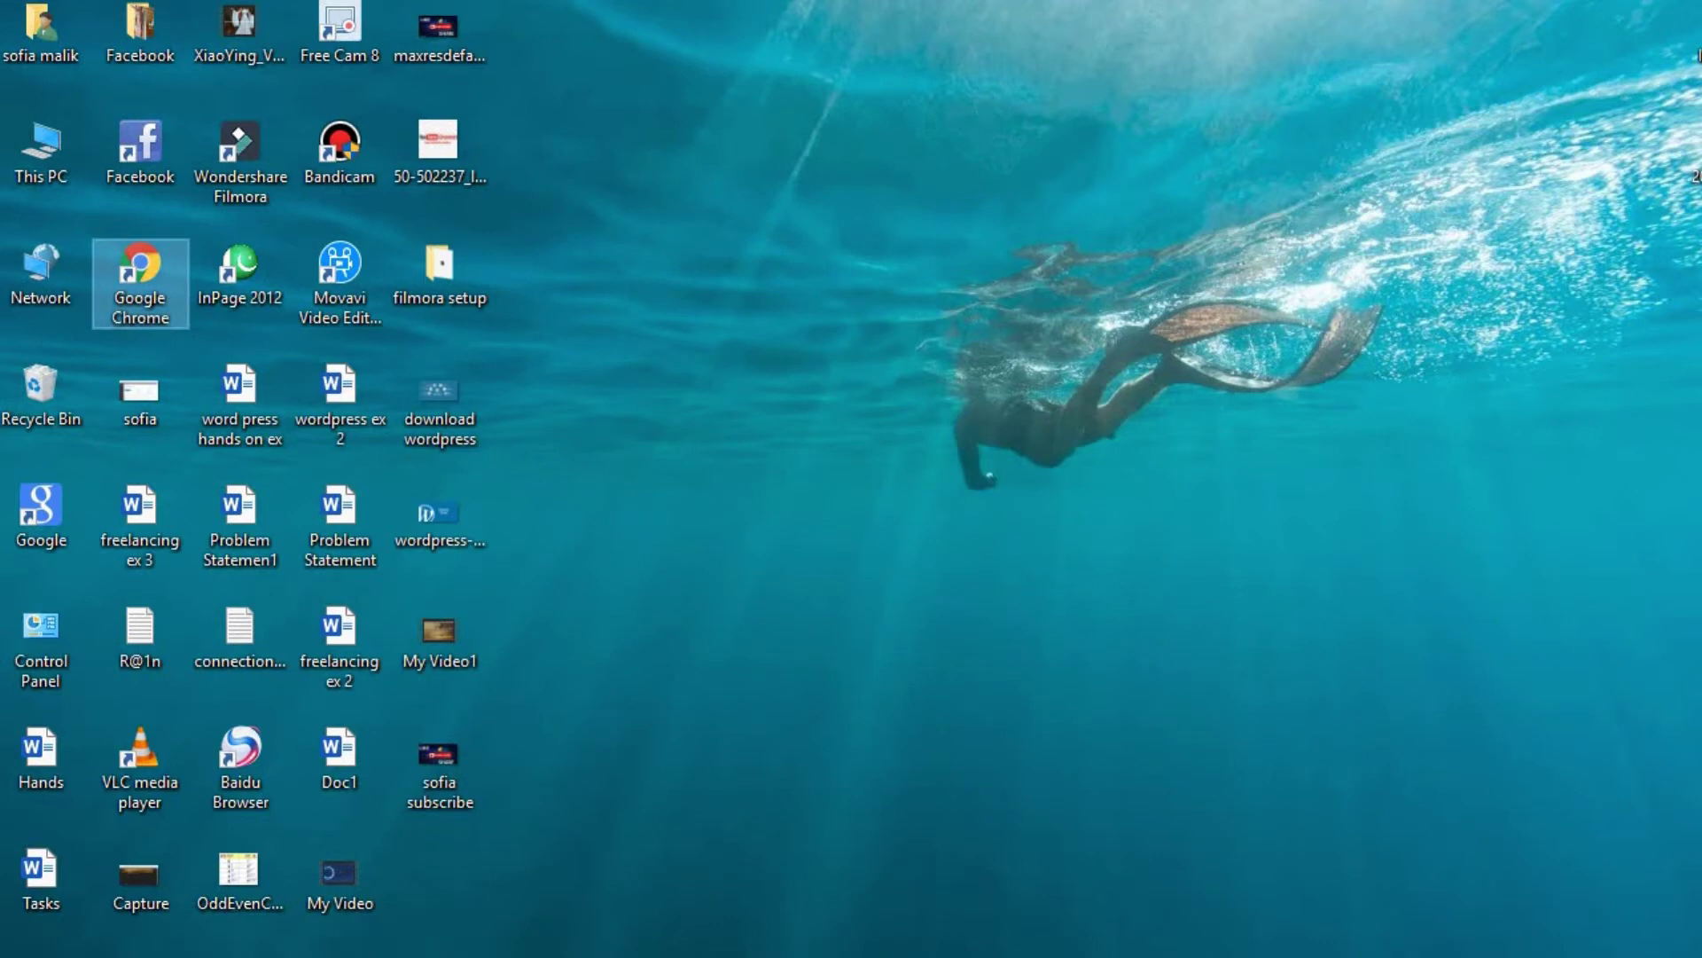
# Step: Open a new Chrome window and load the local WordPress admin dashboard from its new-tab shortcut
pyautogui.moveTo(1267, 953)
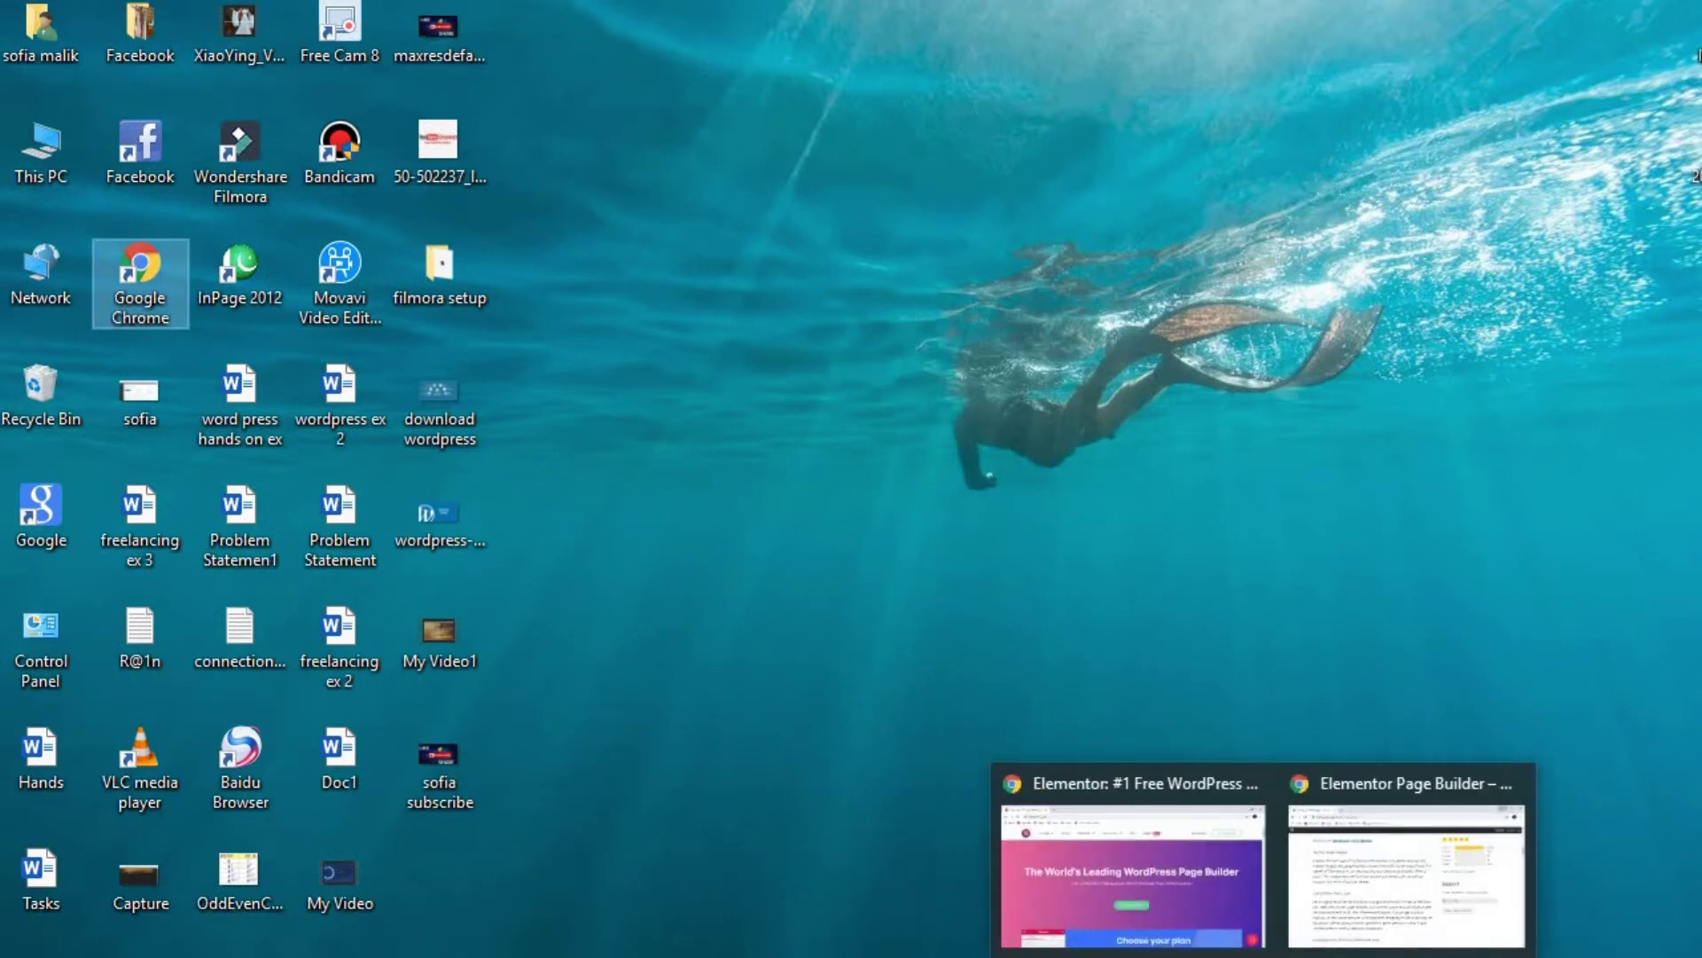
pyautogui.click(1349, 881)
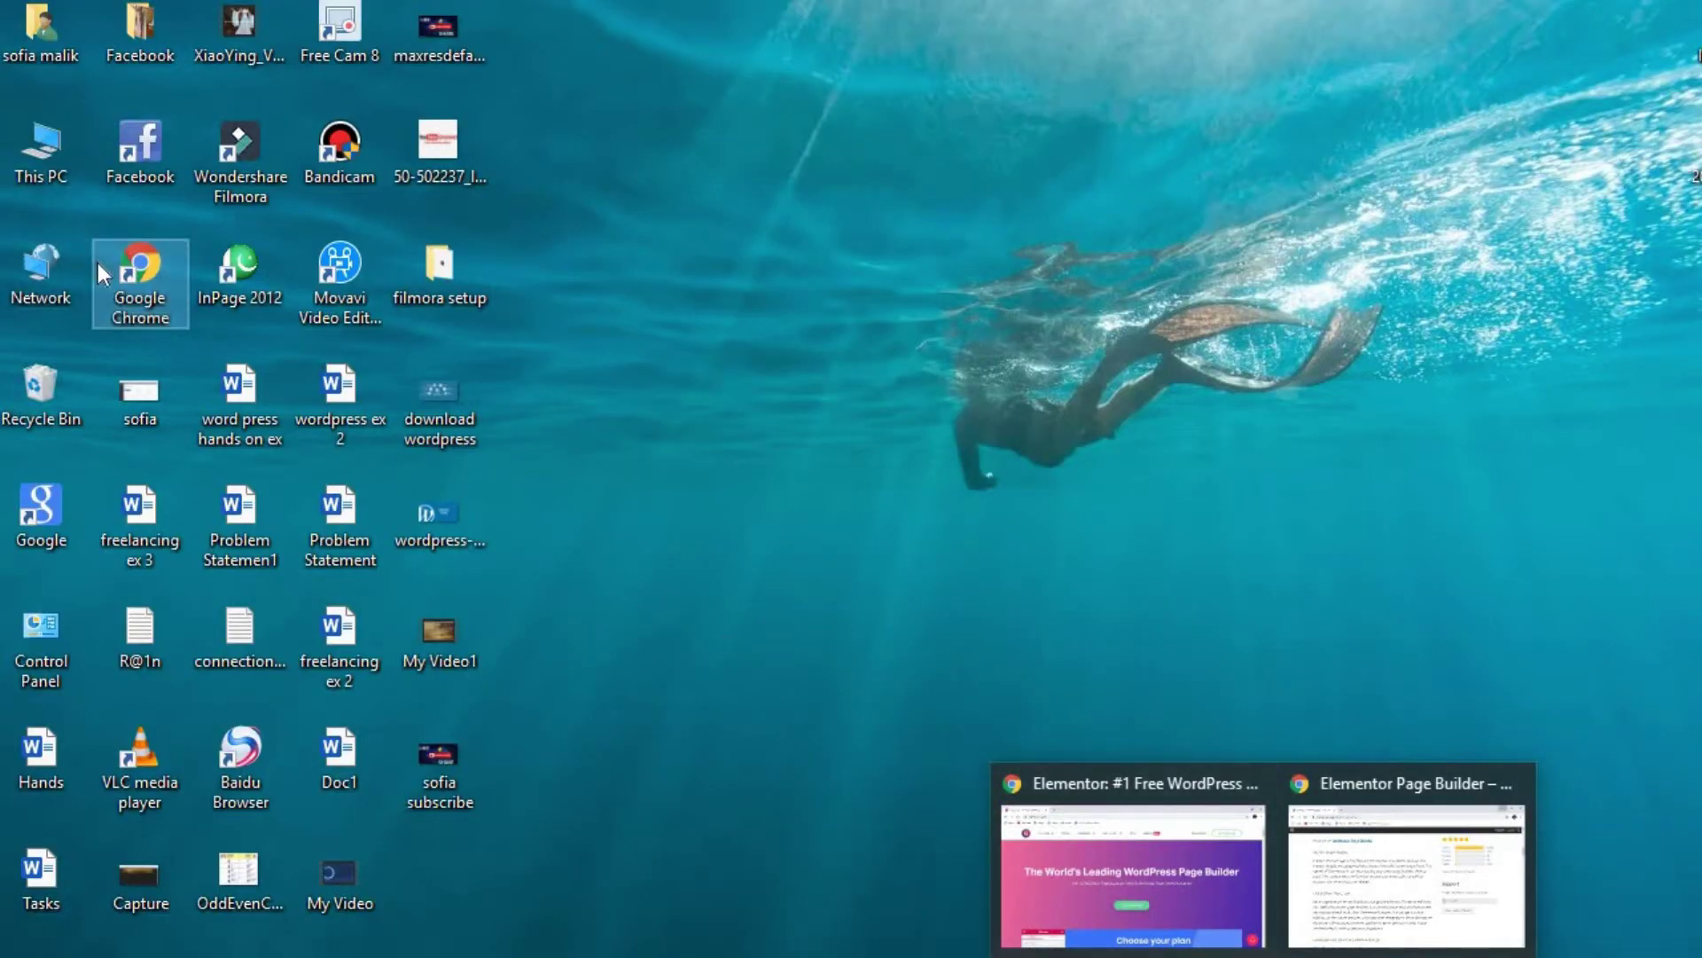
pyautogui.doubleClick(160, 293)
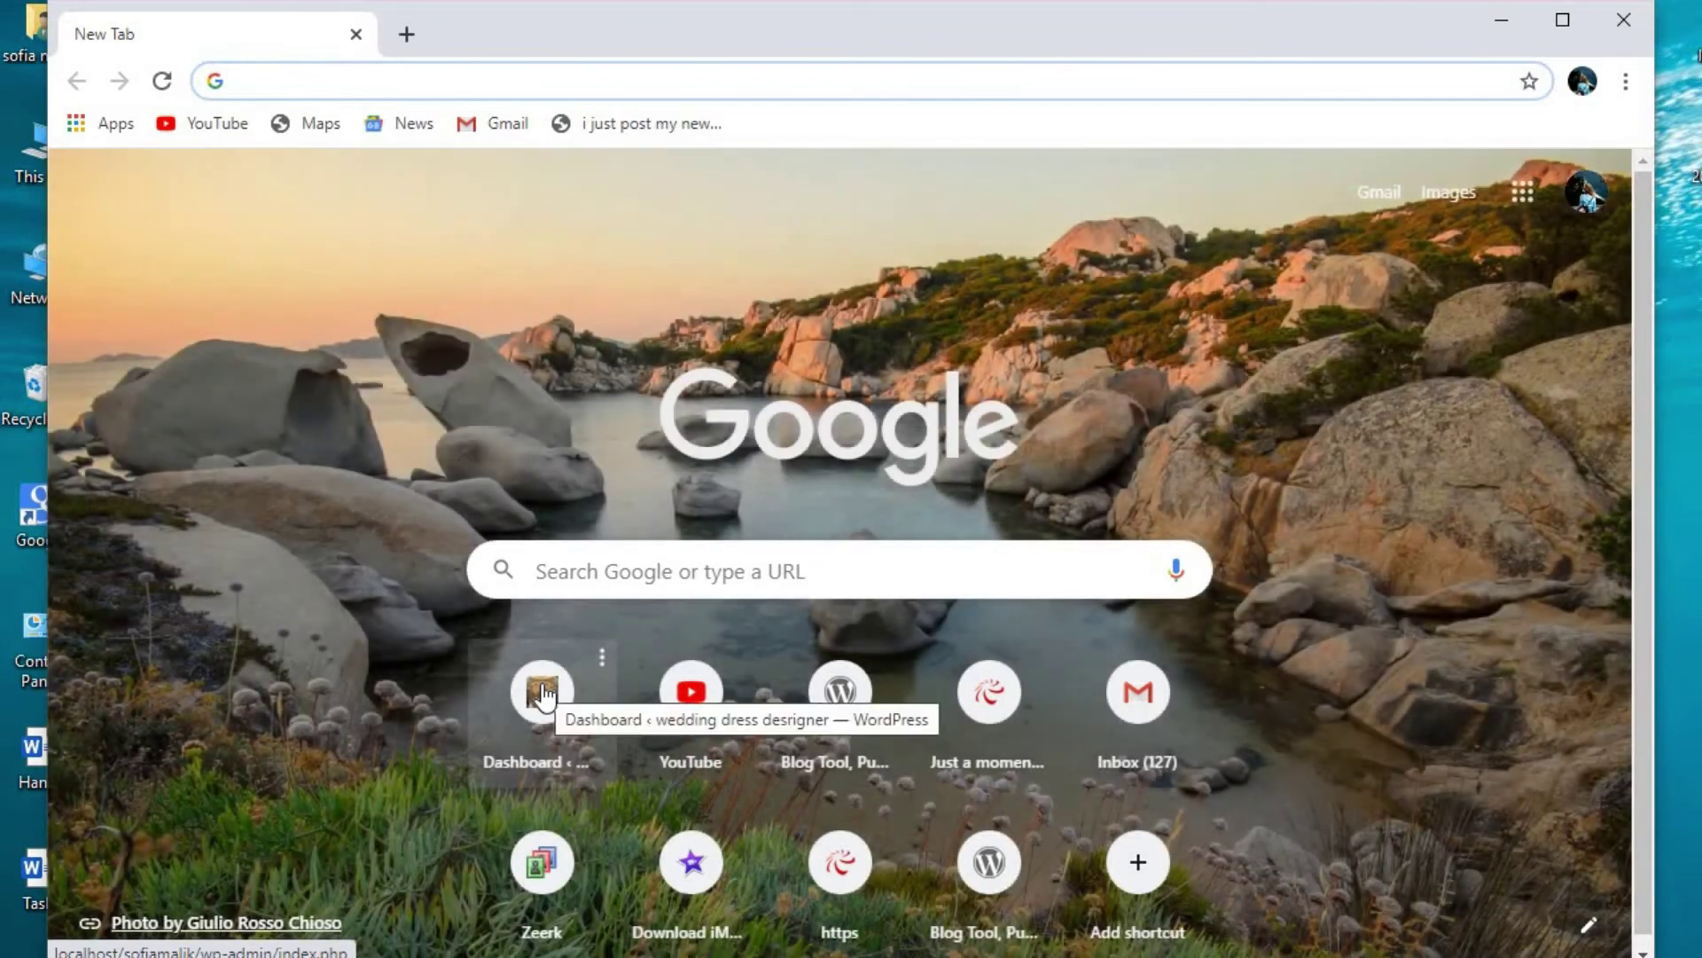
pyautogui.click(543, 694)
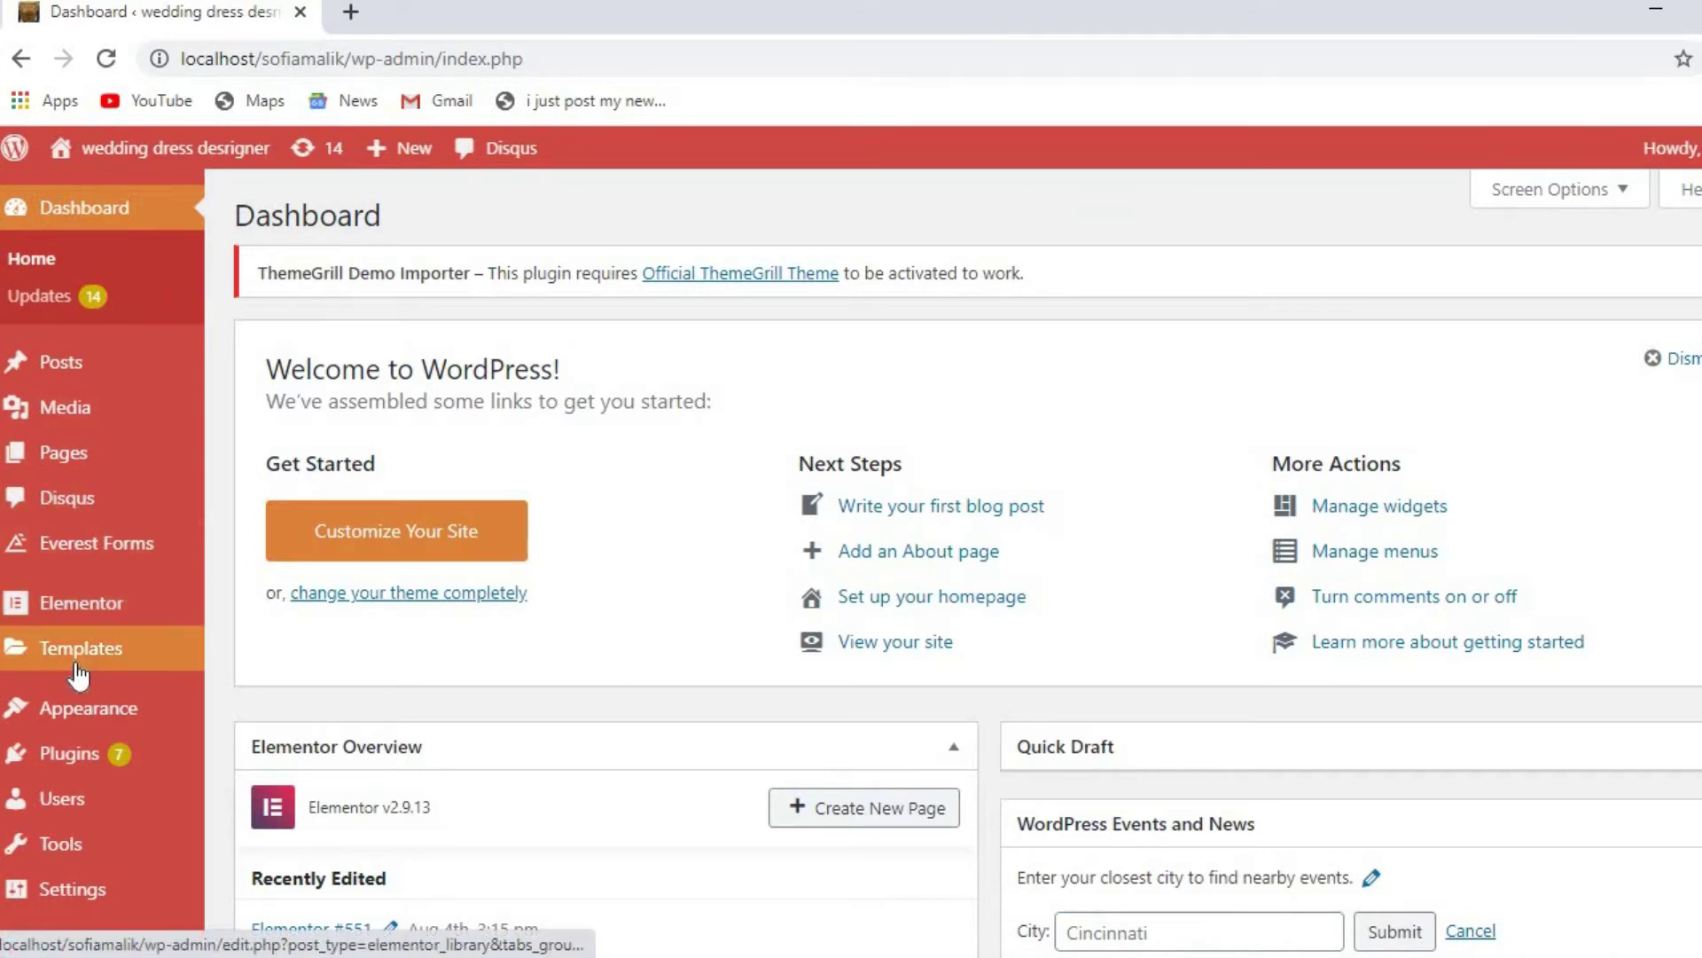
# Step: Search for "elementor page builder" among the plugins that can be added to the site
pyautogui.moveTo(75, 757)
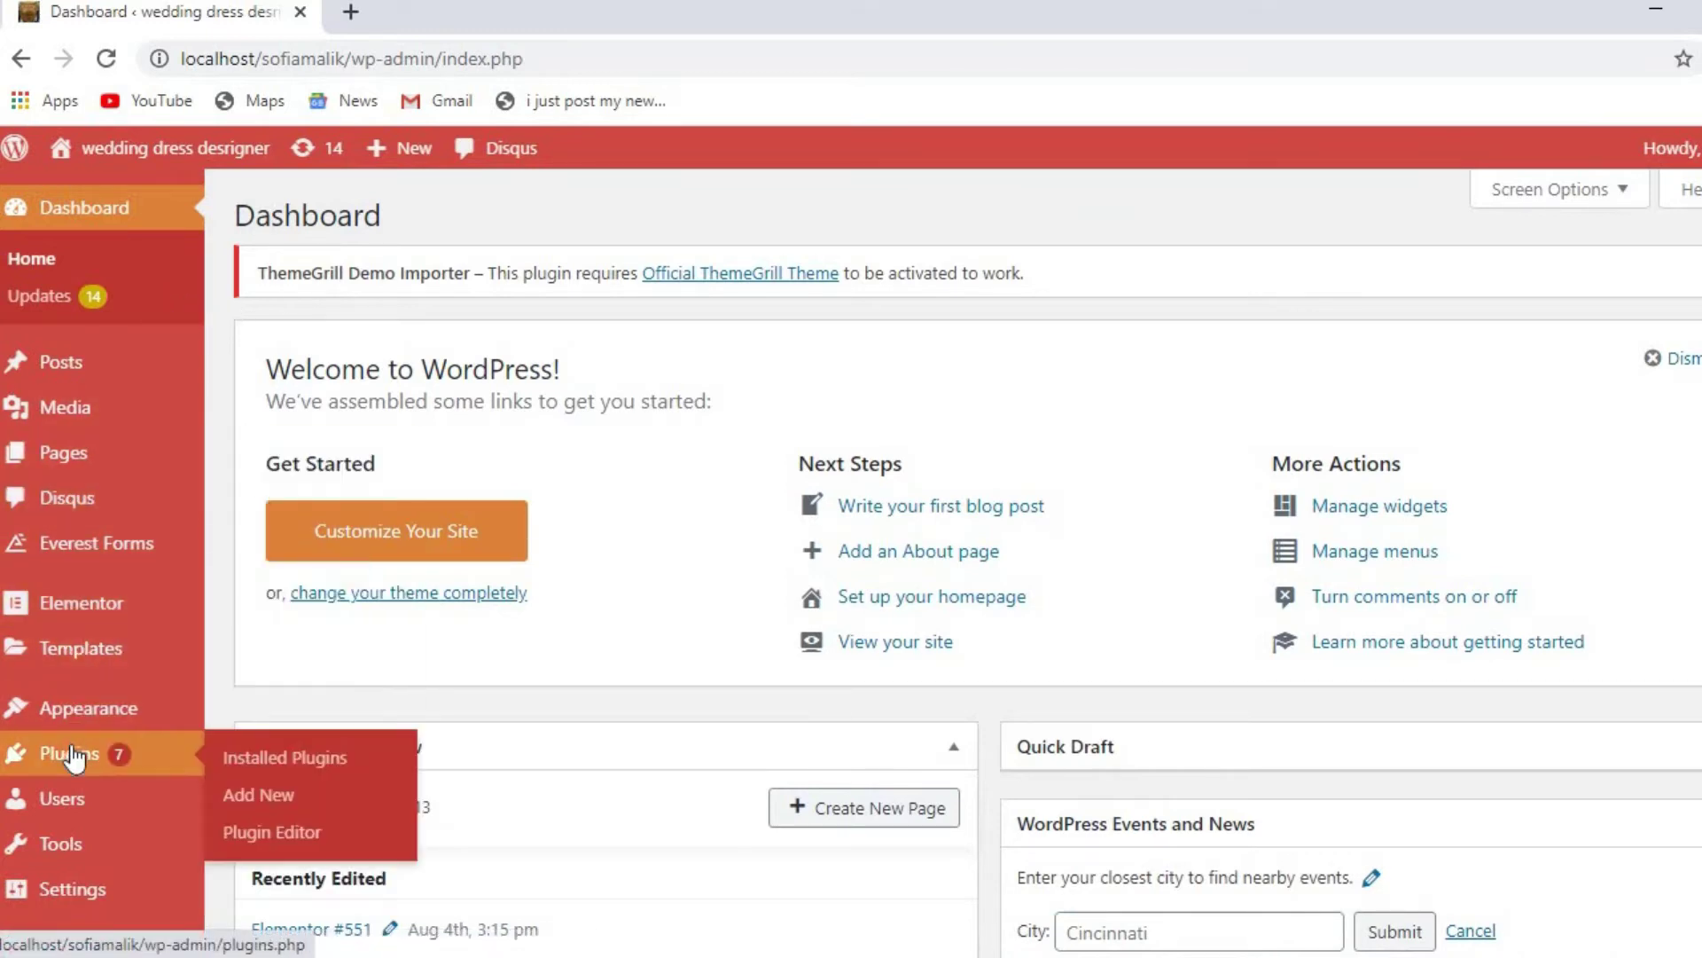
pyautogui.click(286, 795)
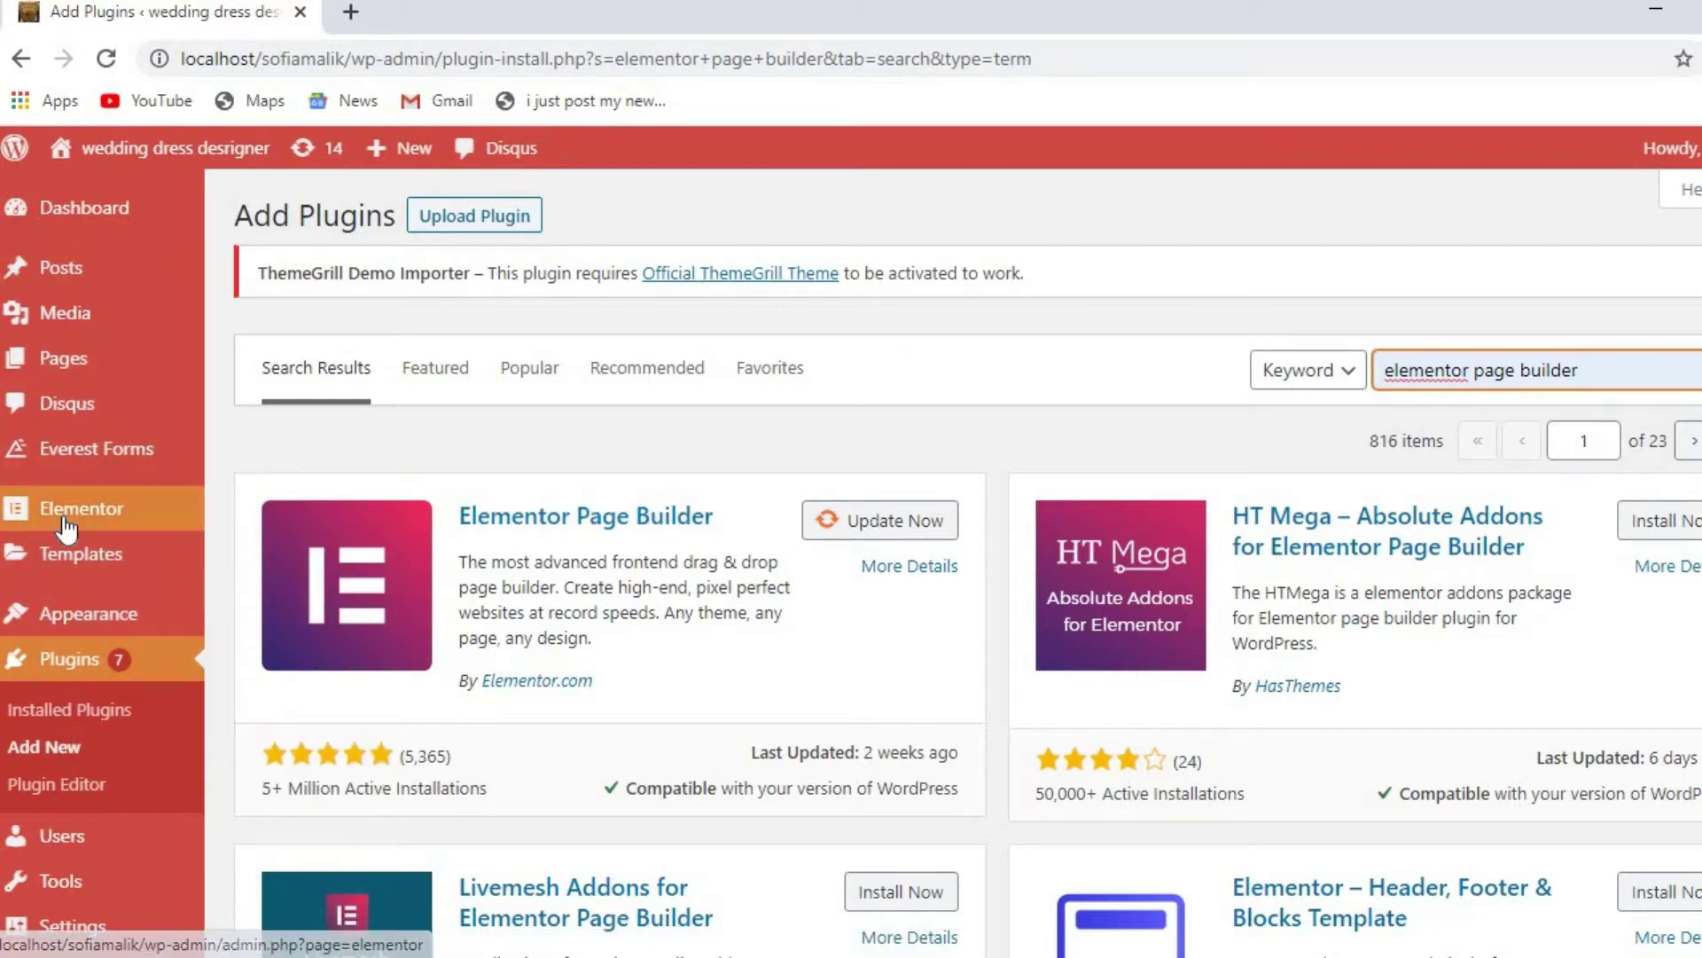
pyautogui.moveTo(67, 527)
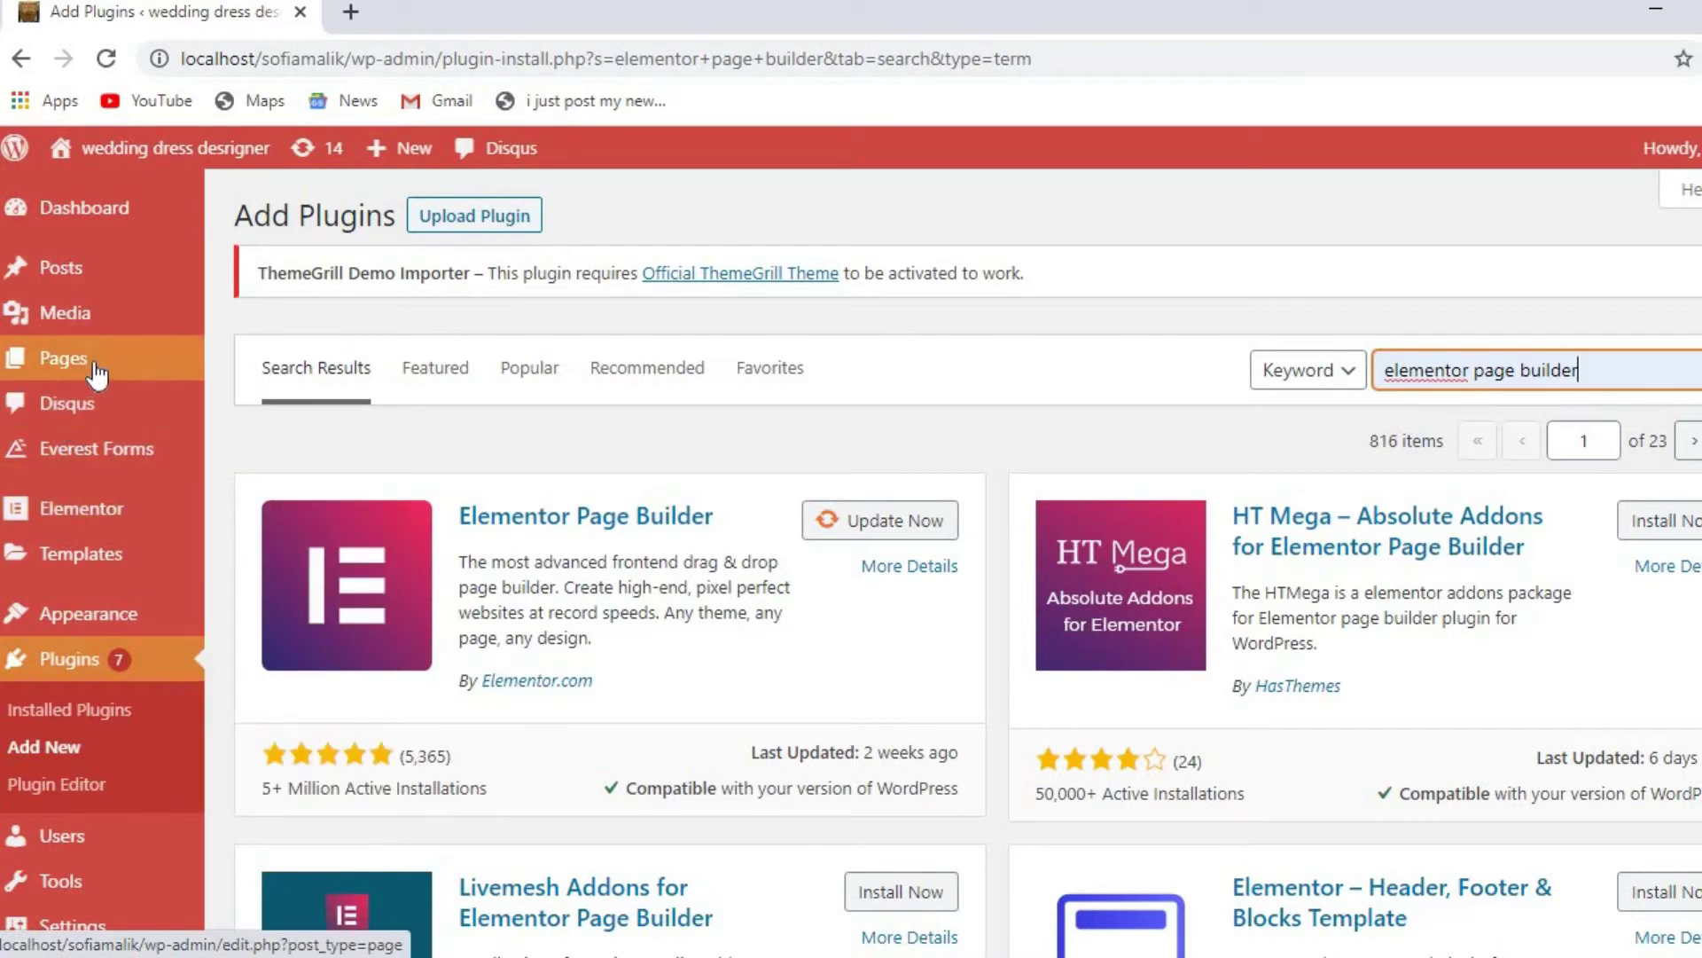
# Step: Create a new page titled "Tutorials" and open it for editing with Elementor
pyautogui.moveTo(100, 370)
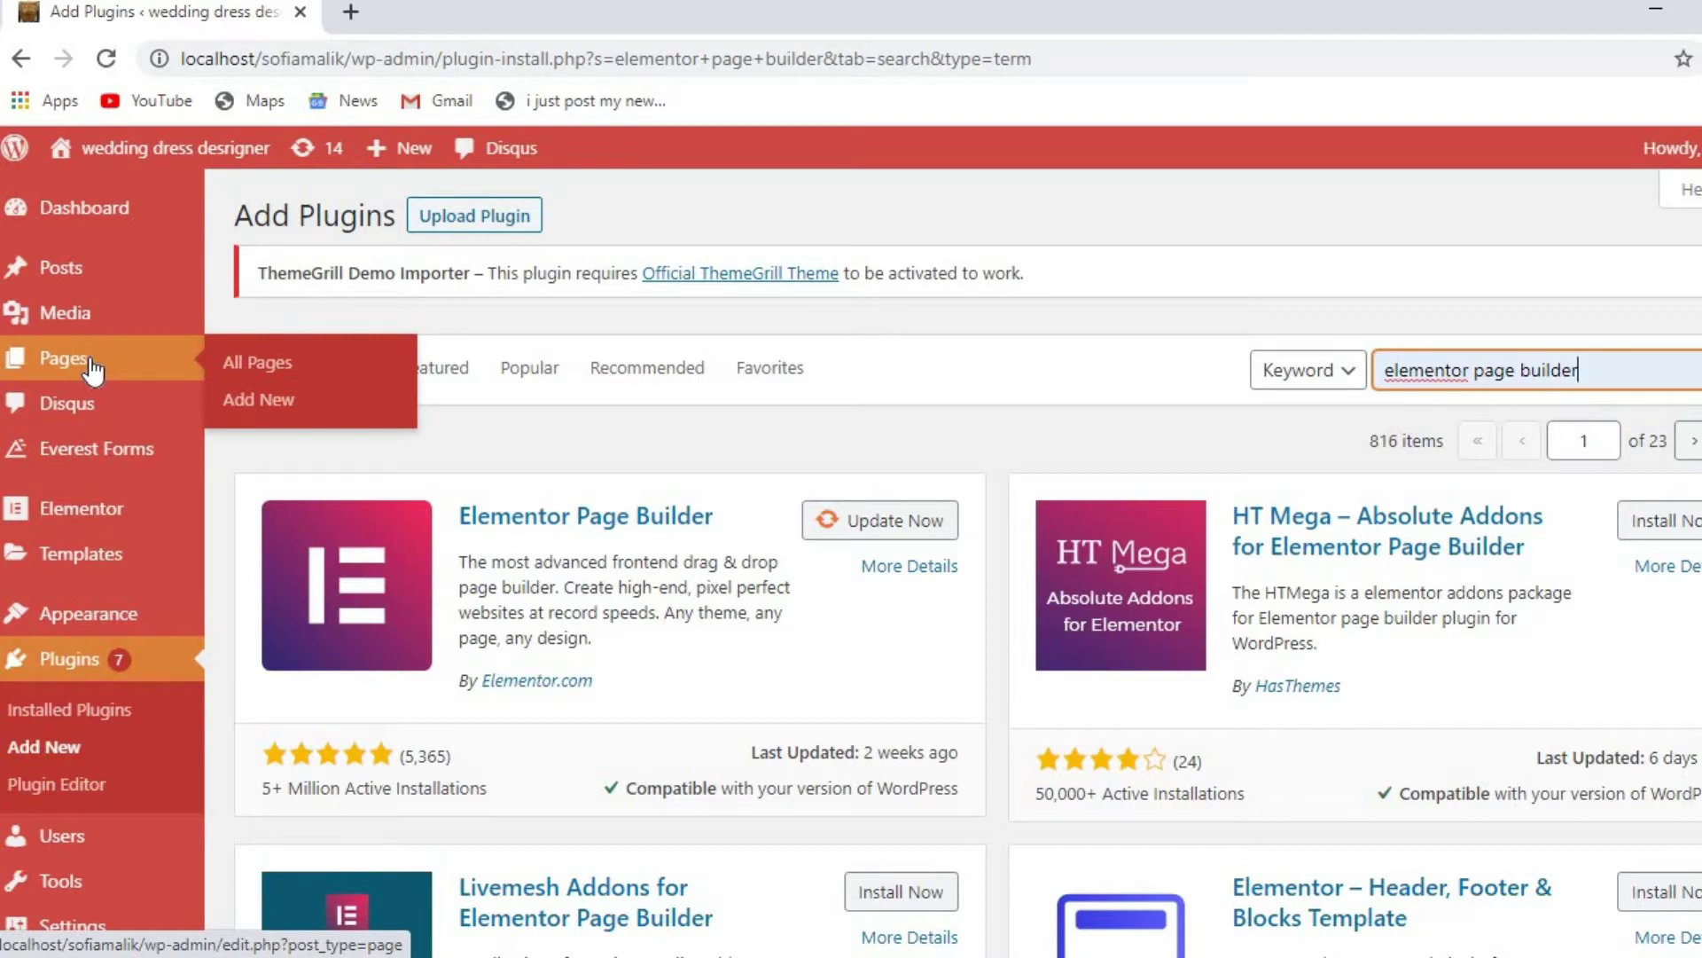
pyautogui.click(261, 403)
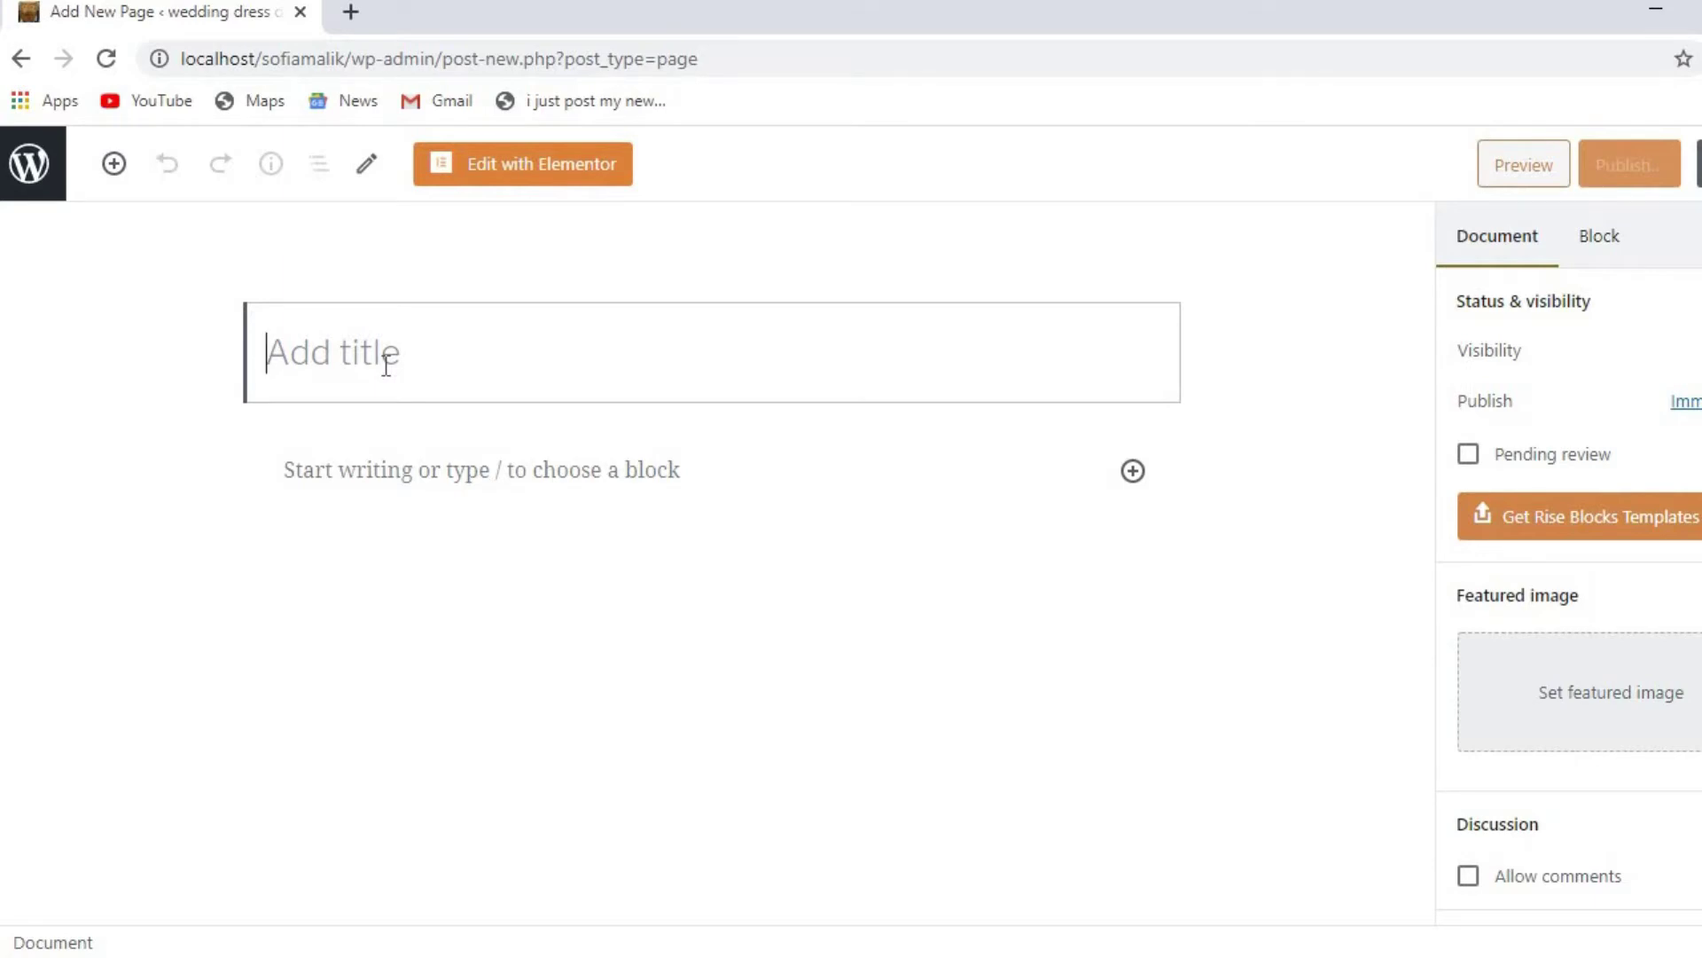
pyautogui.write('Tutorial')
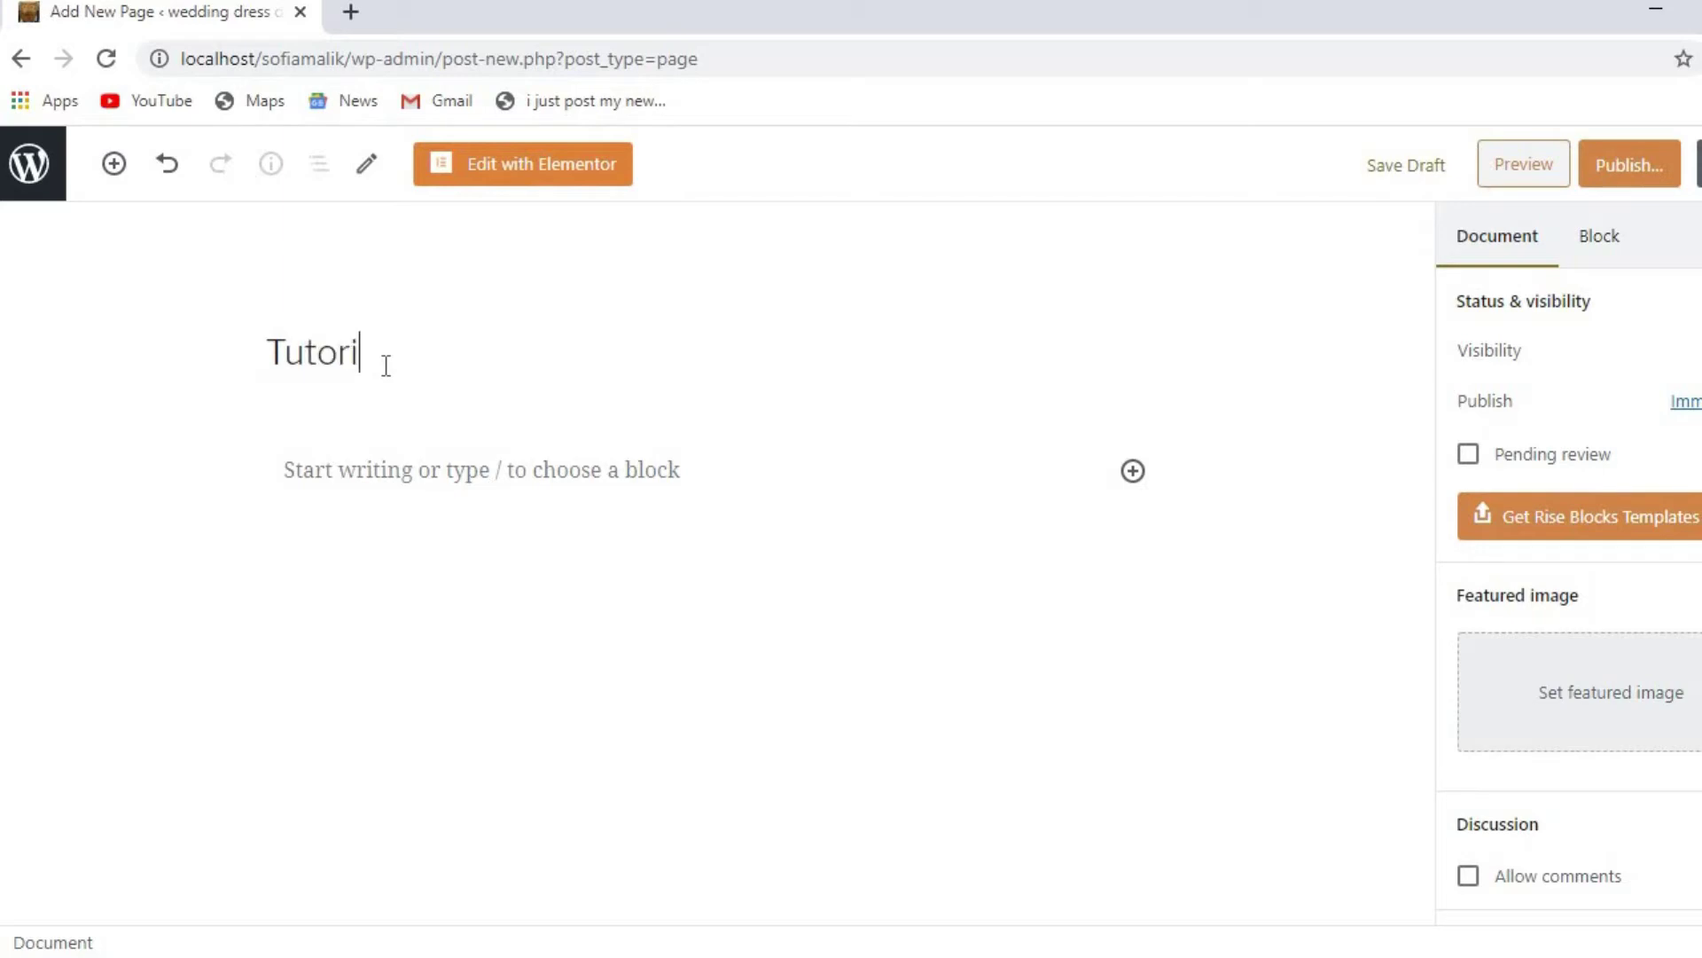
pyautogui.write('s')
pyautogui.click(538, 182)
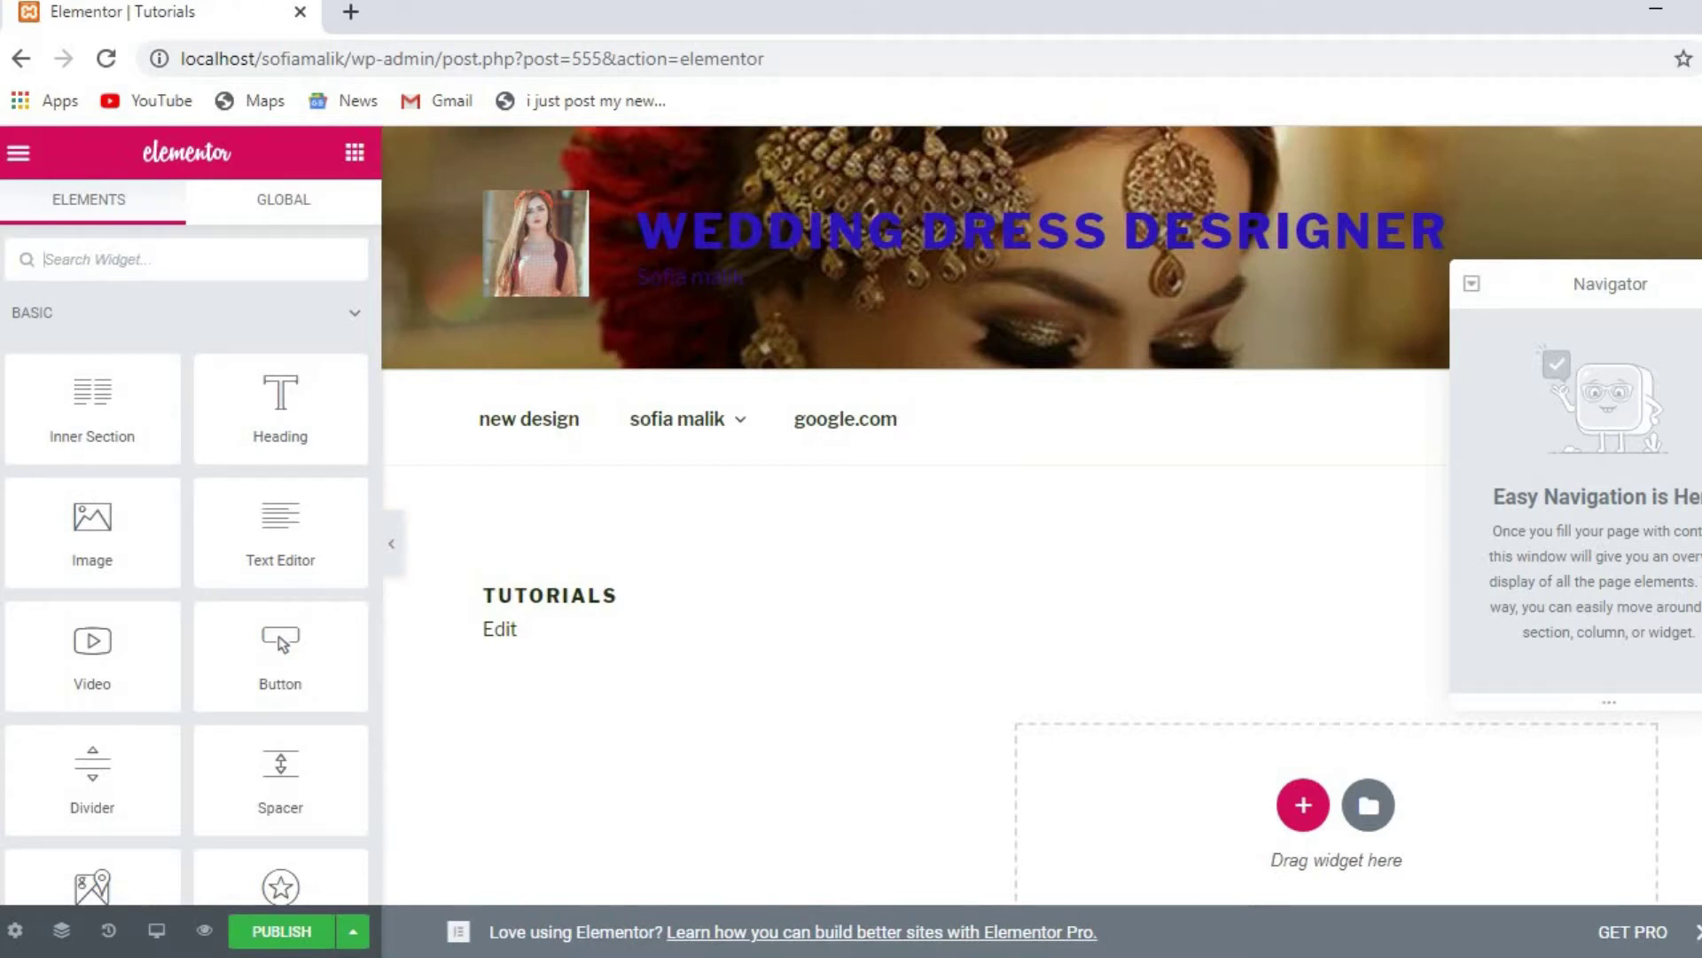
# Step: Hide the Navigator and look over the page preview around the empty widget area
pyautogui.hotkey('ctrl', 'i')
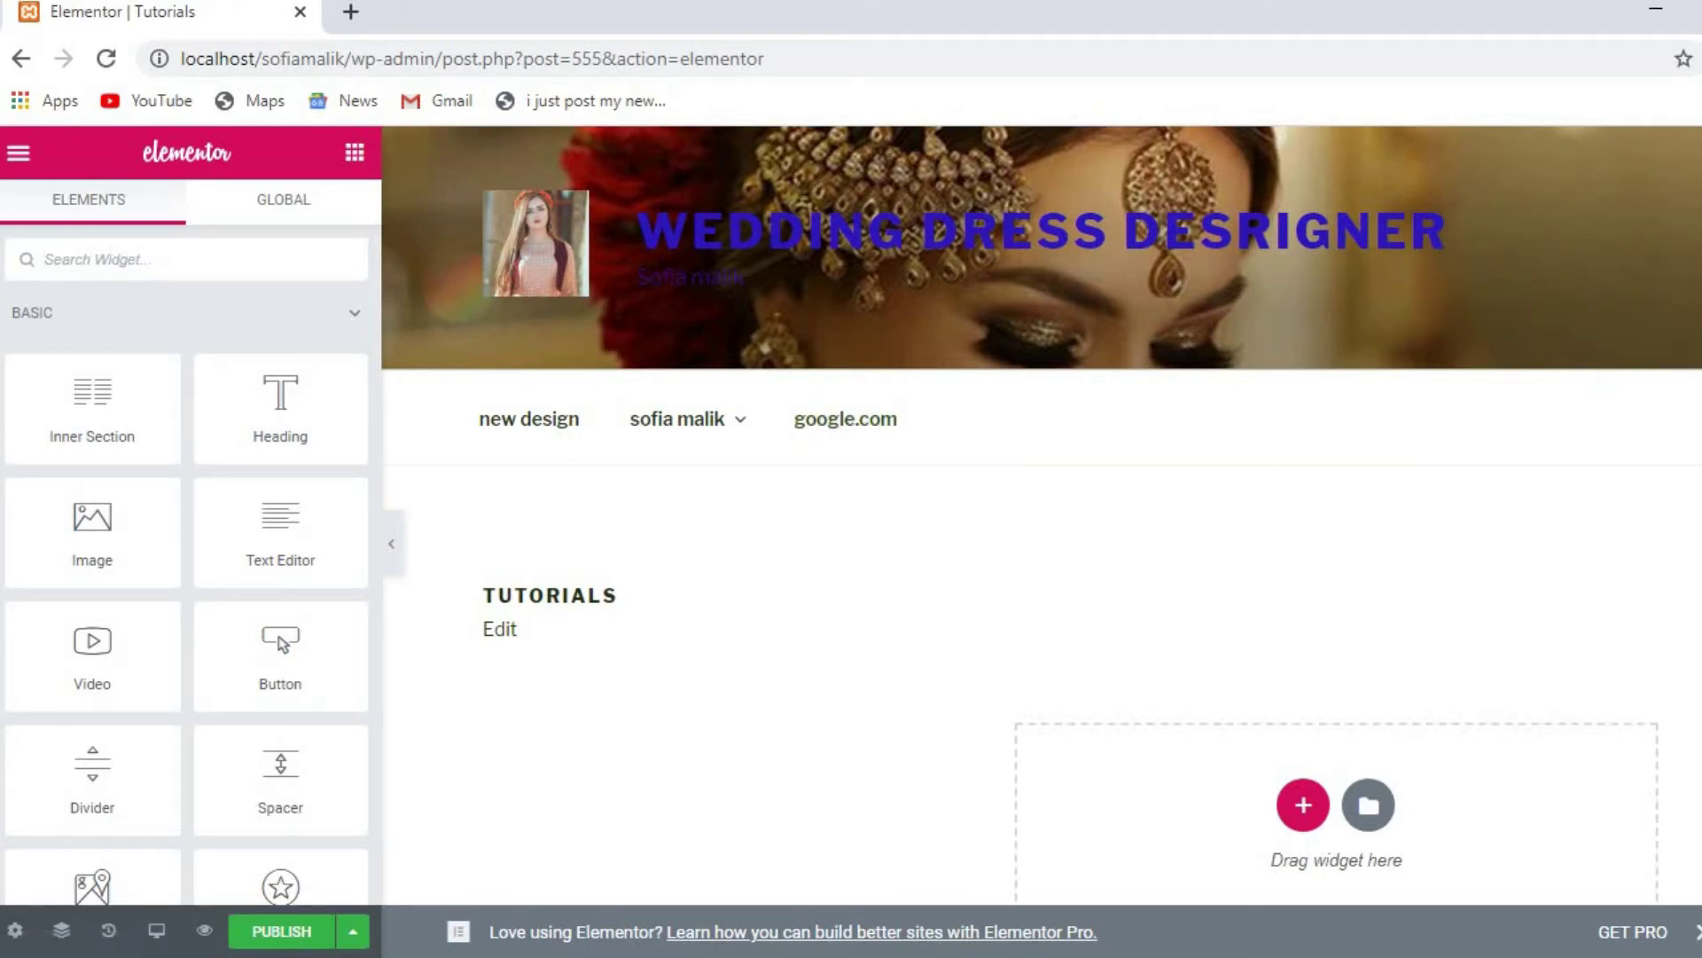
pyautogui.scroll(-3, 1042, 515)
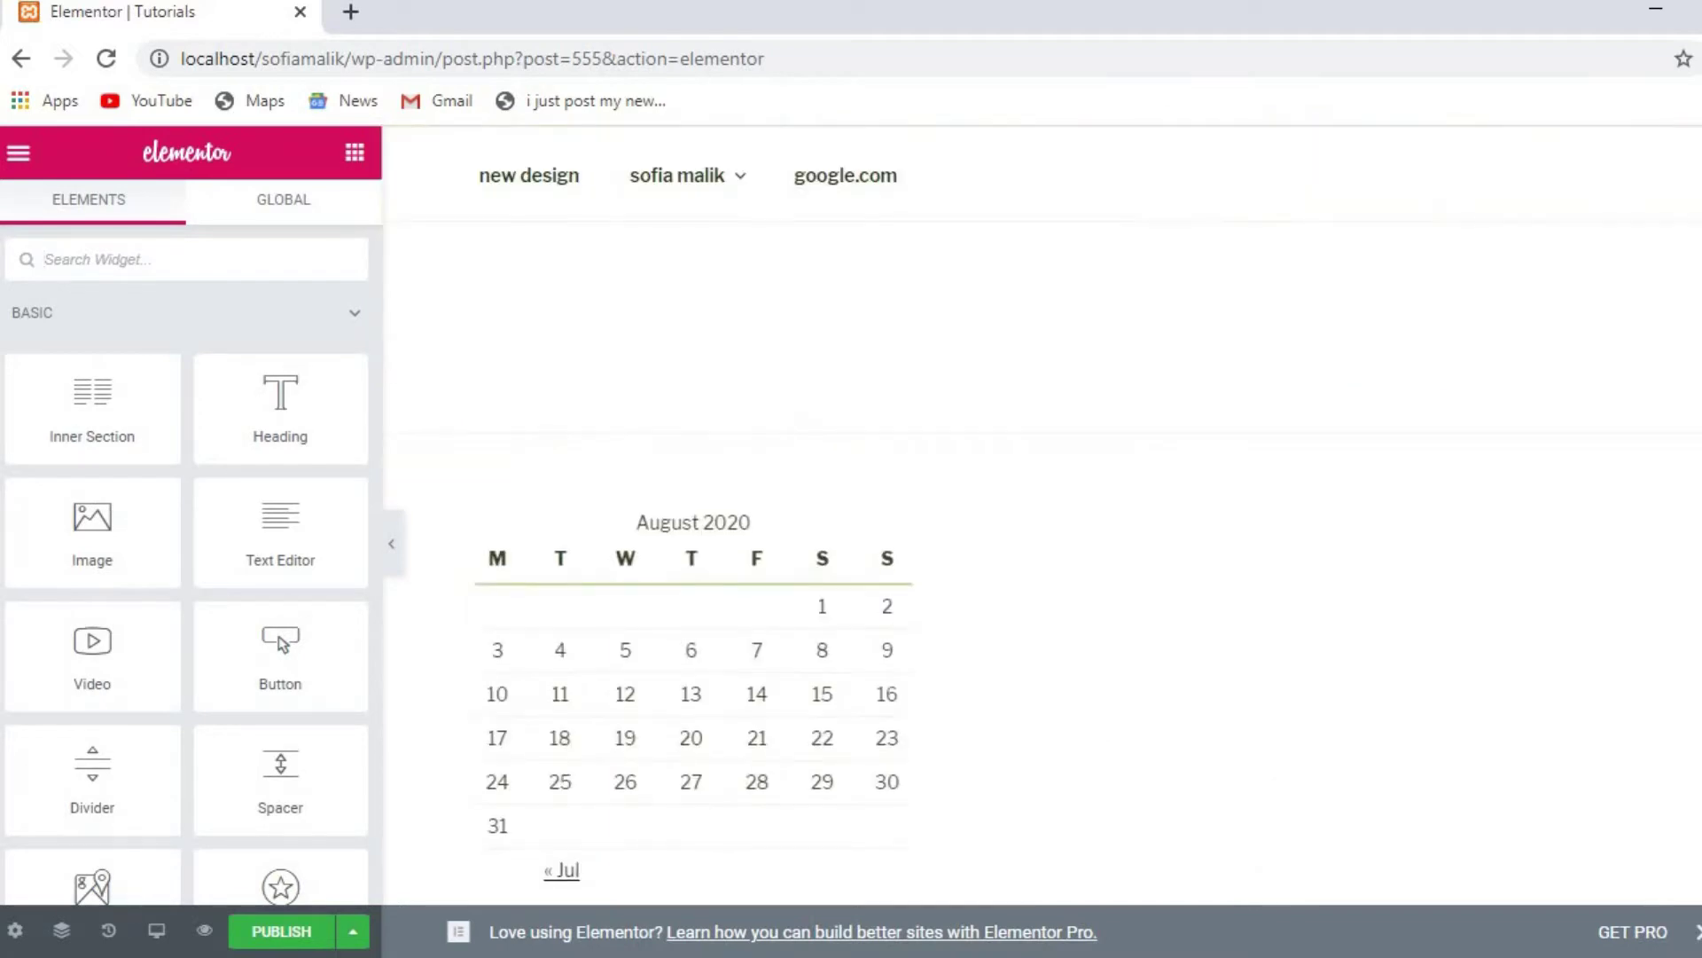
pyautogui.scroll(5, 1042, 514)
pyautogui.scroll(1, 1091, 444)
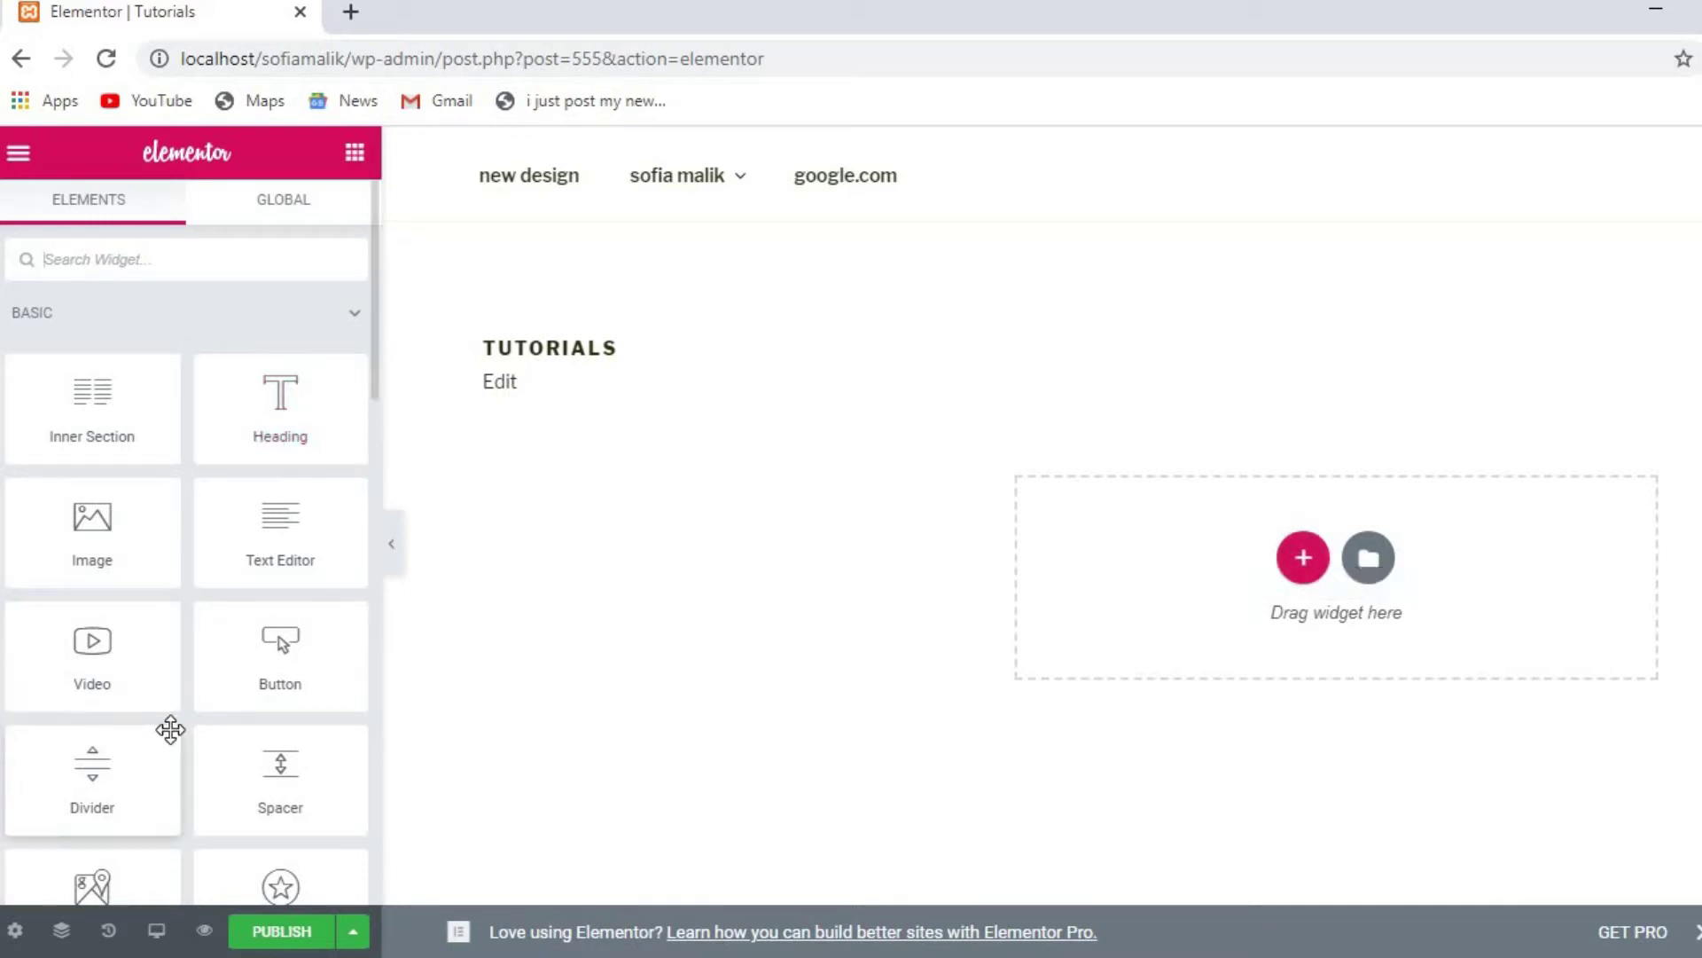
# Step: Set the Tutorials page's layout to Elementor Canvas in the page settings
pyautogui.click(15, 931)
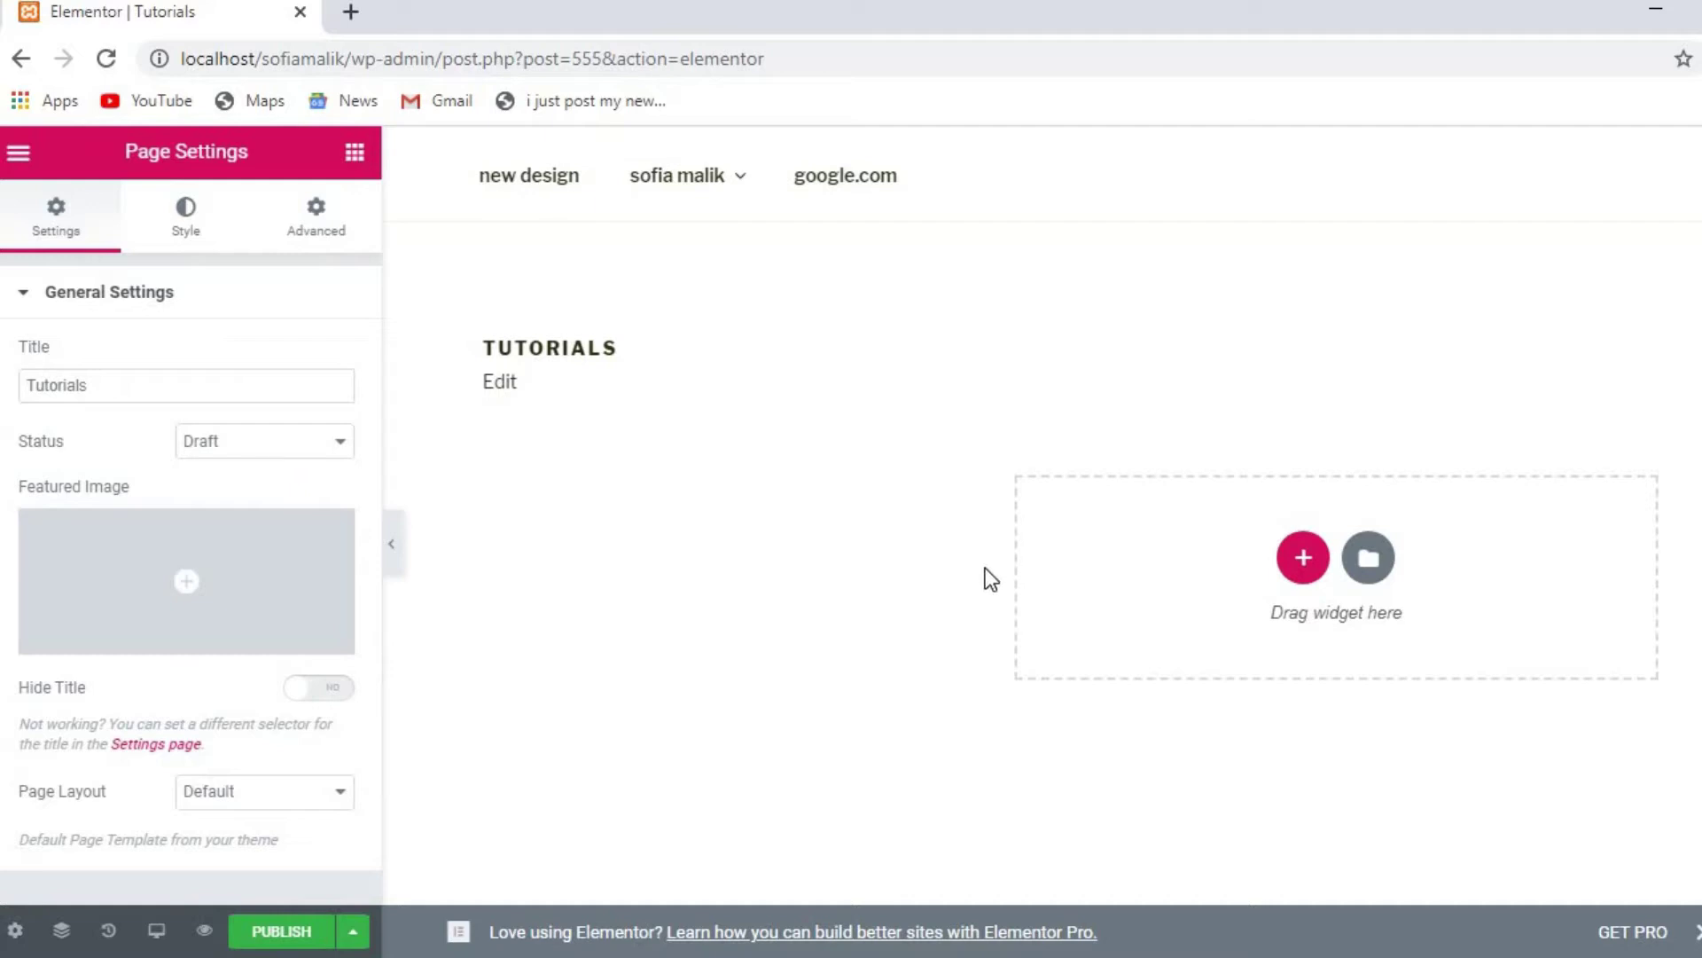
pyautogui.click(341, 792)
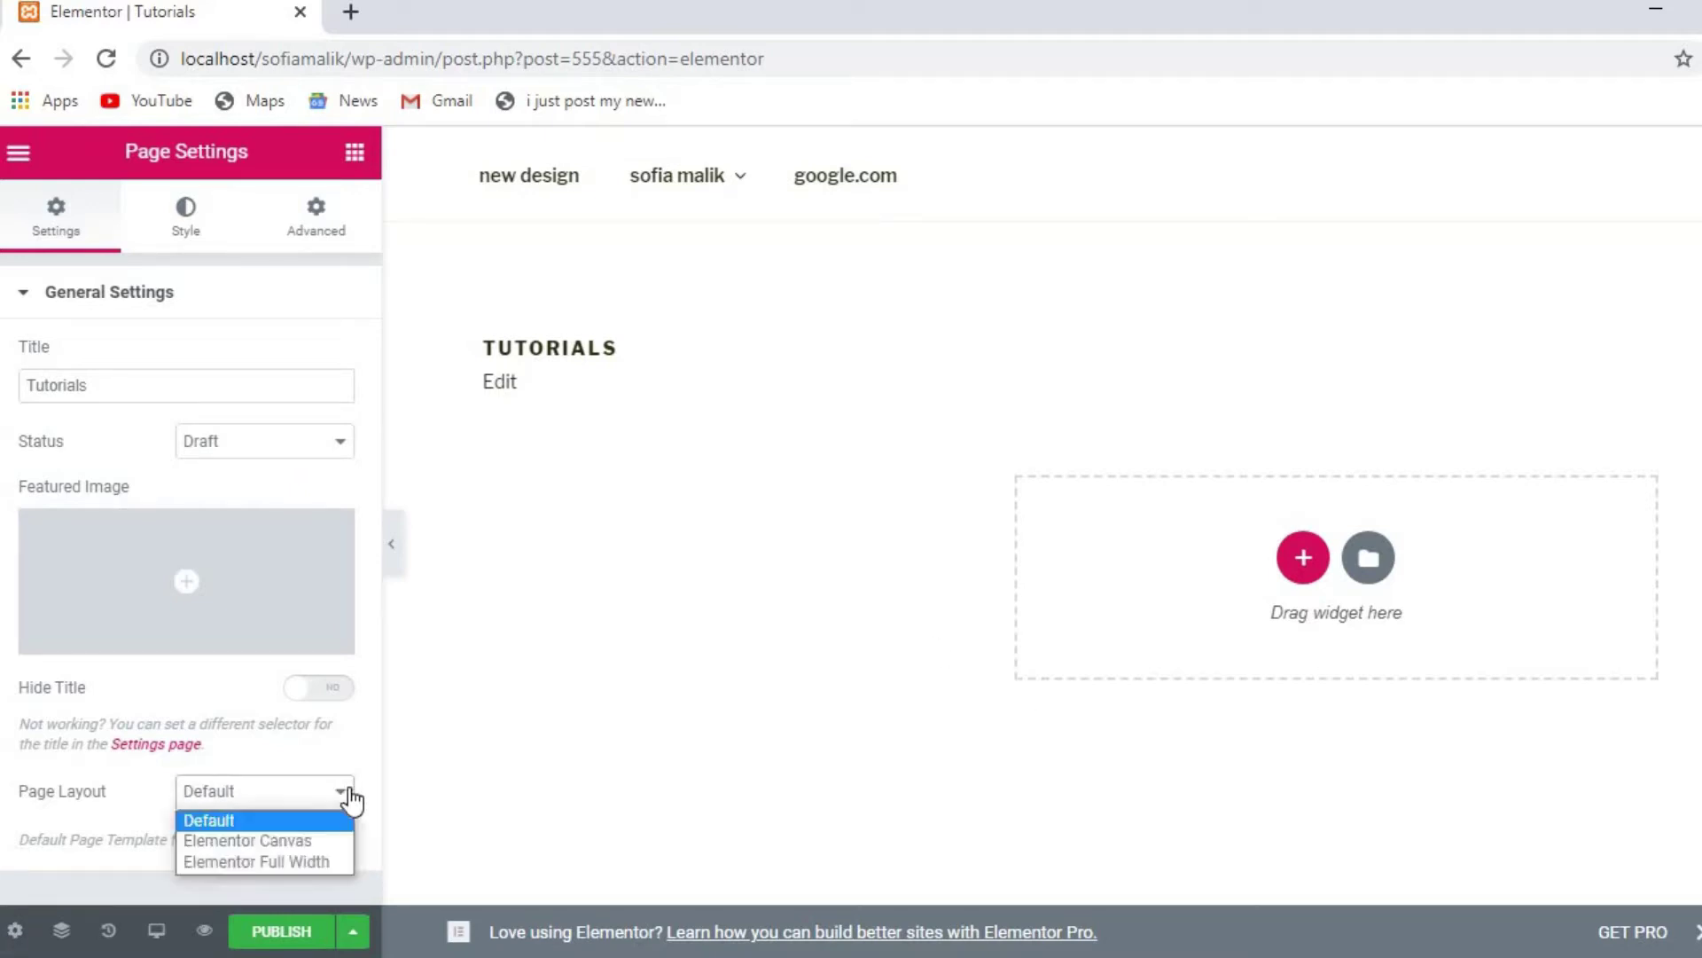
pyautogui.click(248, 840)
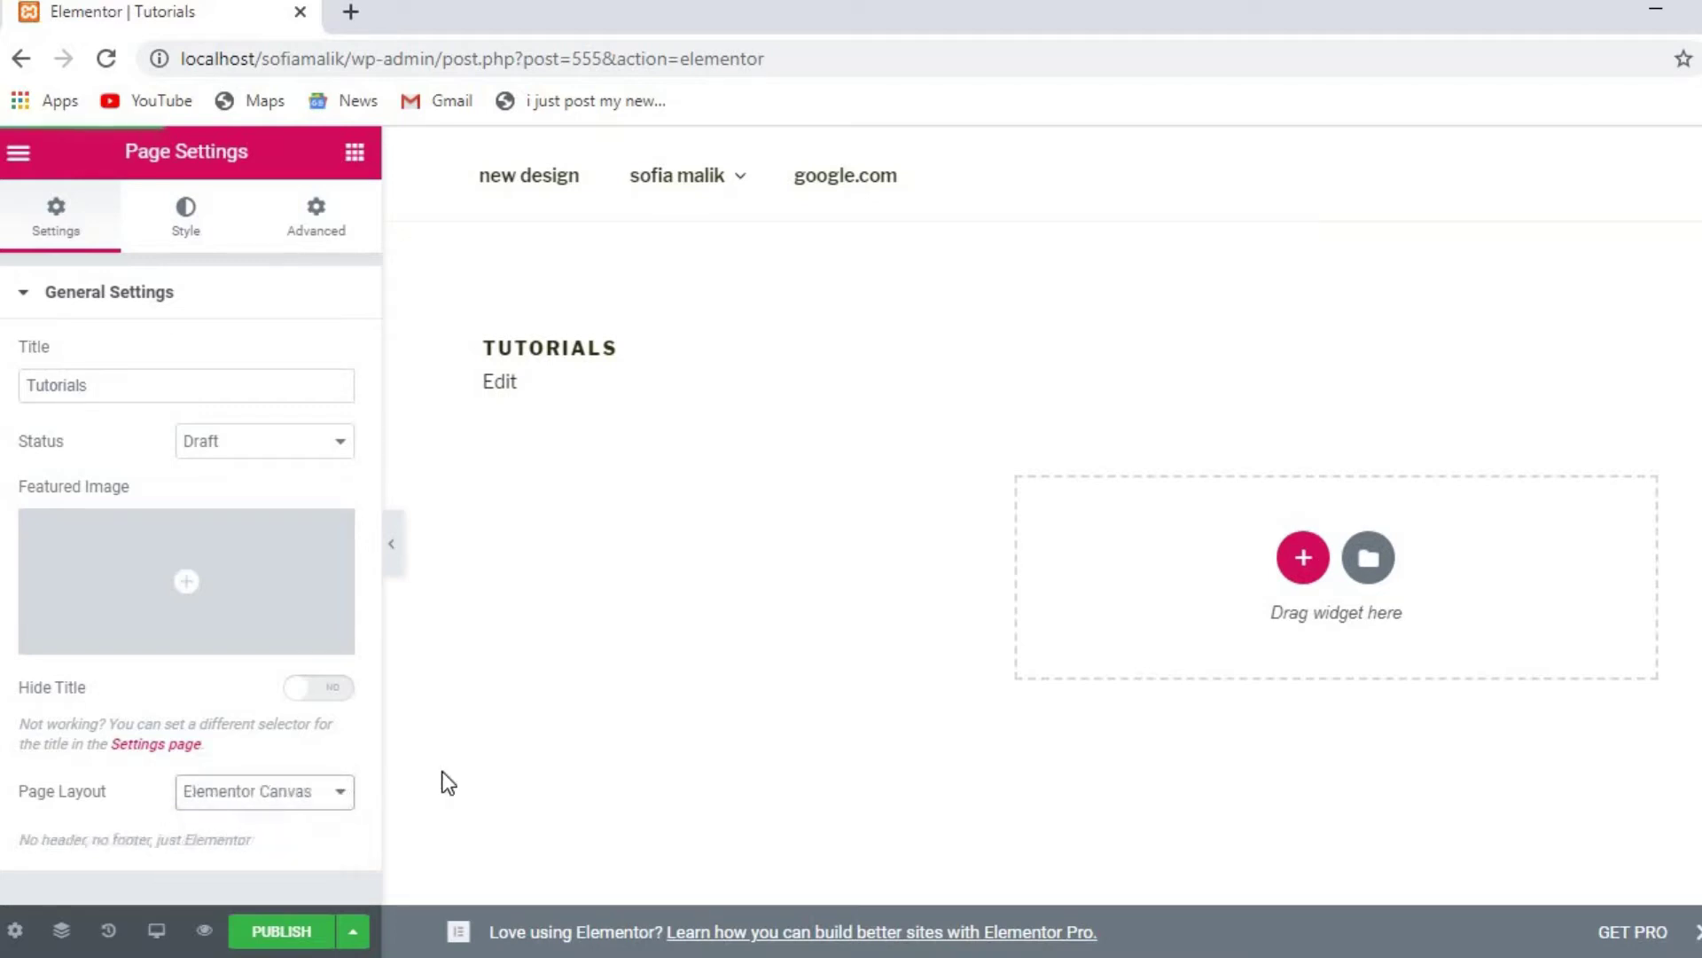
pyautogui.click(277, 933)
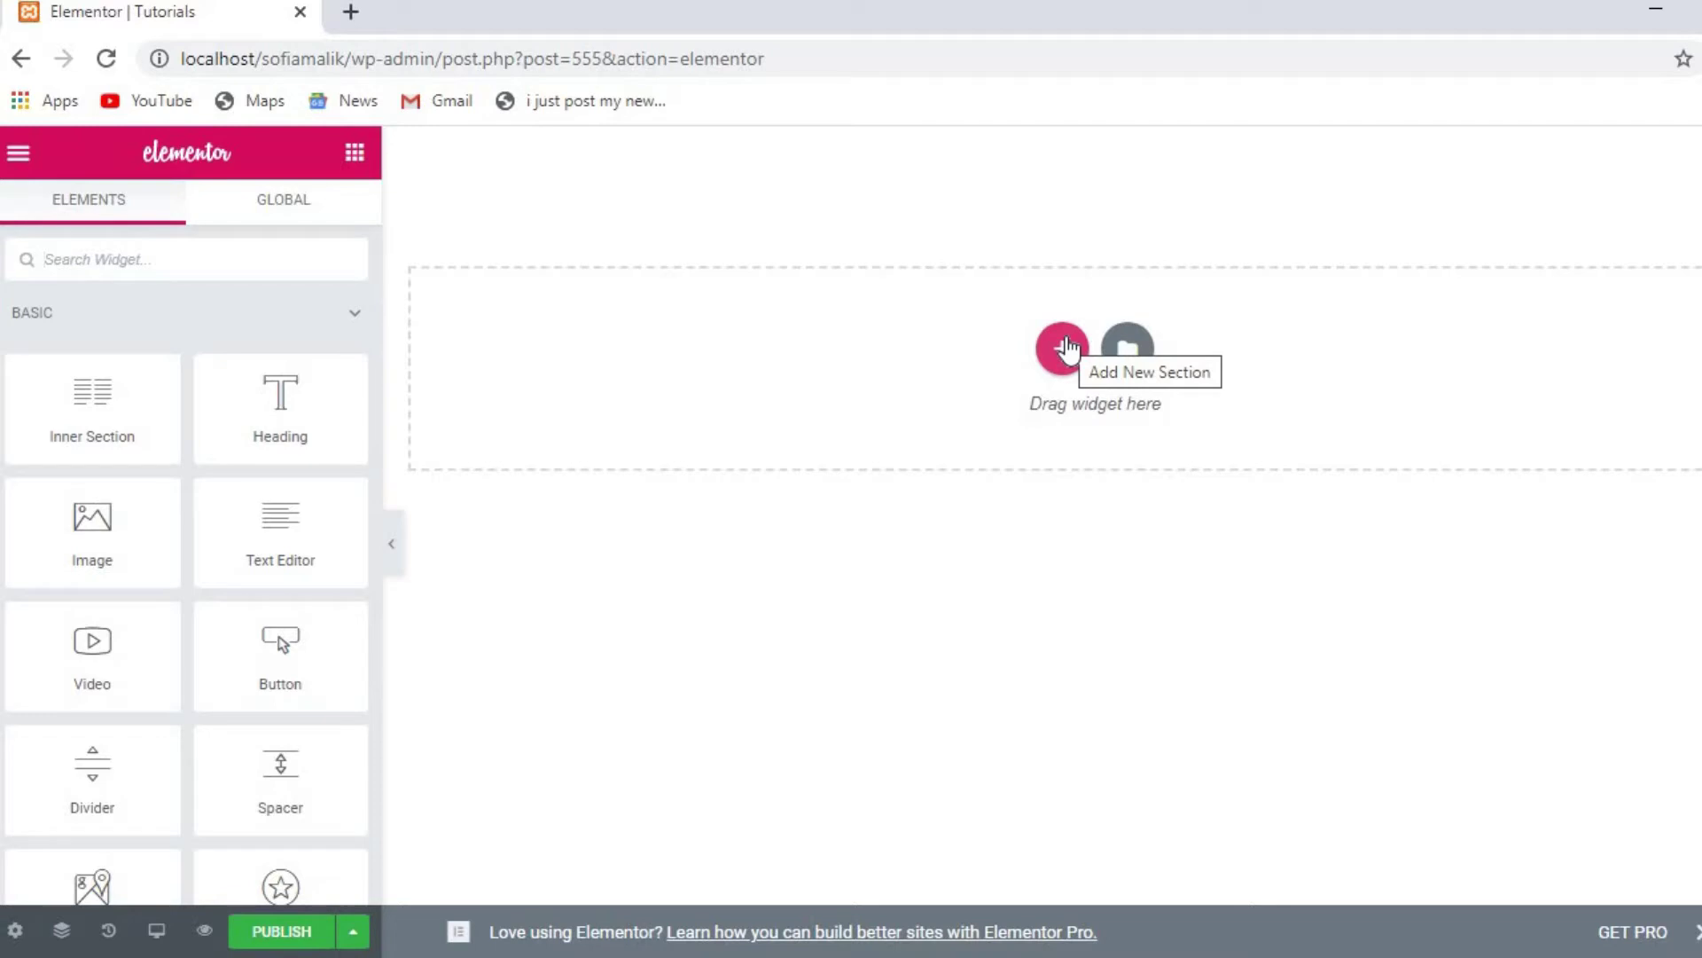
# Step: Add a new section with a single-column structure to the empty page
pyautogui.click(1066, 349)
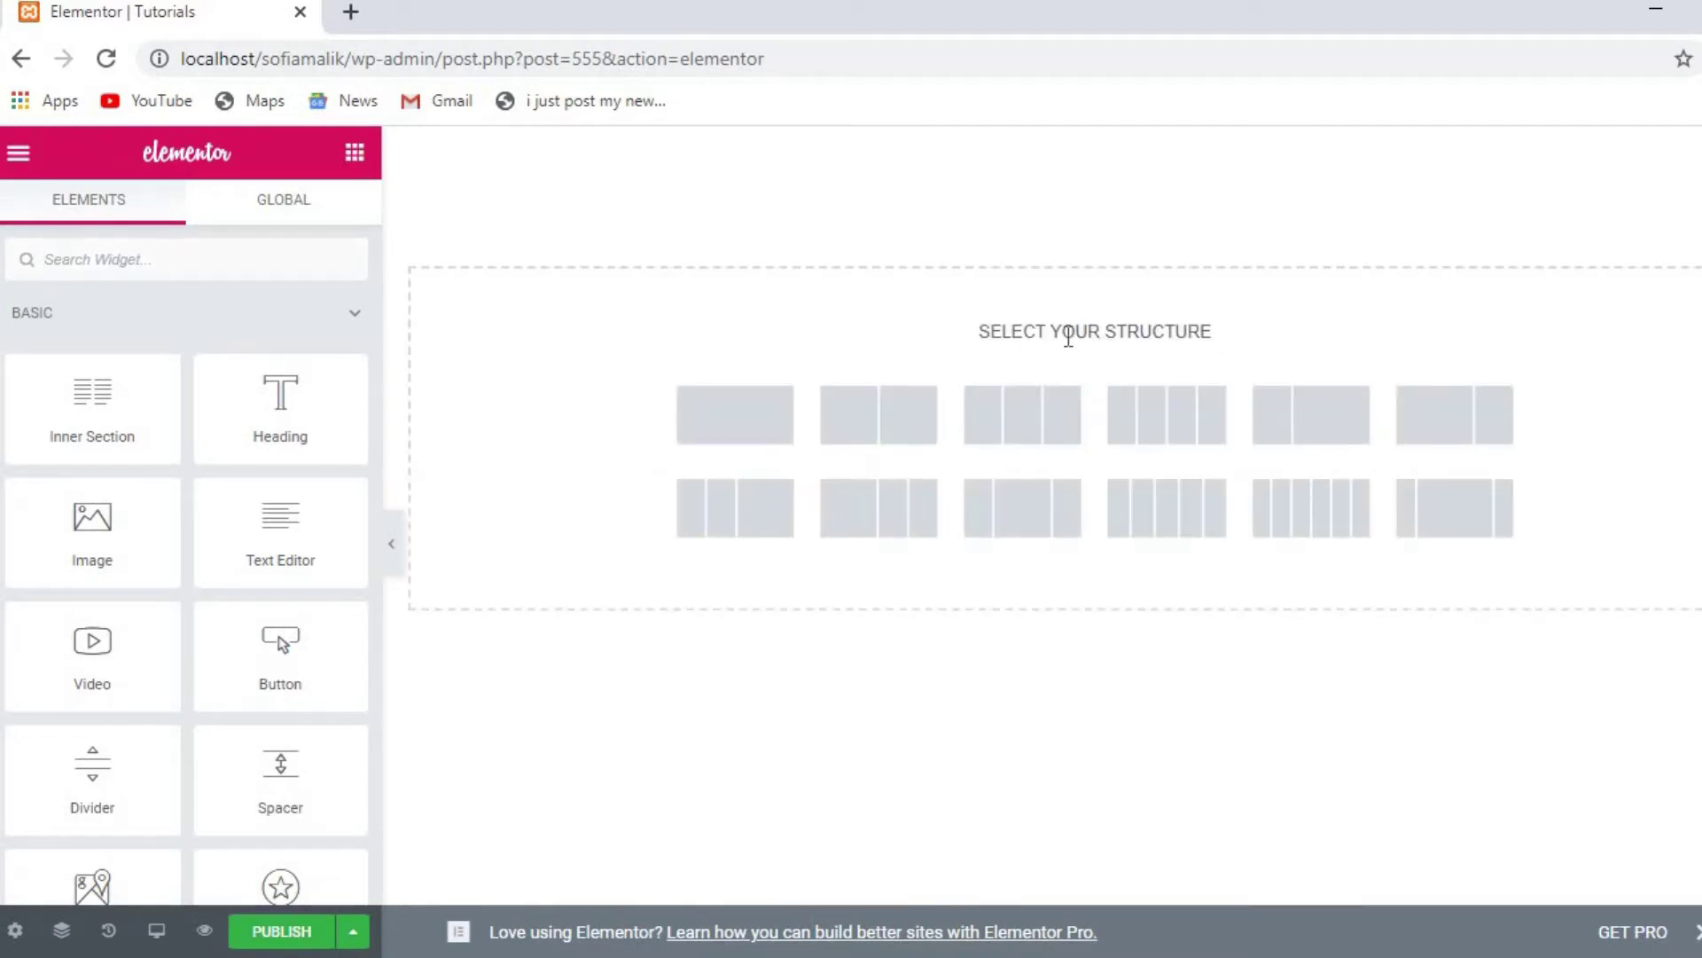
pyautogui.click(758, 417)
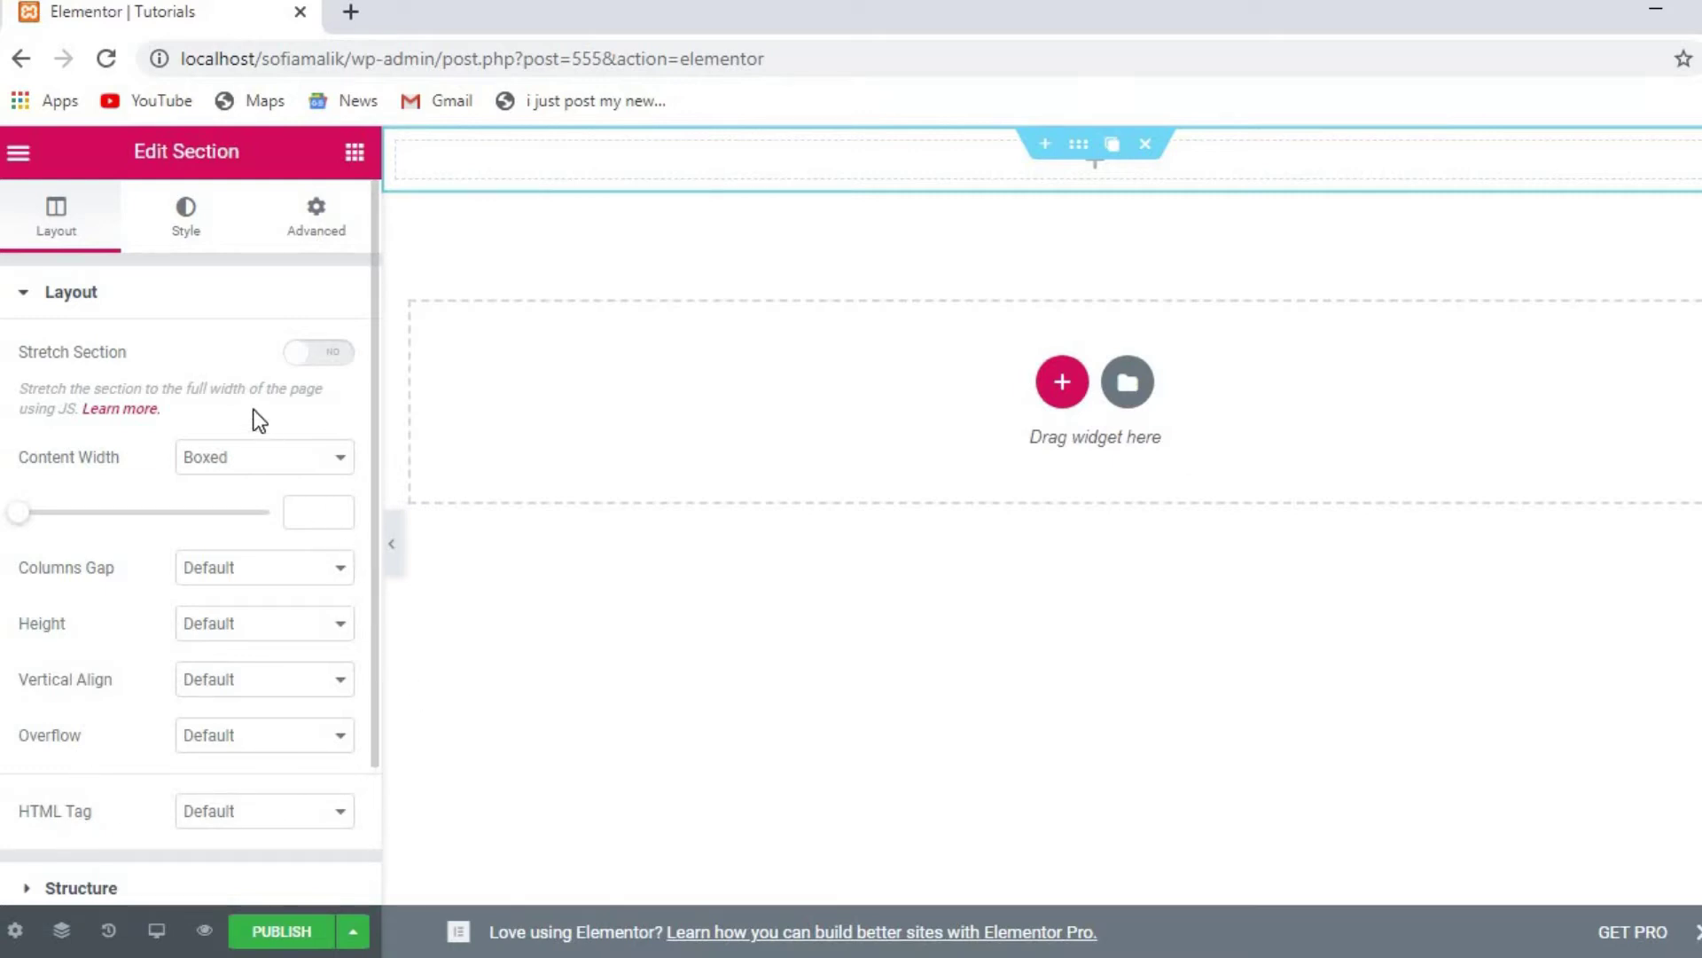
# Step: Set the new section's boxed content width to 1542 and its columns gap to Wide
pyautogui.click(321, 365)
pyautogui.click(344, 354)
pyautogui.moveTo(23, 521); pyautogui.dragTo(261, 530)
pyautogui.click(335, 570)
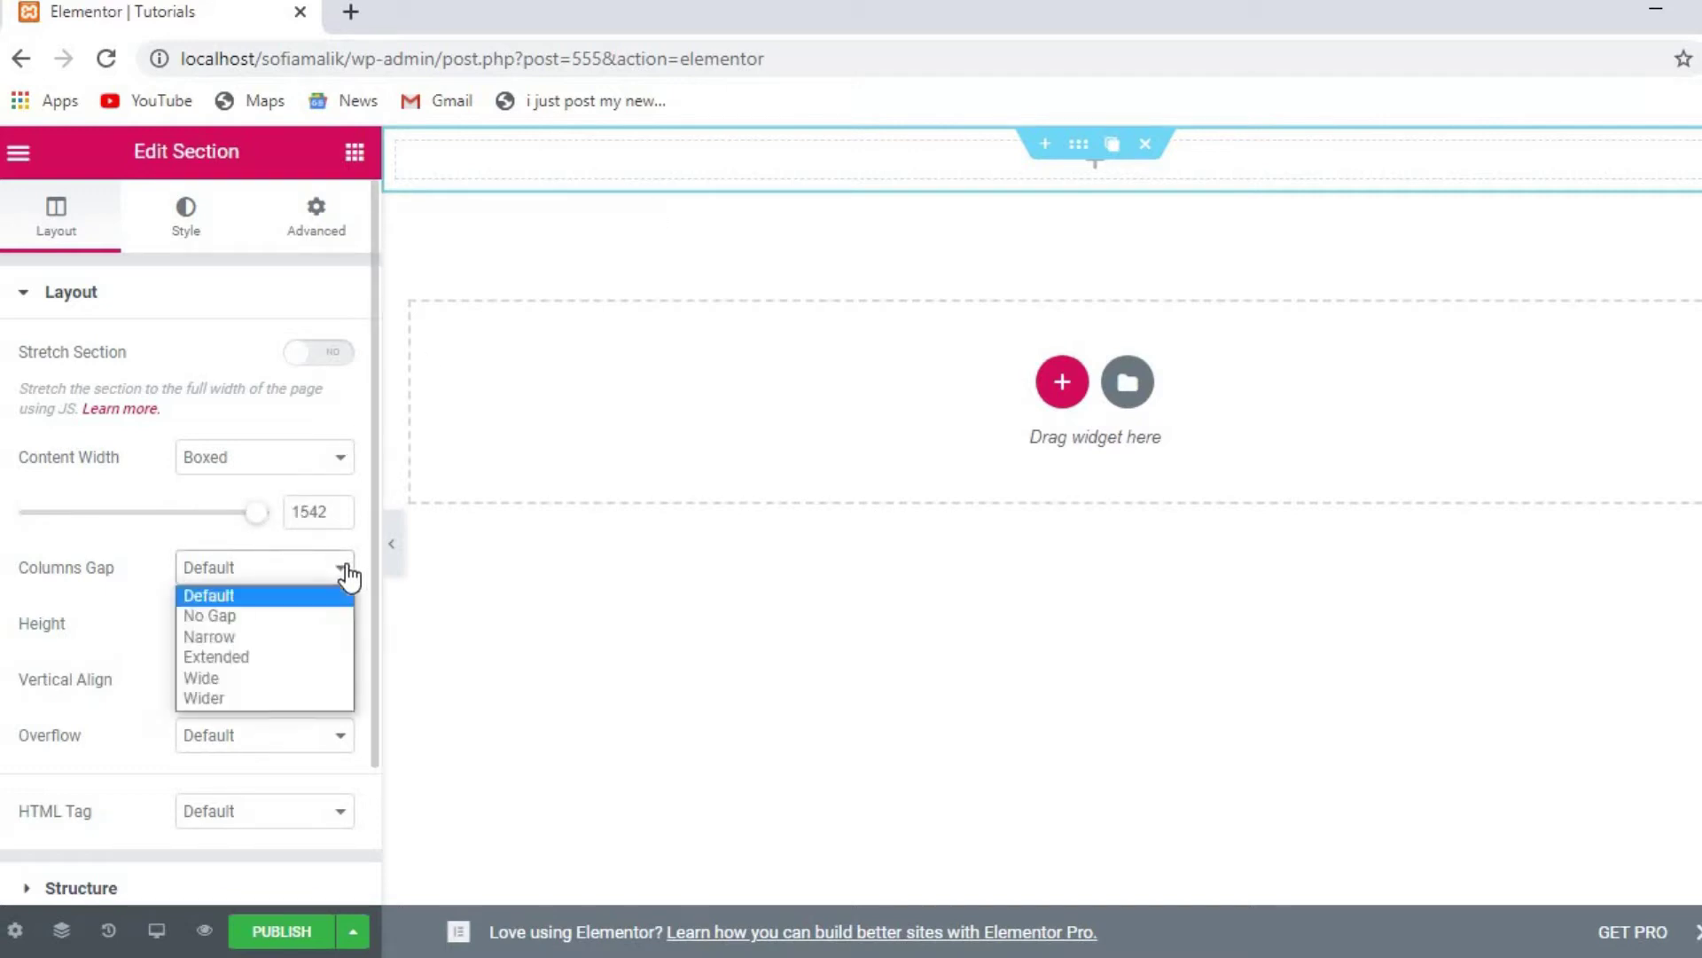
pyautogui.click(214, 676)
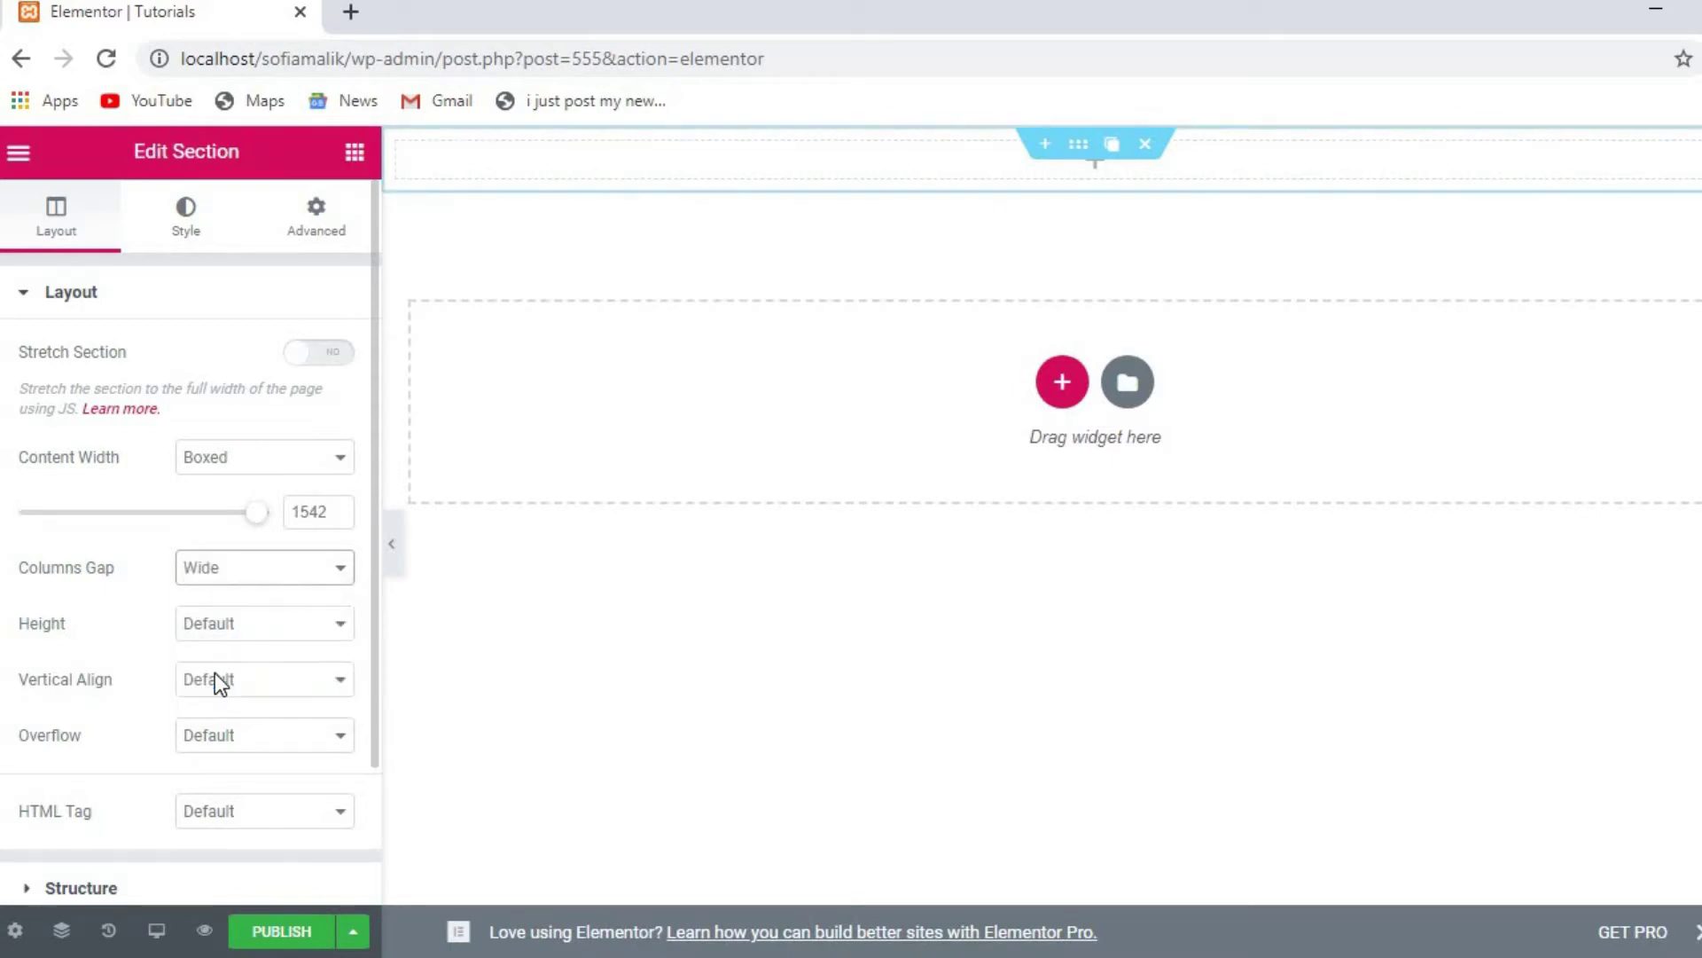
# Step: Set the section's height to Fit To Screen and its column position to Bottom
pyautogui.click(338, 633)
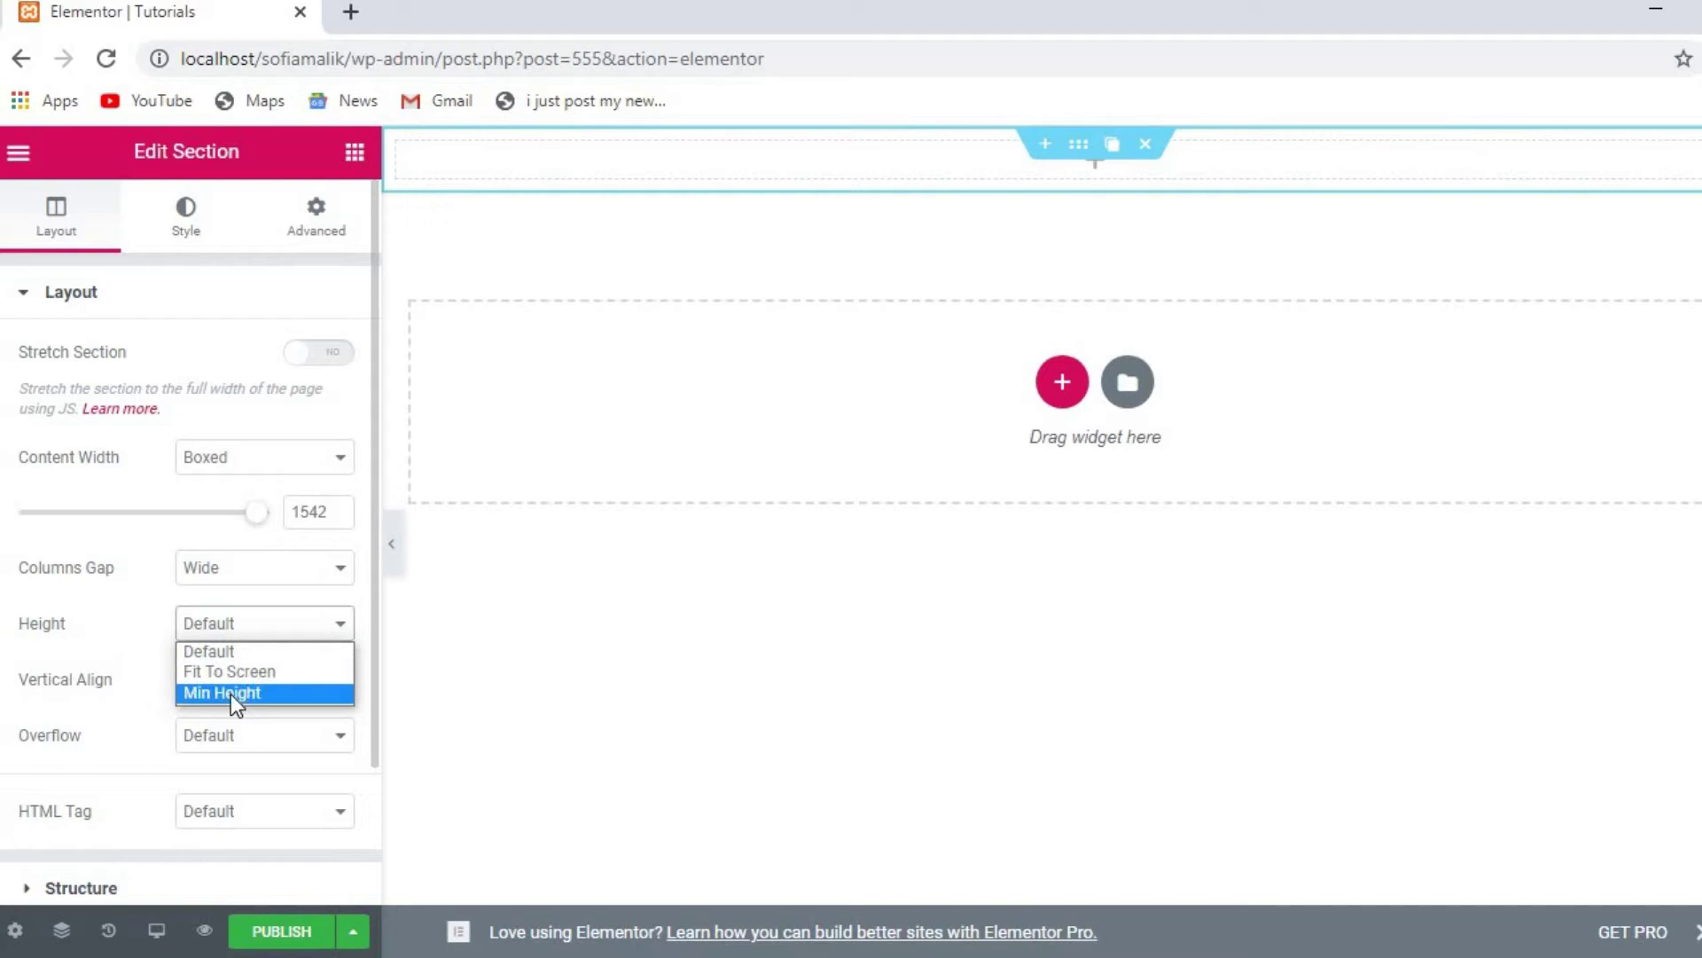
pyautogui.click(264, 673)
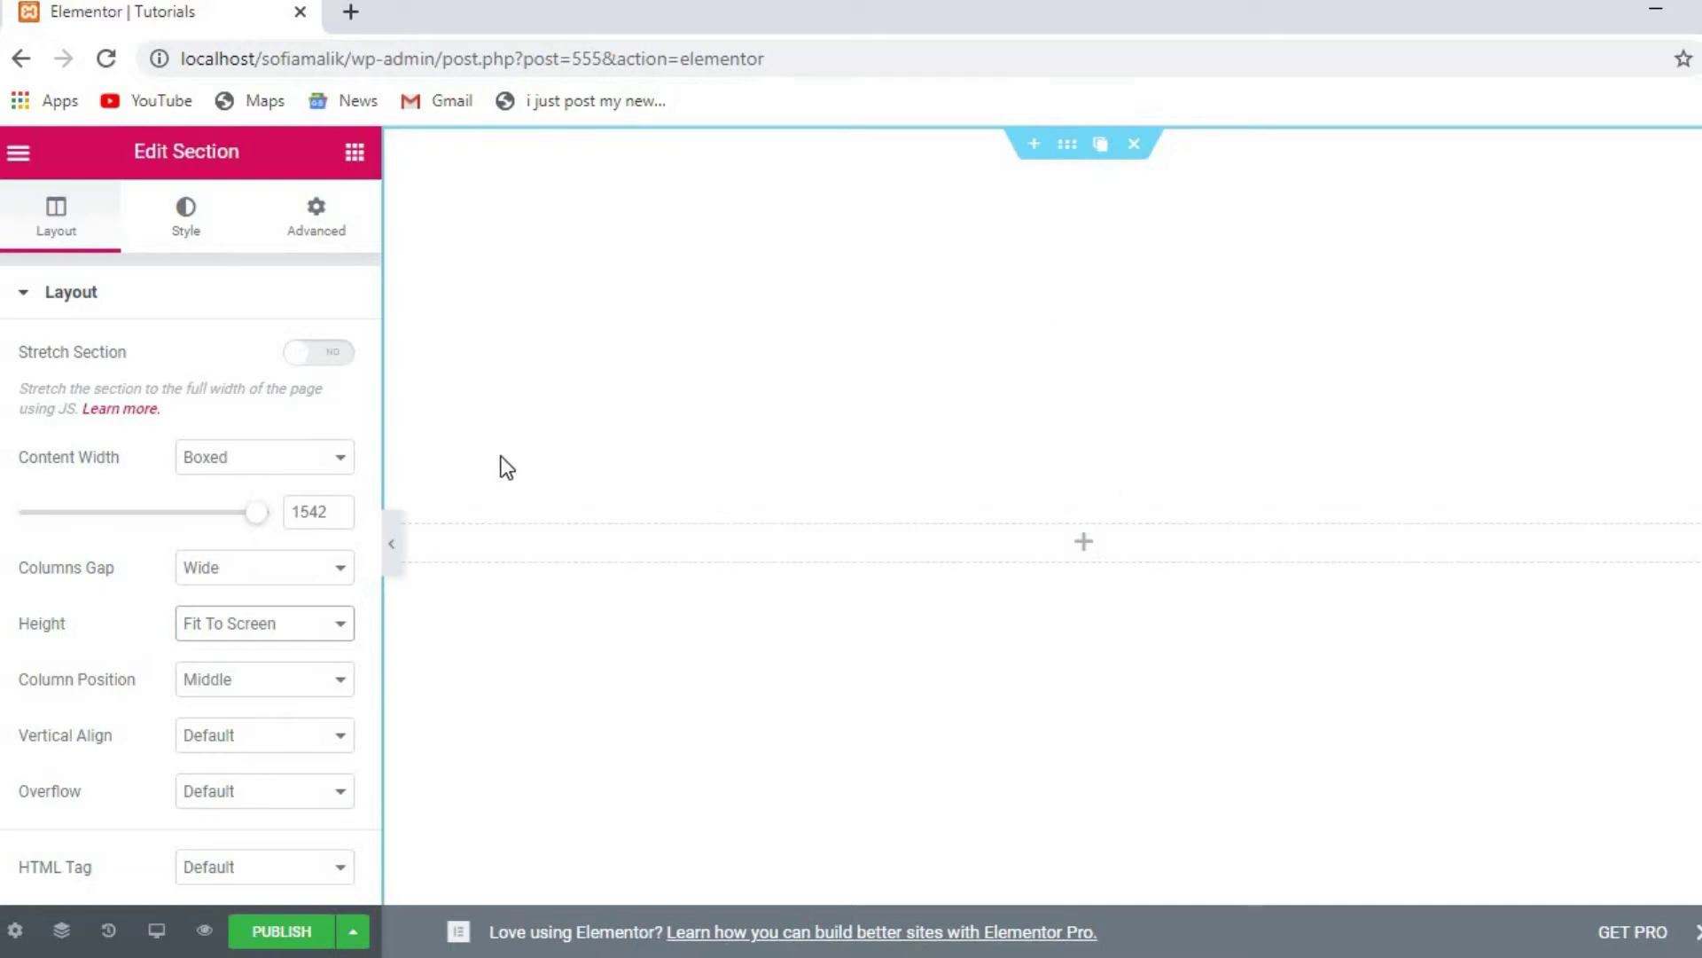
pyautogui.click(340, 688)
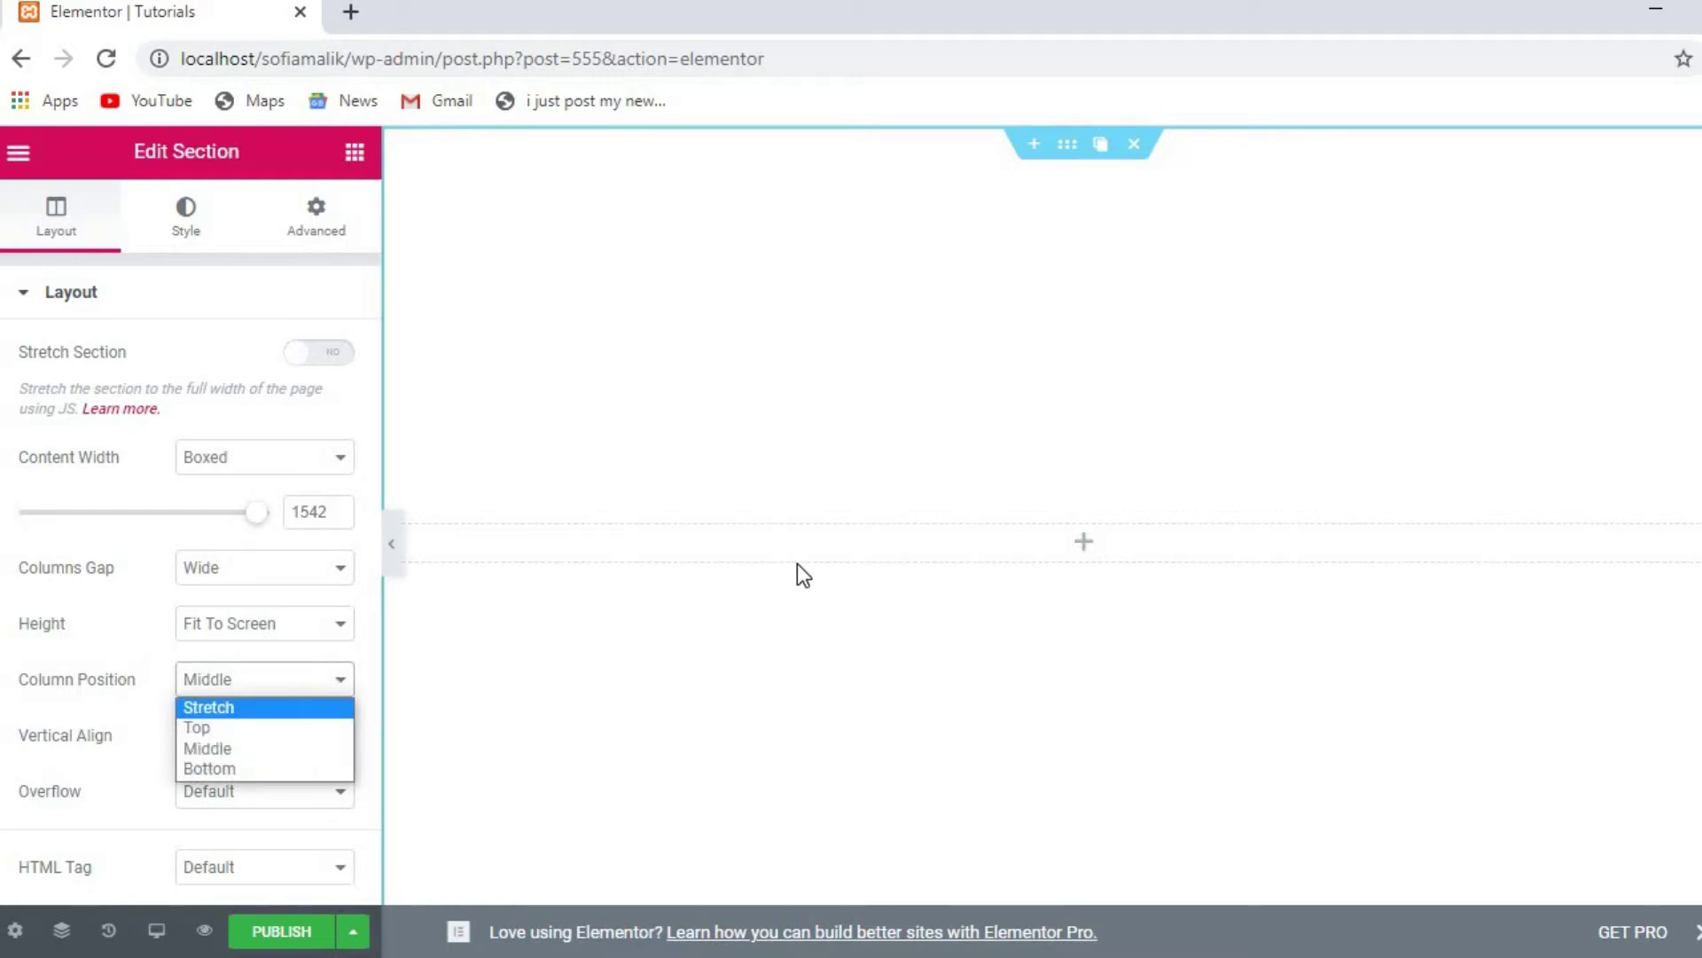
pyautogui.click(230, 768)
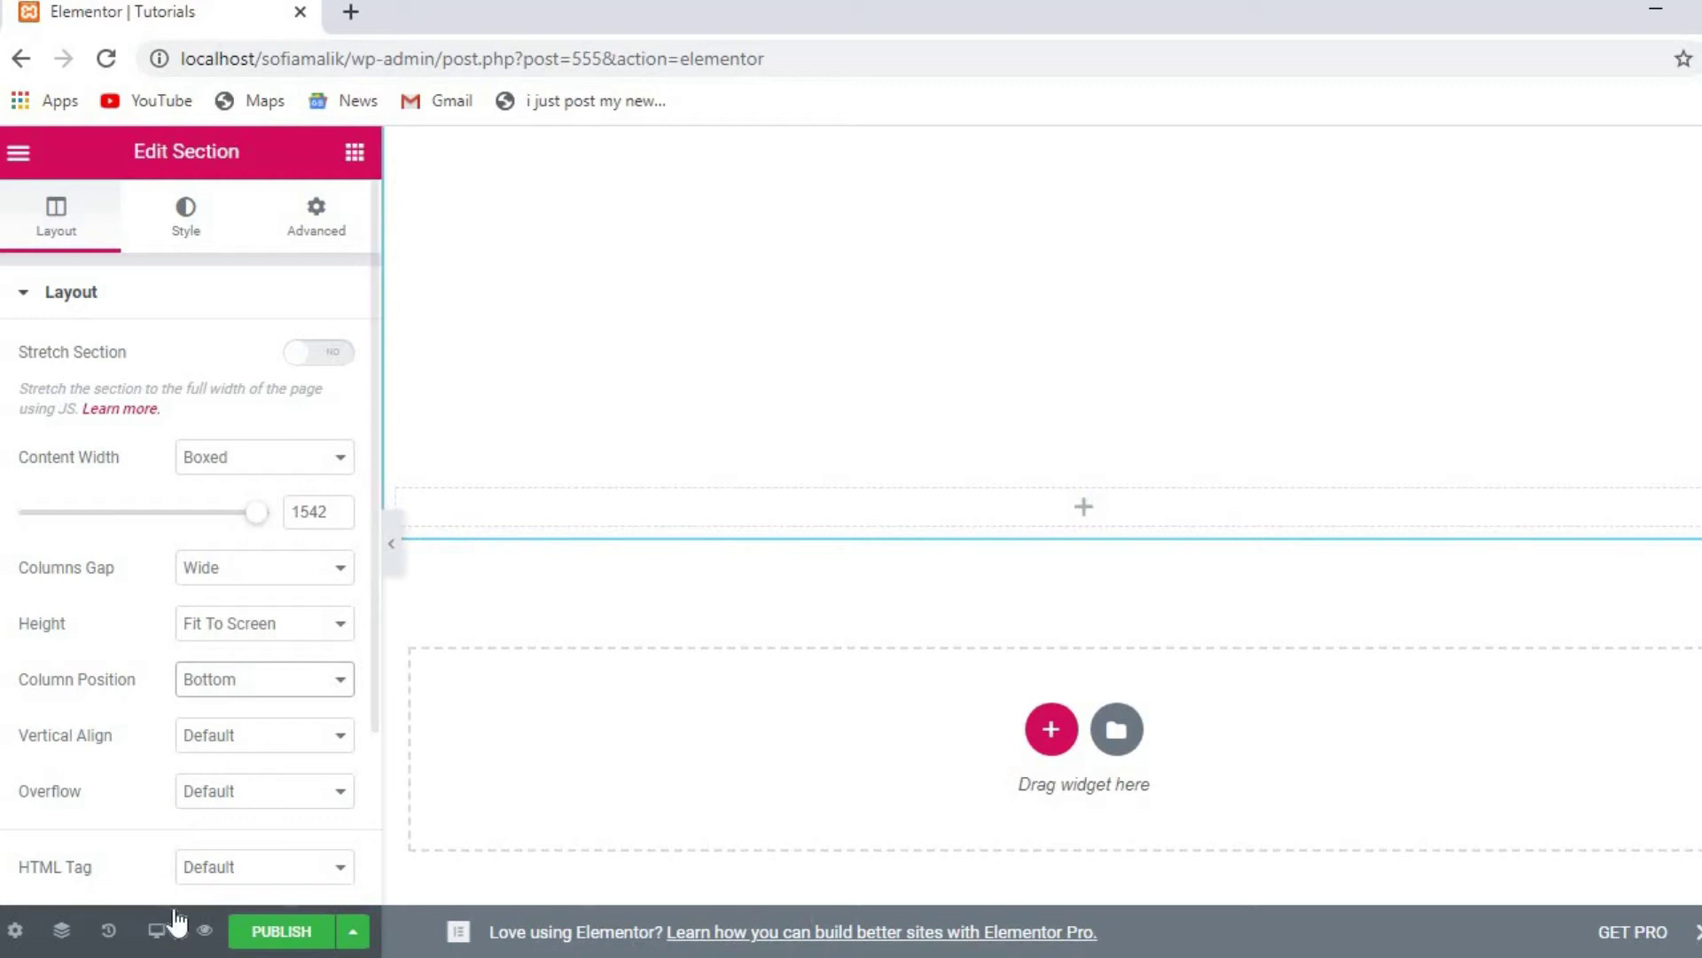
# Step: Review the section's vertical alignment options and its column structure settings
pyautogui.click(335, 737)
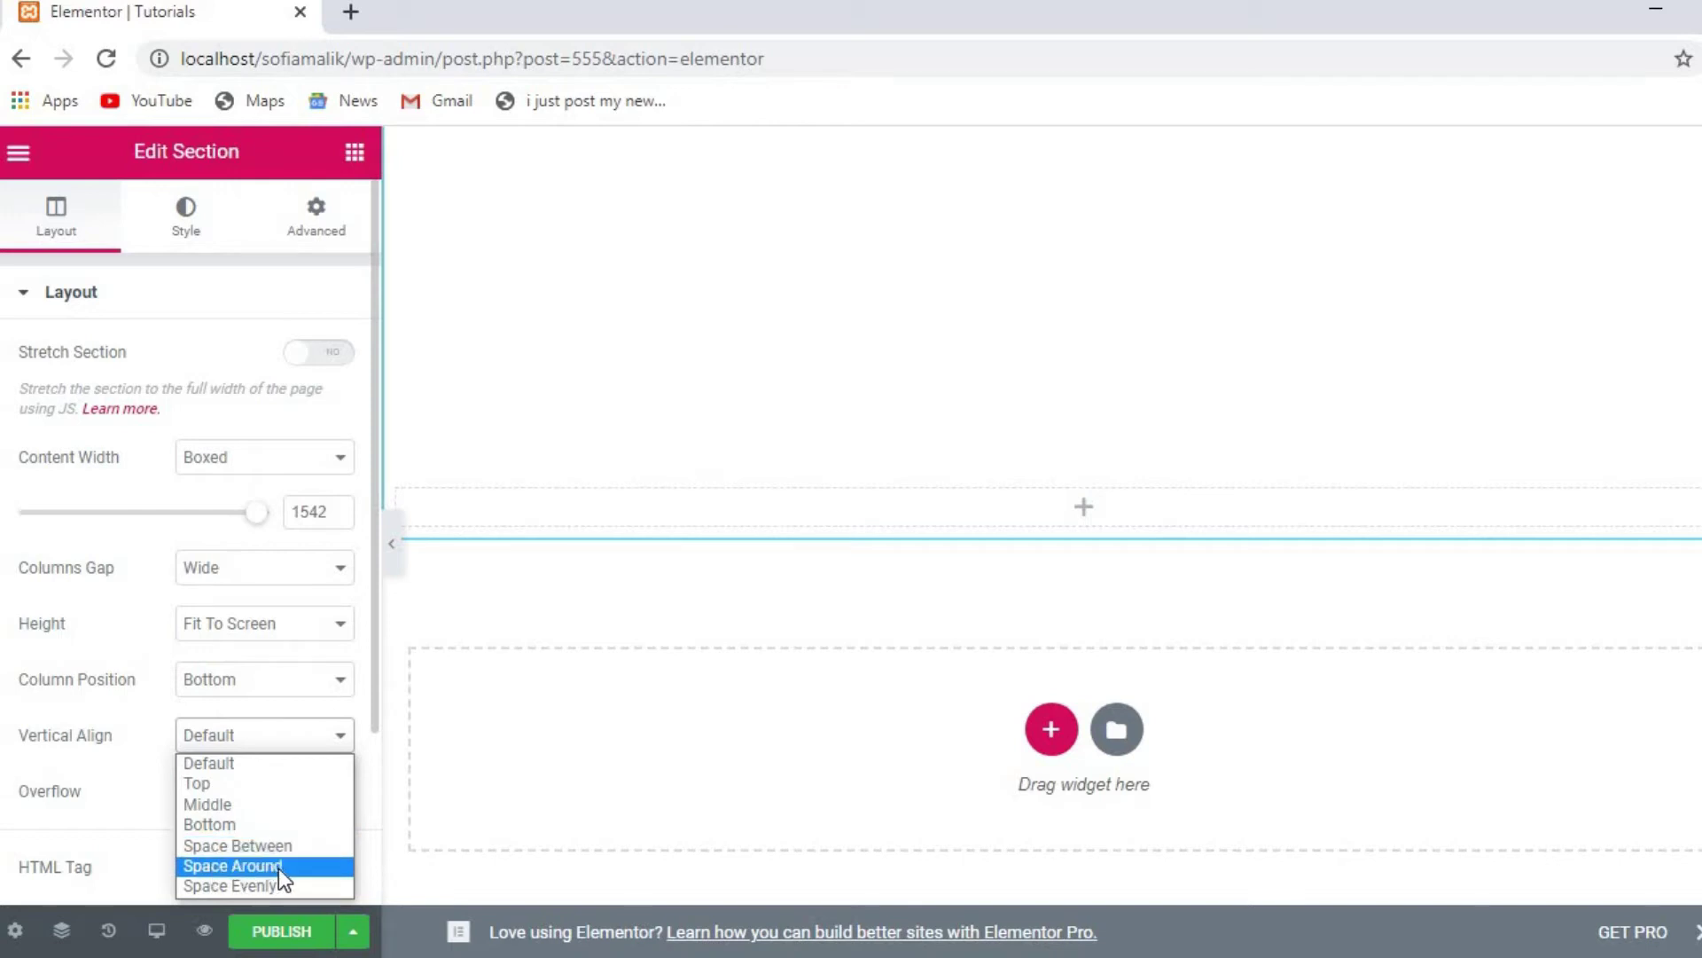
pyautogui.click(398, 850)
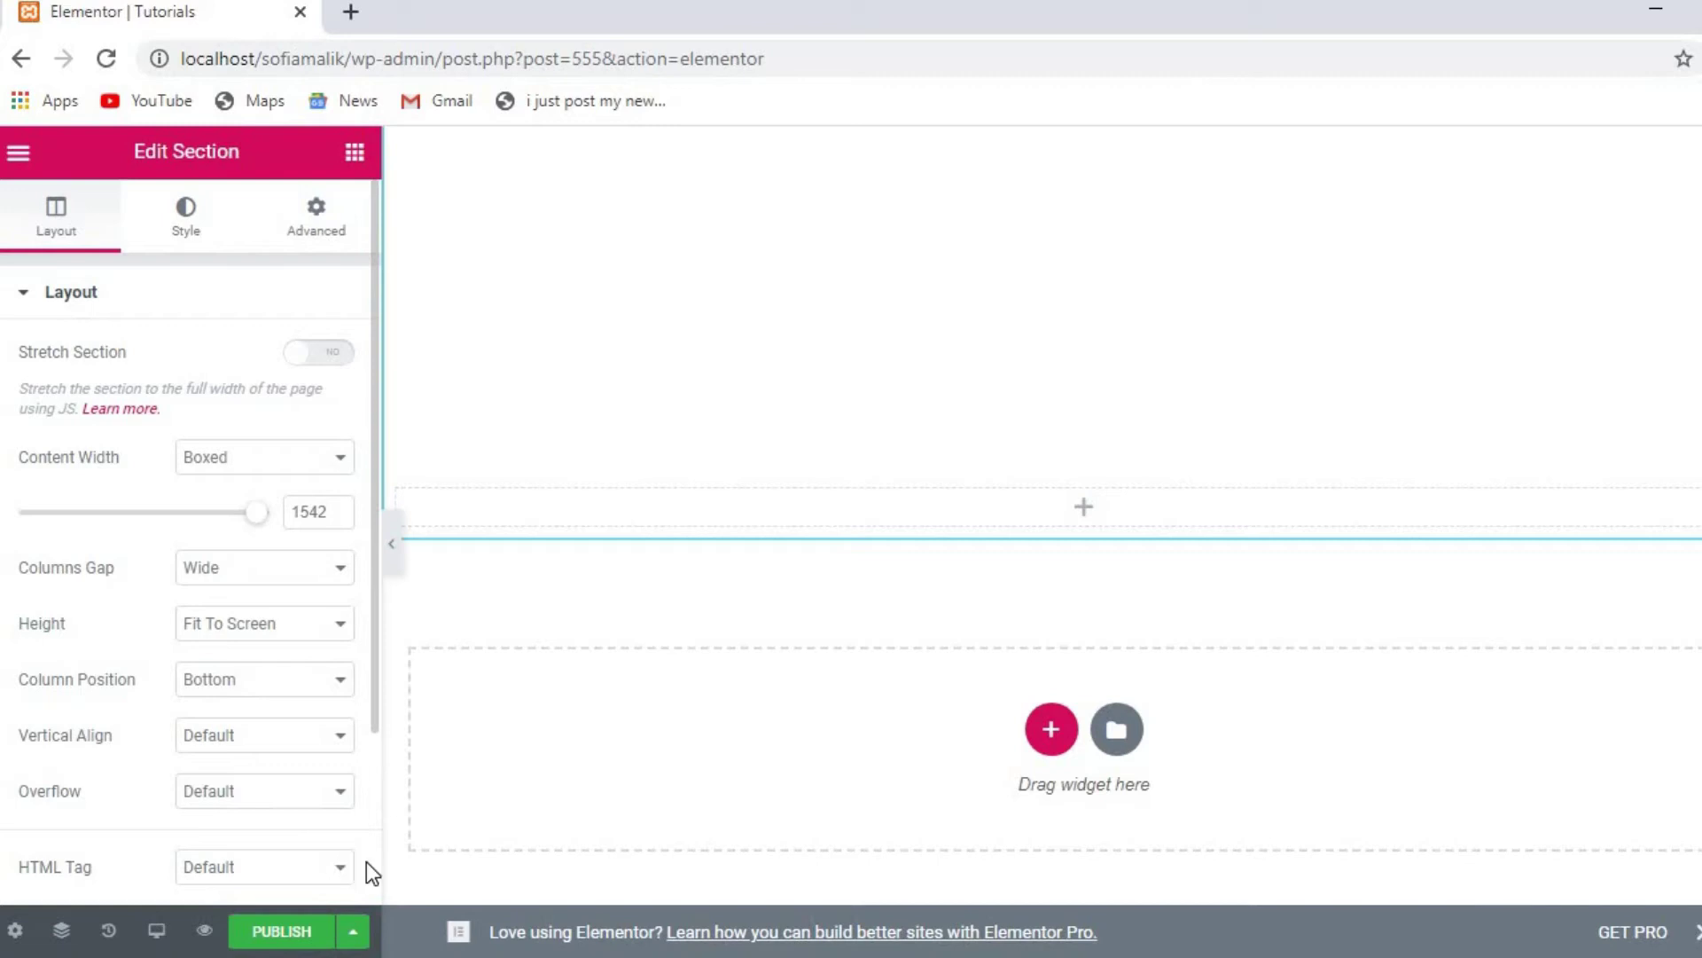
pyautogui.scroll(-3, 370, 860)
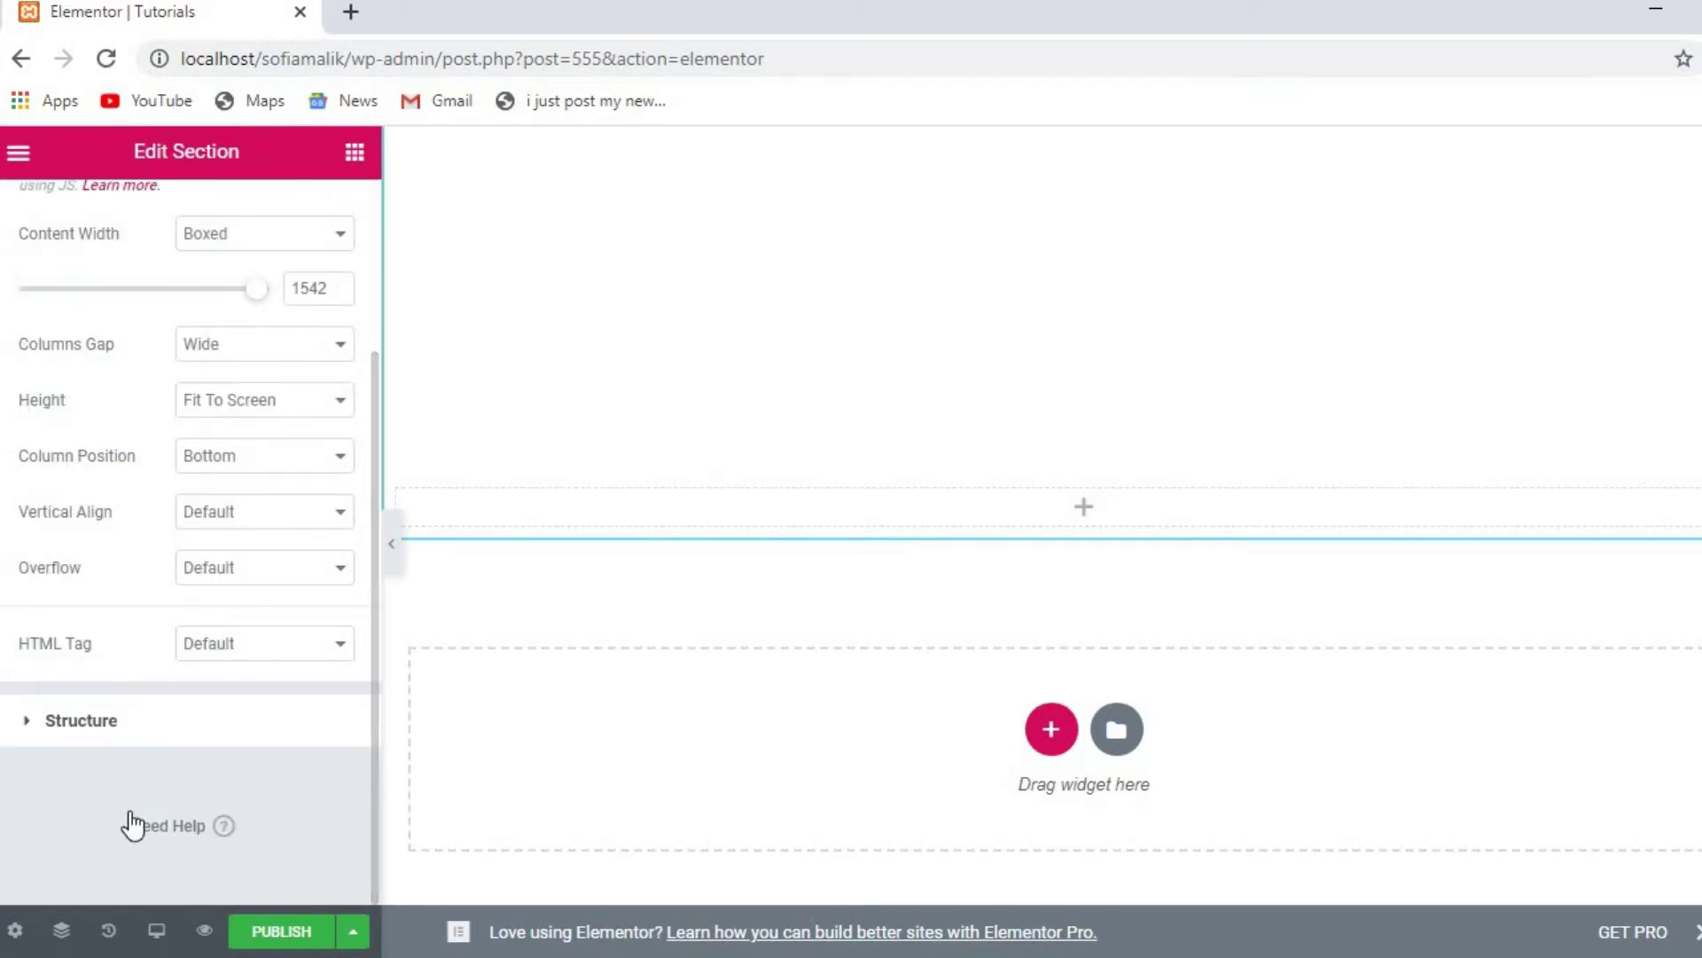
pyautogui.click(45, 720)
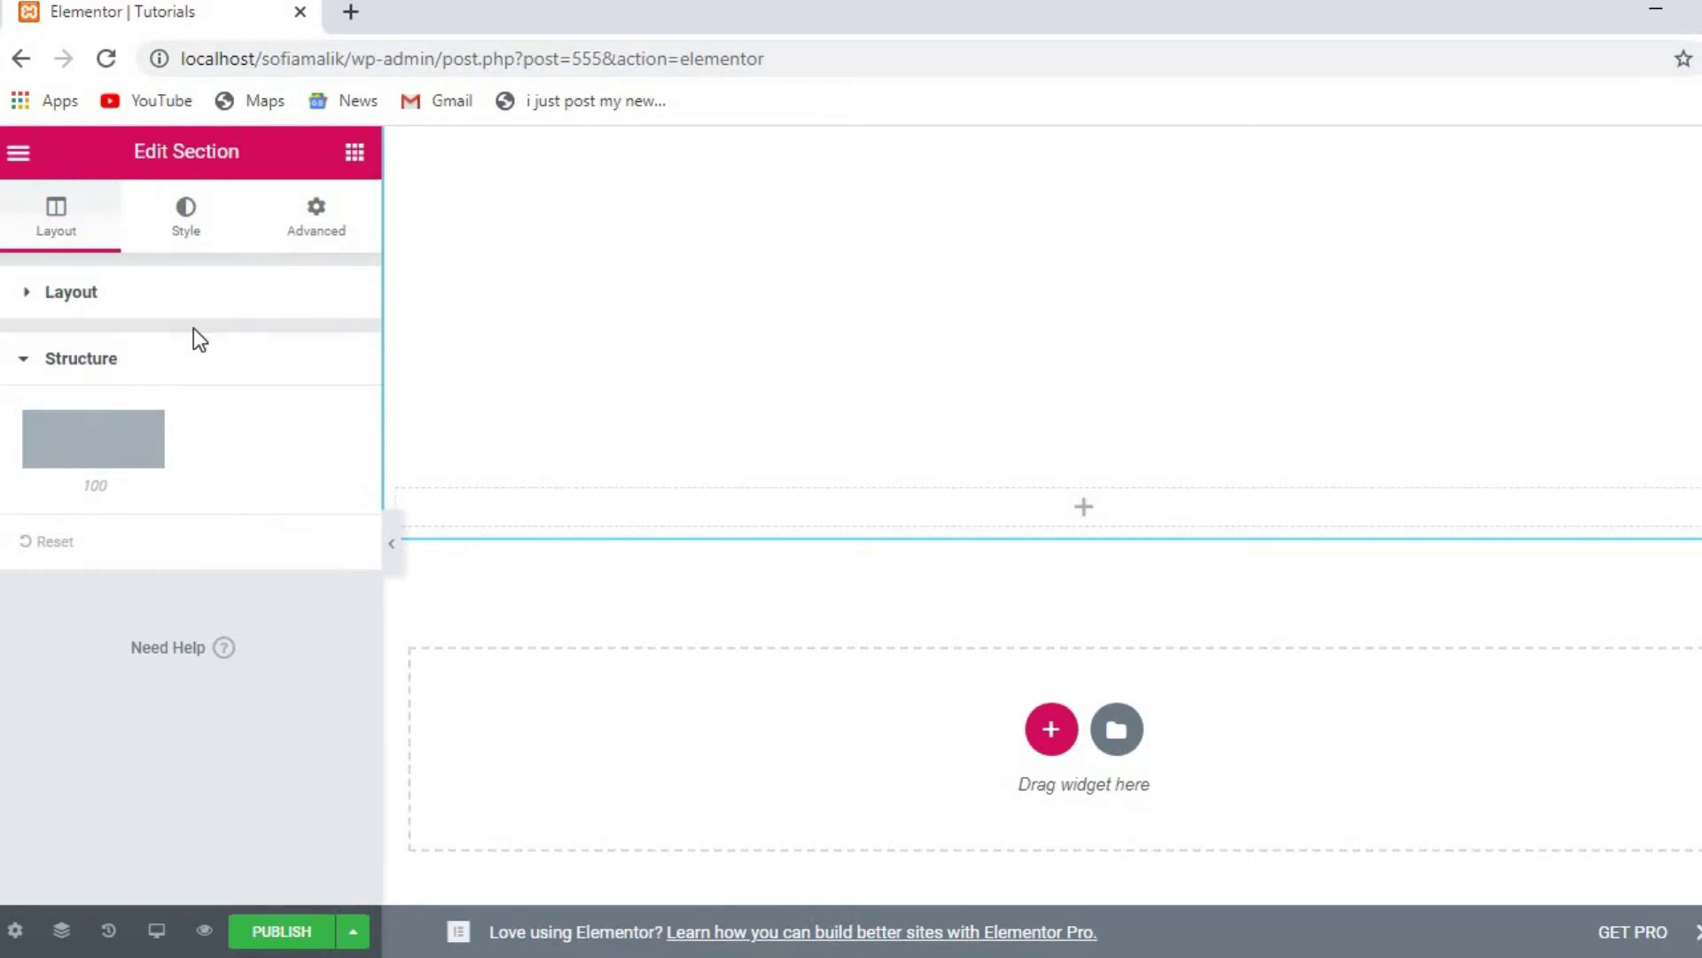
# Step: Set the section's background overlay type to Classic in its style settings
pyautogui.click(180, 237)
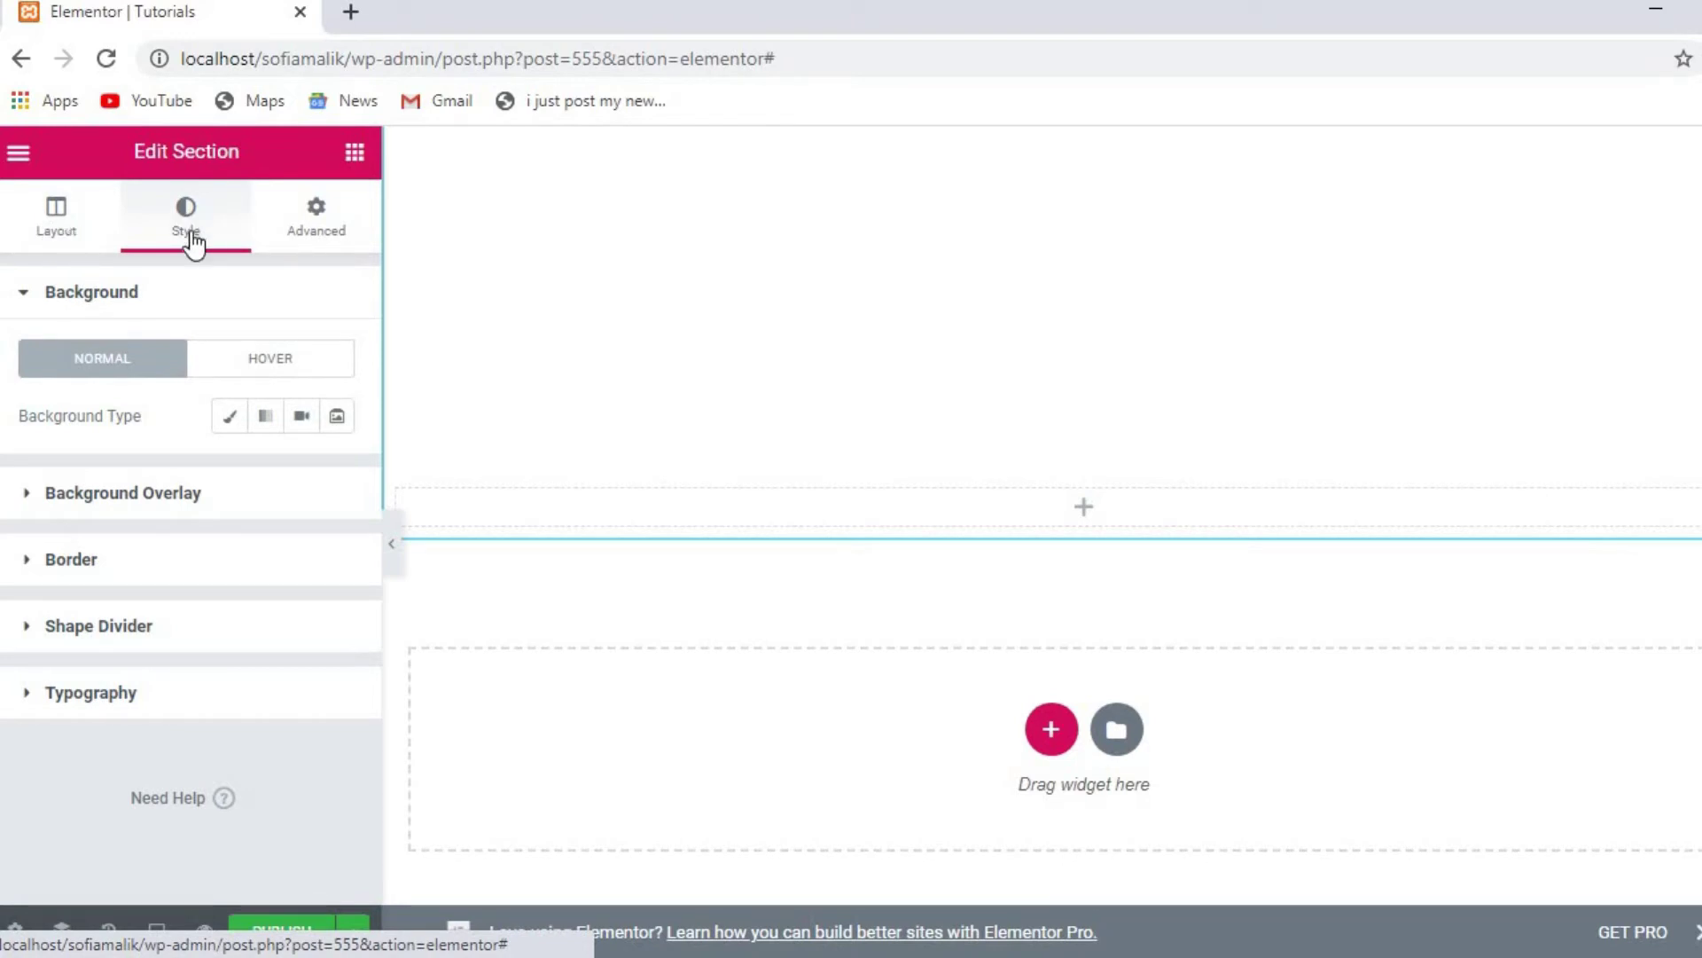
pyautogui.click(154, 498)
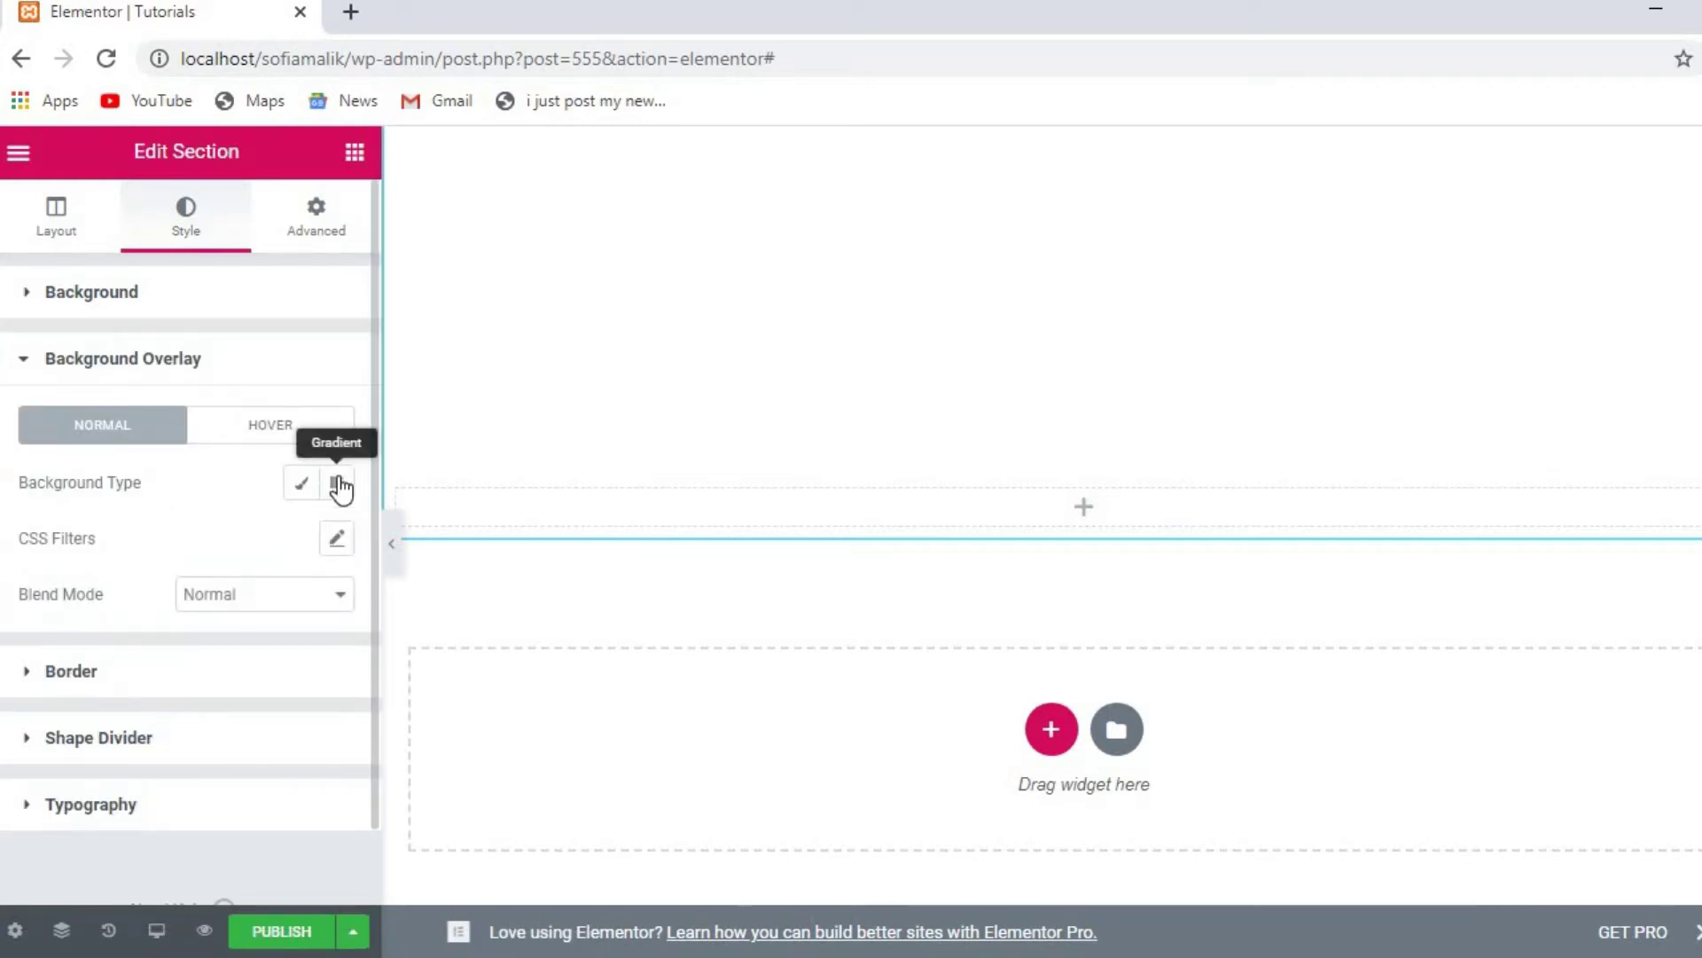
pyautogui.click(302, 502)
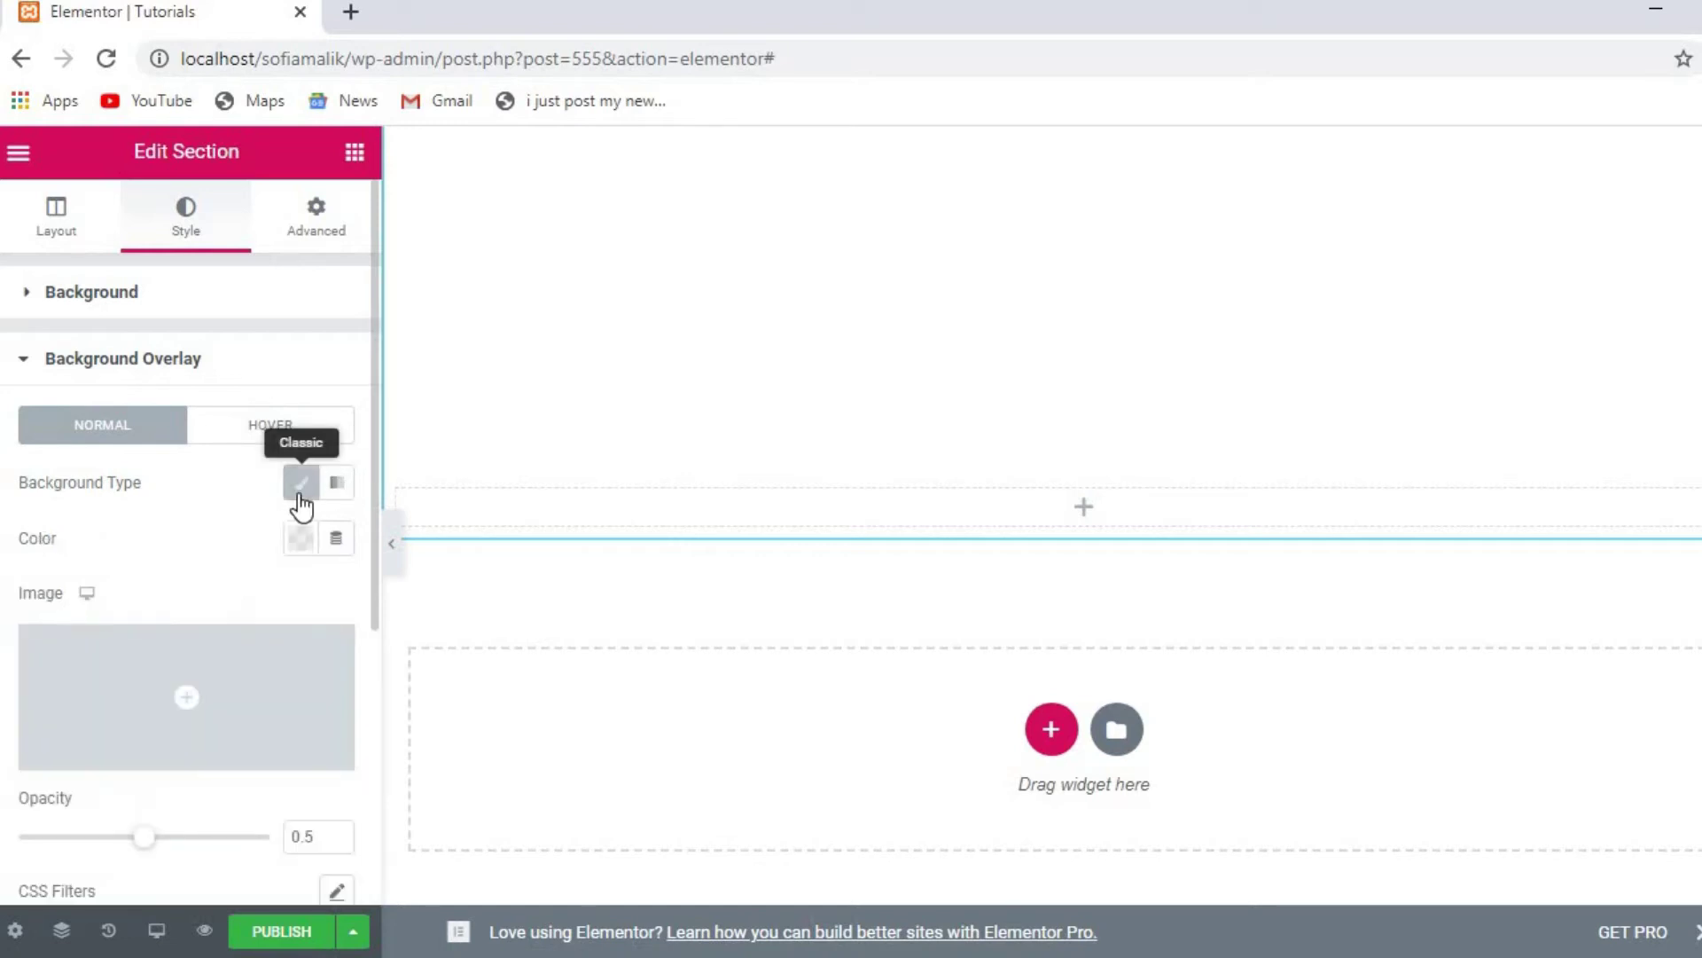
# Step: Insert vication4.jpg, the concert crowd photo from the media library, as the section's background overlay image
pyautogui.moveTo(184, 747)
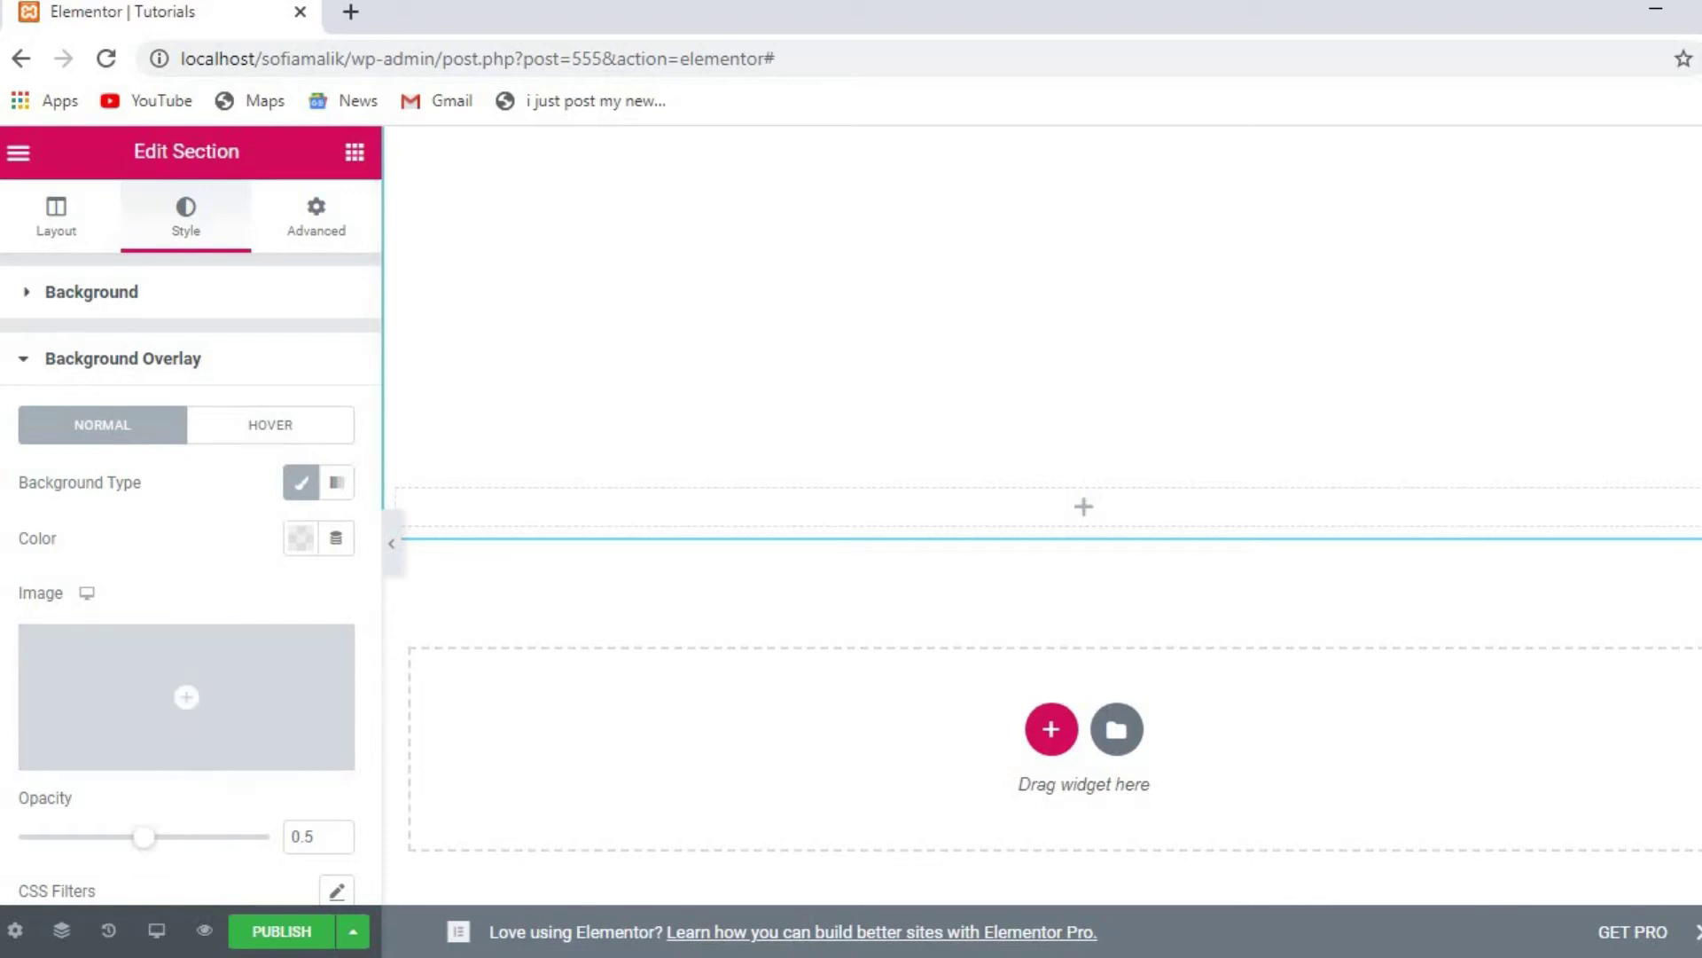
pyautogui.scroll(3, 940, 491)
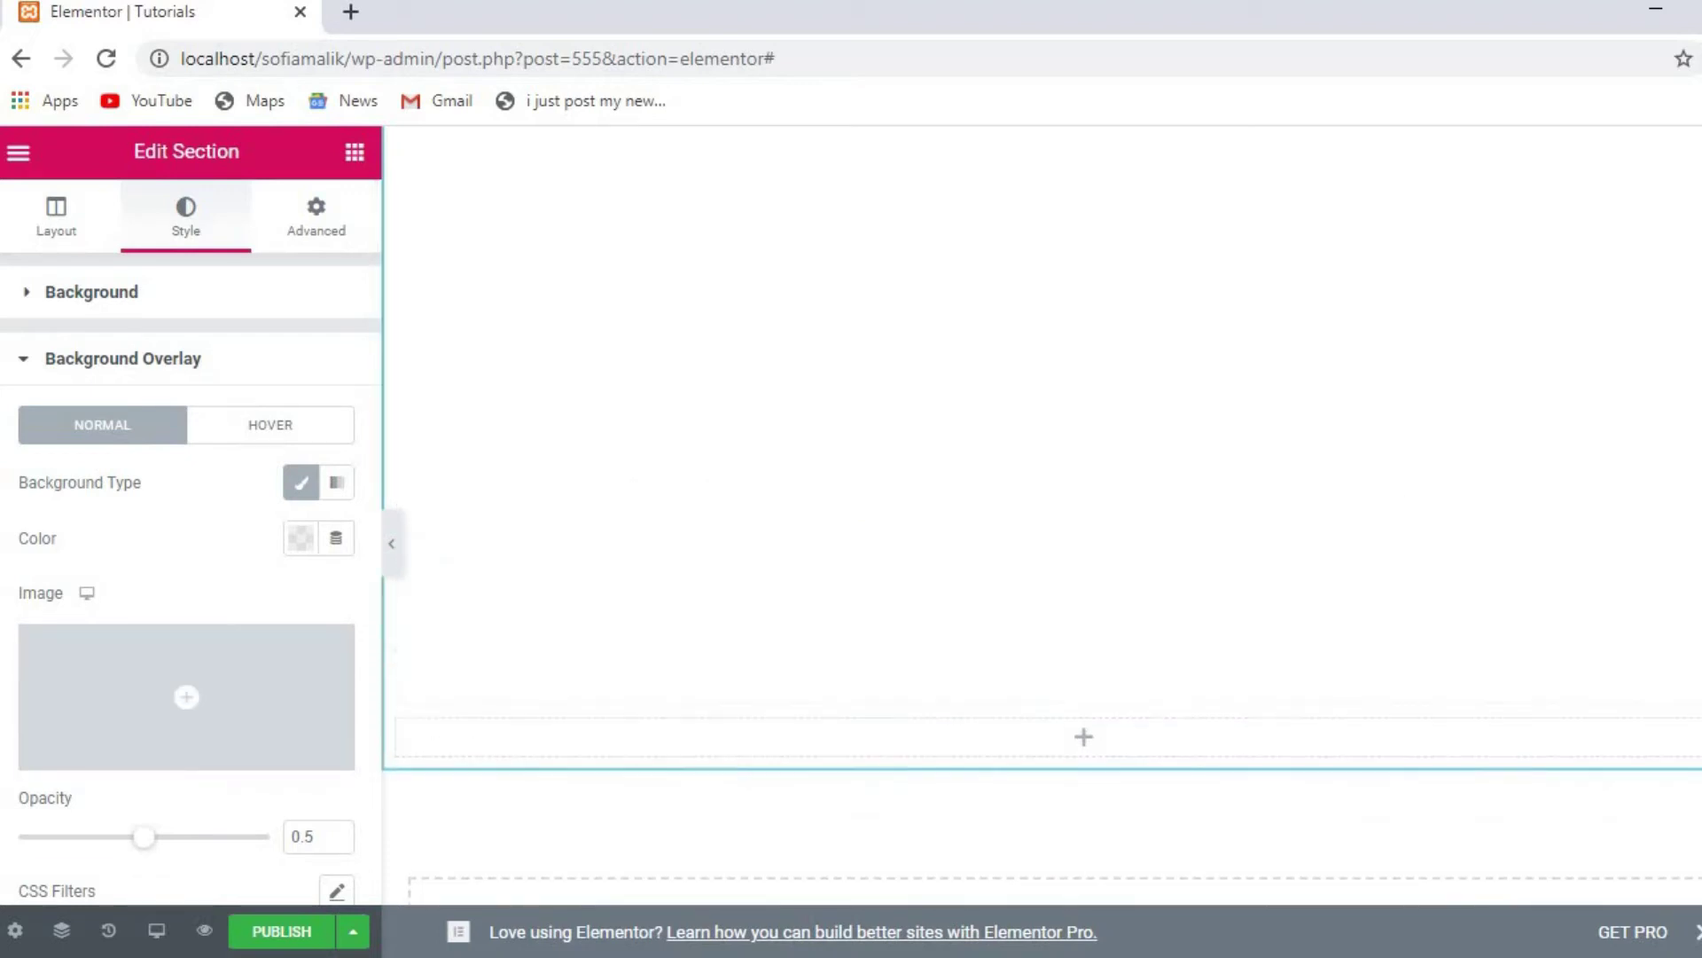
pyautogui.moveTo(155, 703)
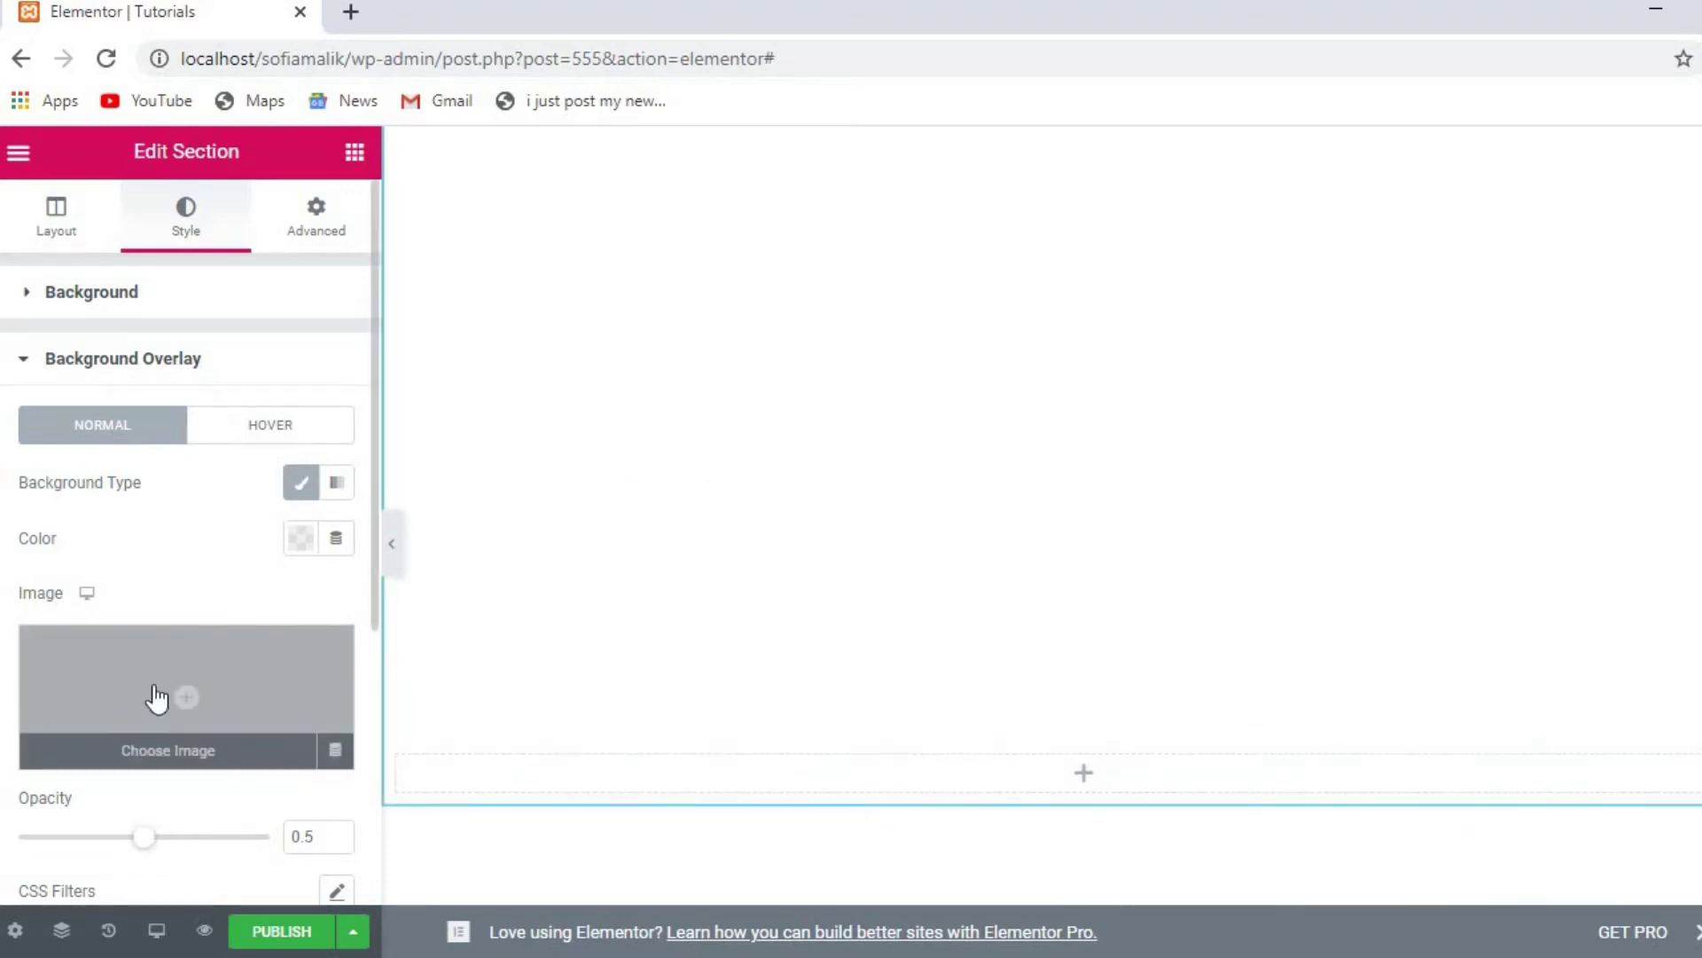
pyautogui.click(162, 750)
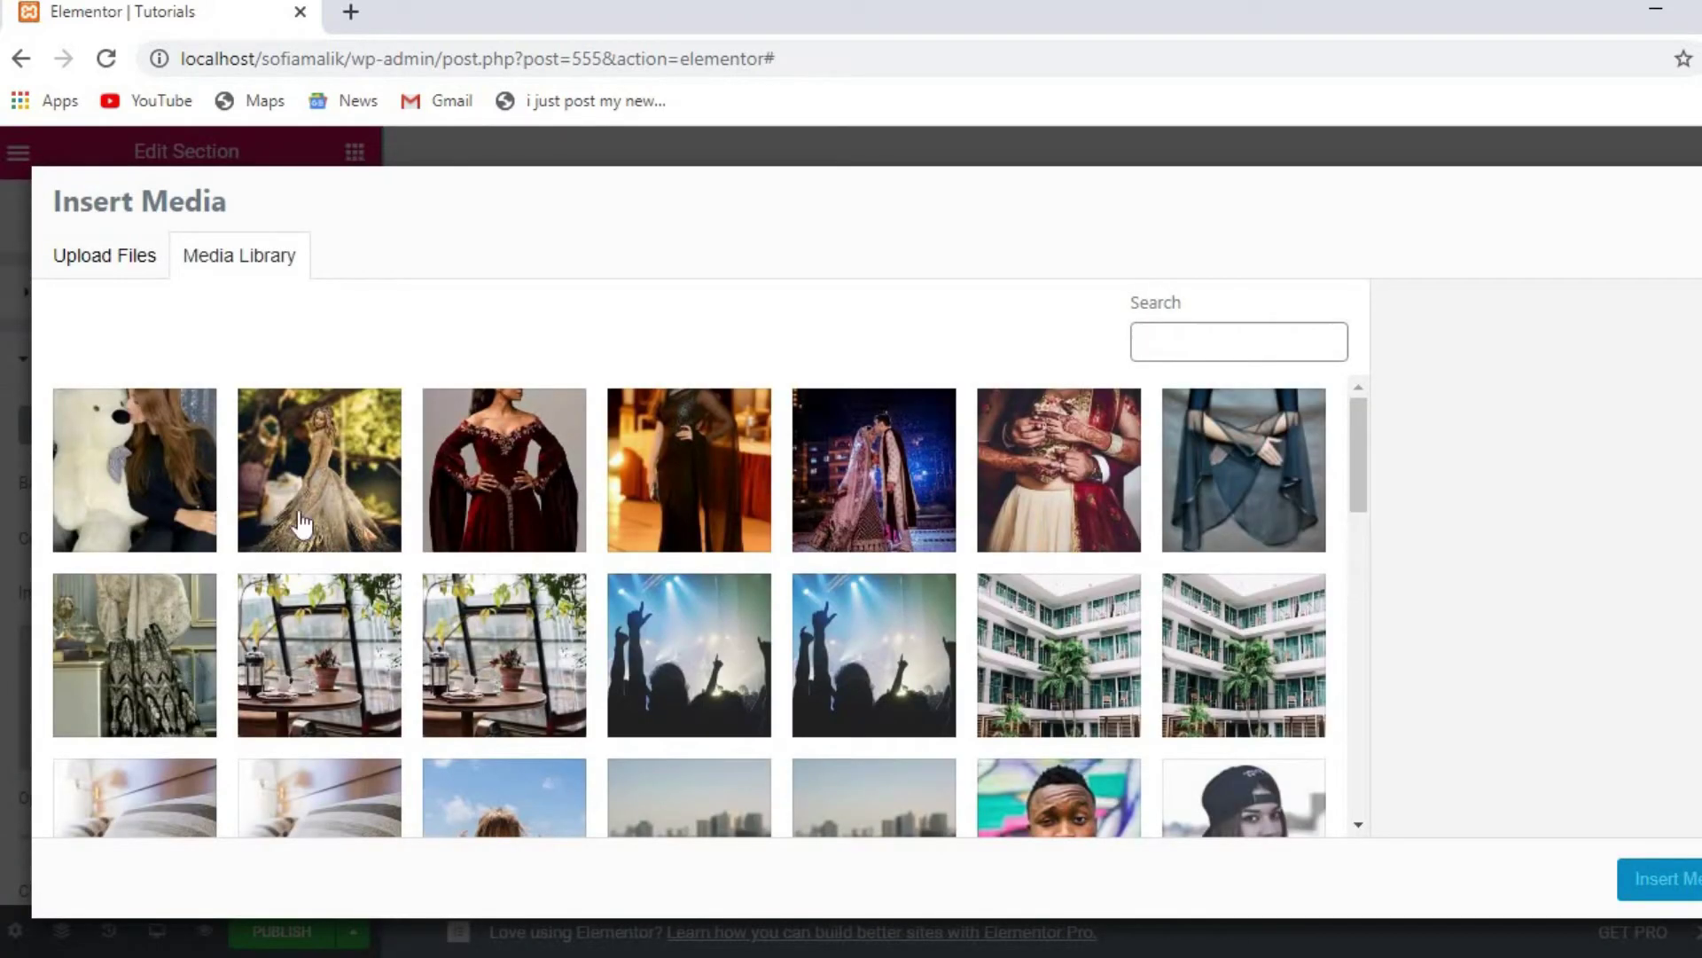
pyautogui.click(681, 670)
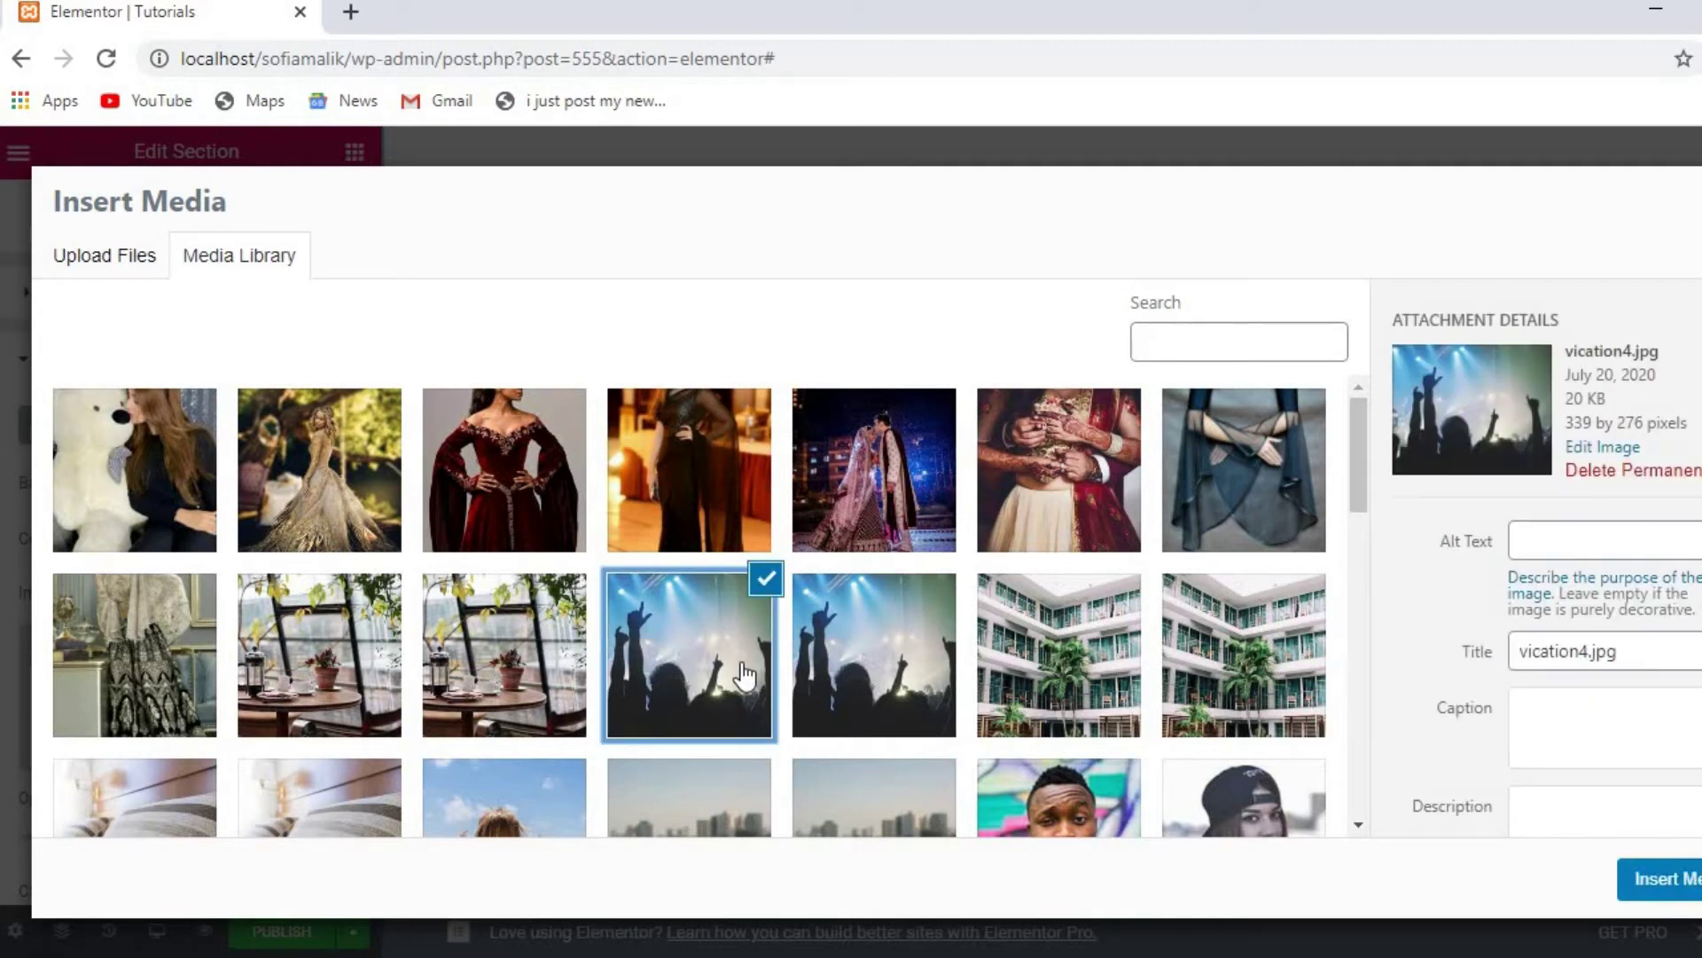
pyautogui.click(1681, 890)
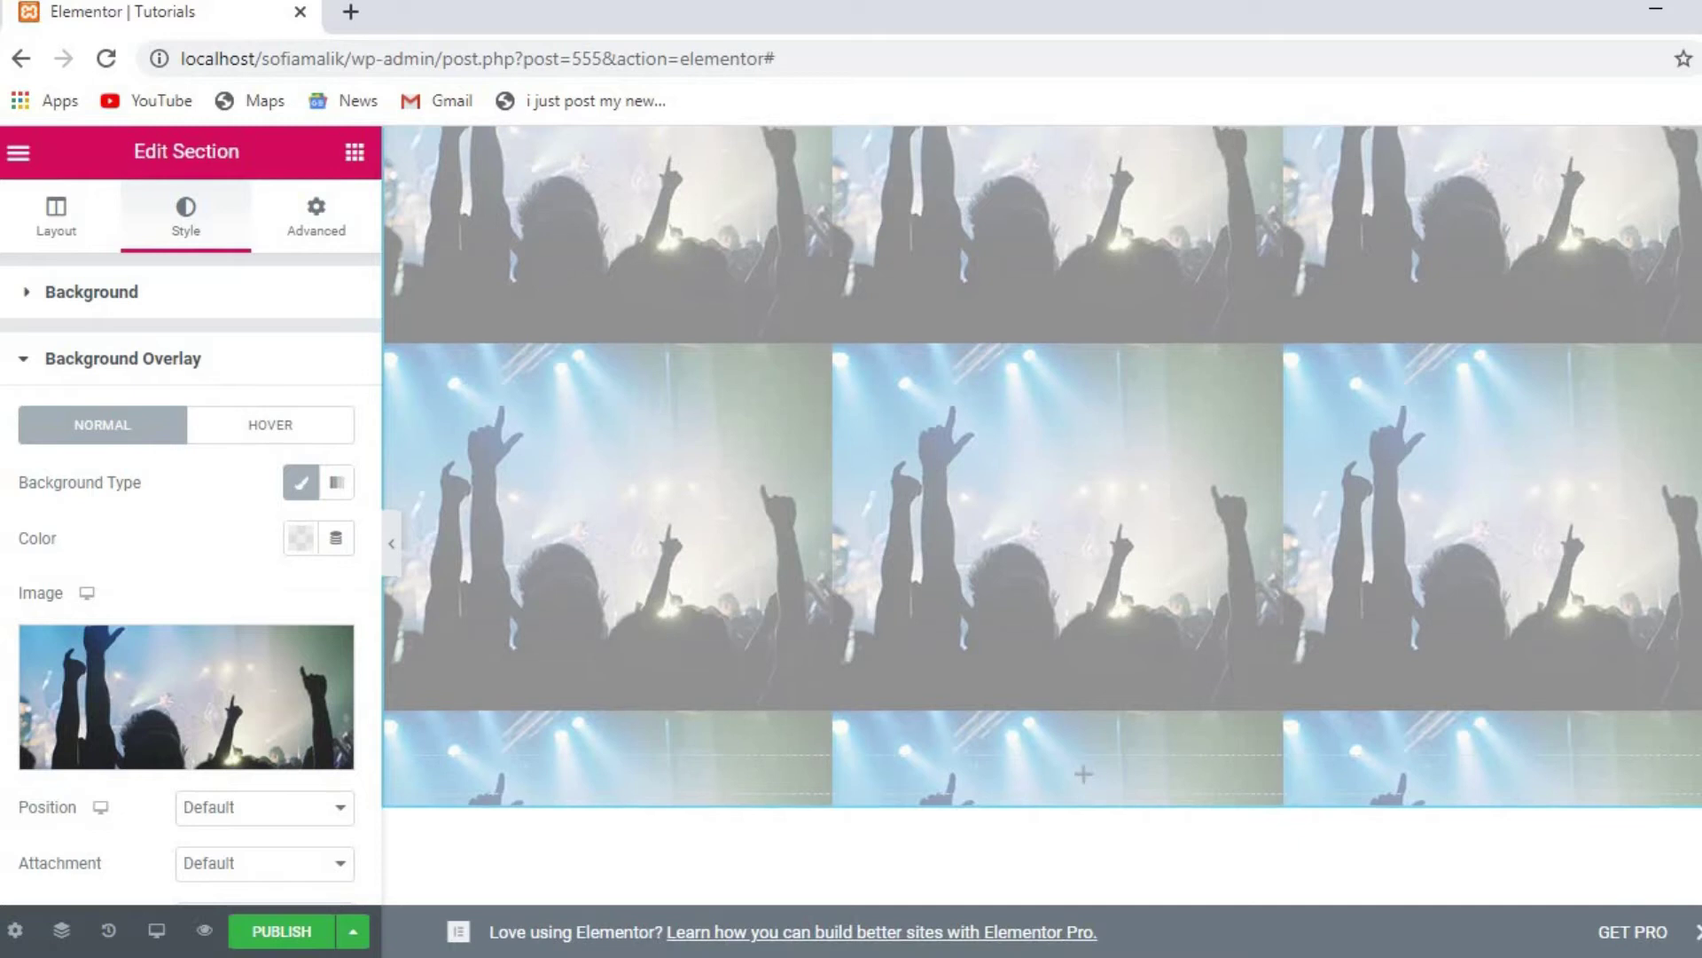
# Step: Set the background overlay color to red #CF1616, then view and dismiss the color's dynamic content information
pyautogui.scroll(2, 1151, 546)
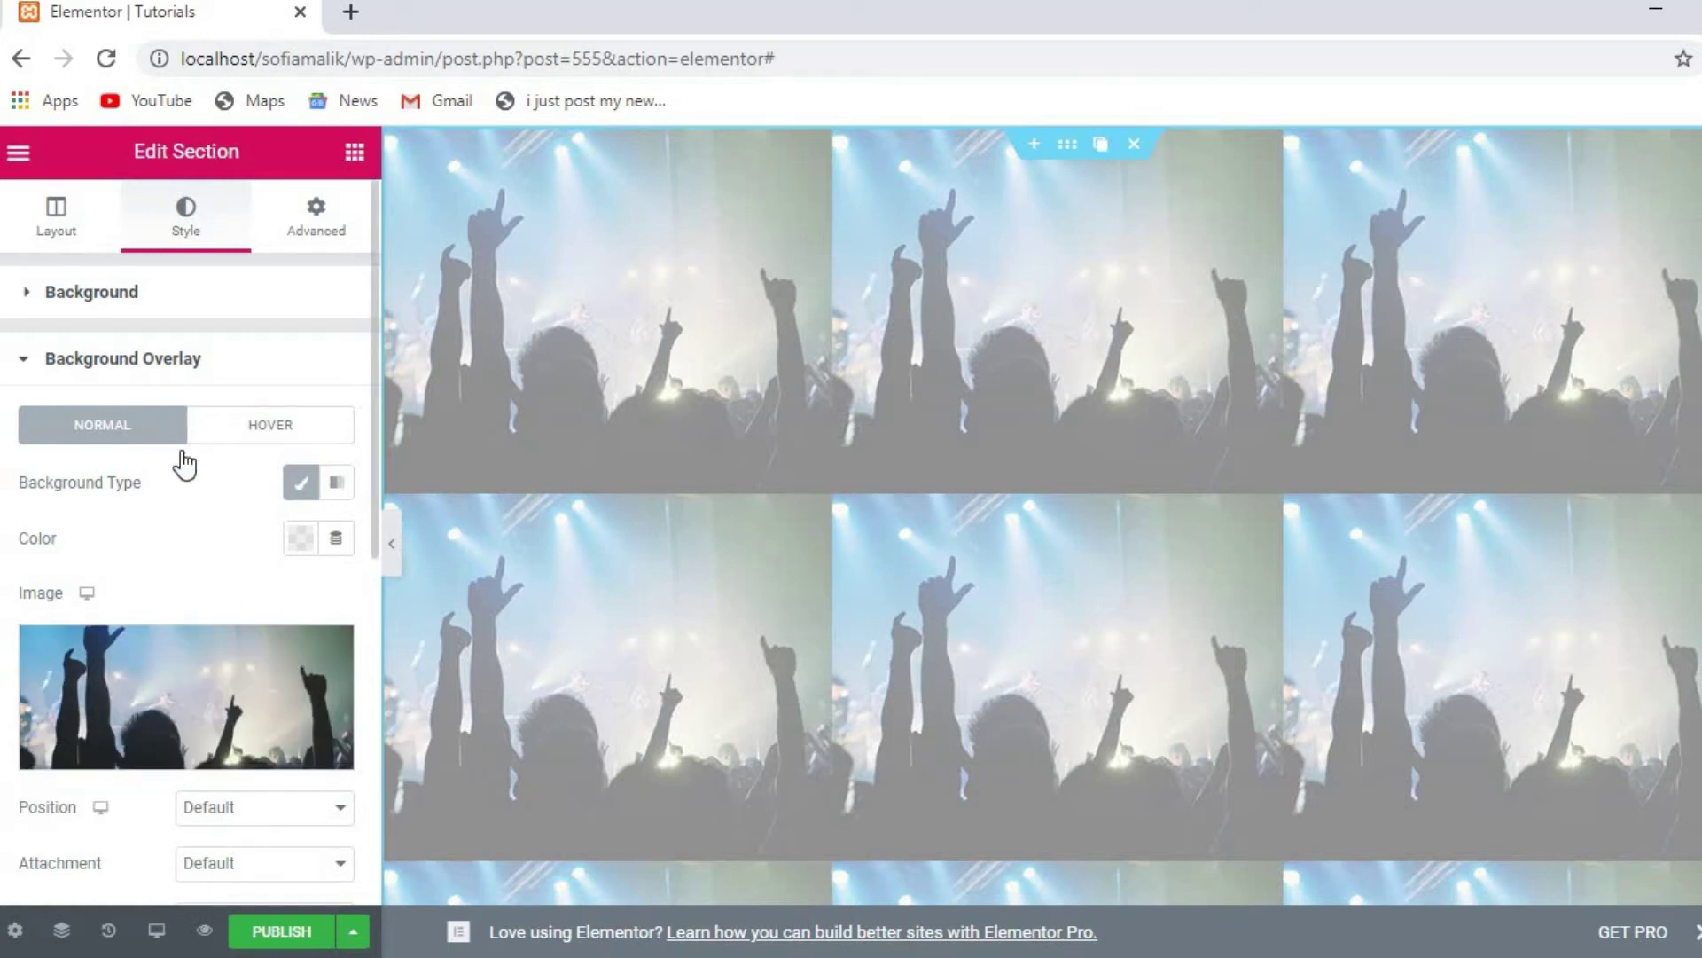
pyautogui.click(300, 541)
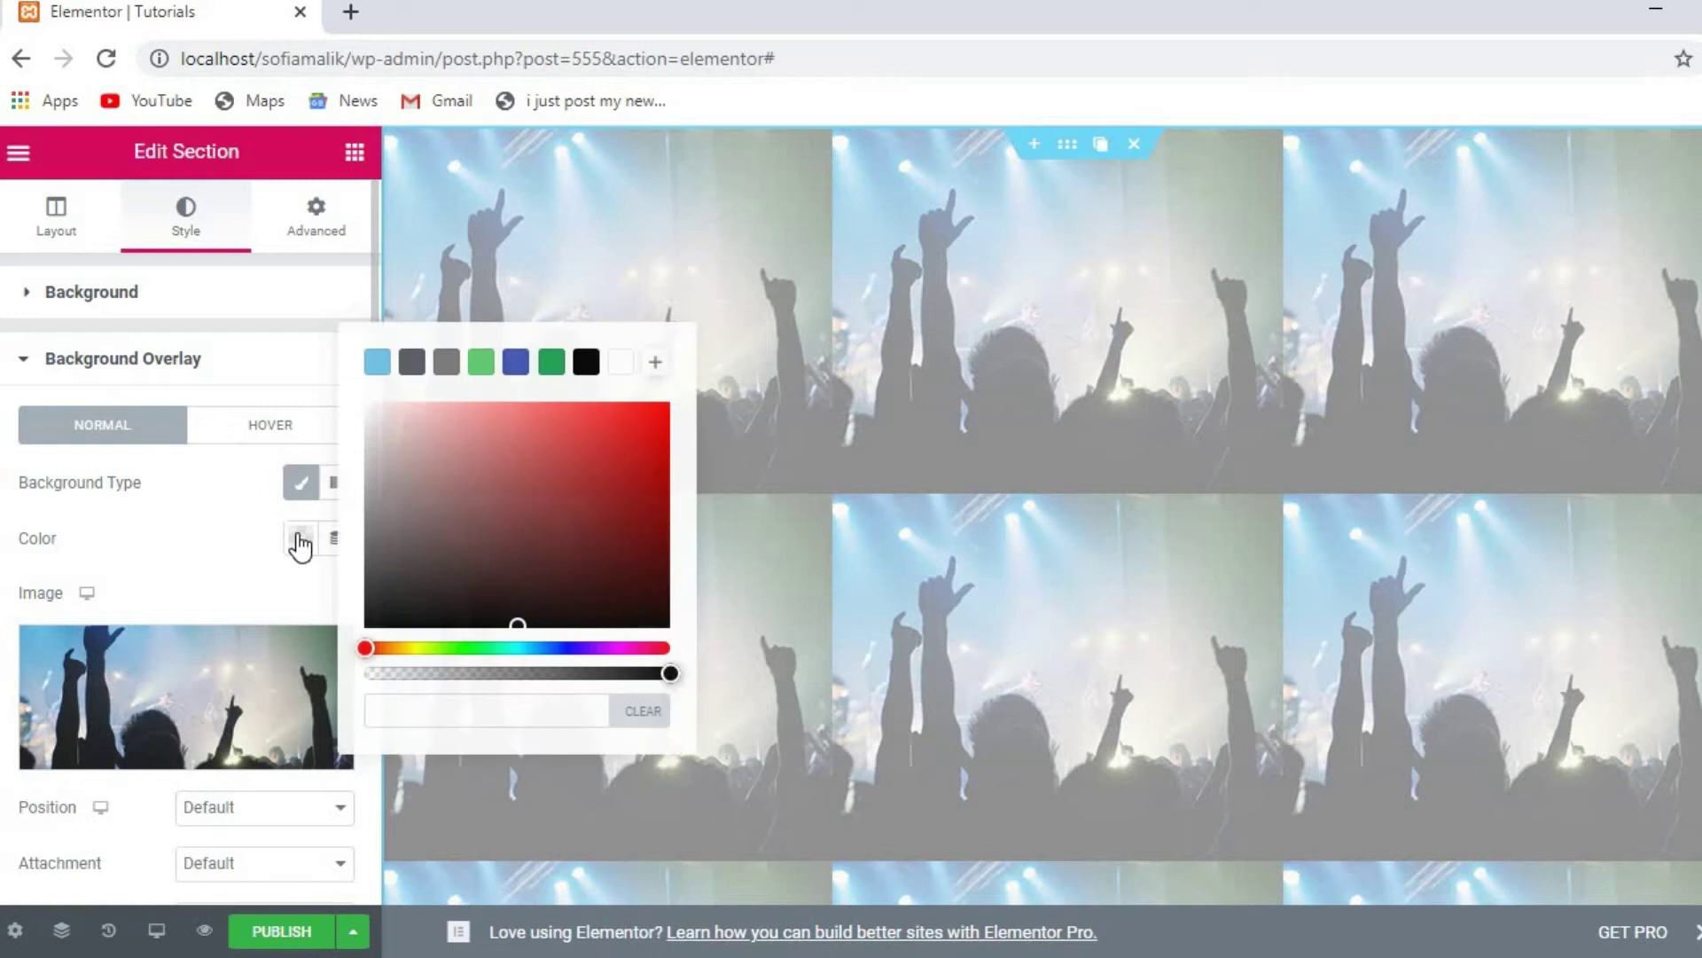
pyautogui.click(639, 445)
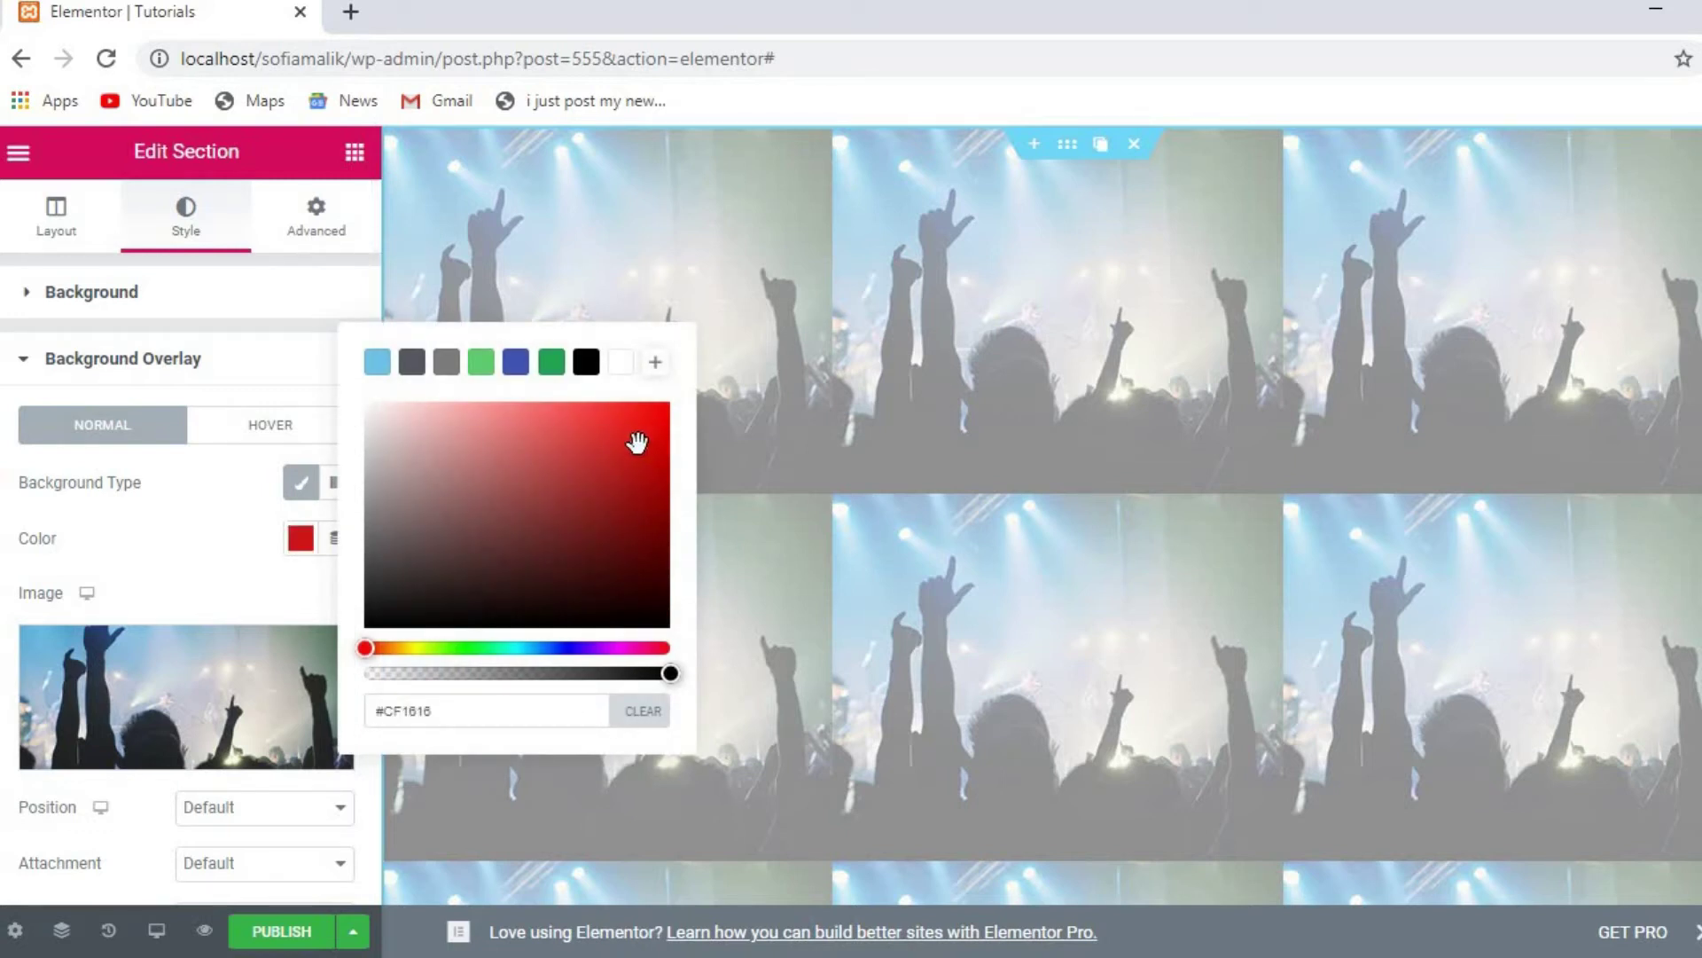
pyautogui.click(335, 538)
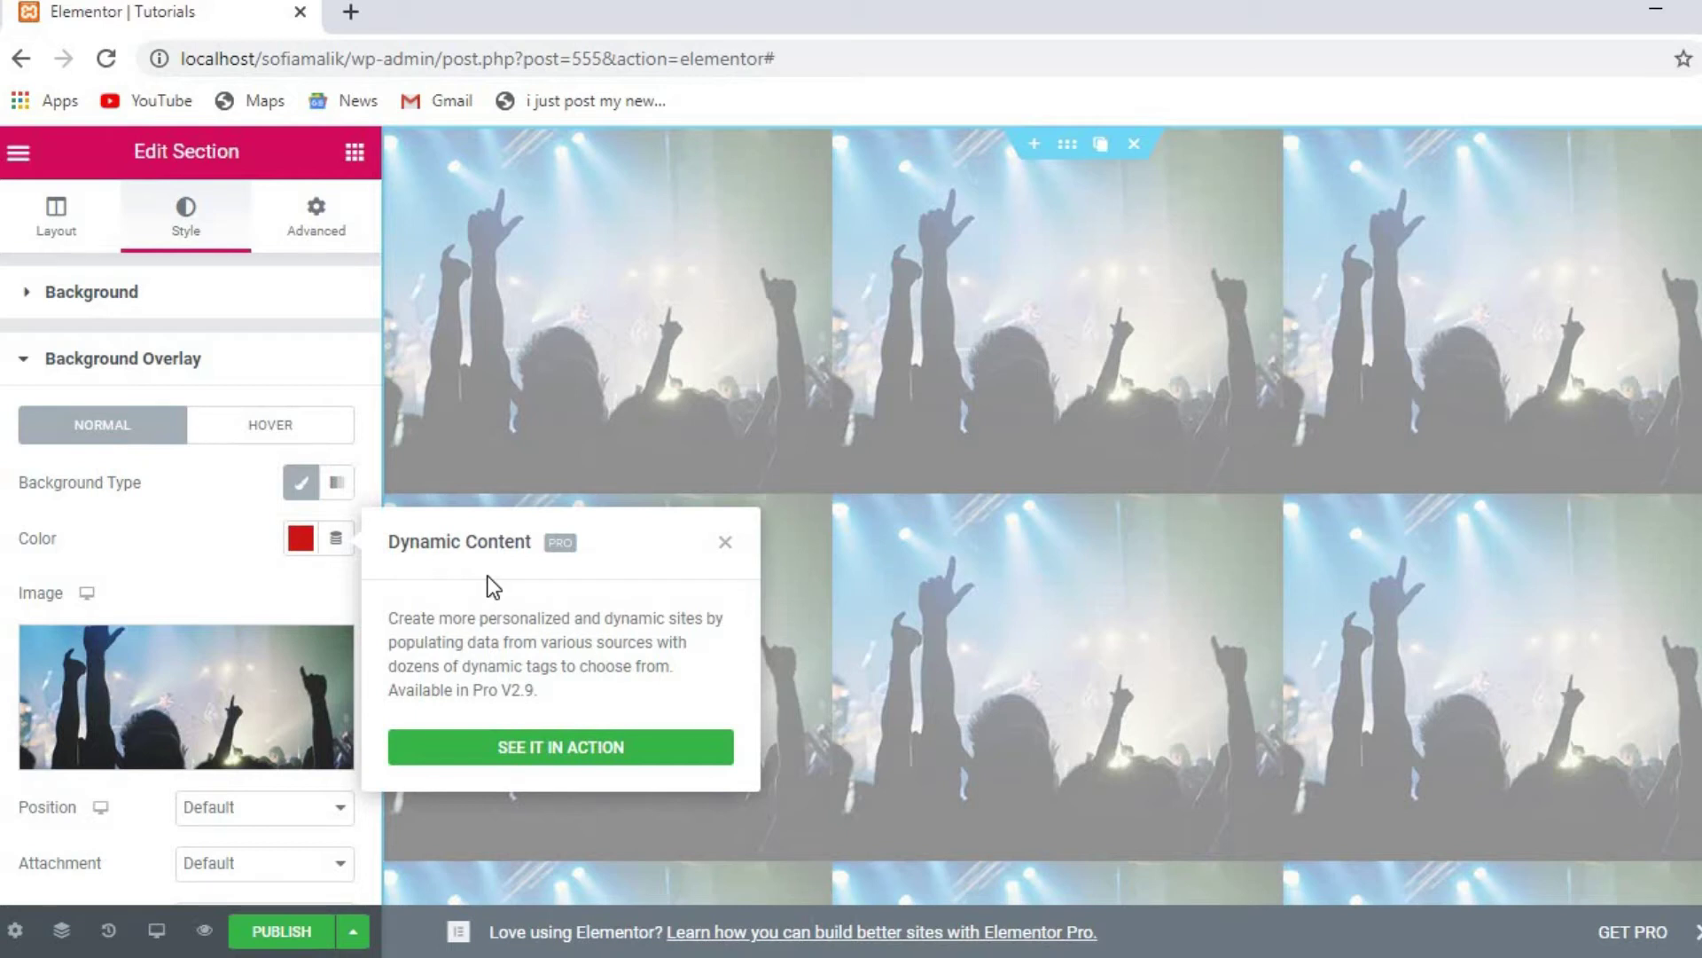
pyautogui.click(729, 542)
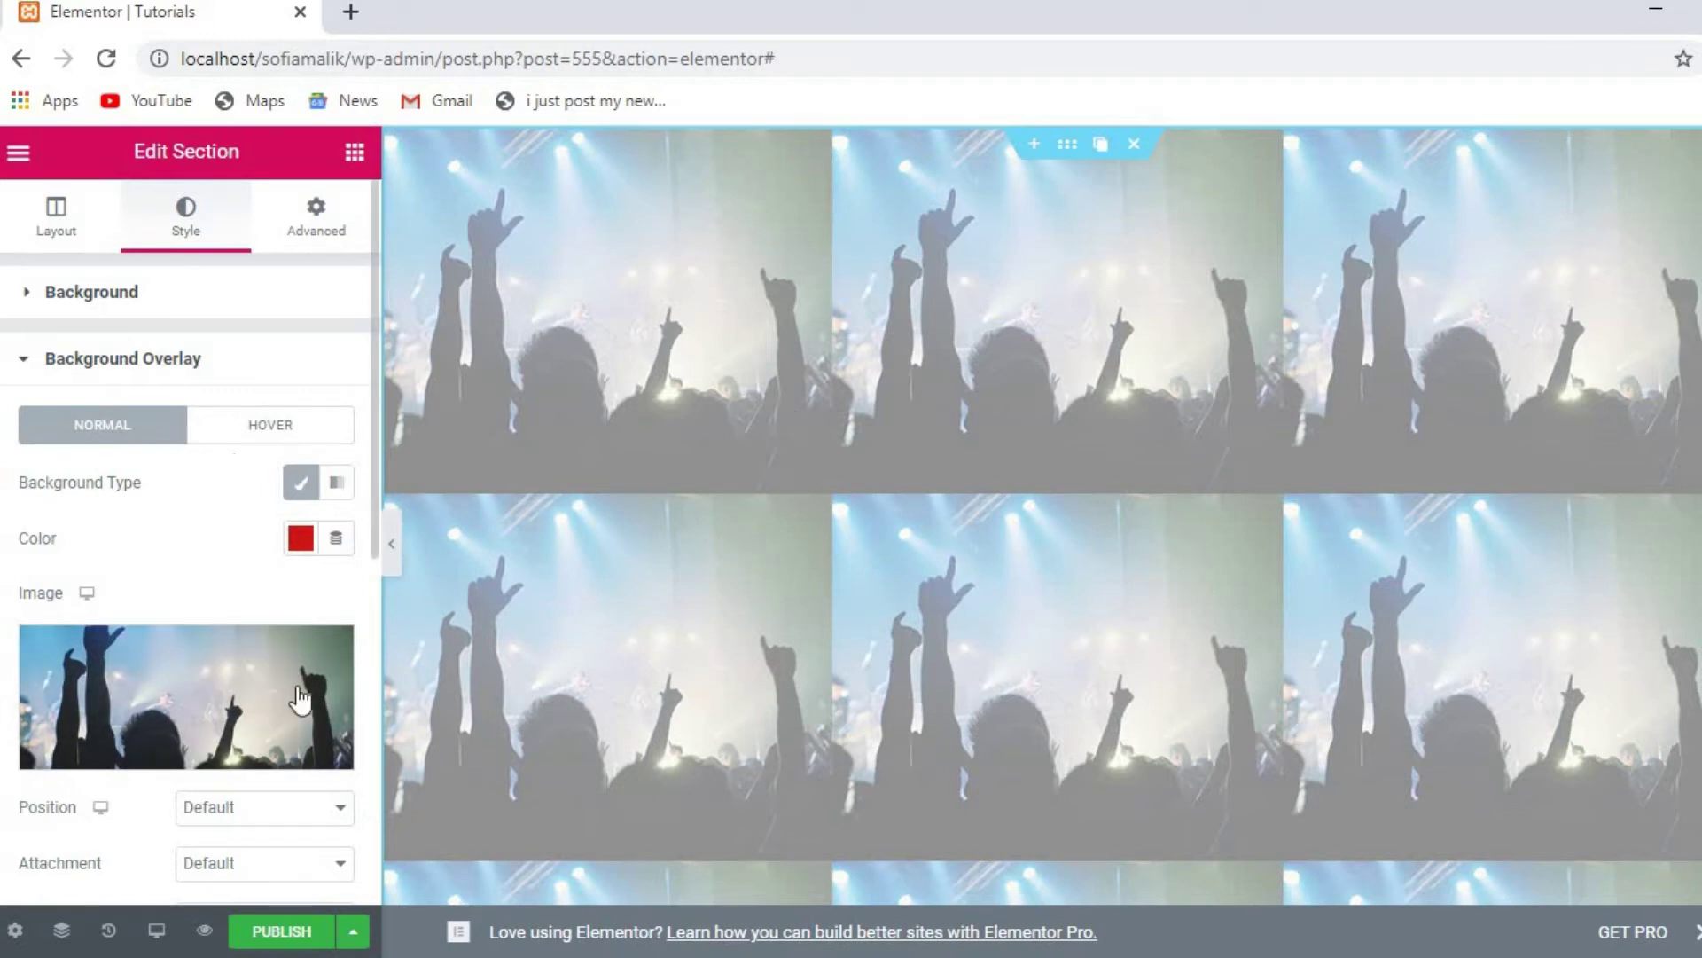
# Step: Try Center Right for the overlay image, then set its position to Bottom Center and its attachment to Scroll
pyautogui.click(344, 811)
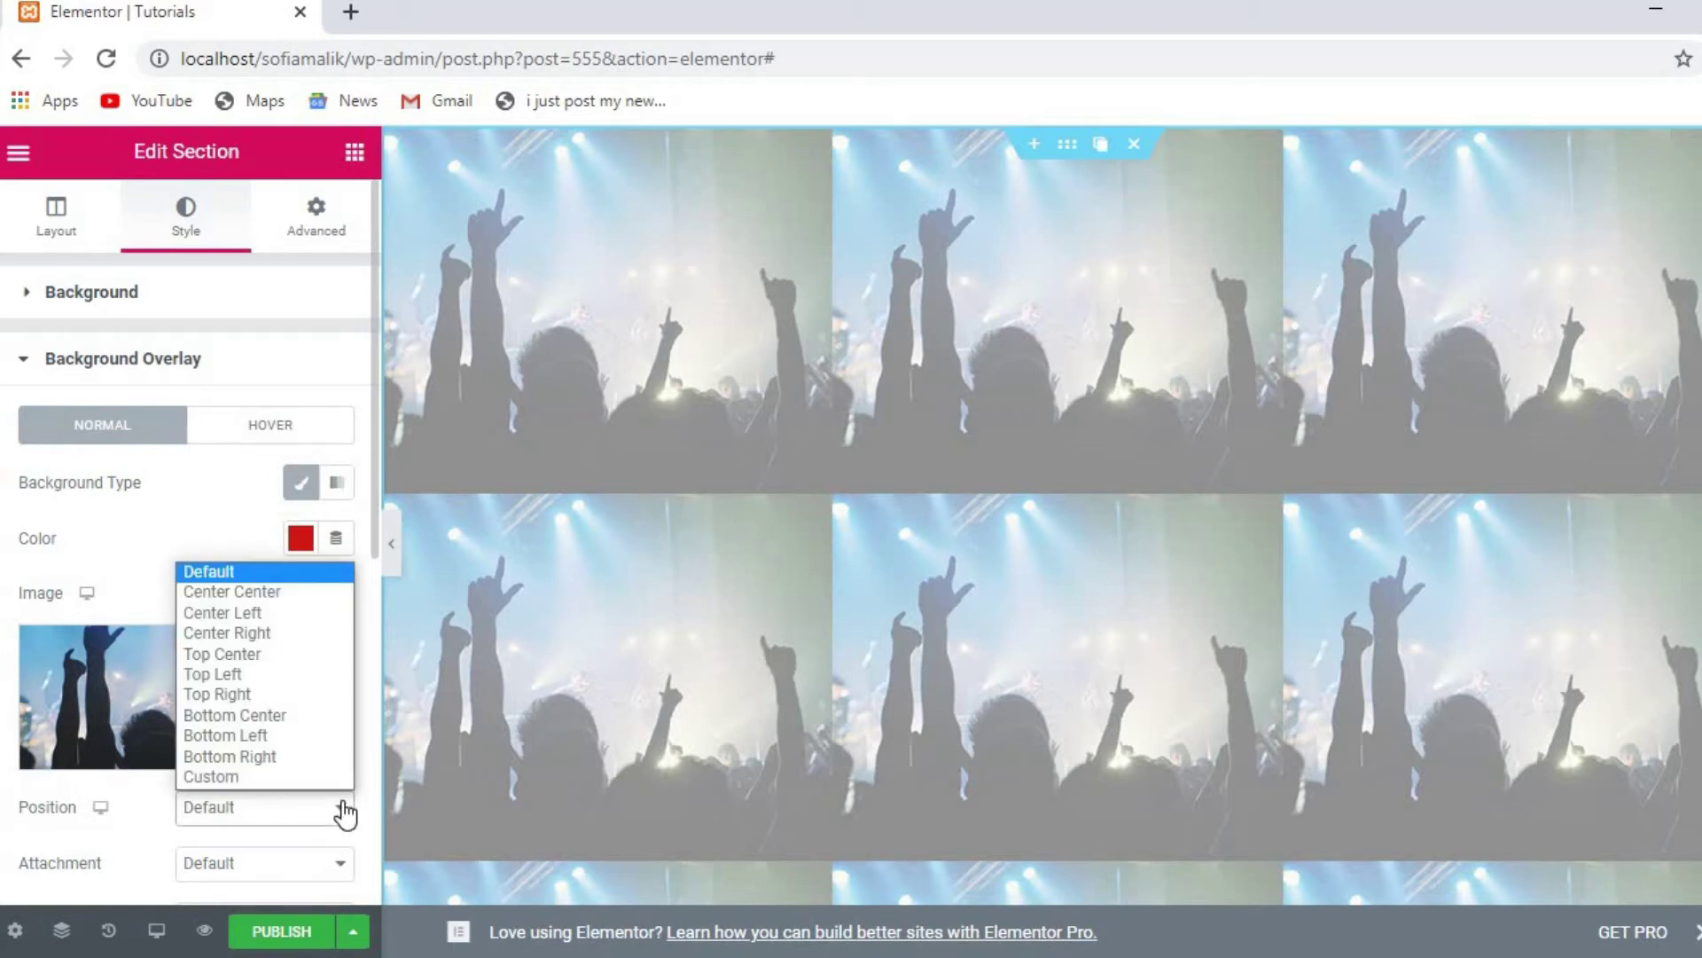
pyautogui.click(293, 650)
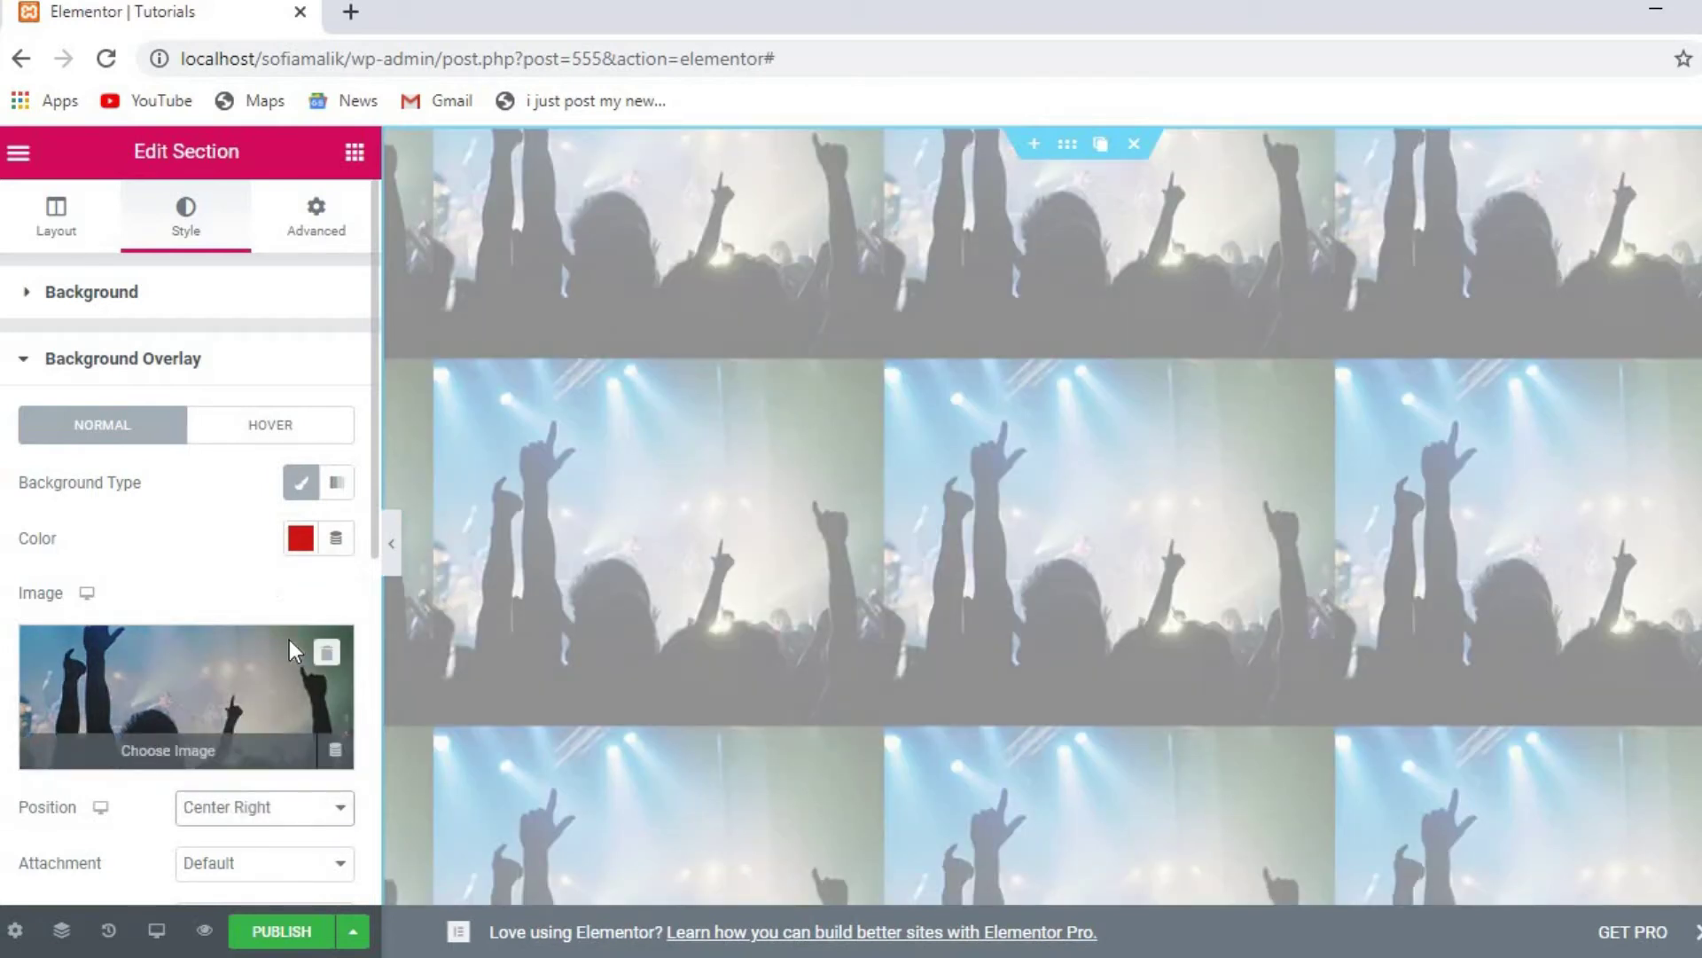
pyautogui.click(344, 812)
pyautogui.click(232, 718)
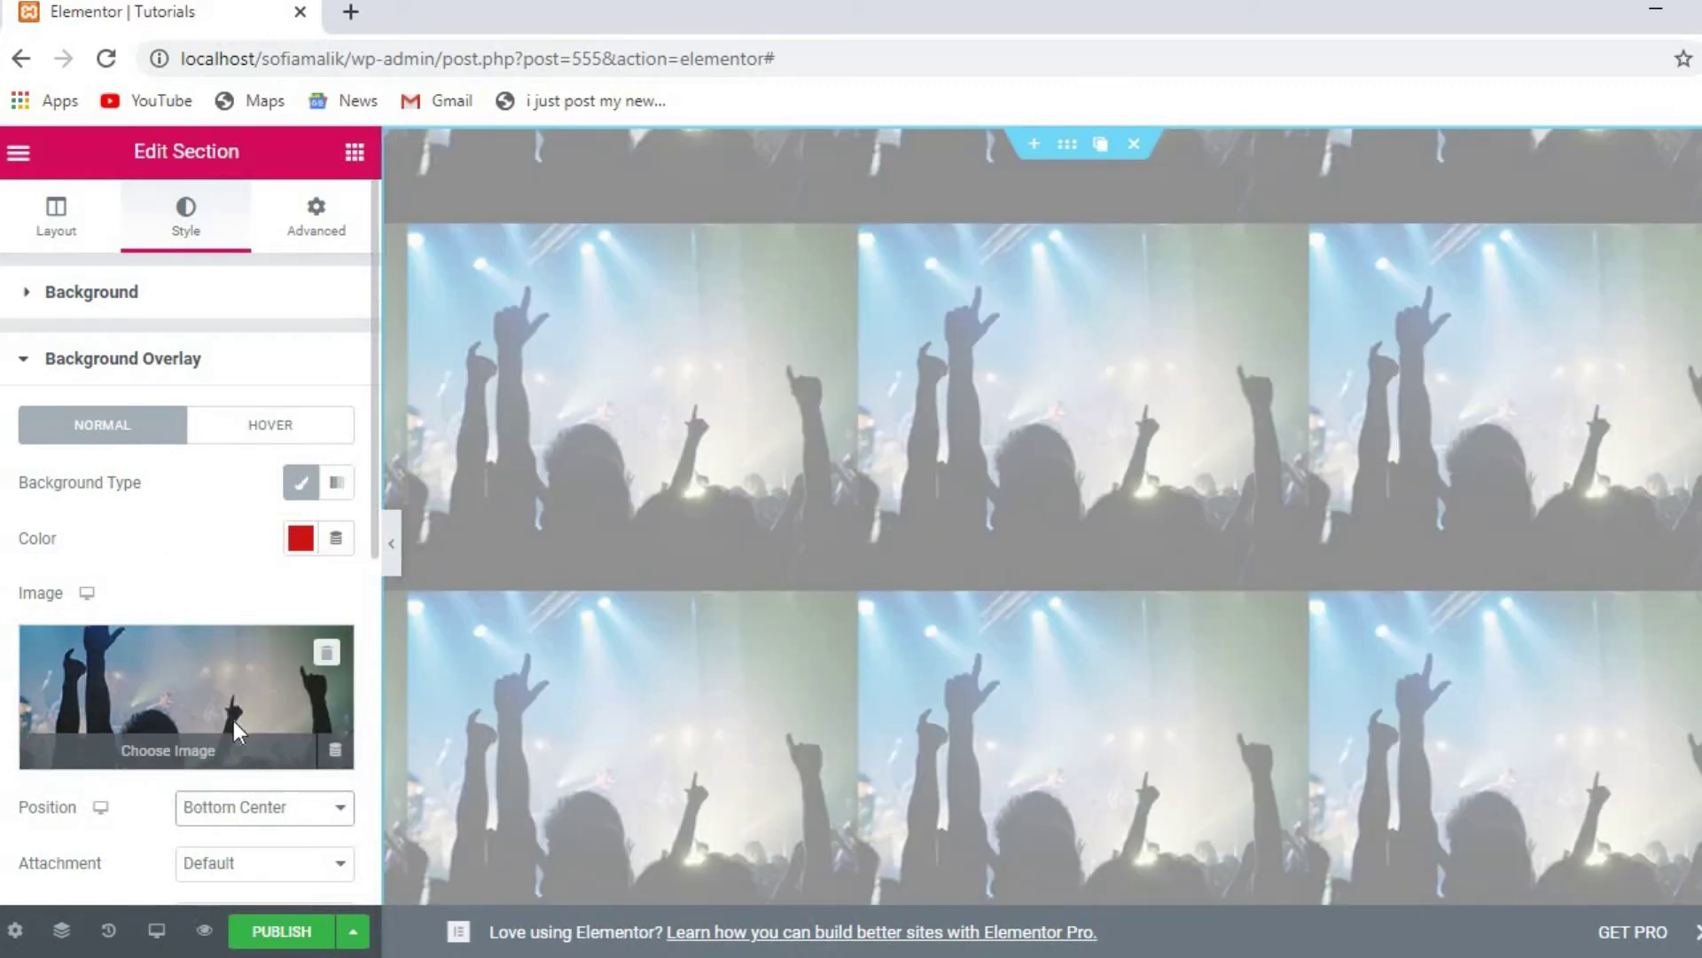
pyautogui.click(344, 866)
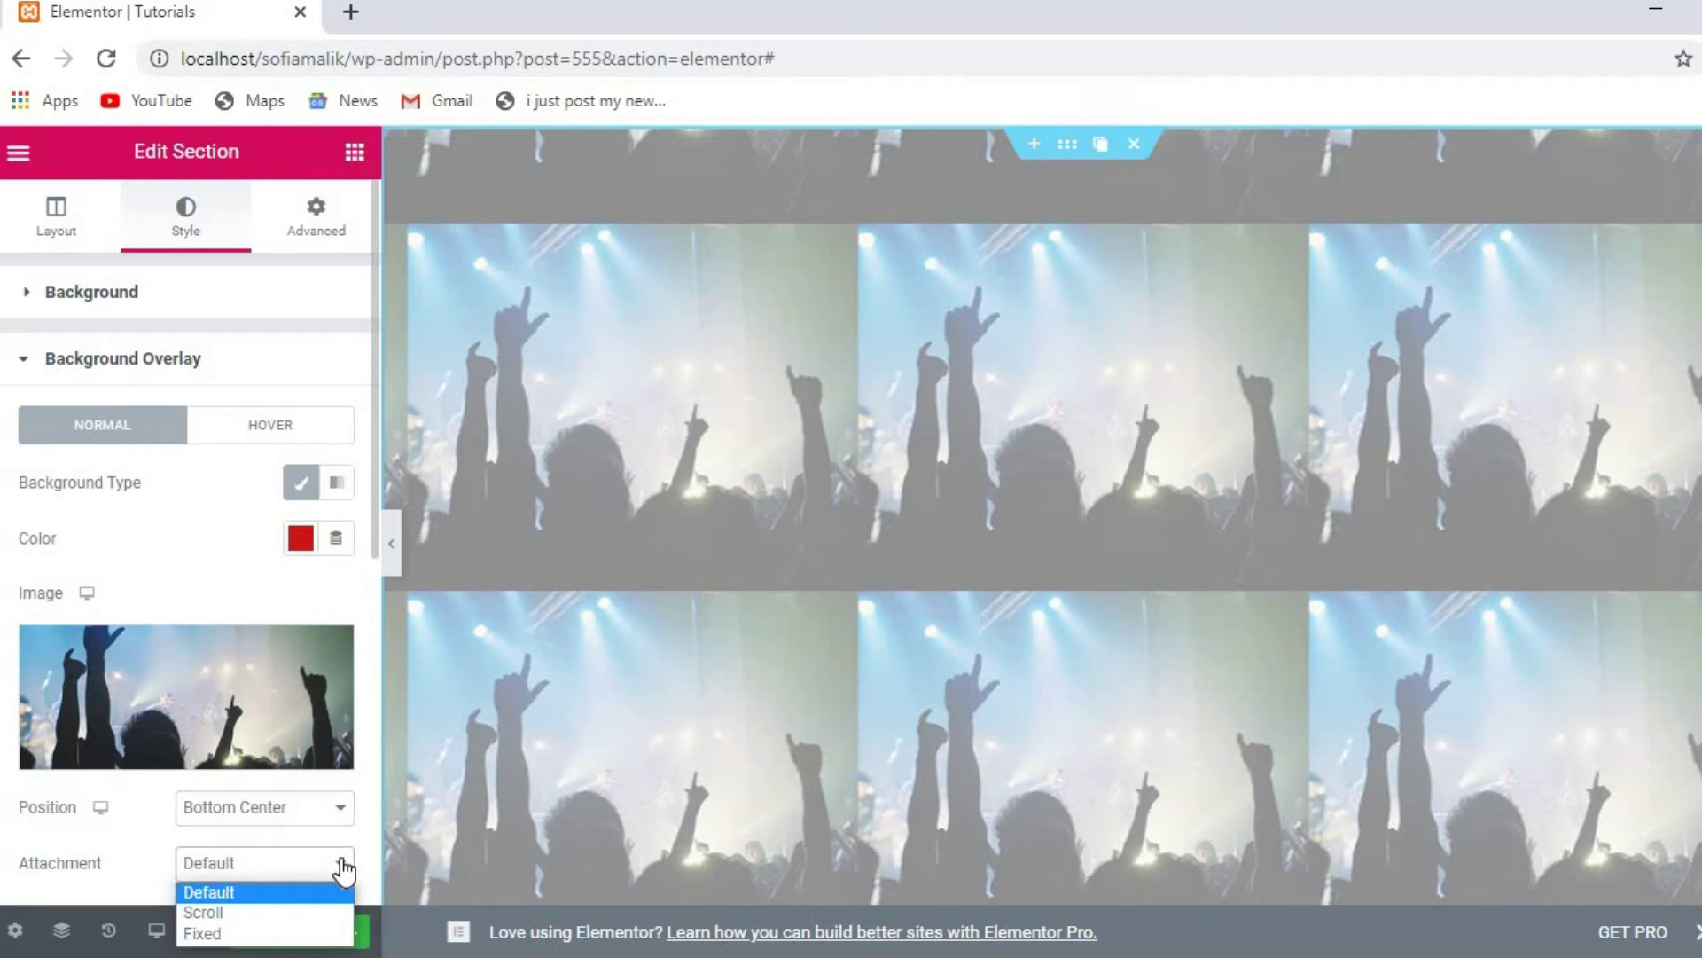
pyautogui.click(237, 904)
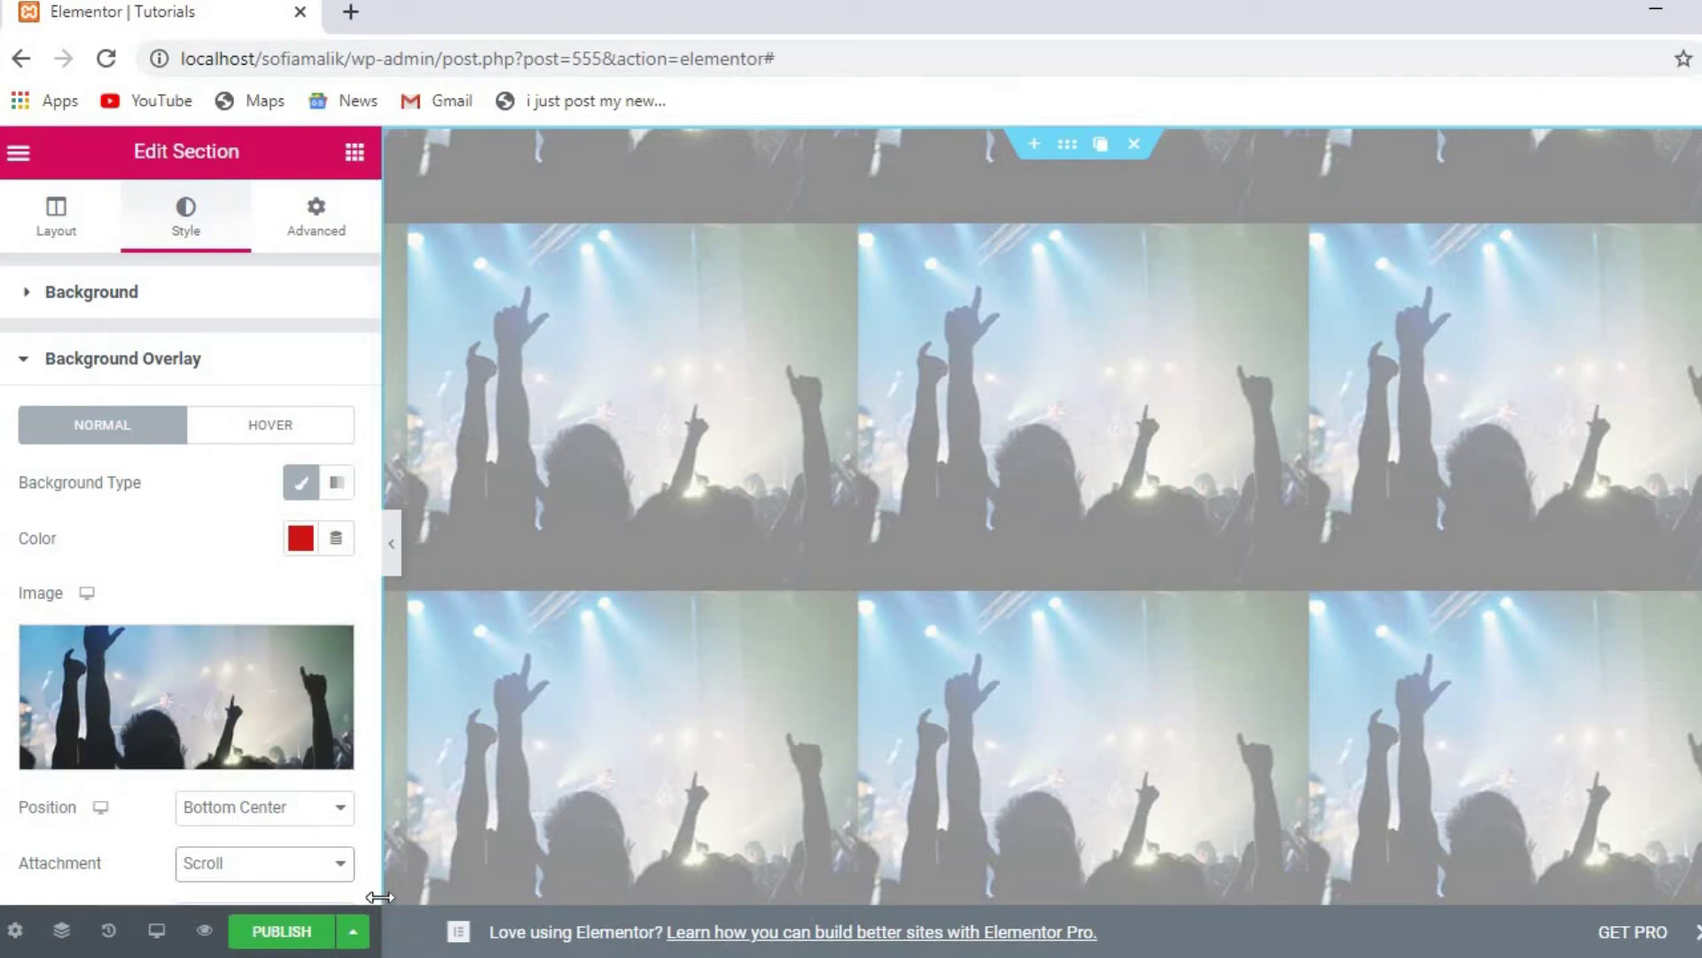
# Step: Raise the background overlay's opacity to 1
pyautogui.scroll(-8, 369, 874)
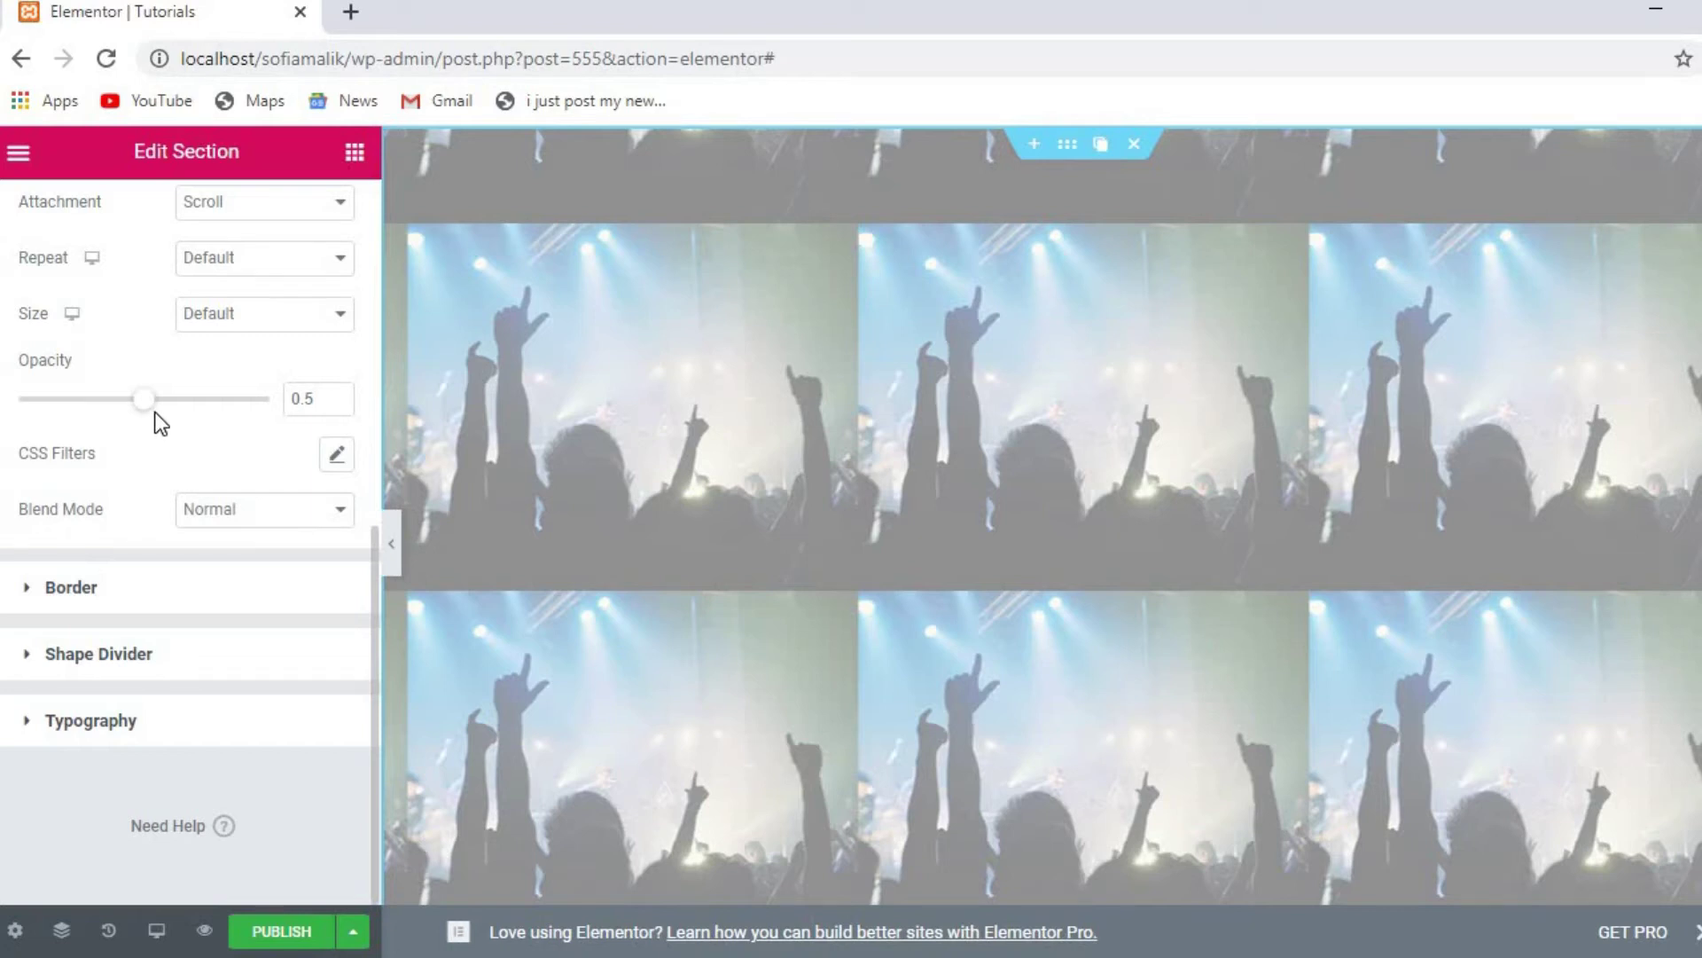
pyautogui.moveTo(144, 400); pyautogui.dragTo(285, 399)
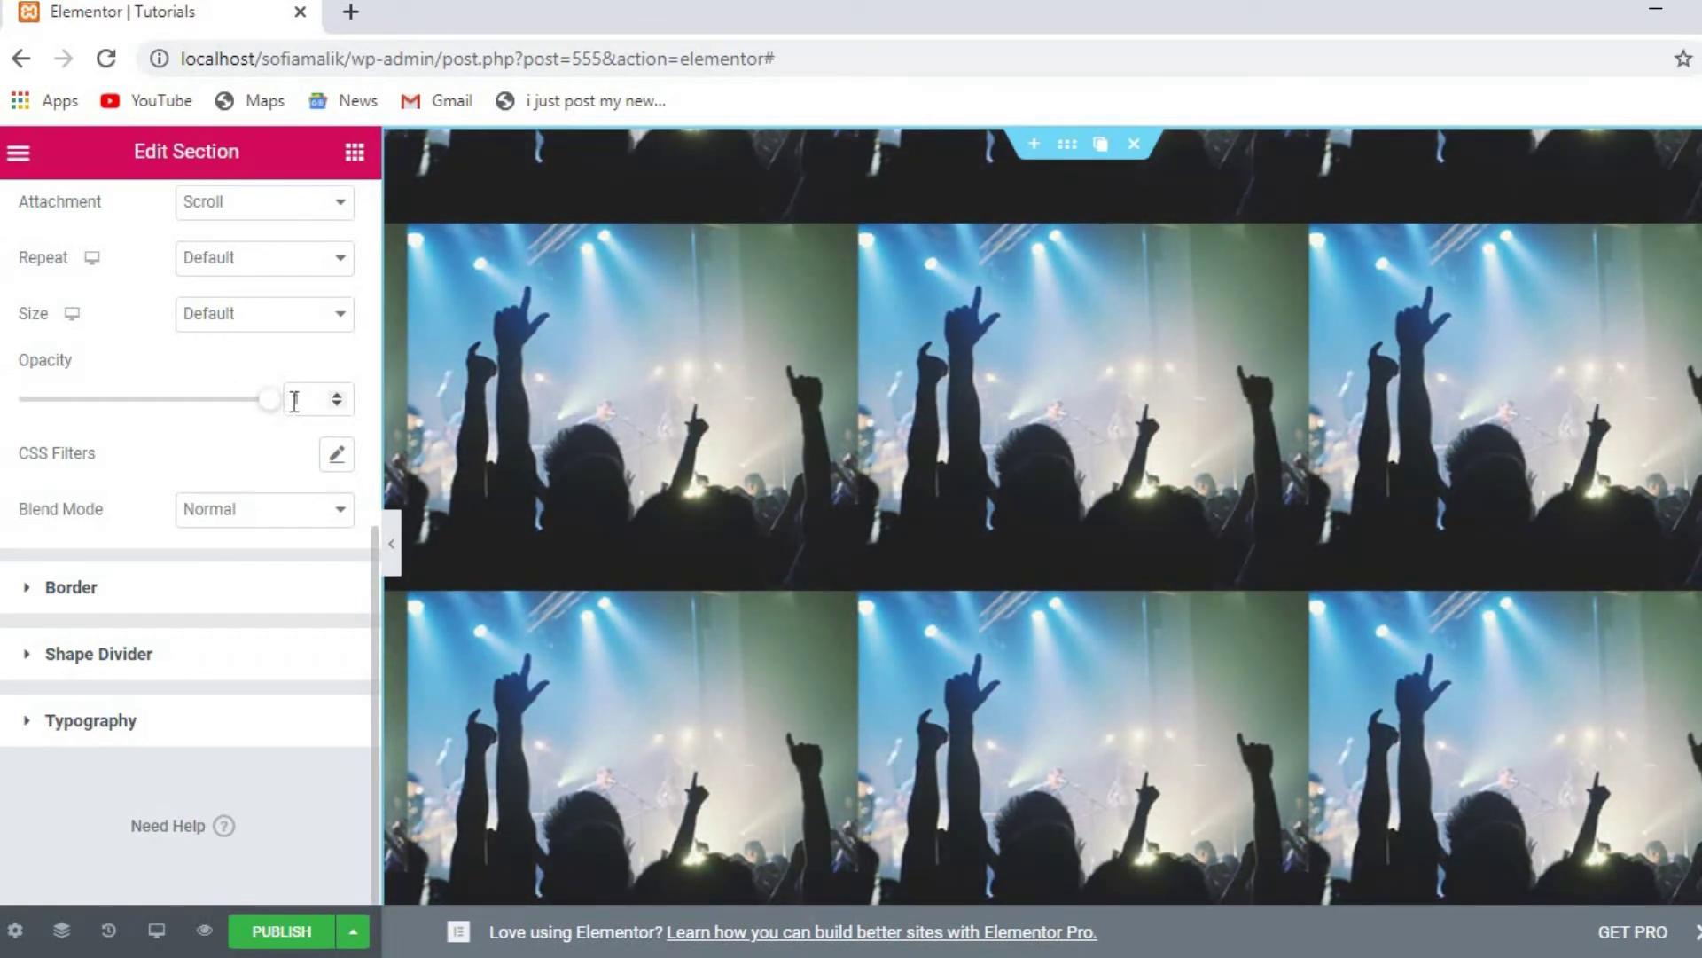
pyautogui.moveTo(262, 406)
pyautogui.mouseDown()
pyautogui.moveTo(15, 440)
pyautogui.moveTo(45, 422)
pyautogui.moveTo(300, 410)
pyautogui.moveTo(262, 414)
pyautogui.mouseUp()
# Step: Try the Cover size on the overlay image, then set its size to Auto
pyautogui.click(348, 319)
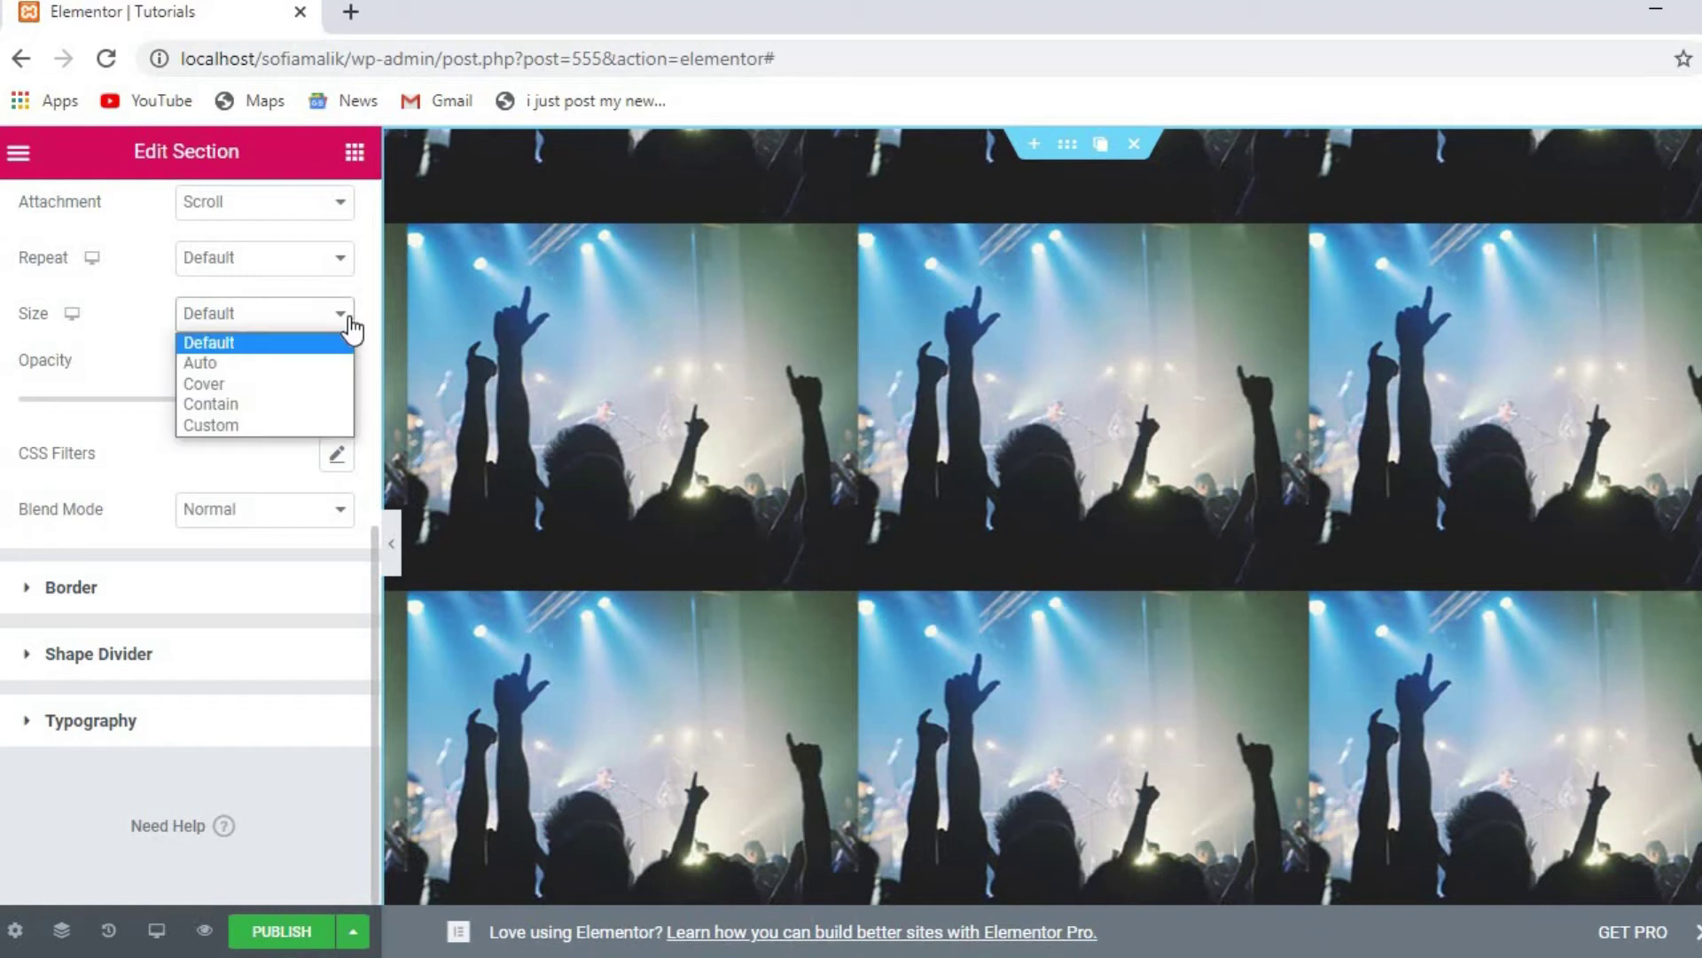
pyautogui.click(207, 381)
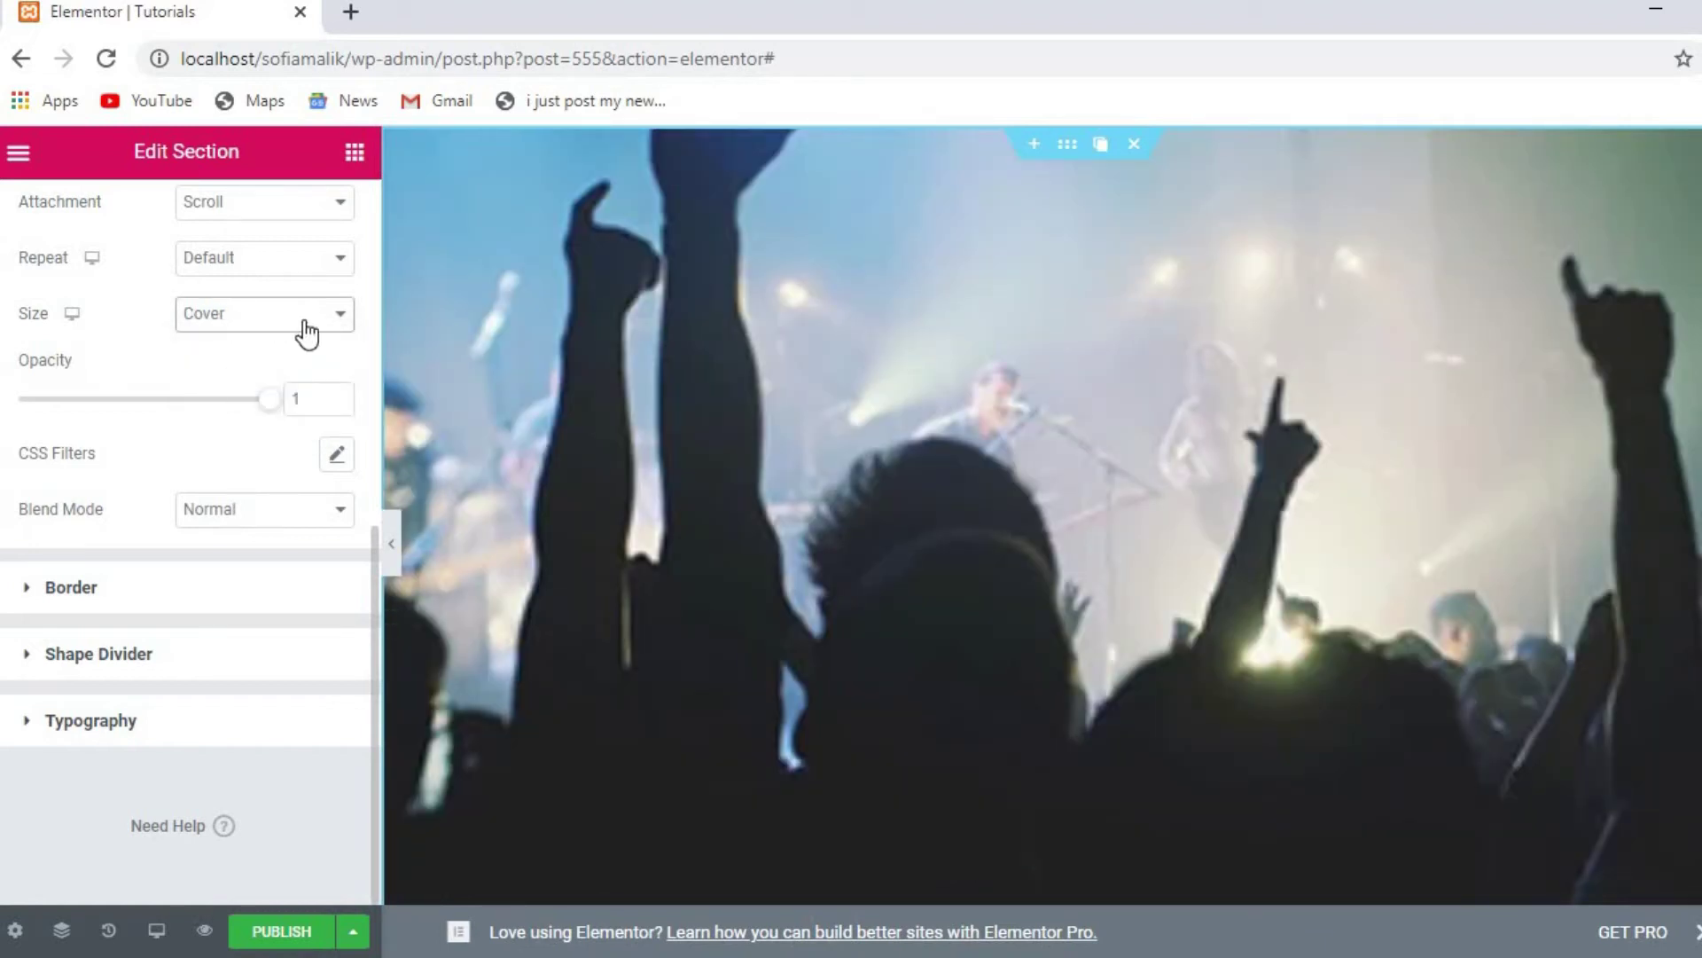
pyautogui.click(332, 325)
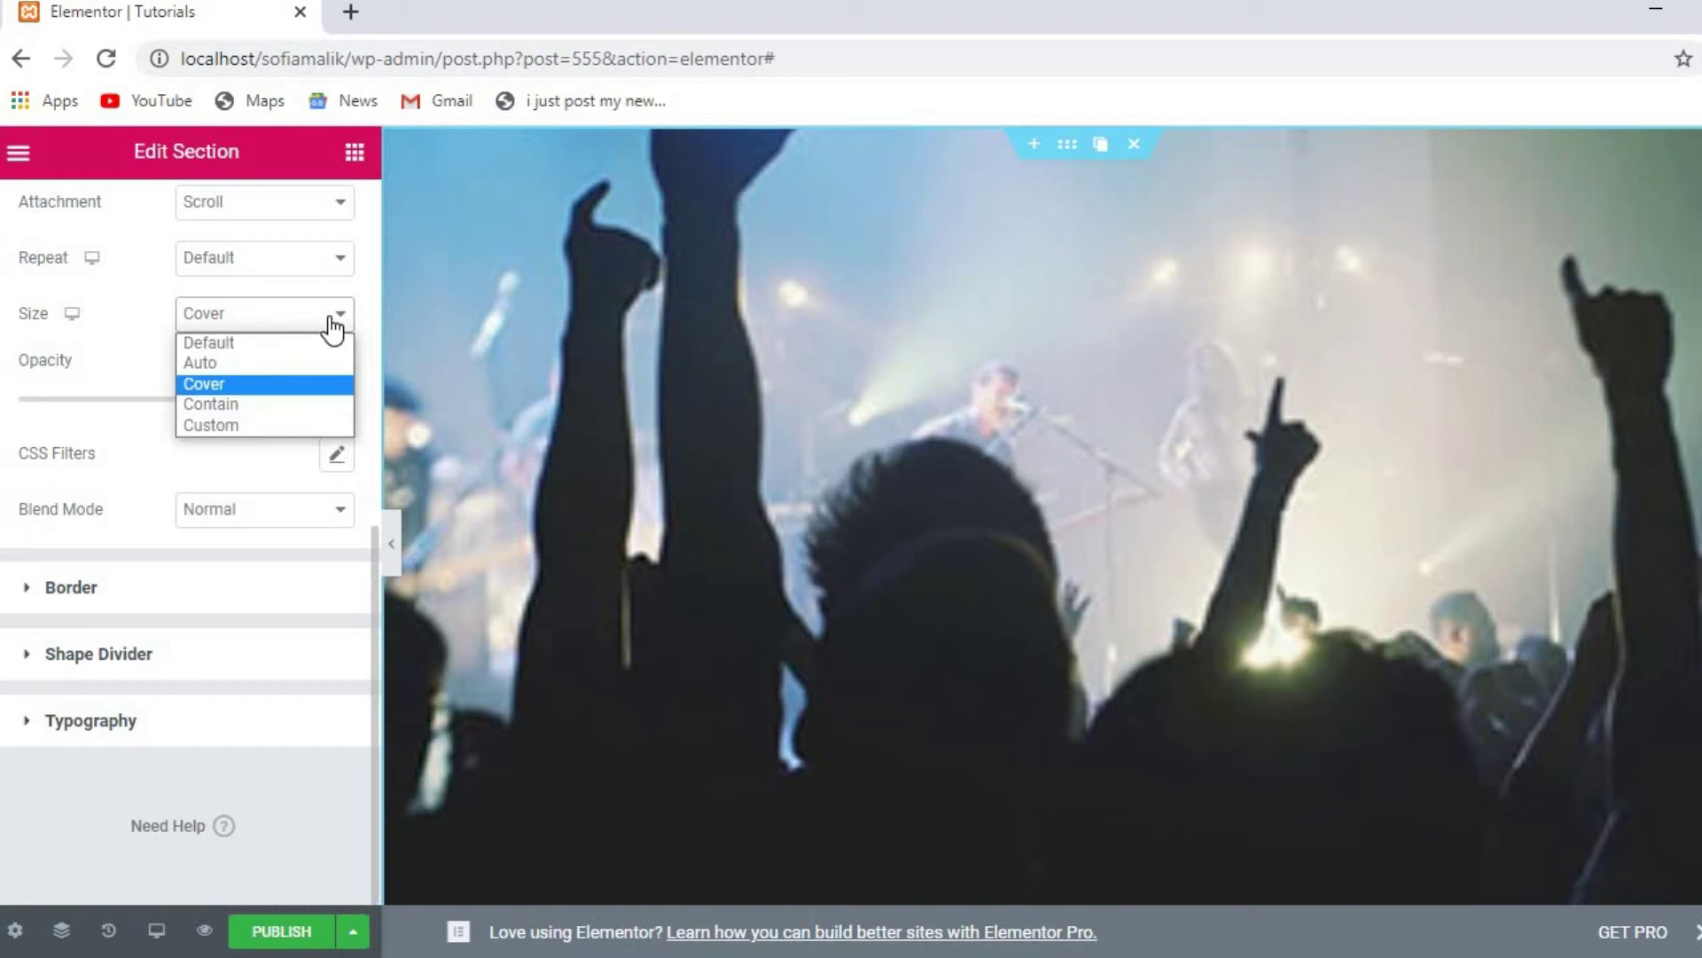
pyautogui.click(215, 368)
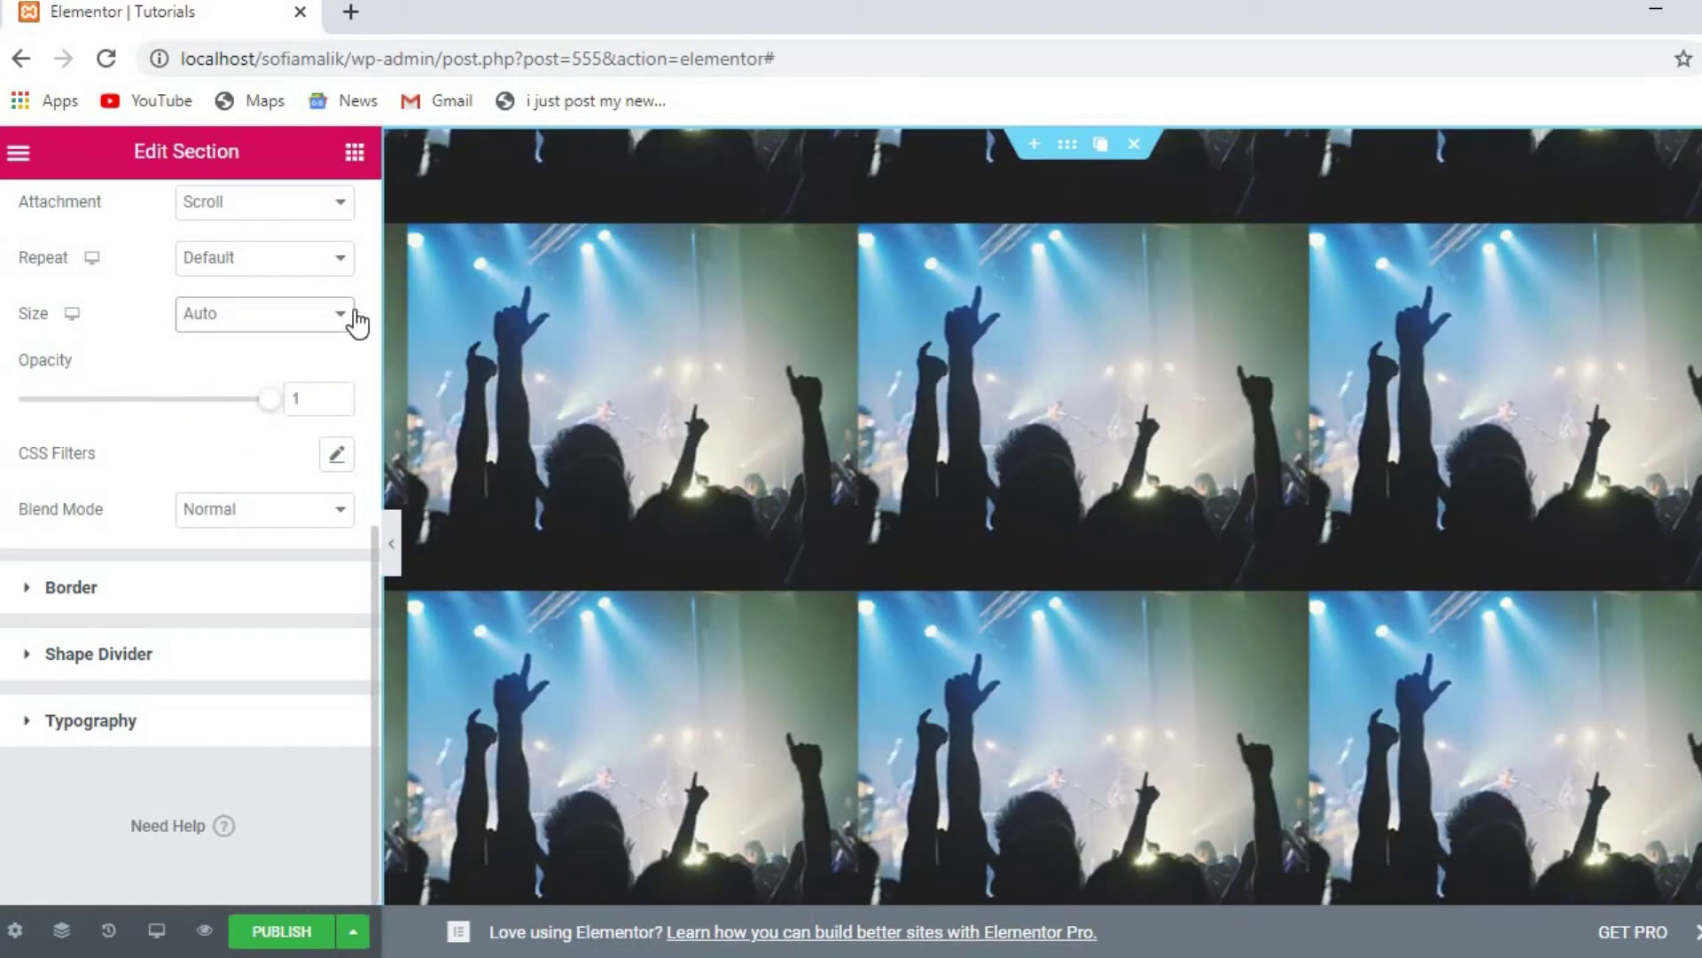
# Step: Set the background overlay image's size to Contain and its repeat option to Repeat
pyautogui.click(334, 324)
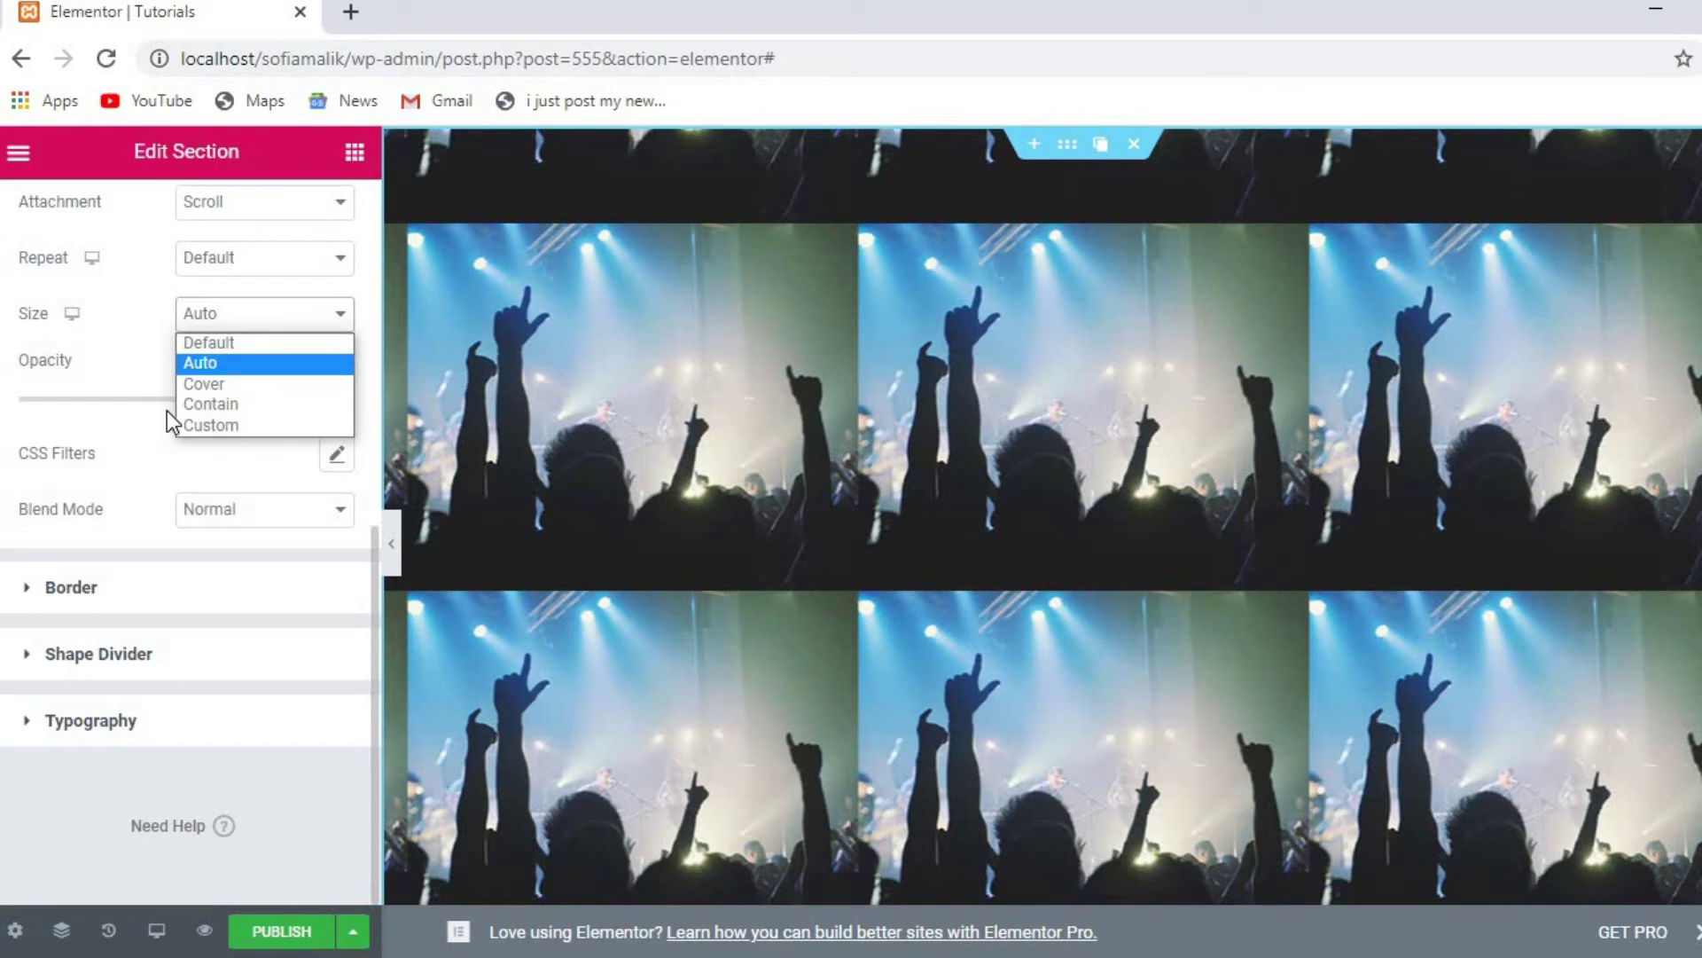
pyautogui.click(214, 414)
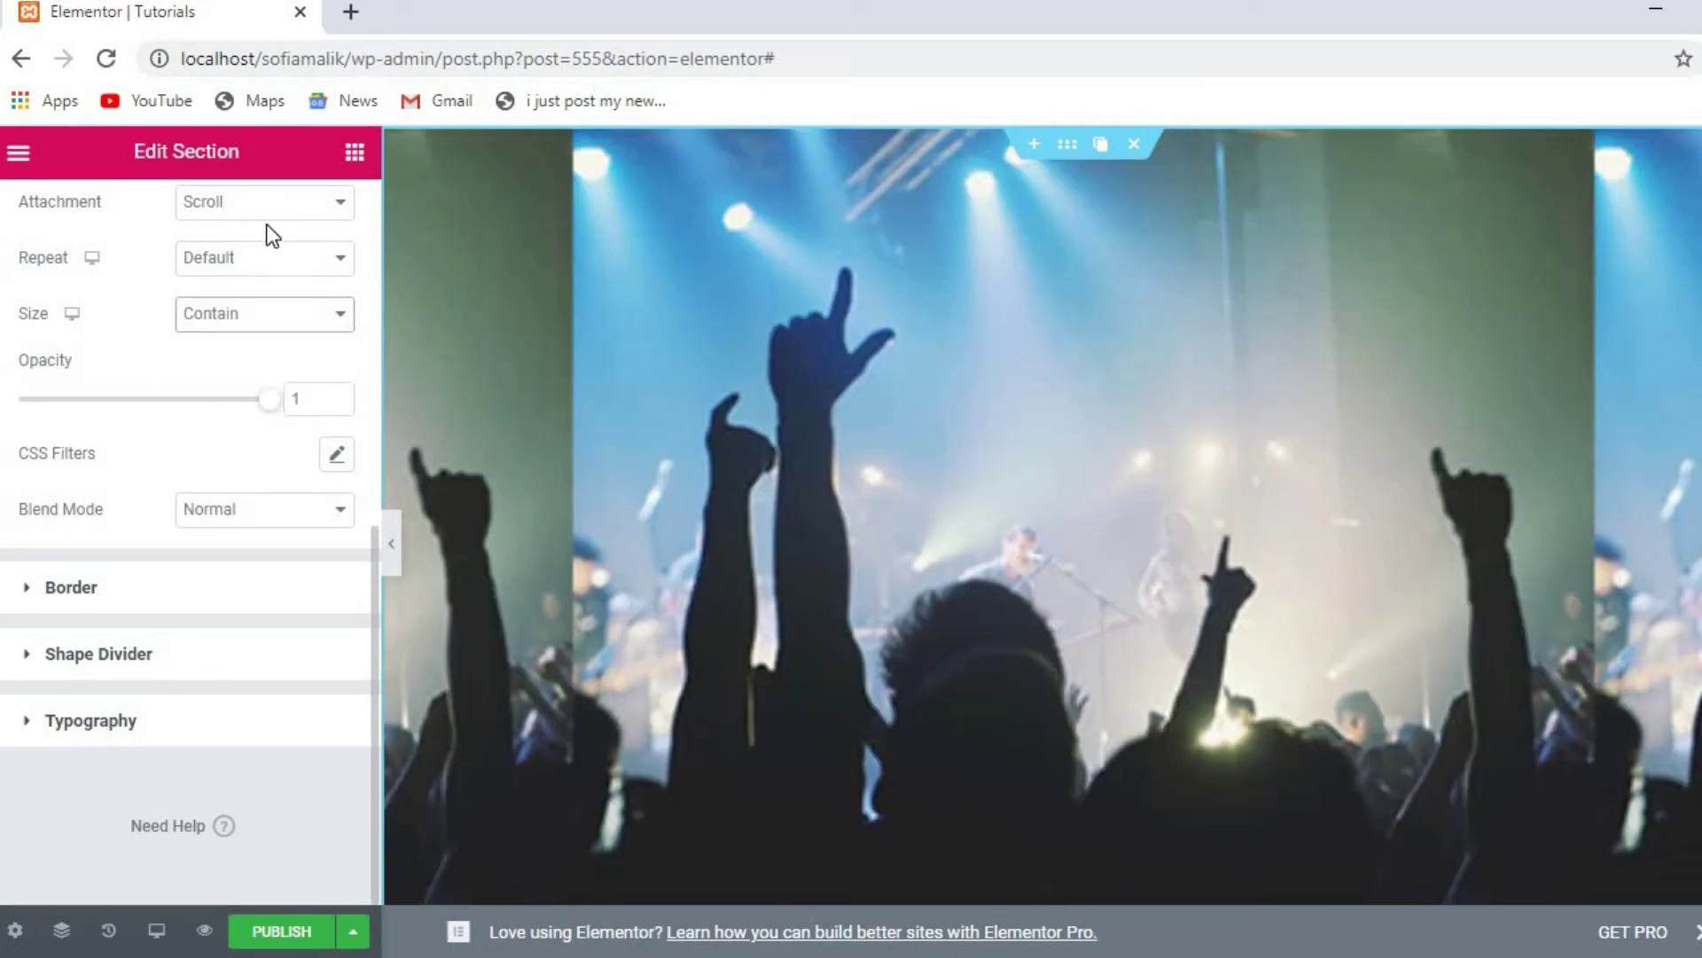
pyautogui.click(349, 261)
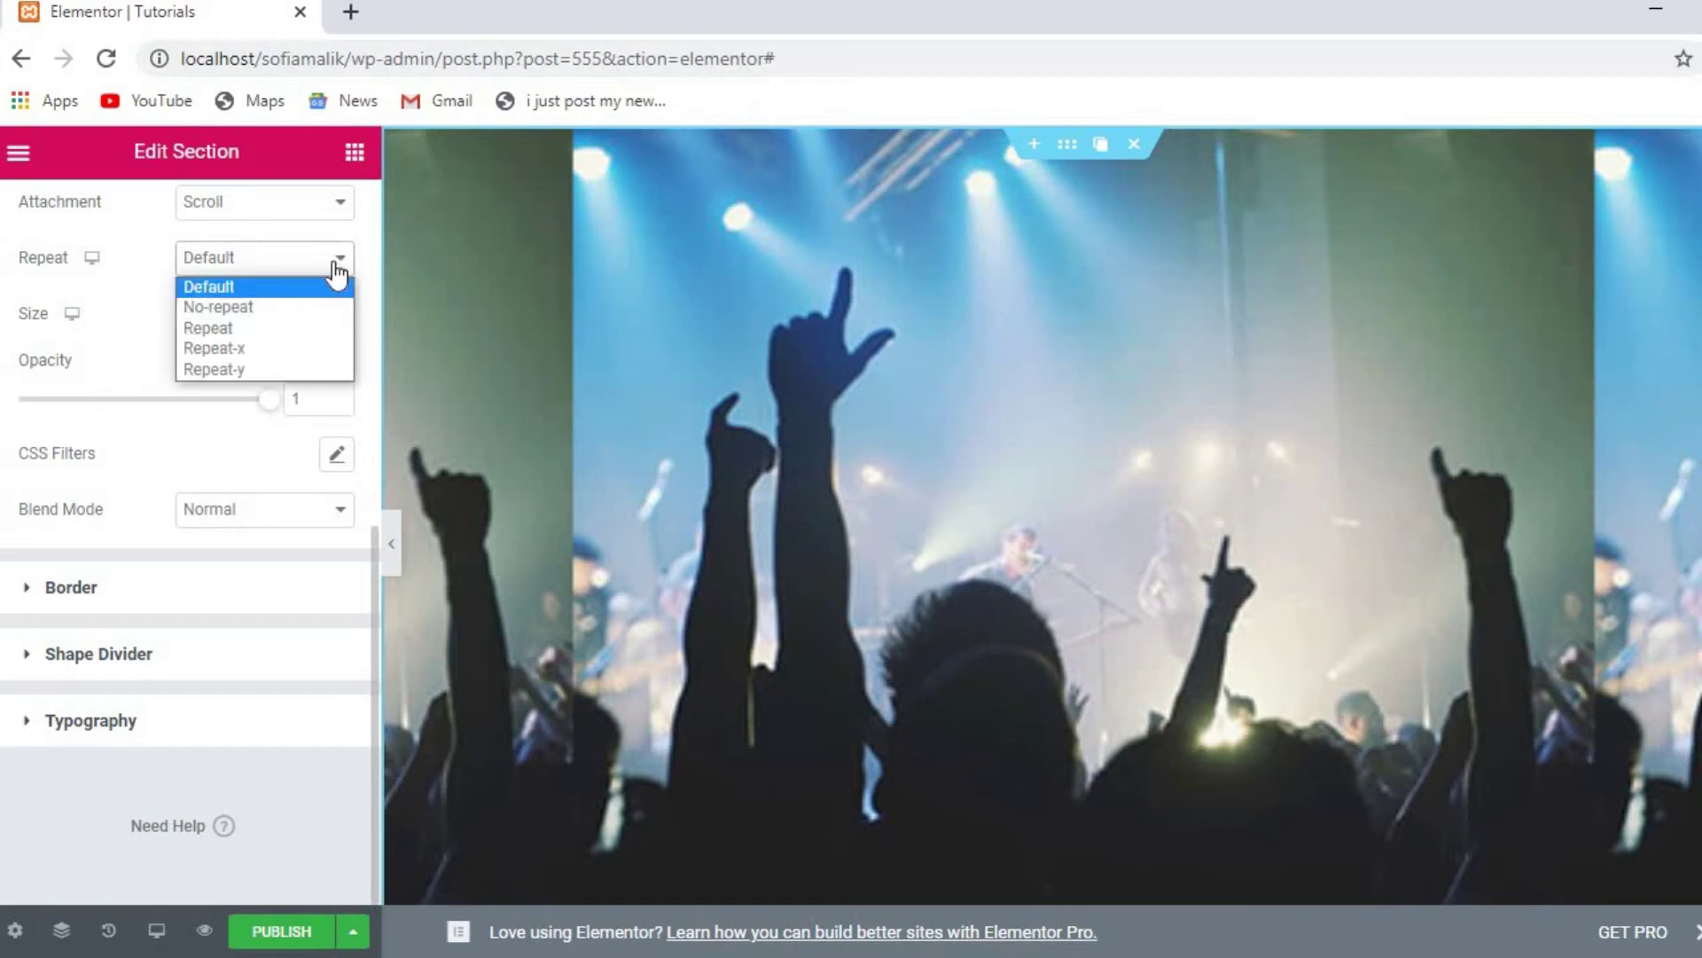
pyautogui.click(206, 328)
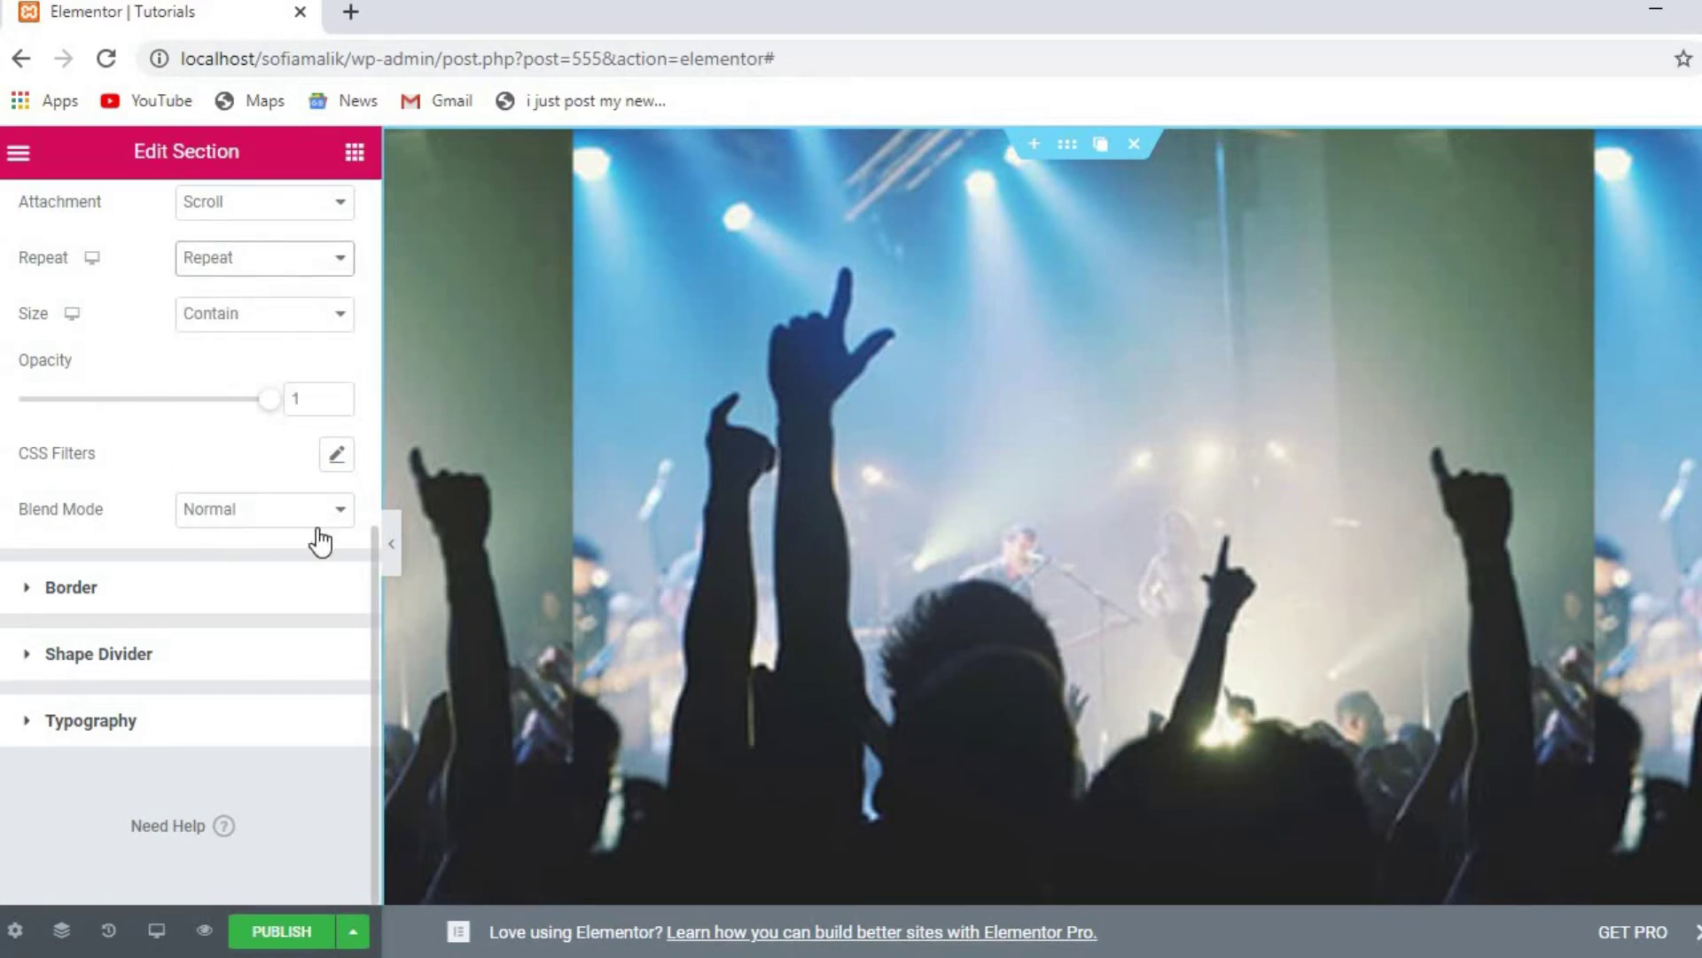
# Step: Set the background overlay's blend mode to Overlay, then view and close its CSS filter settings
pyautogui.click(342, 513)
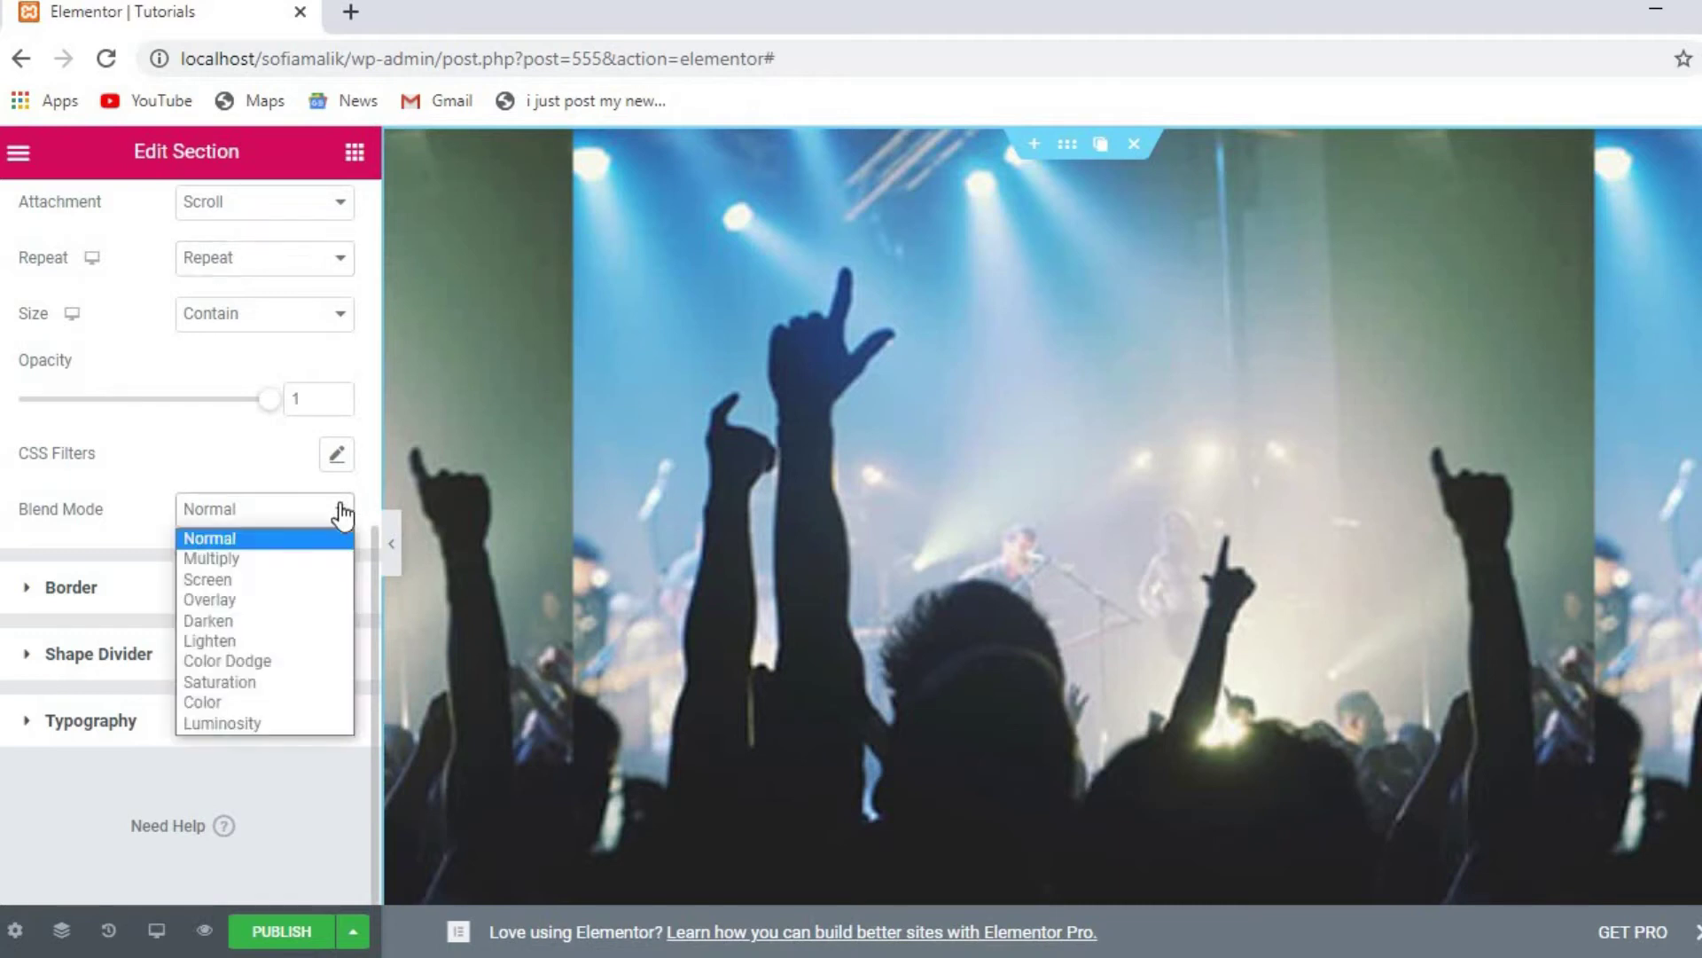
pyautogui.click(204, 601)
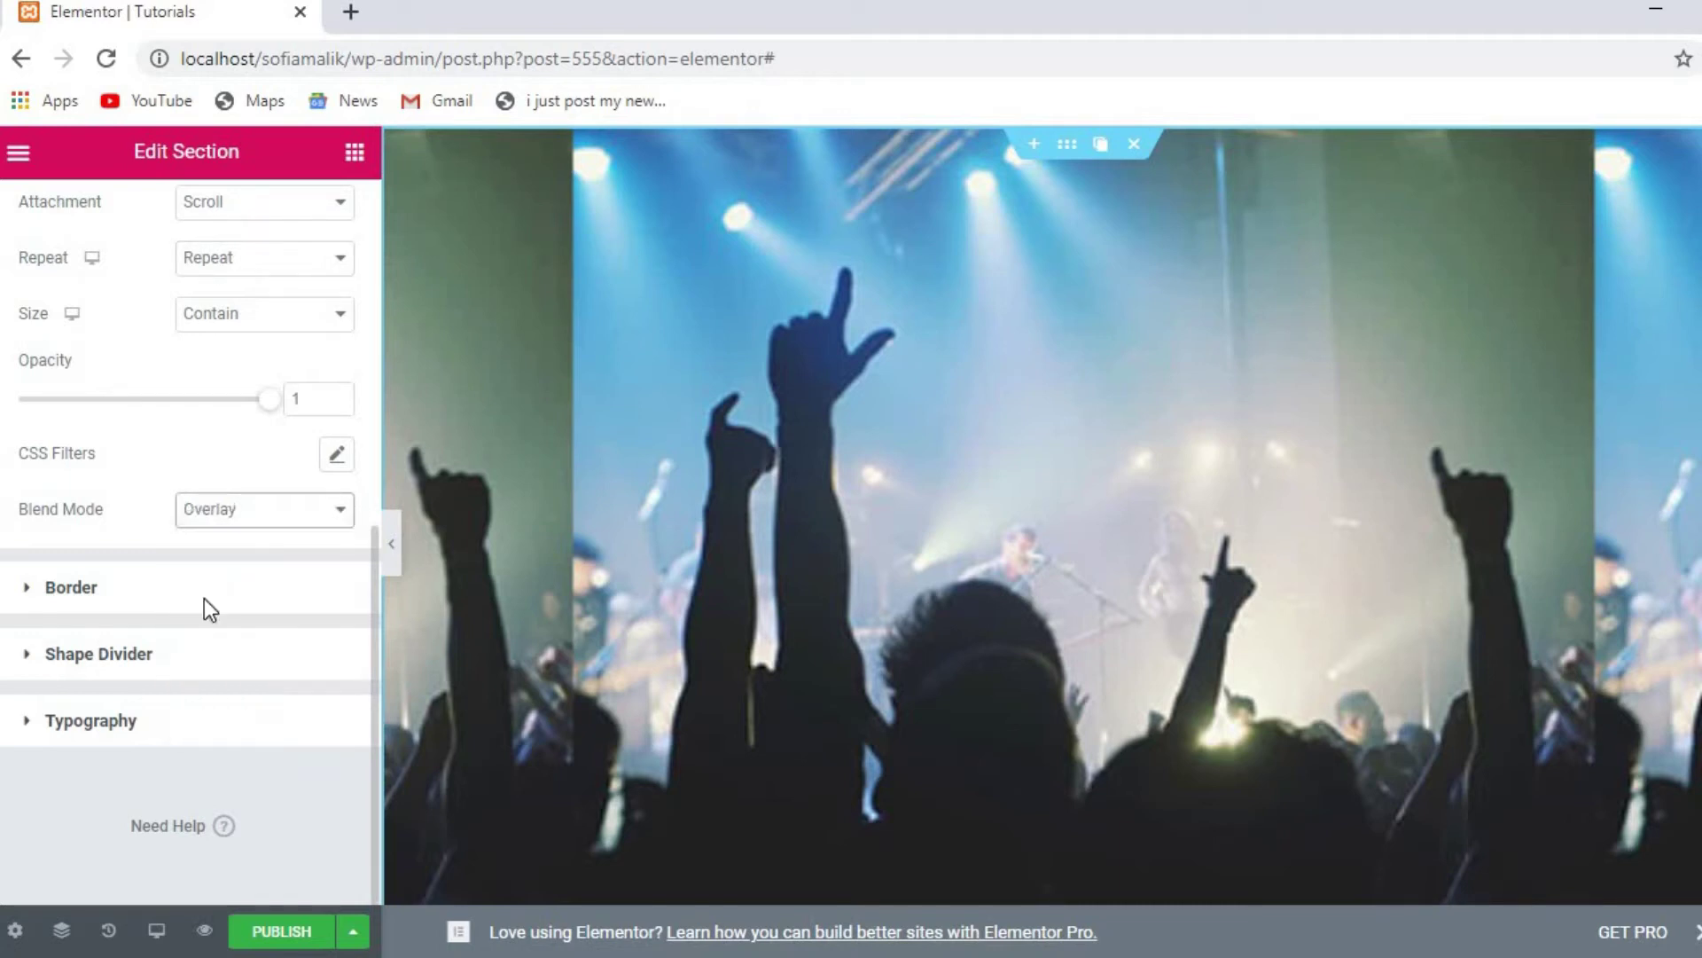
pyautogui.click(336, 456)
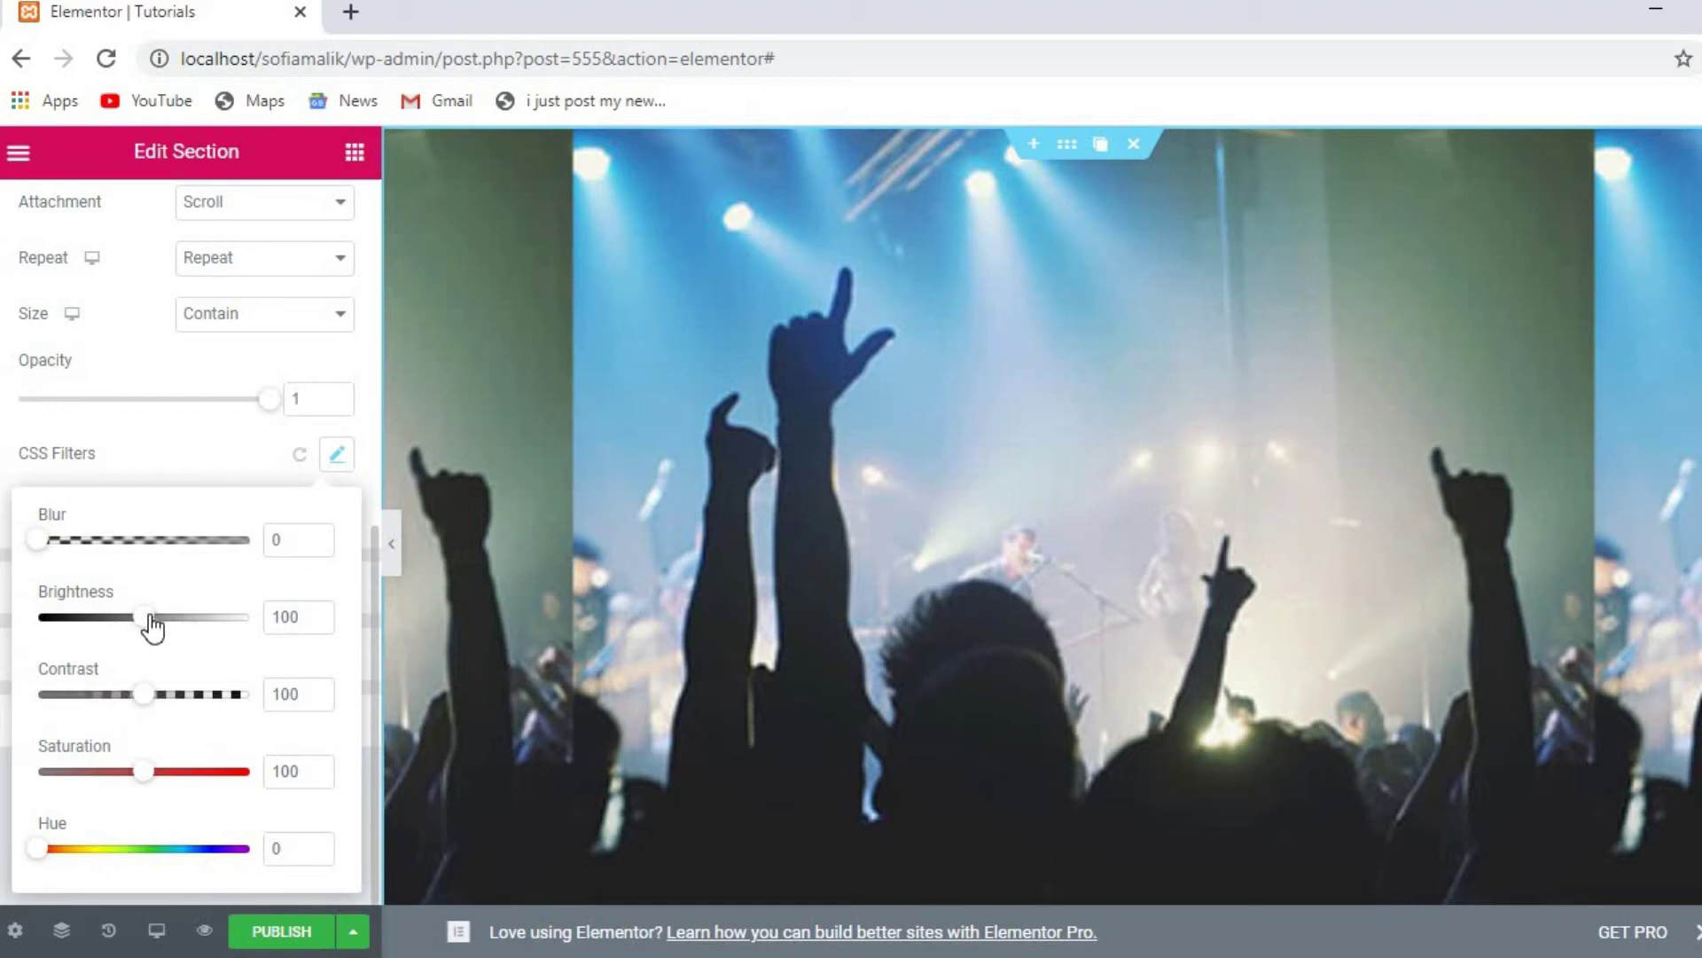
pyautogui.click(362, 363)
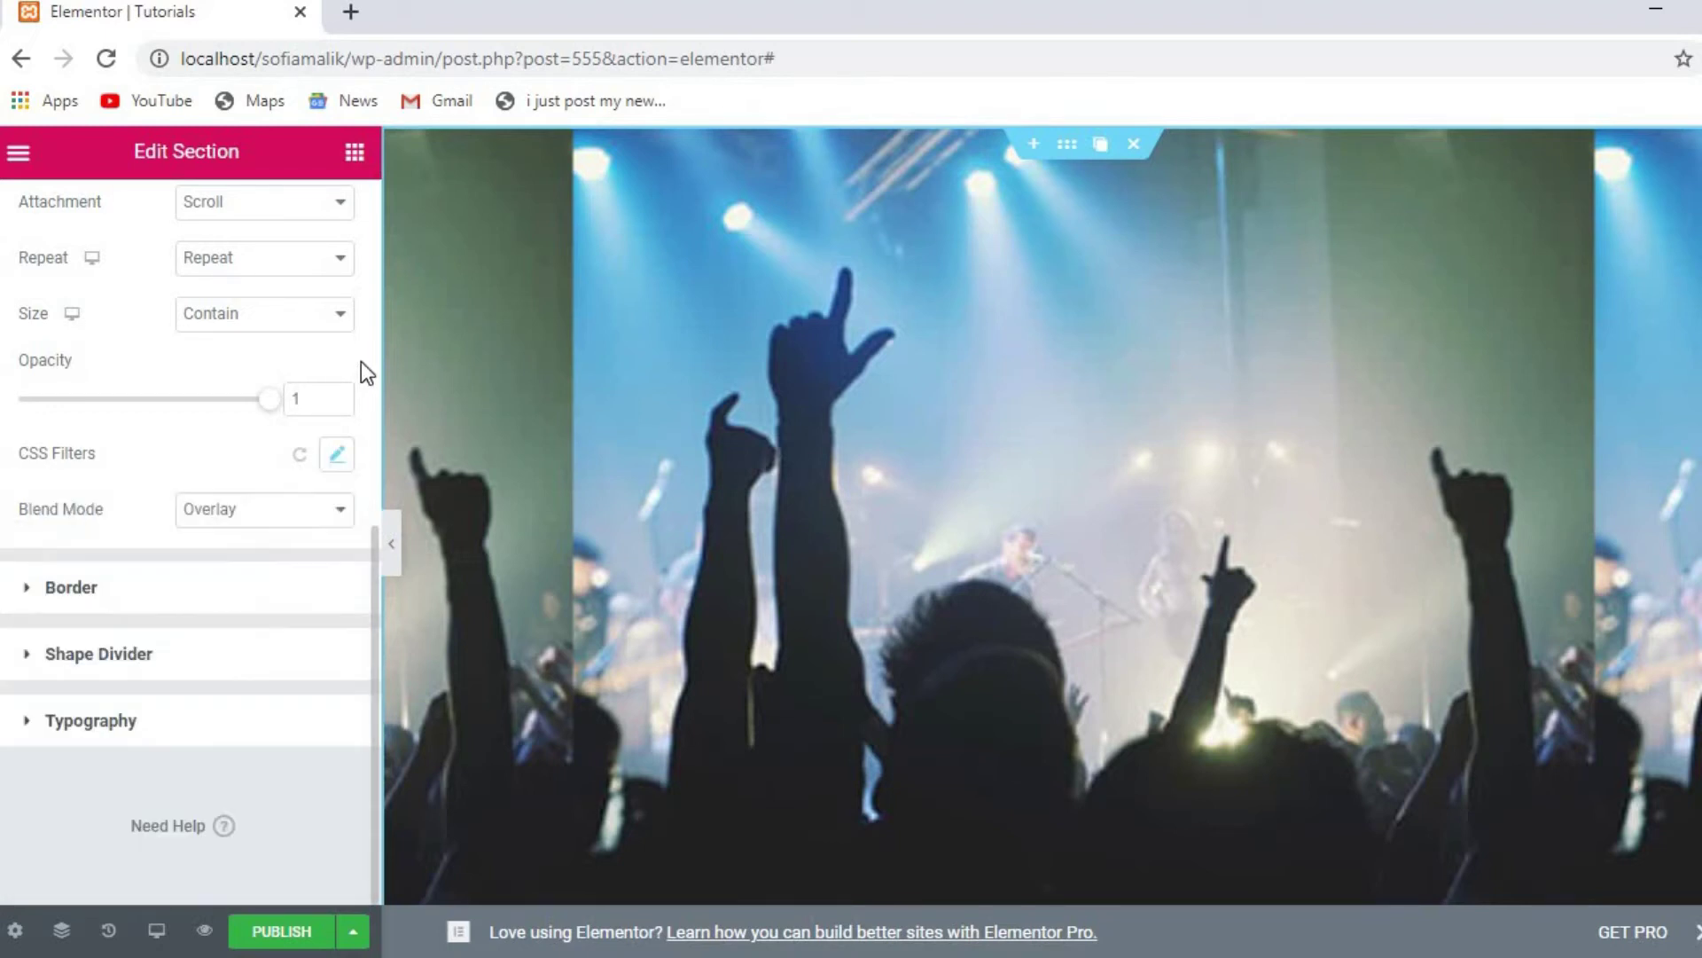
# Step: Set the section's normal-state border type to Dotted
pyautogui.click(42, 588)
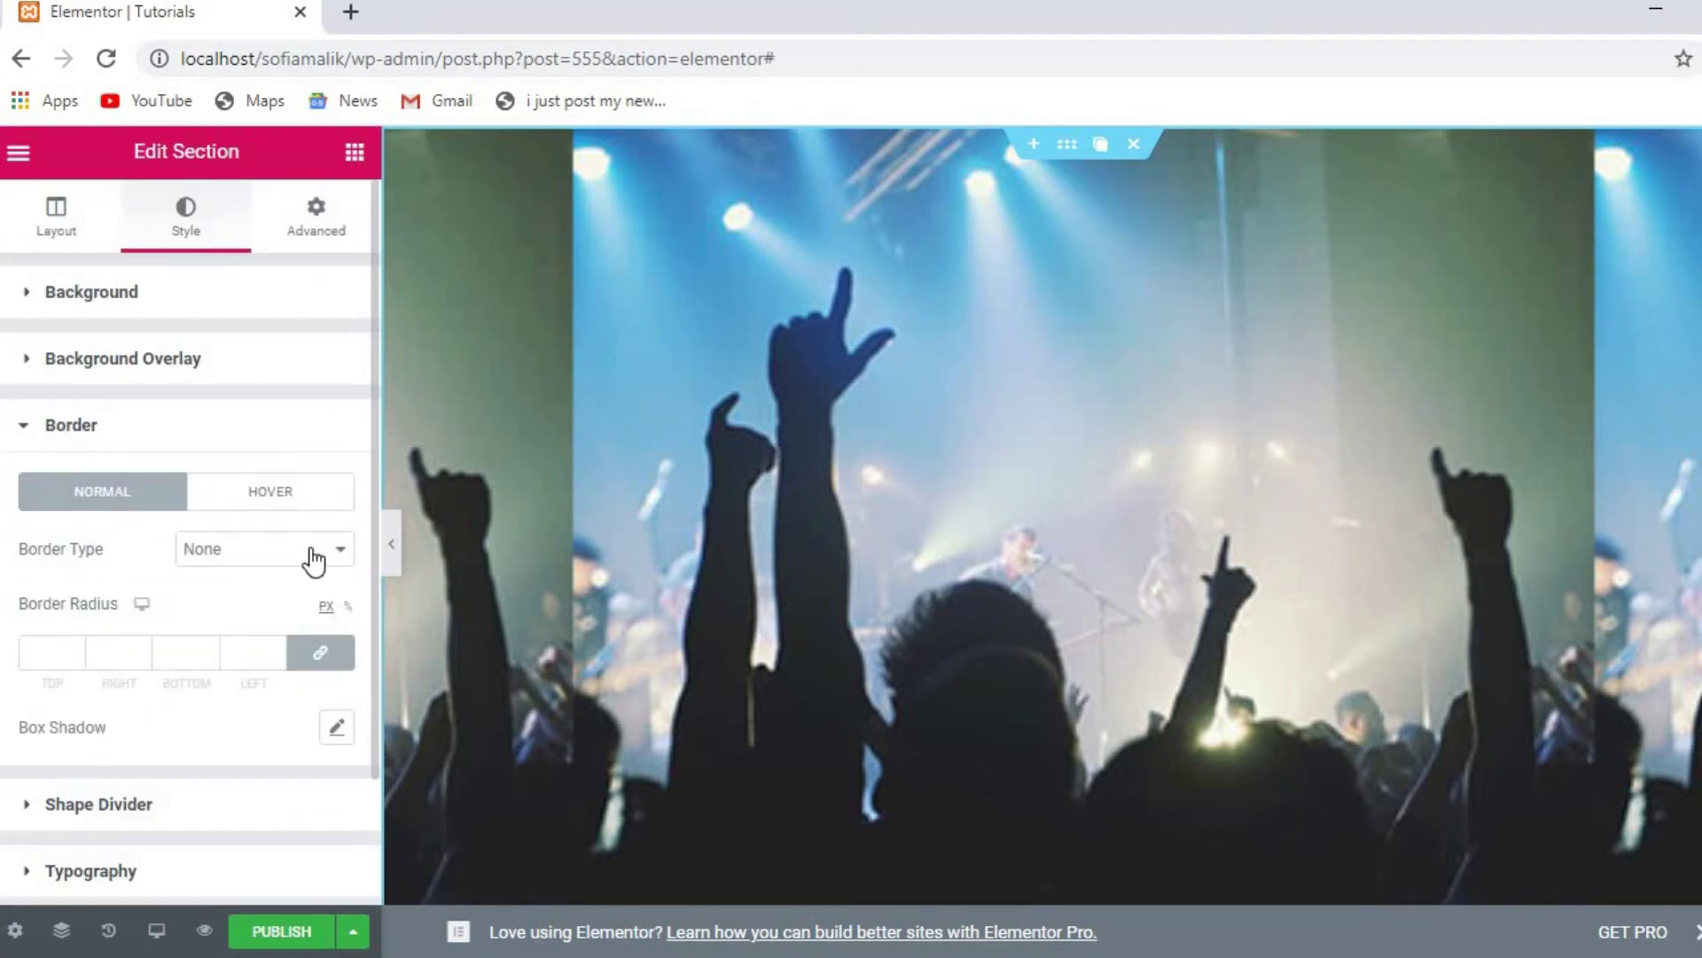
pyautogui.click(340, 554)
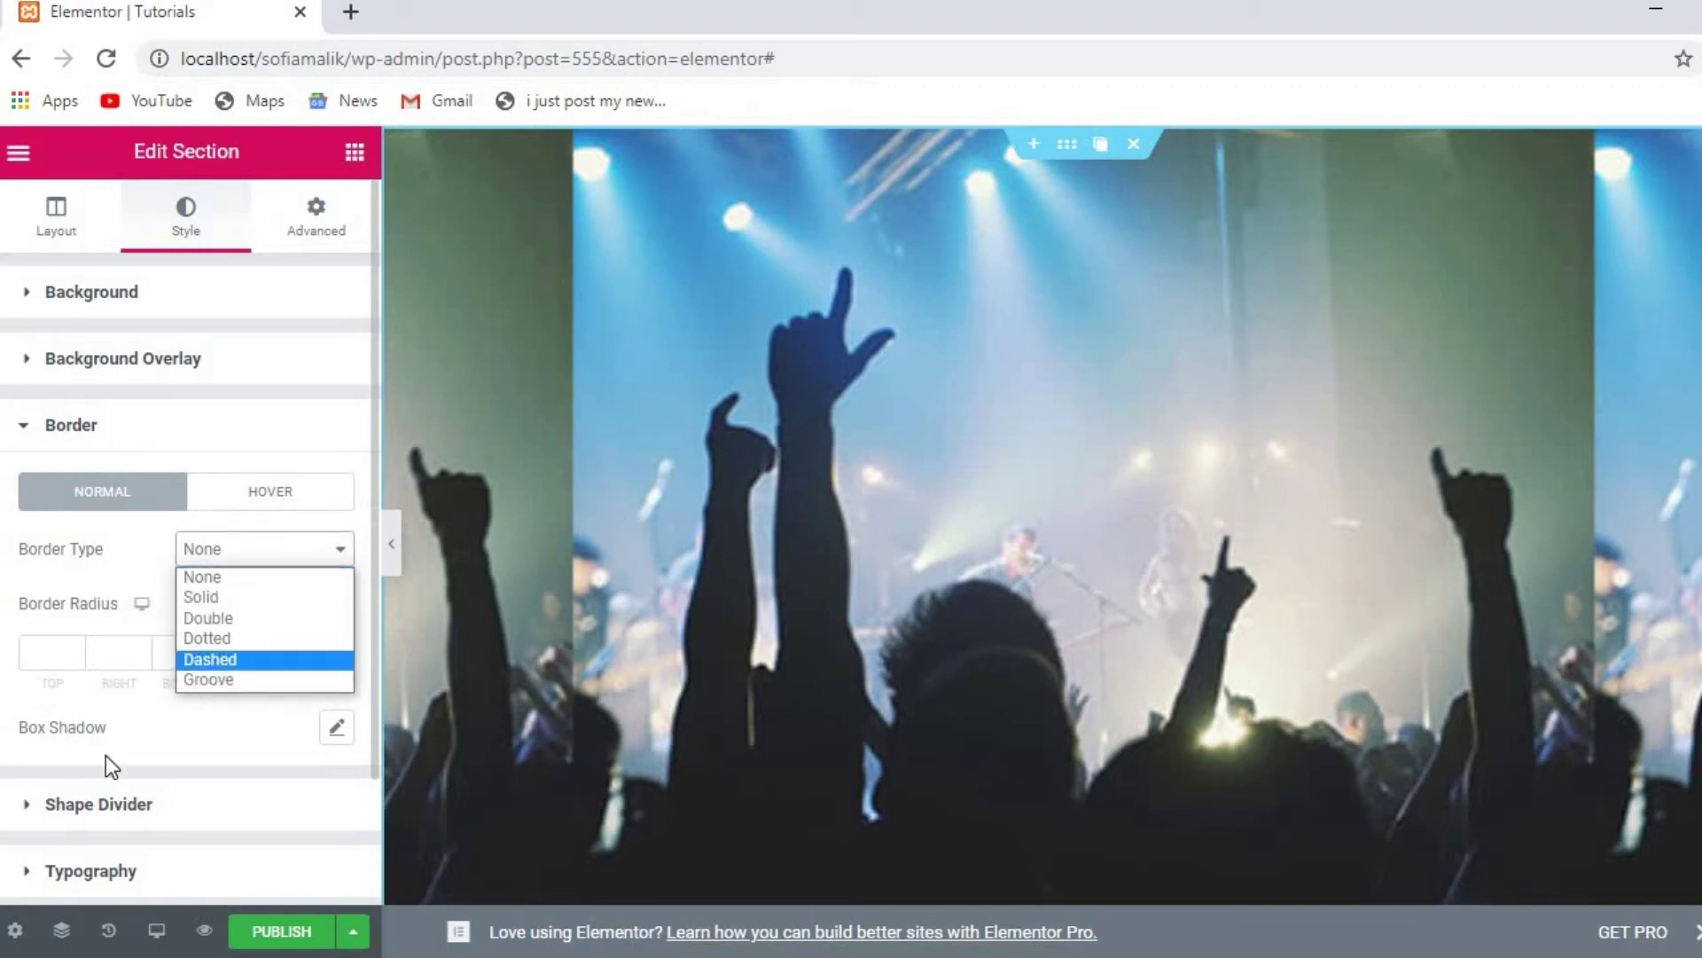
pyautogui.click(209, 642)
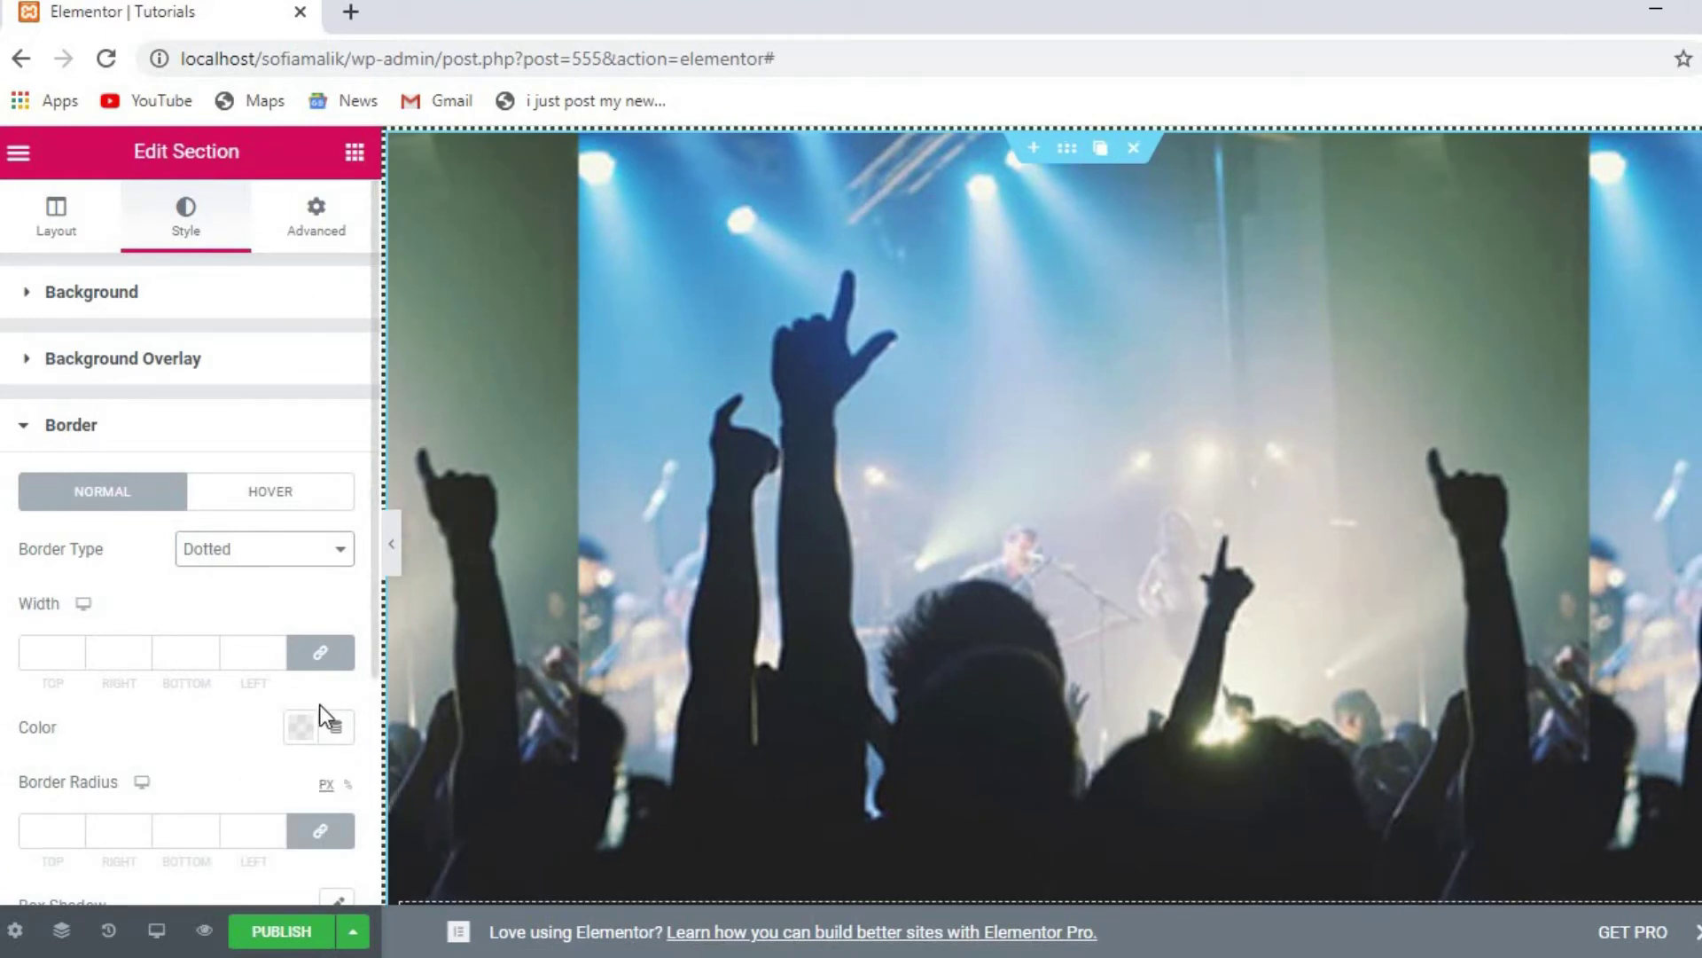
# Step: Try border widths of 100, 10 and 9 on all sides of the section, then clear the width values
pyautogui.click(37, 656)
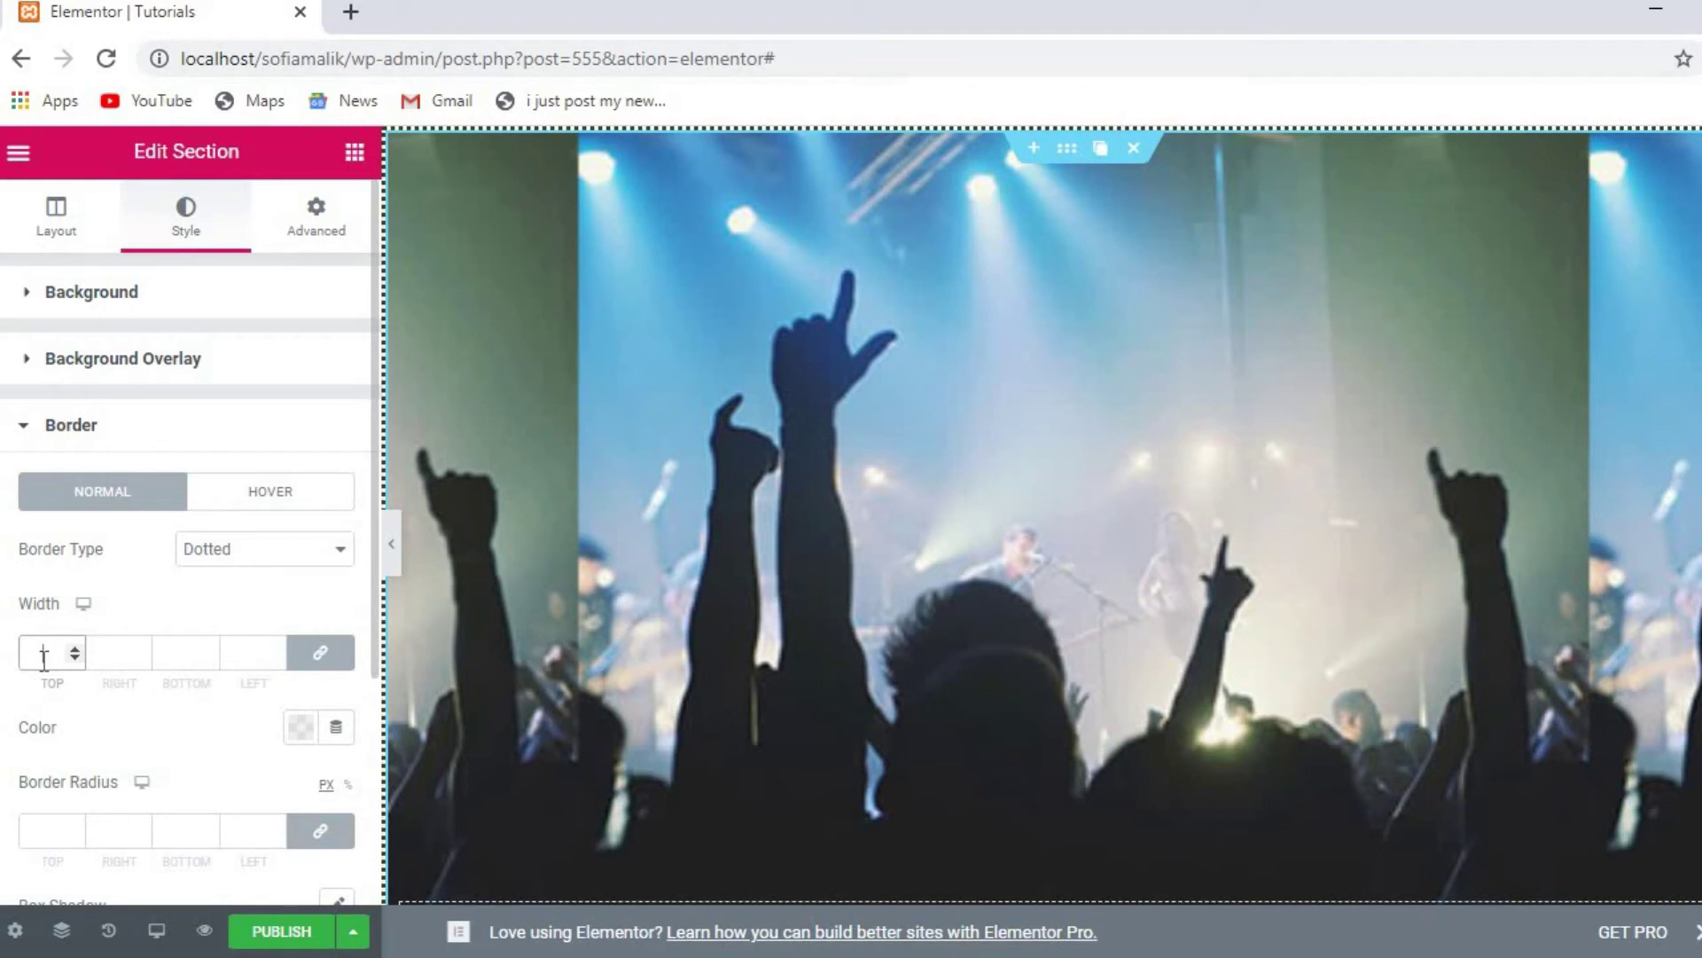
pyautogui.write('100')
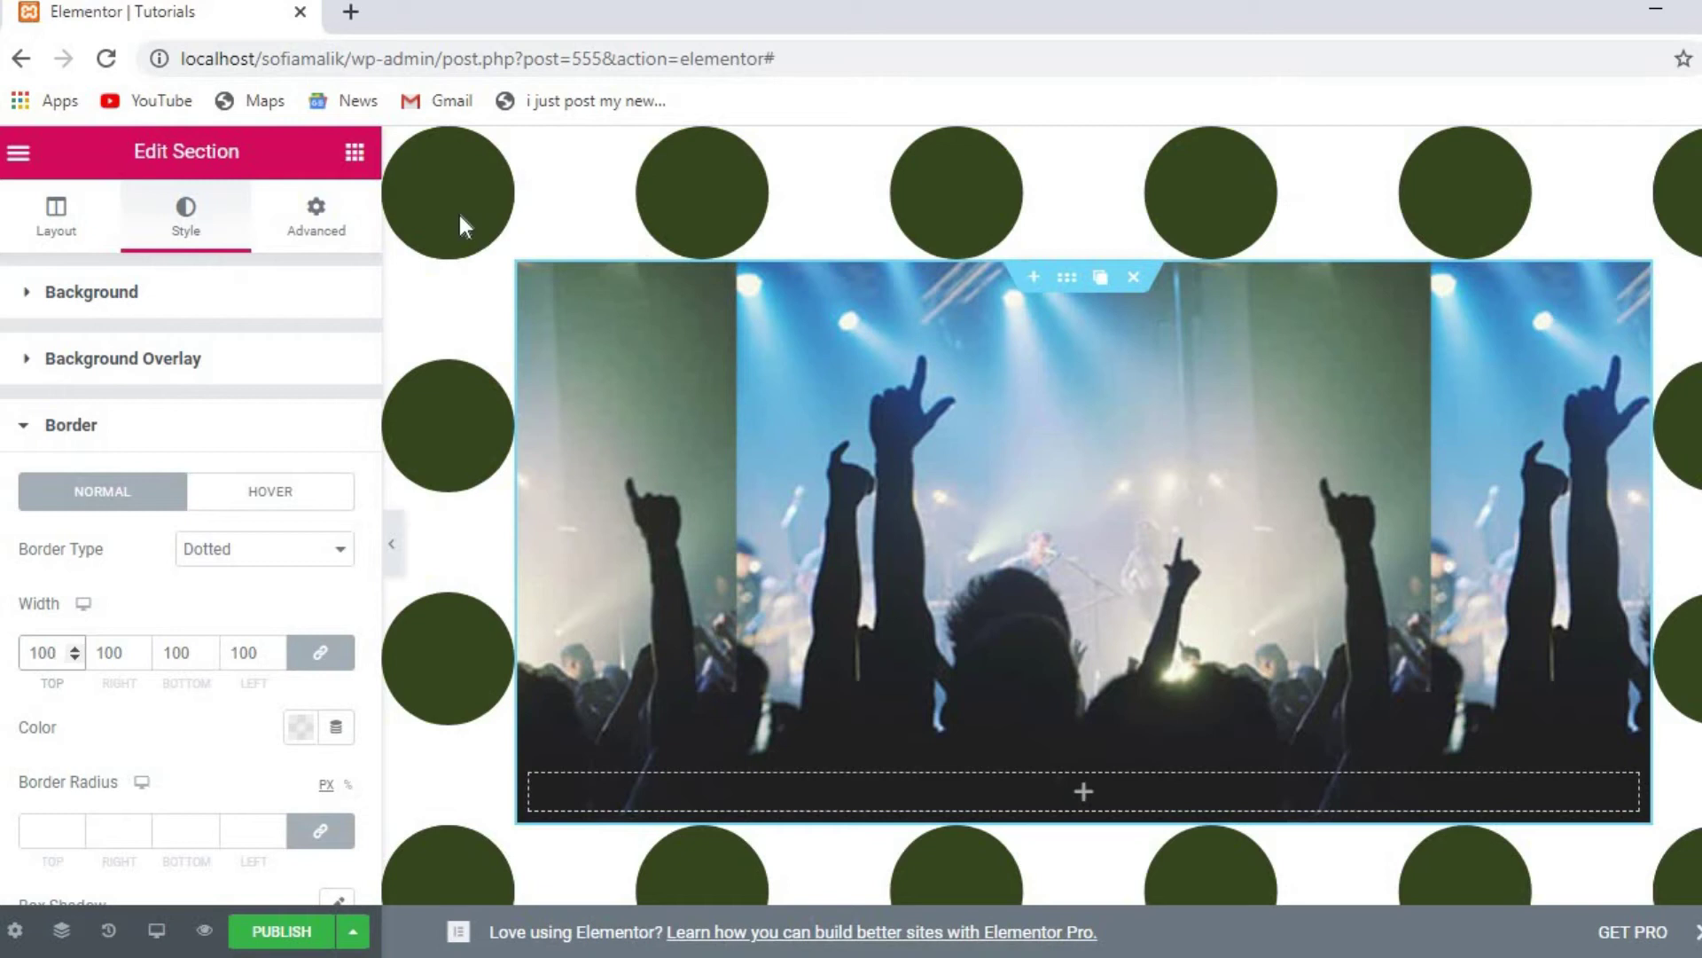
pyautogui.press('BackSpace')
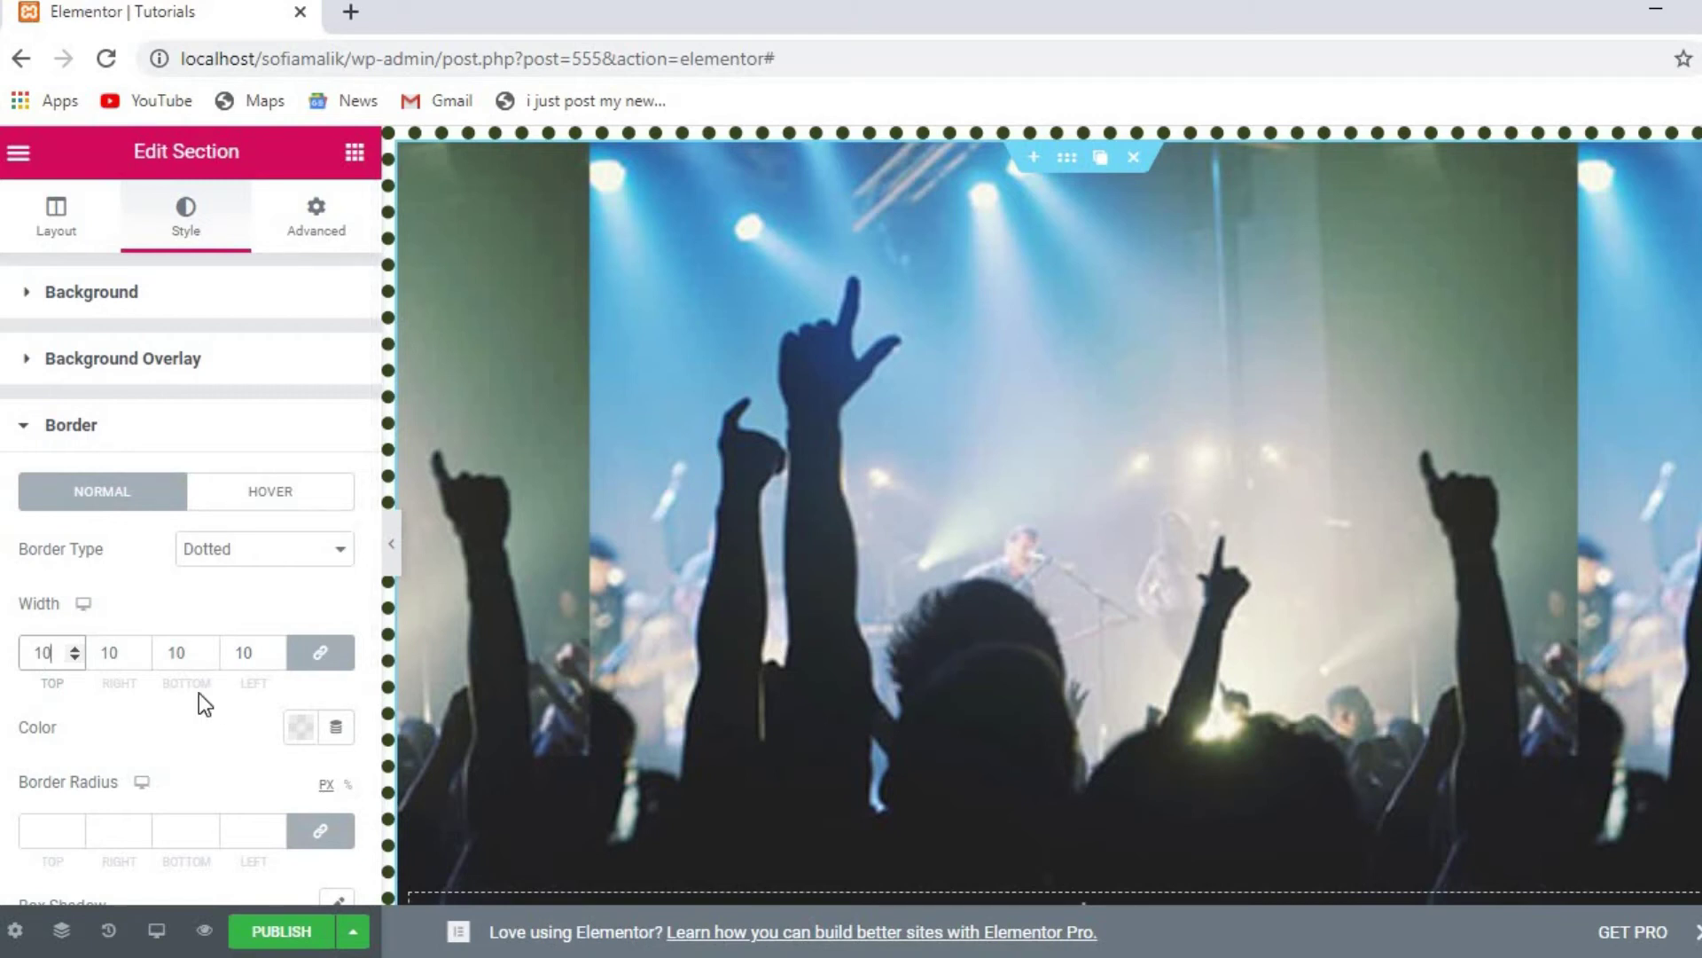
pyautogui.press('Down')
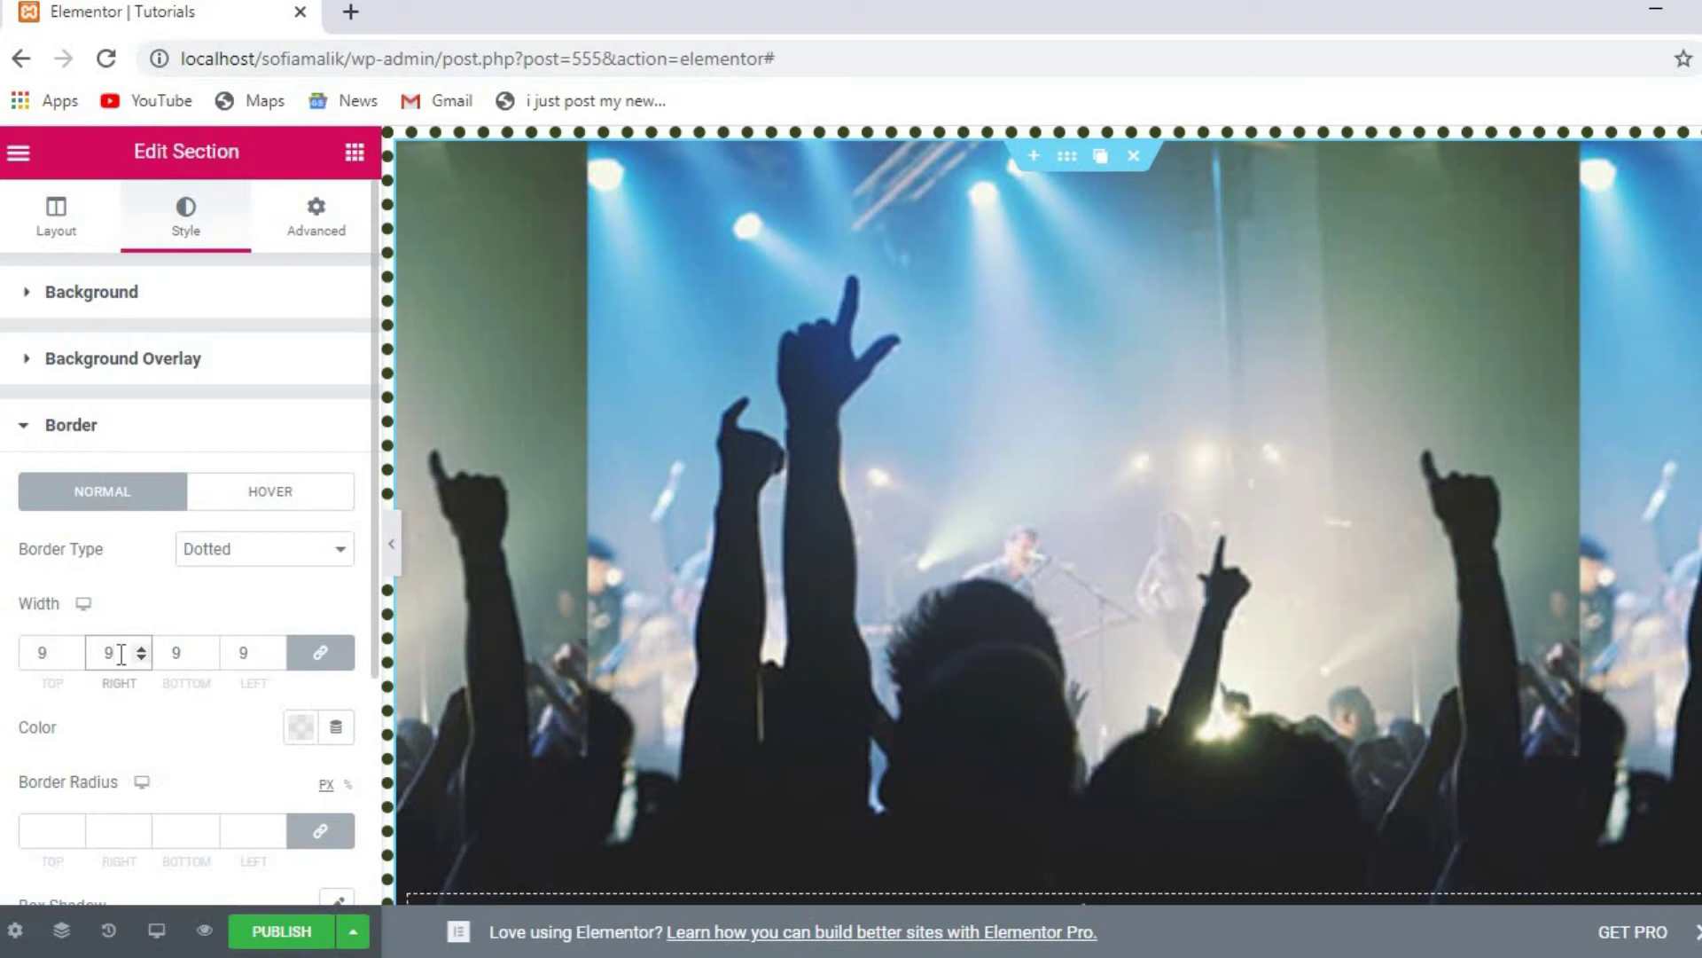
pyautogui.press('BackSpace')
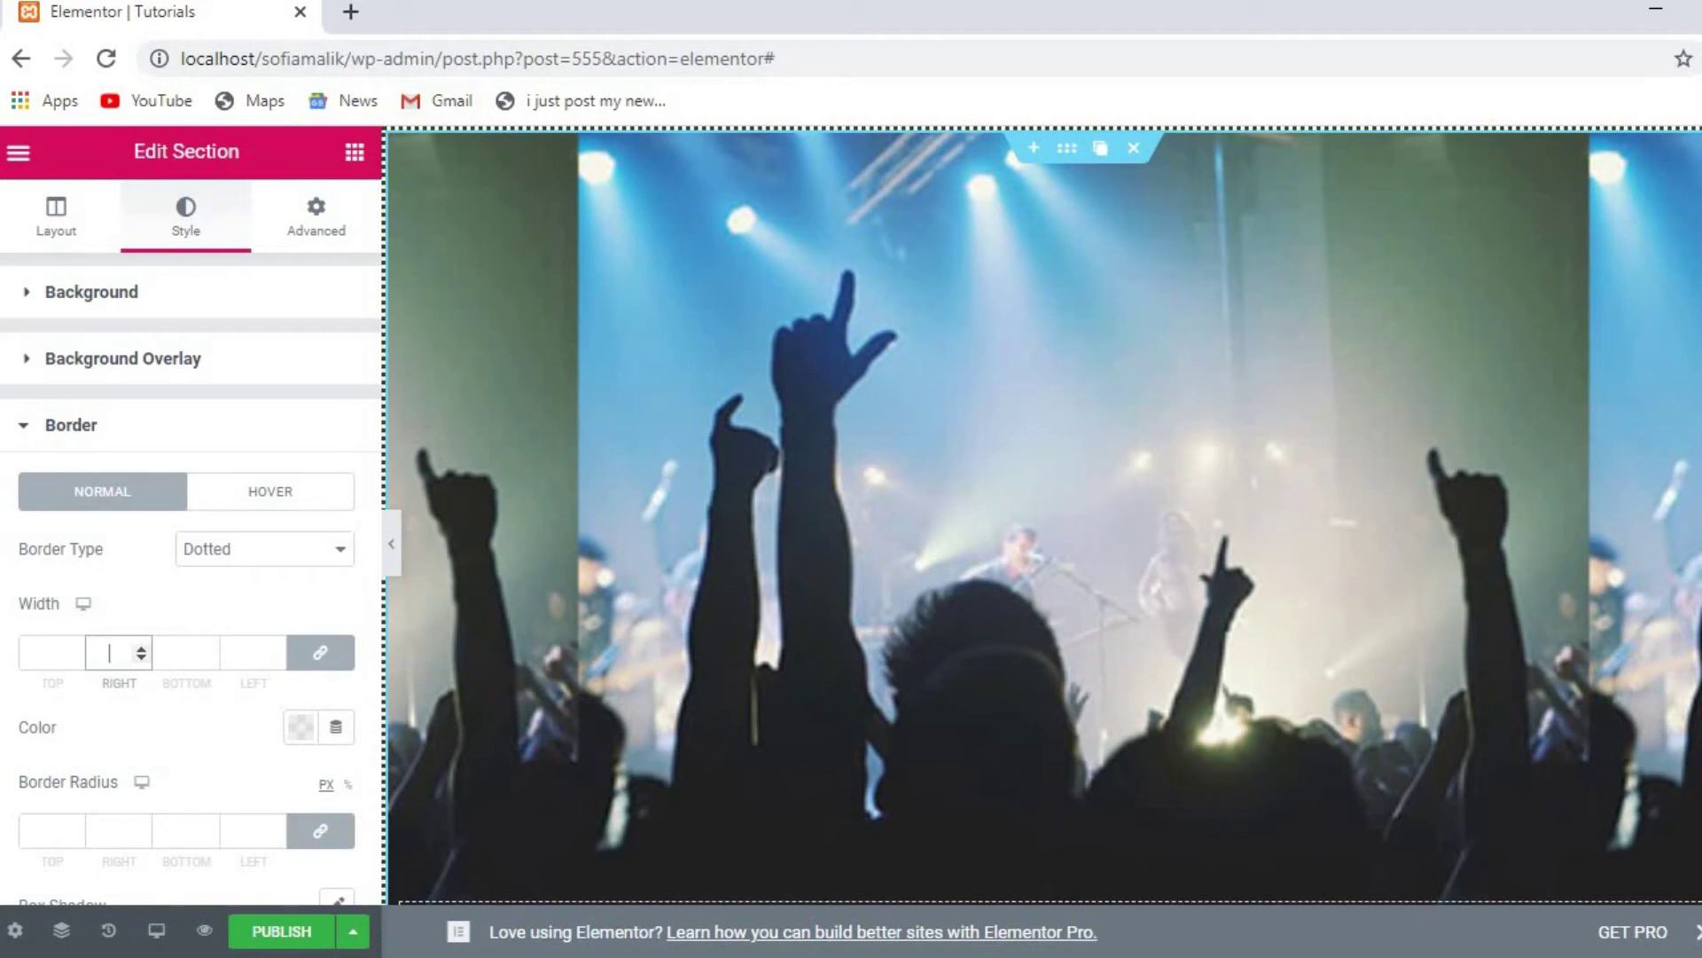
pyautogui.scroll(-4, 1041, 515)
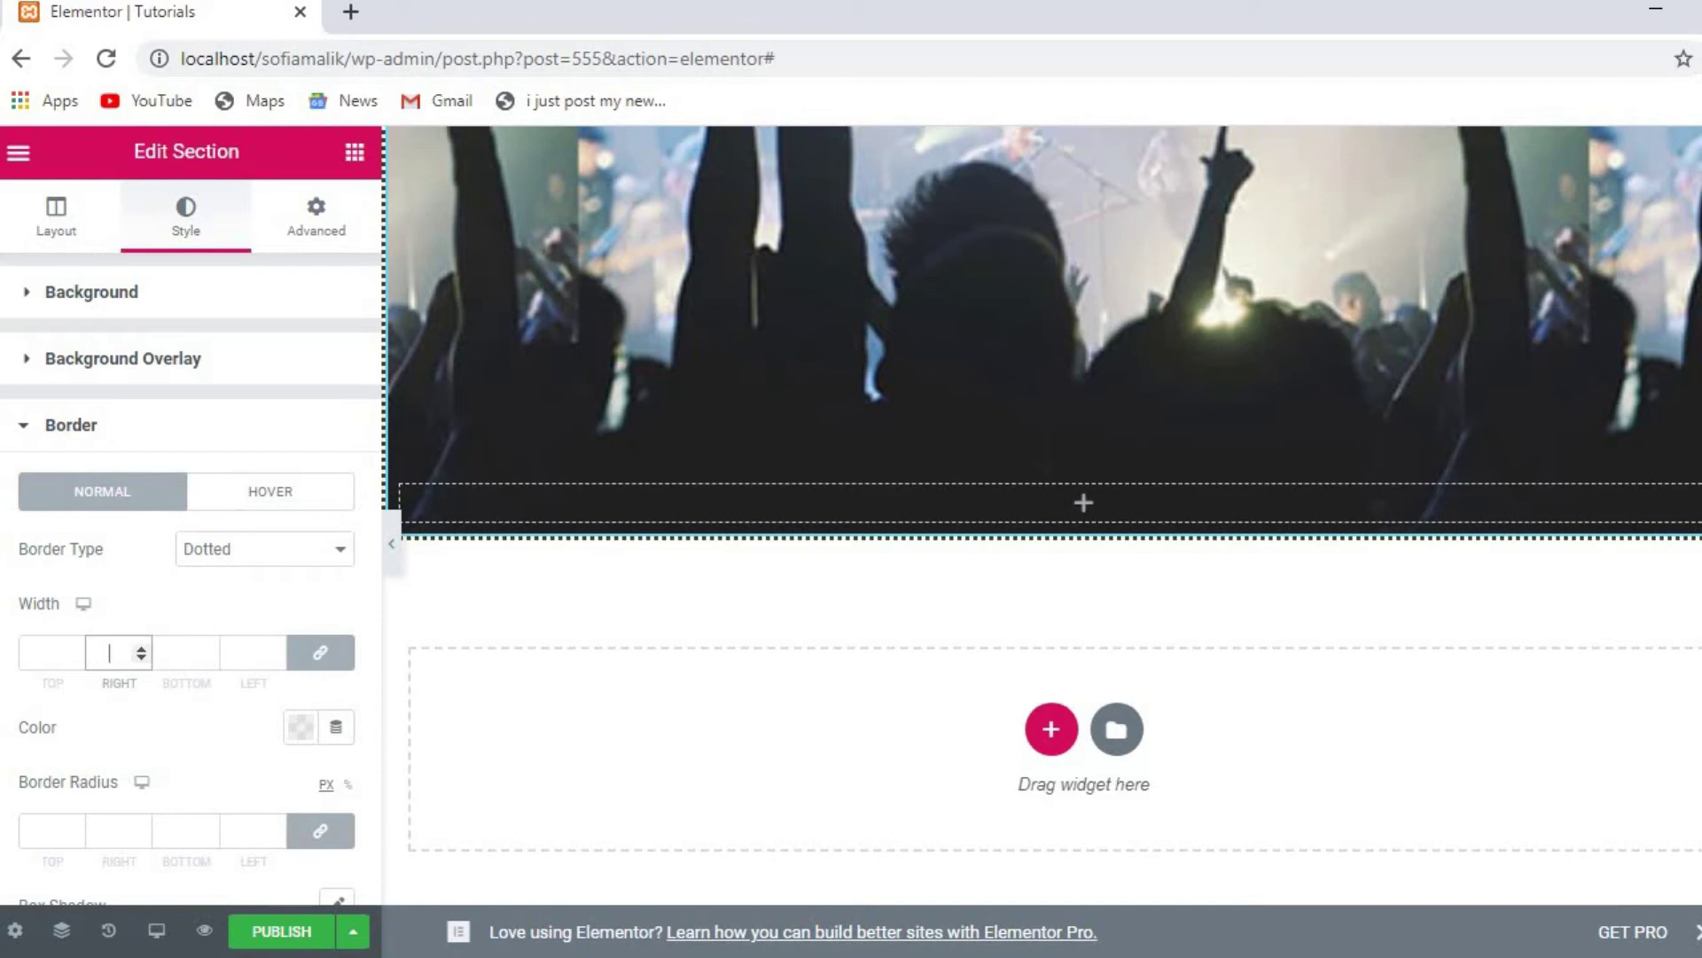
pyautogui.scroll(1, 1042, 470)
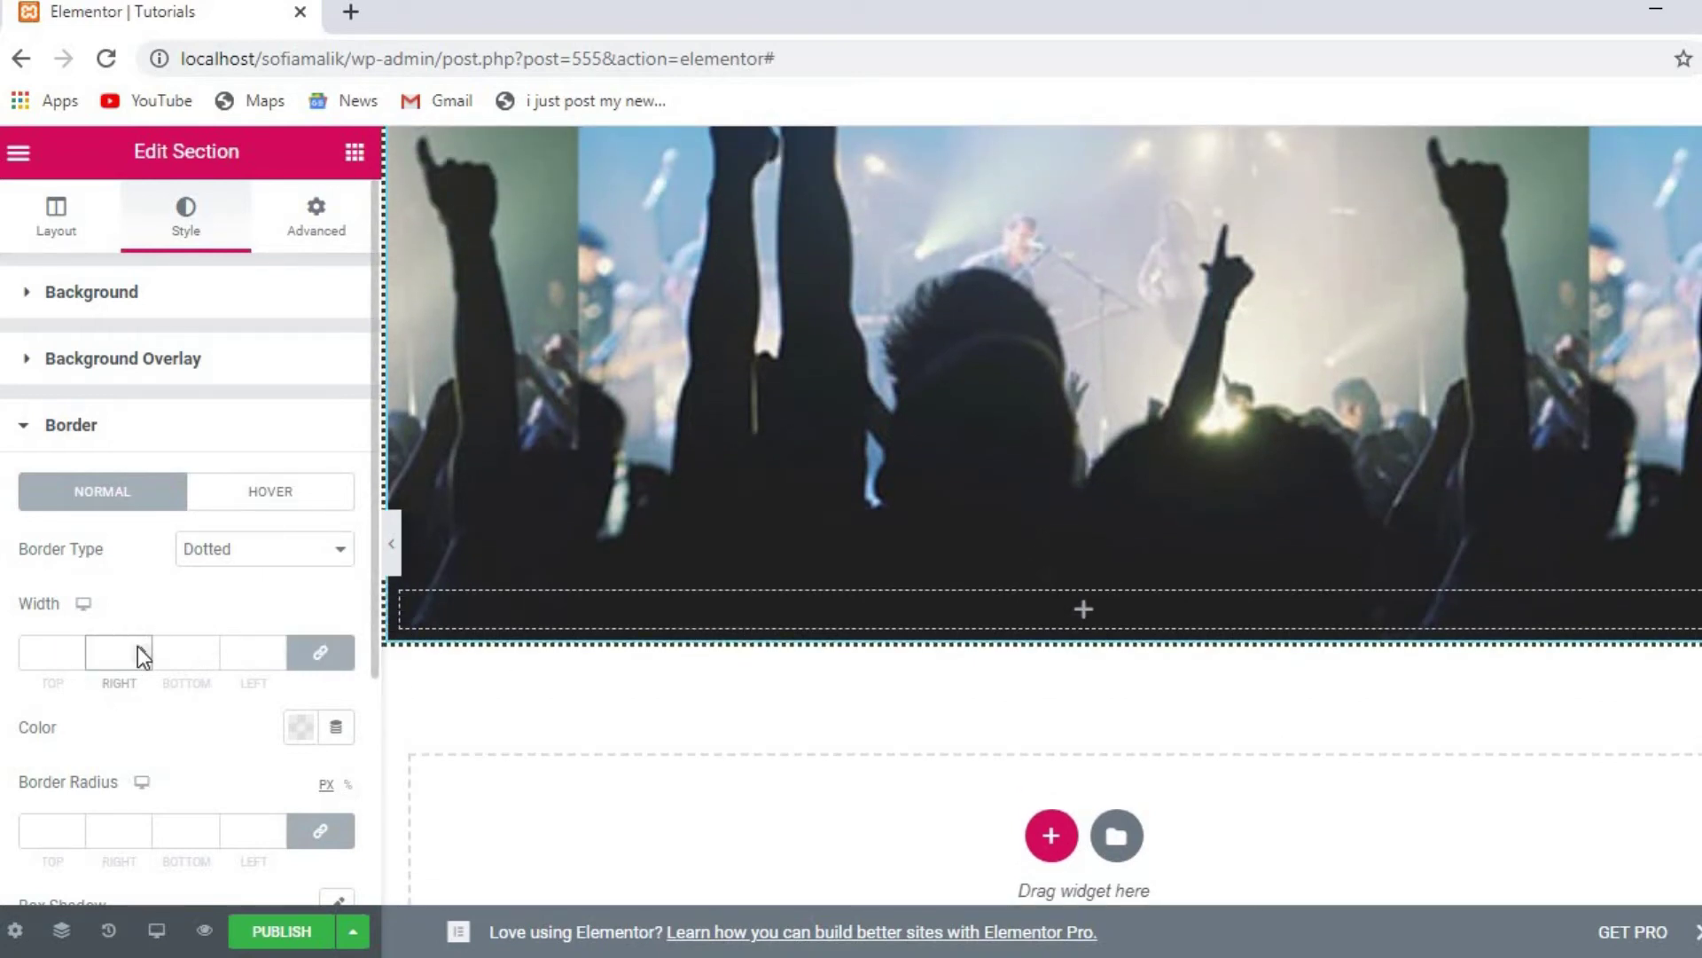
pyautogui.click(58, 658)
# Step: Try green #61CE70 as the section's border color, then set it to blue #4054B2
pyautogui.click(333, 734)
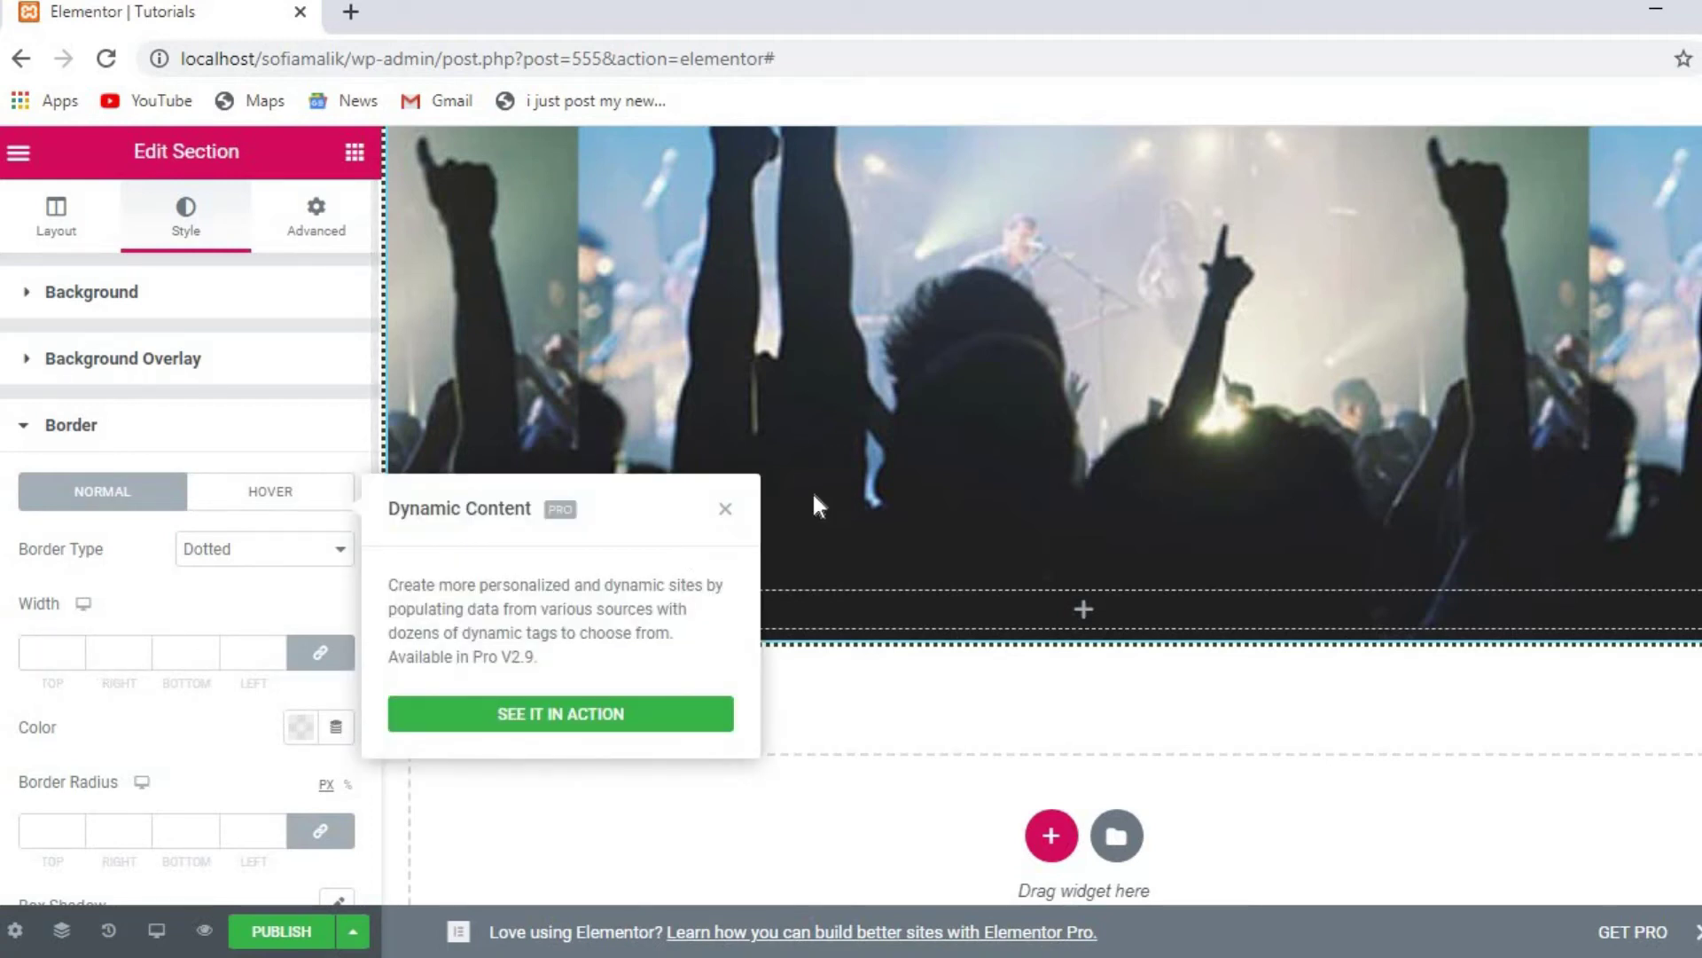
pyautogui.click(723, 513)
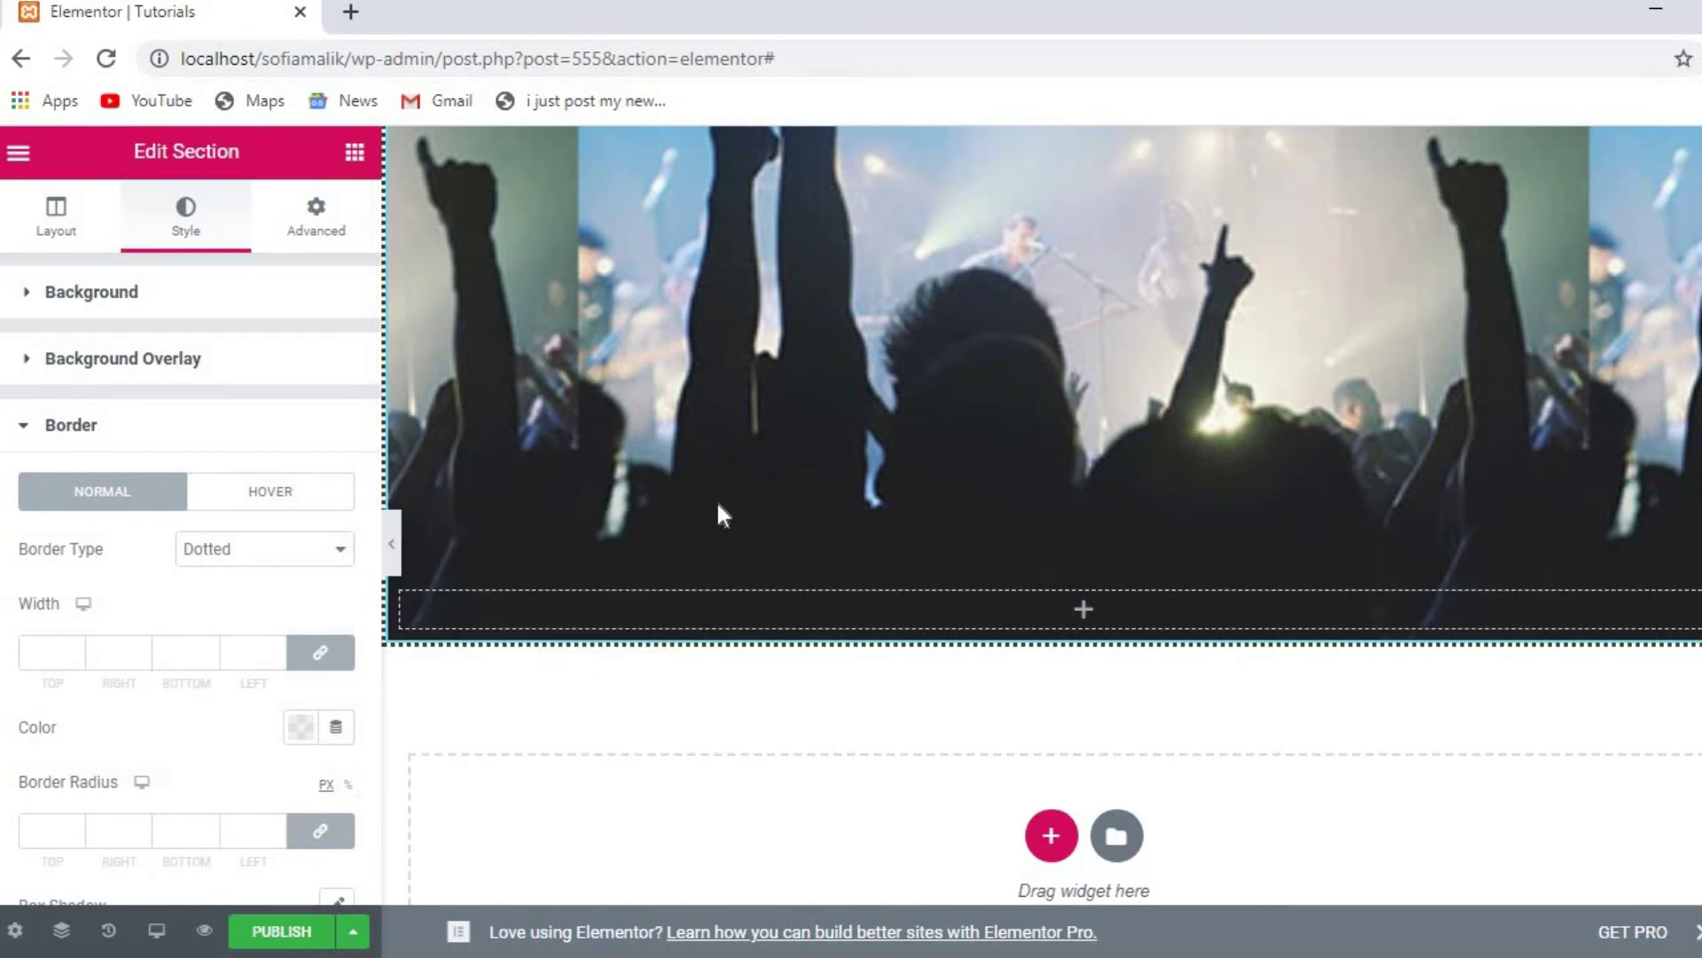
pyautogui.click(298, 729)
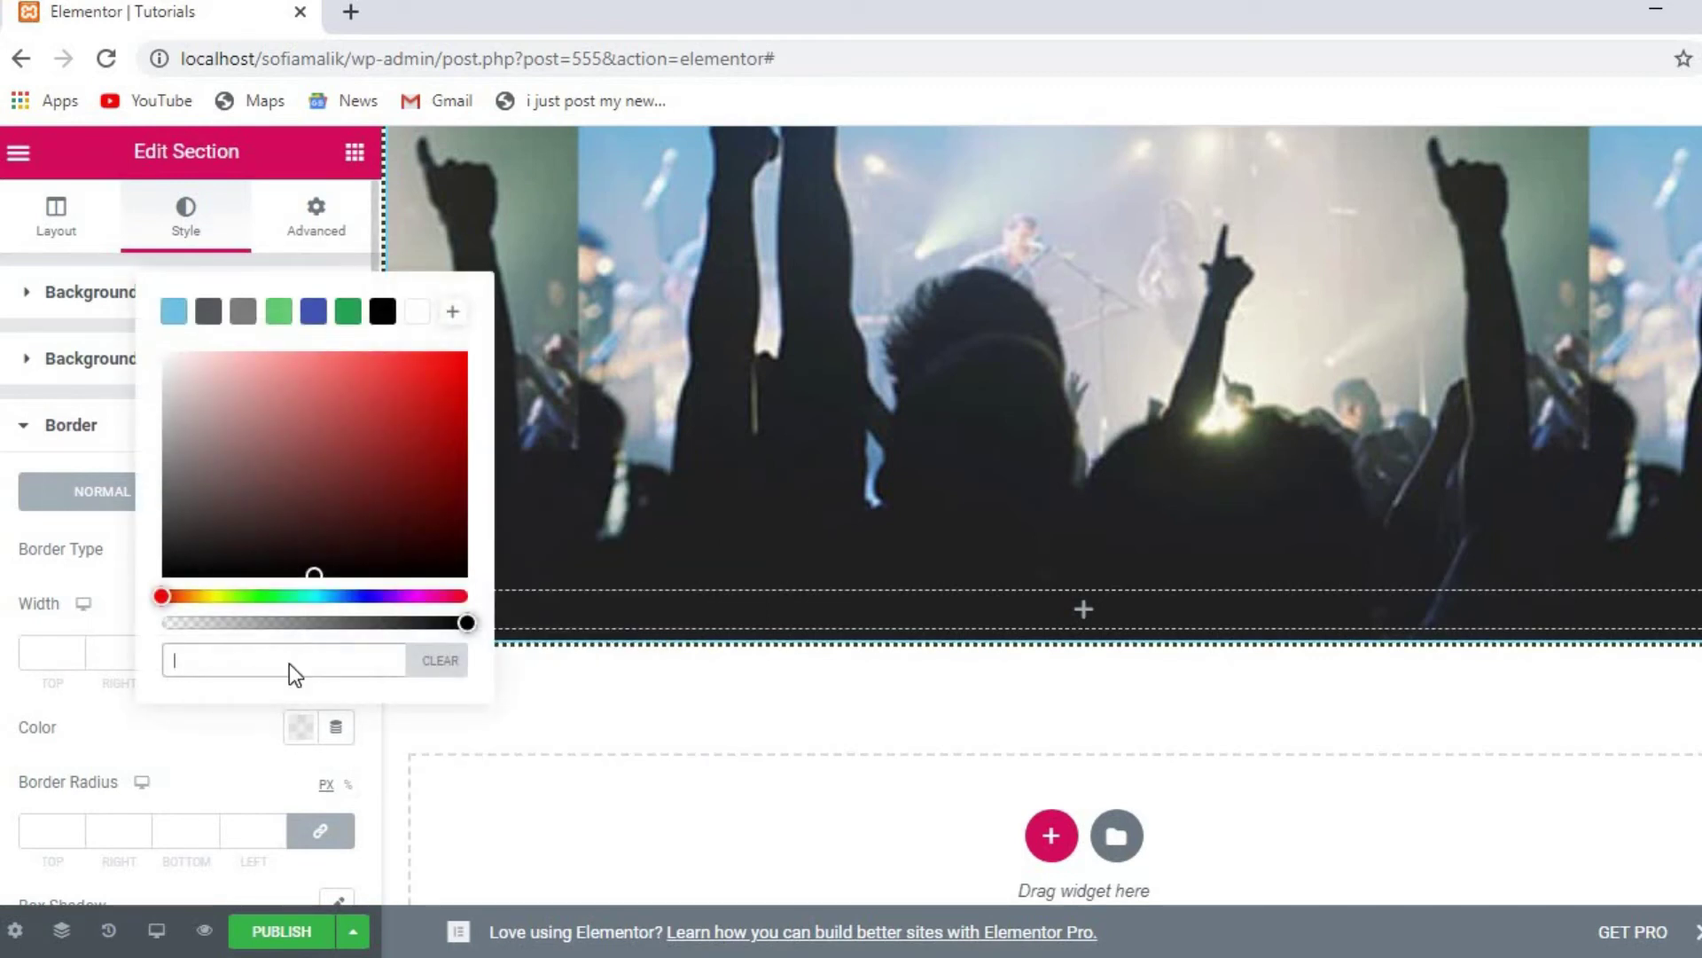
pyautogui.click(279, 321)
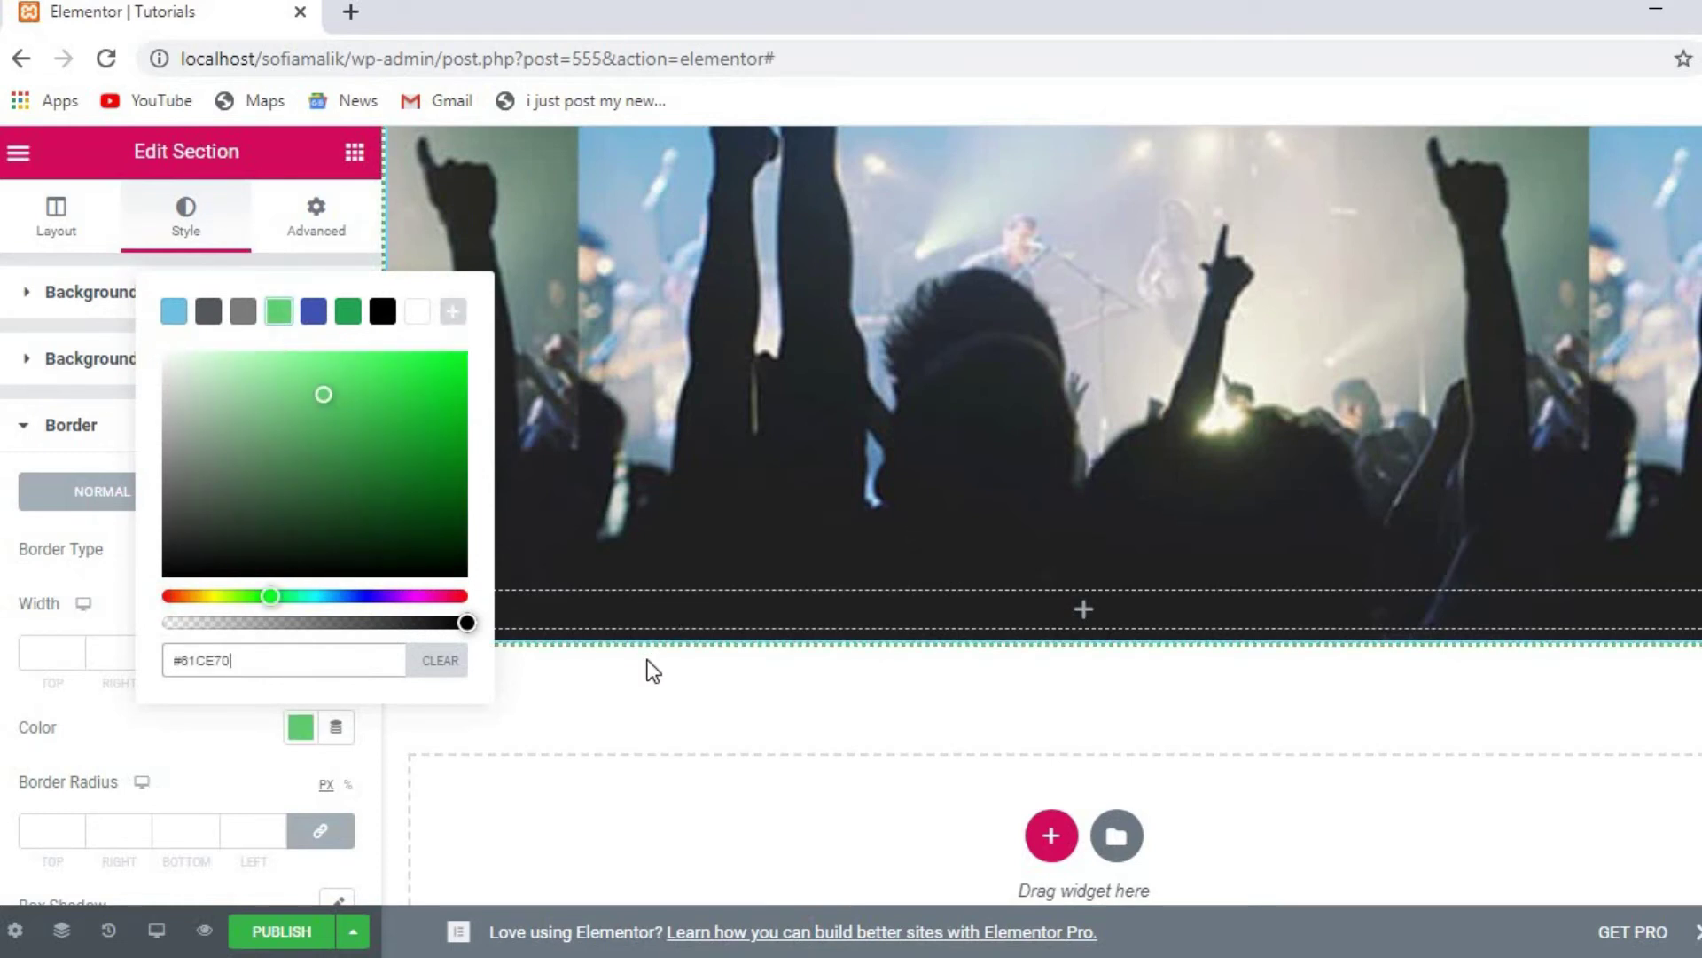
pyautogui.click(309, 319)
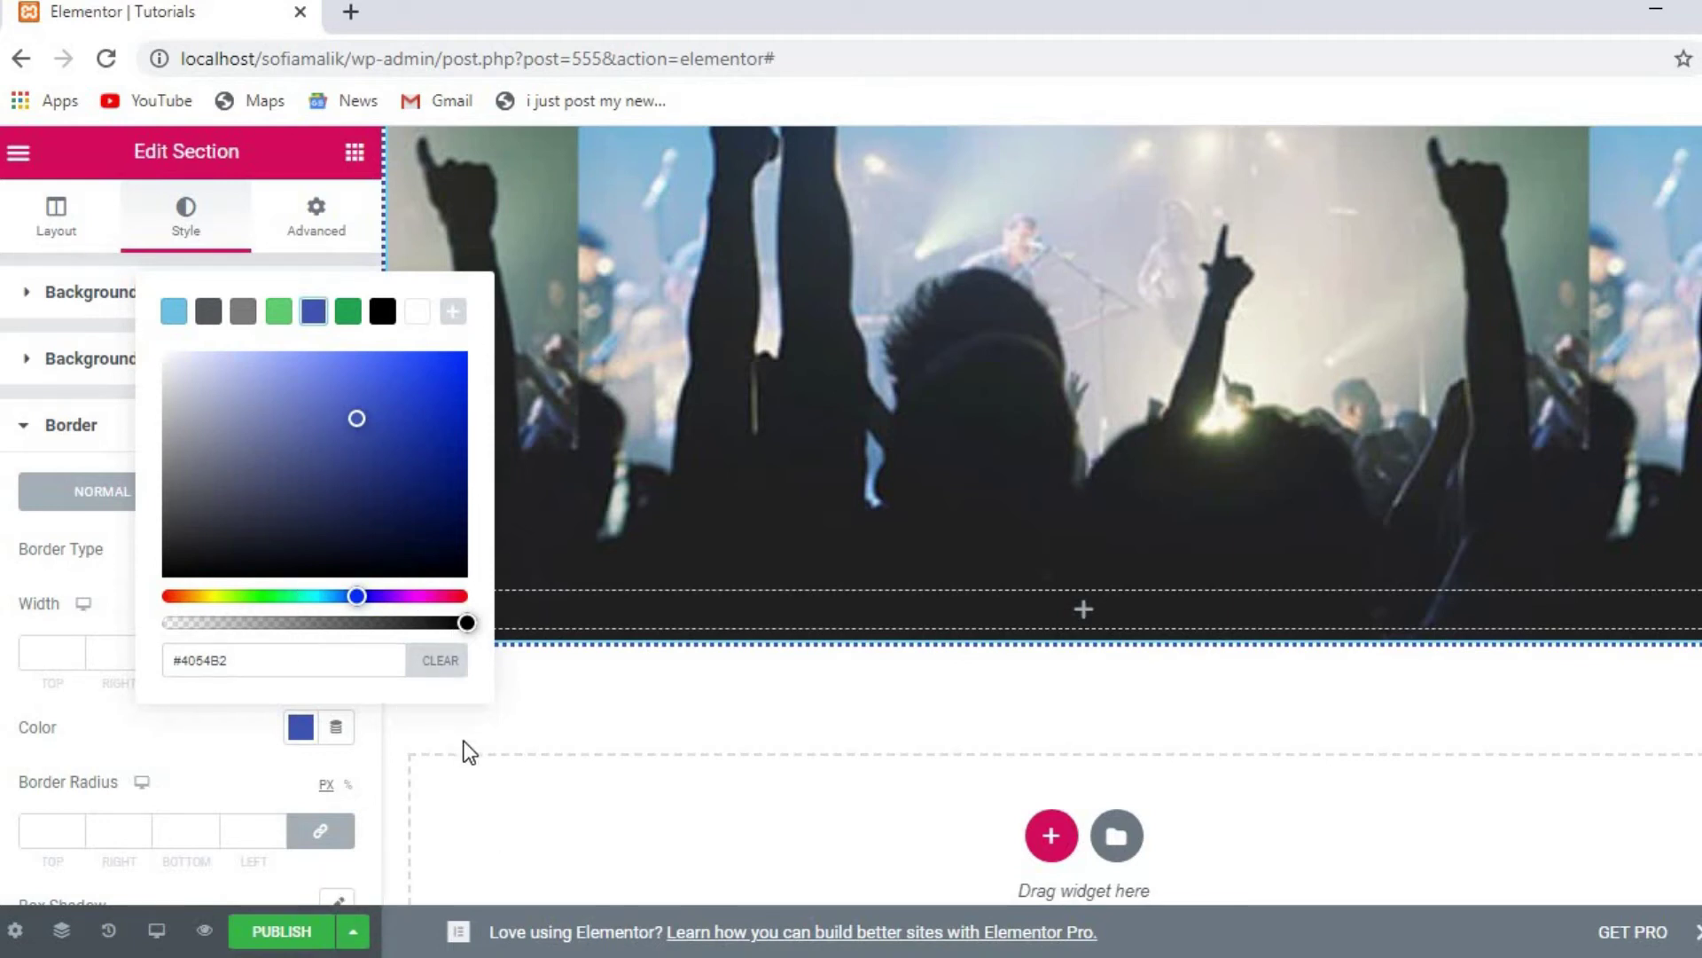
# Step: Try a border radius of 89 px on all corners of the section, then set it to 50 px
pyautogui.click(39, 833)
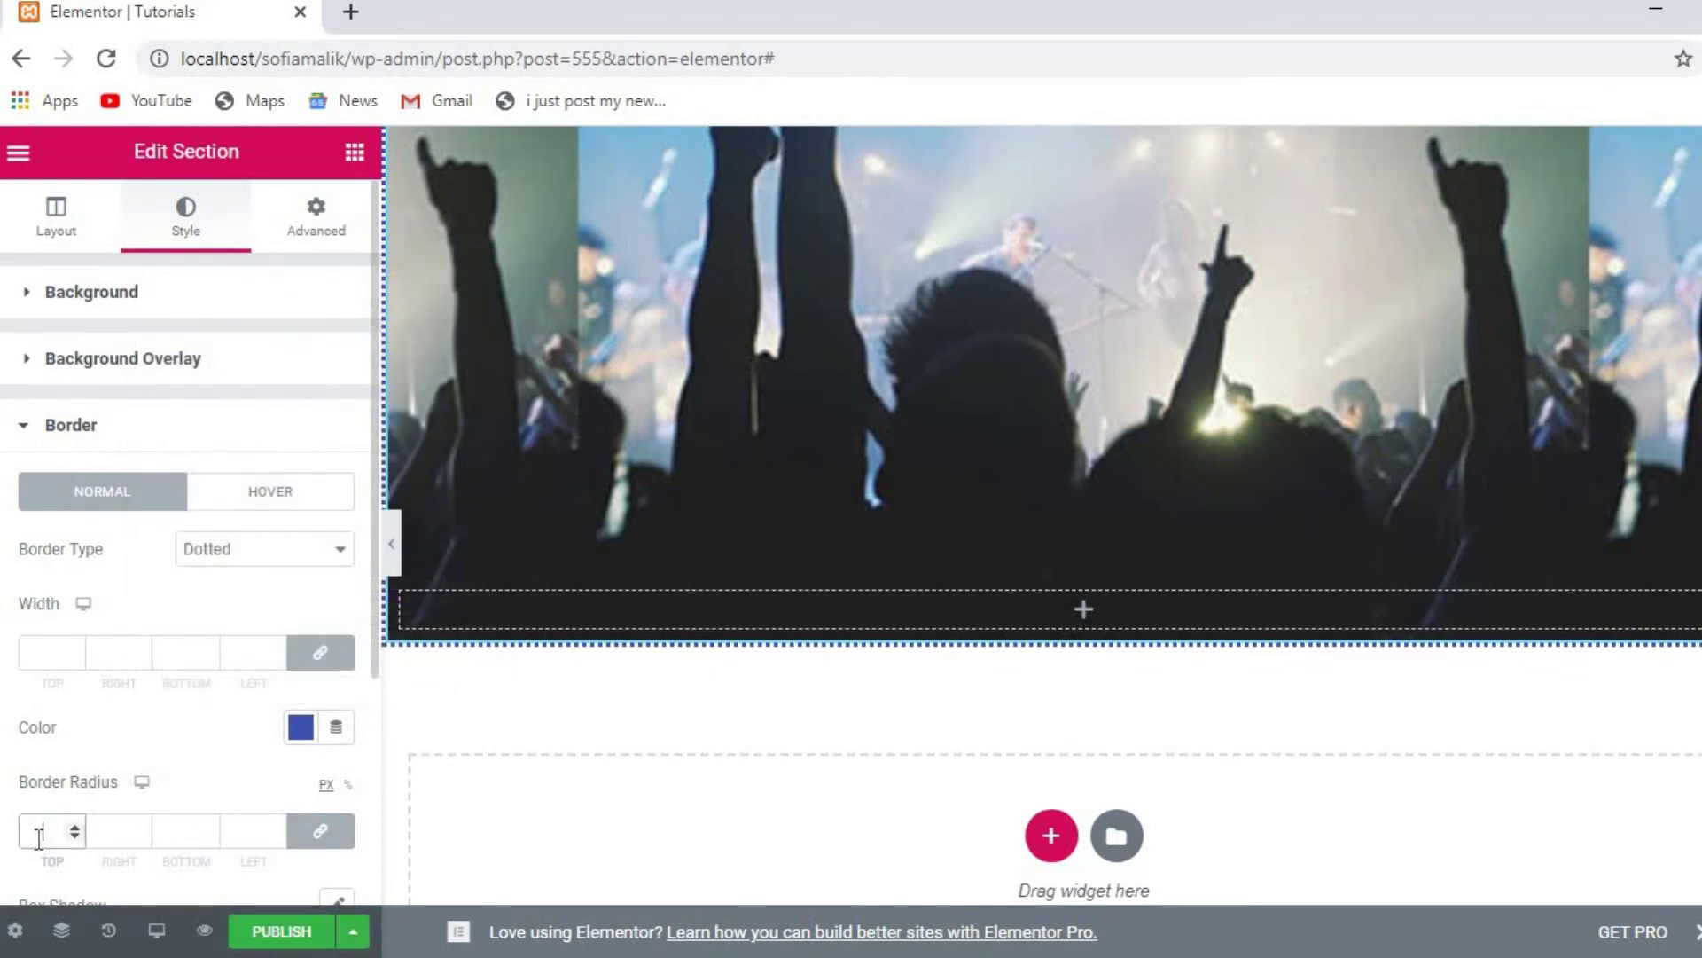
pyautogui.write('89')
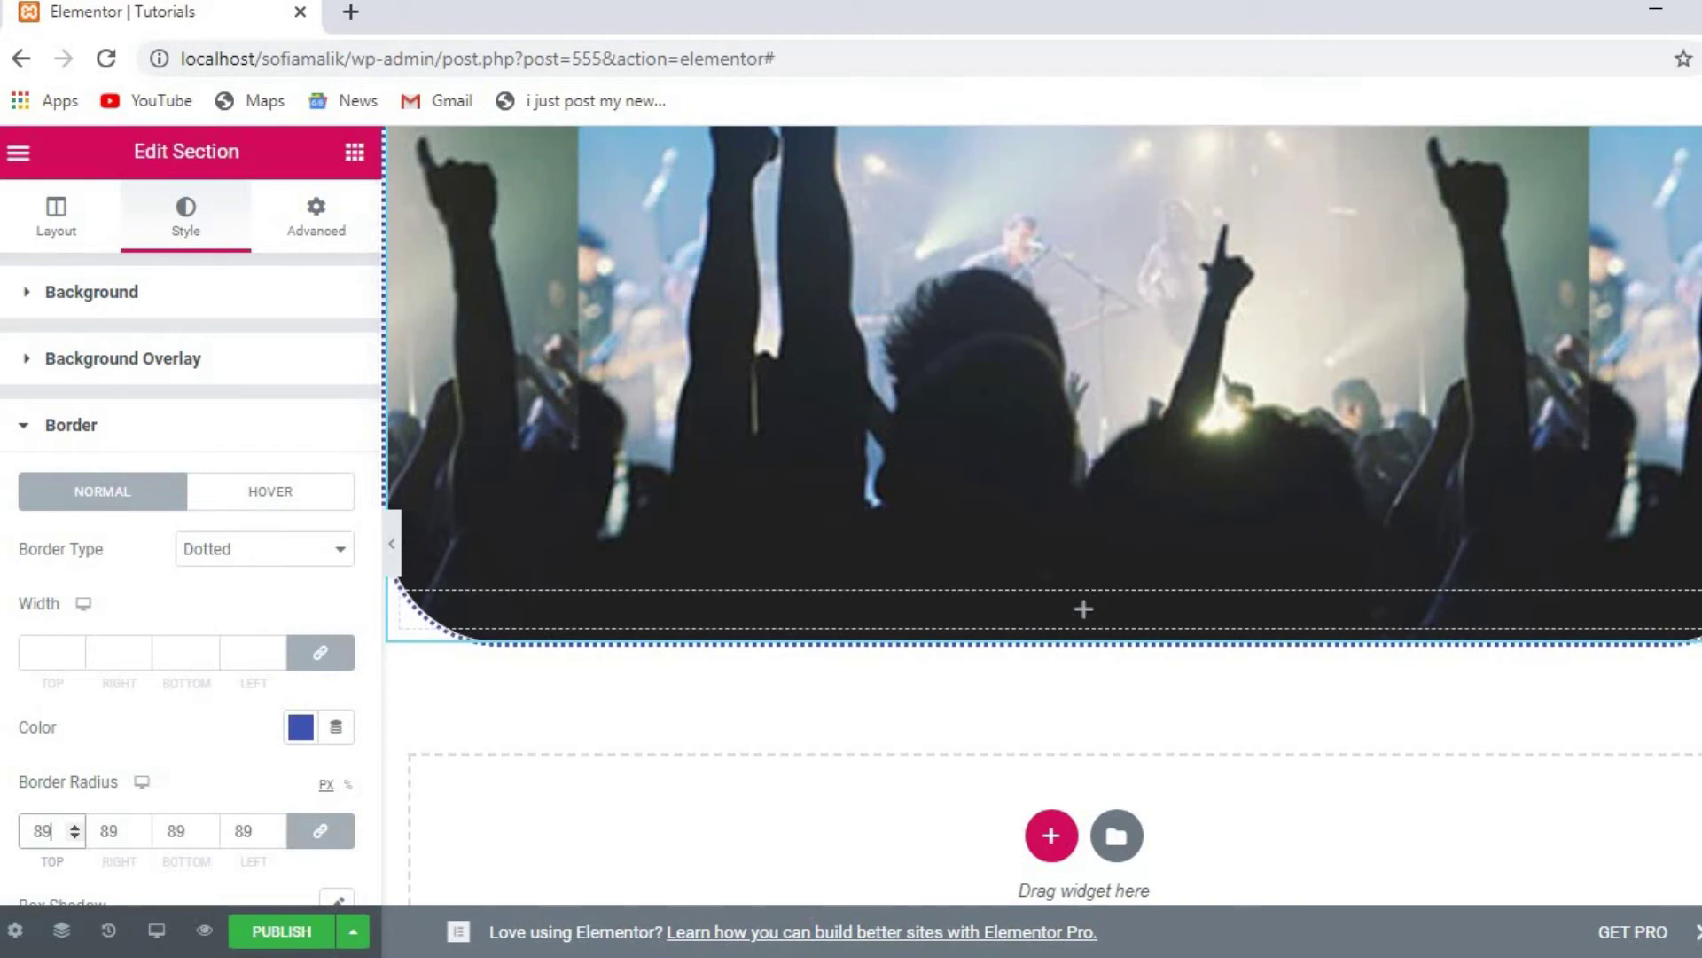
pyautogui.scroll(3, 593, 791)
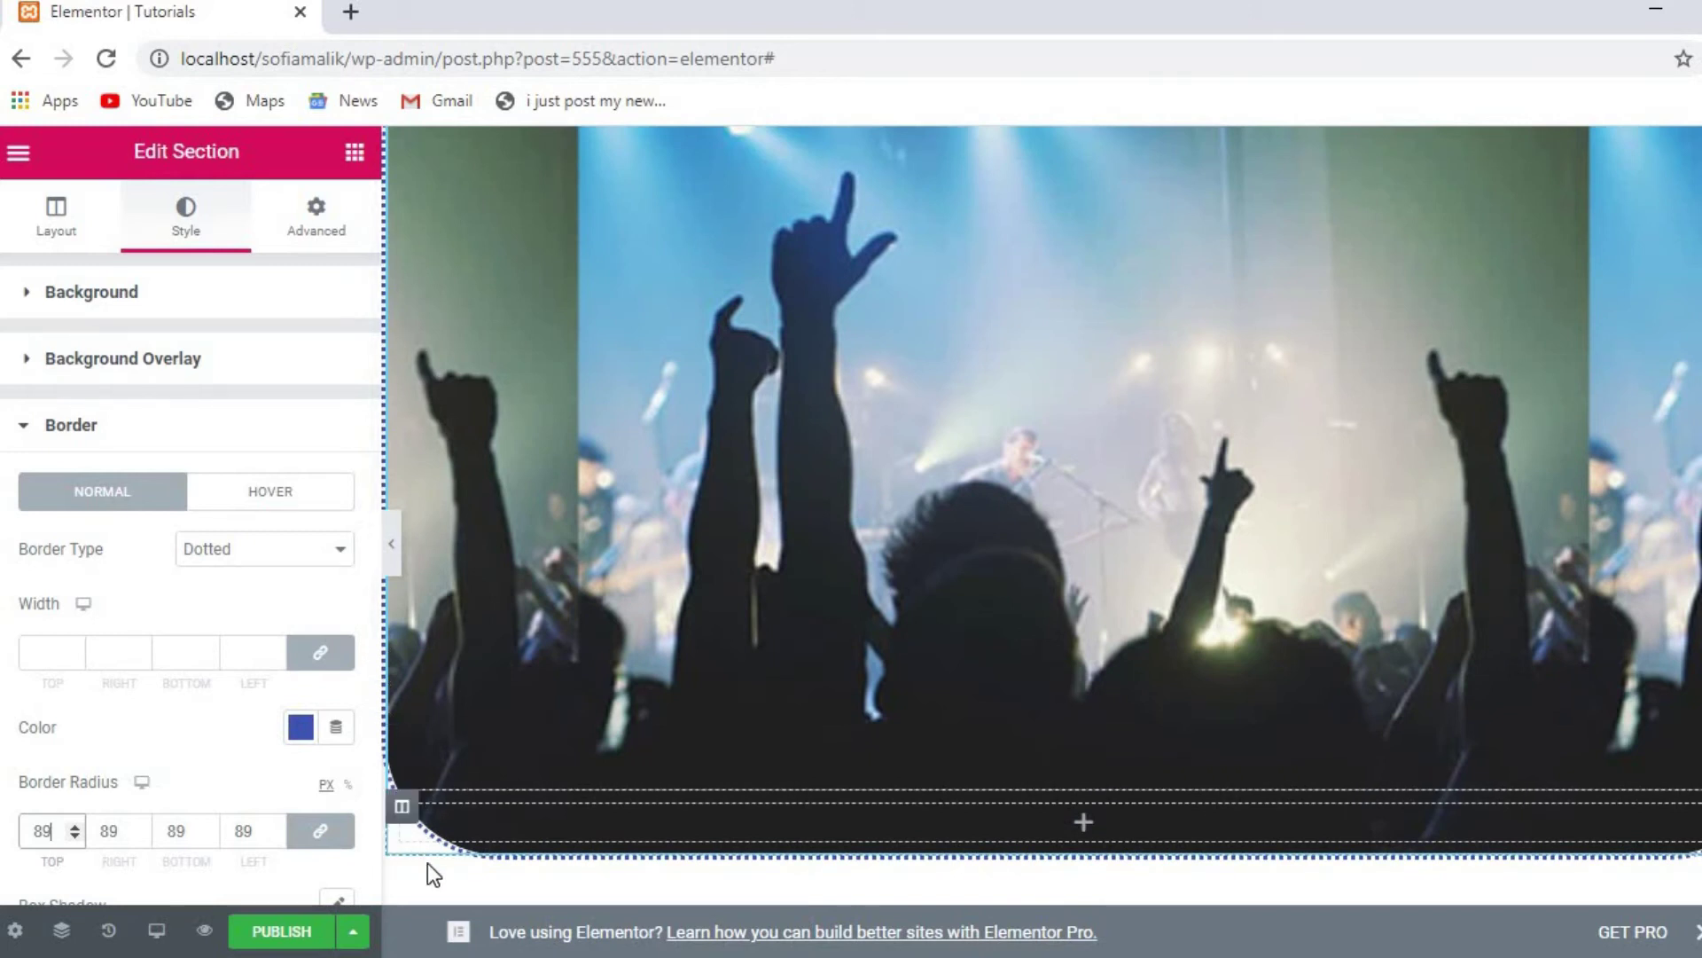
pyautogui.click(117, 831)
pyautogui.press('BackSpace')
pyautogui.press('BackSpace')
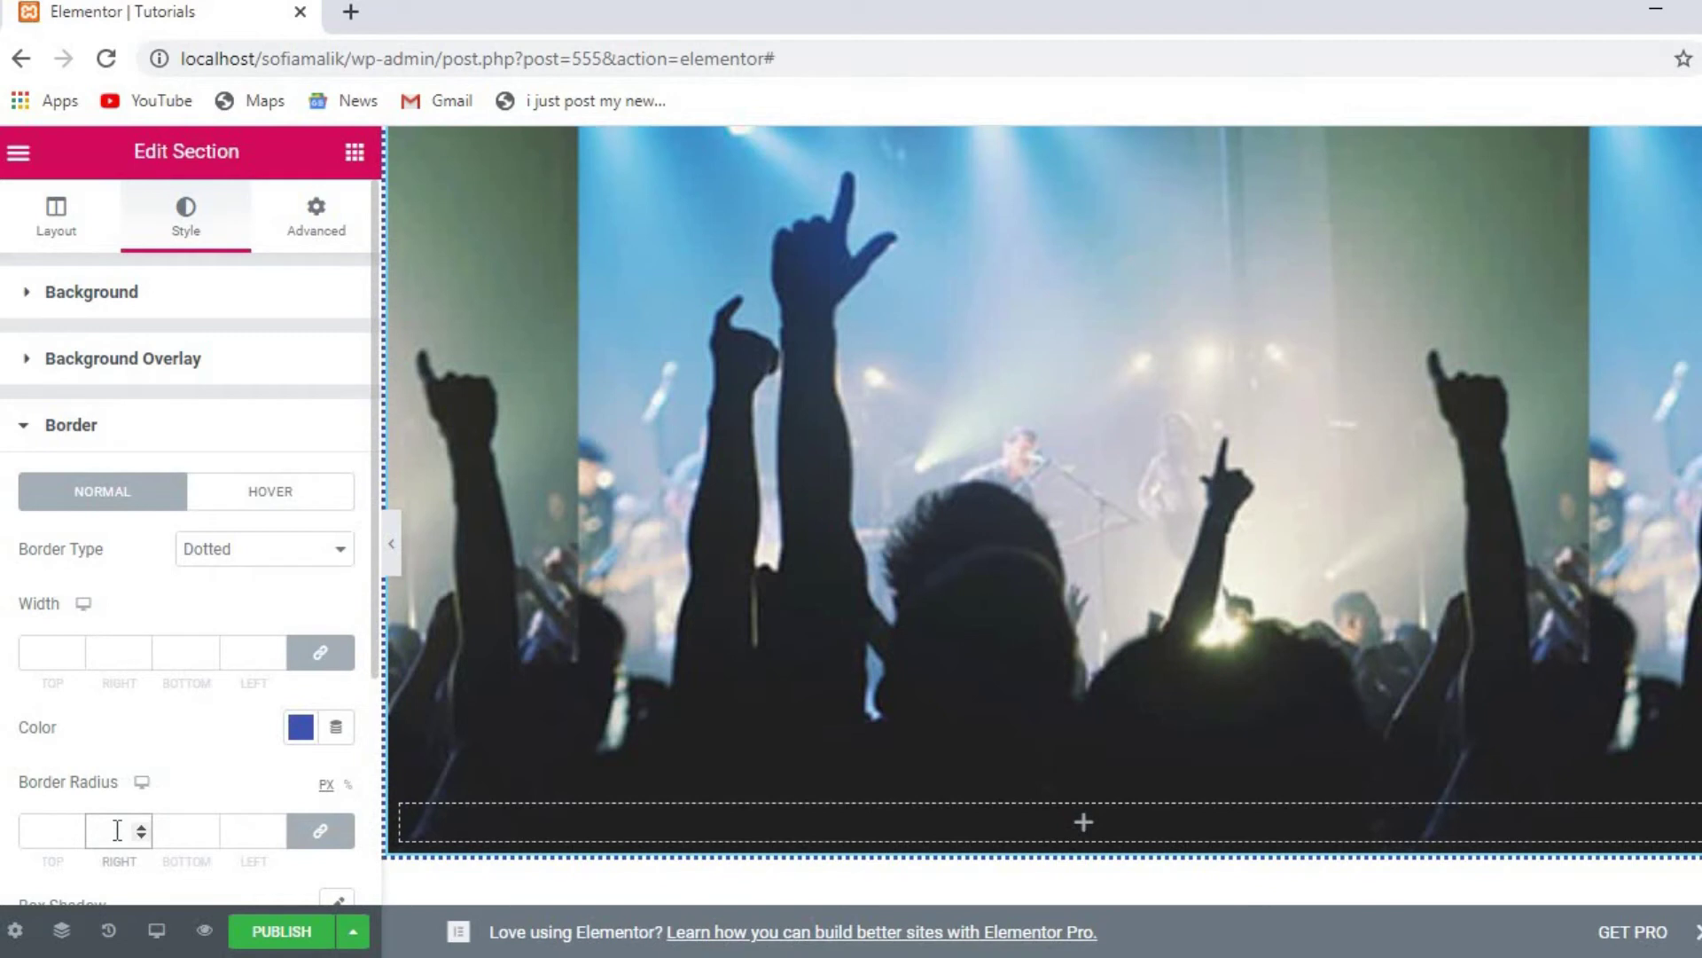
pyautogui.write('50')
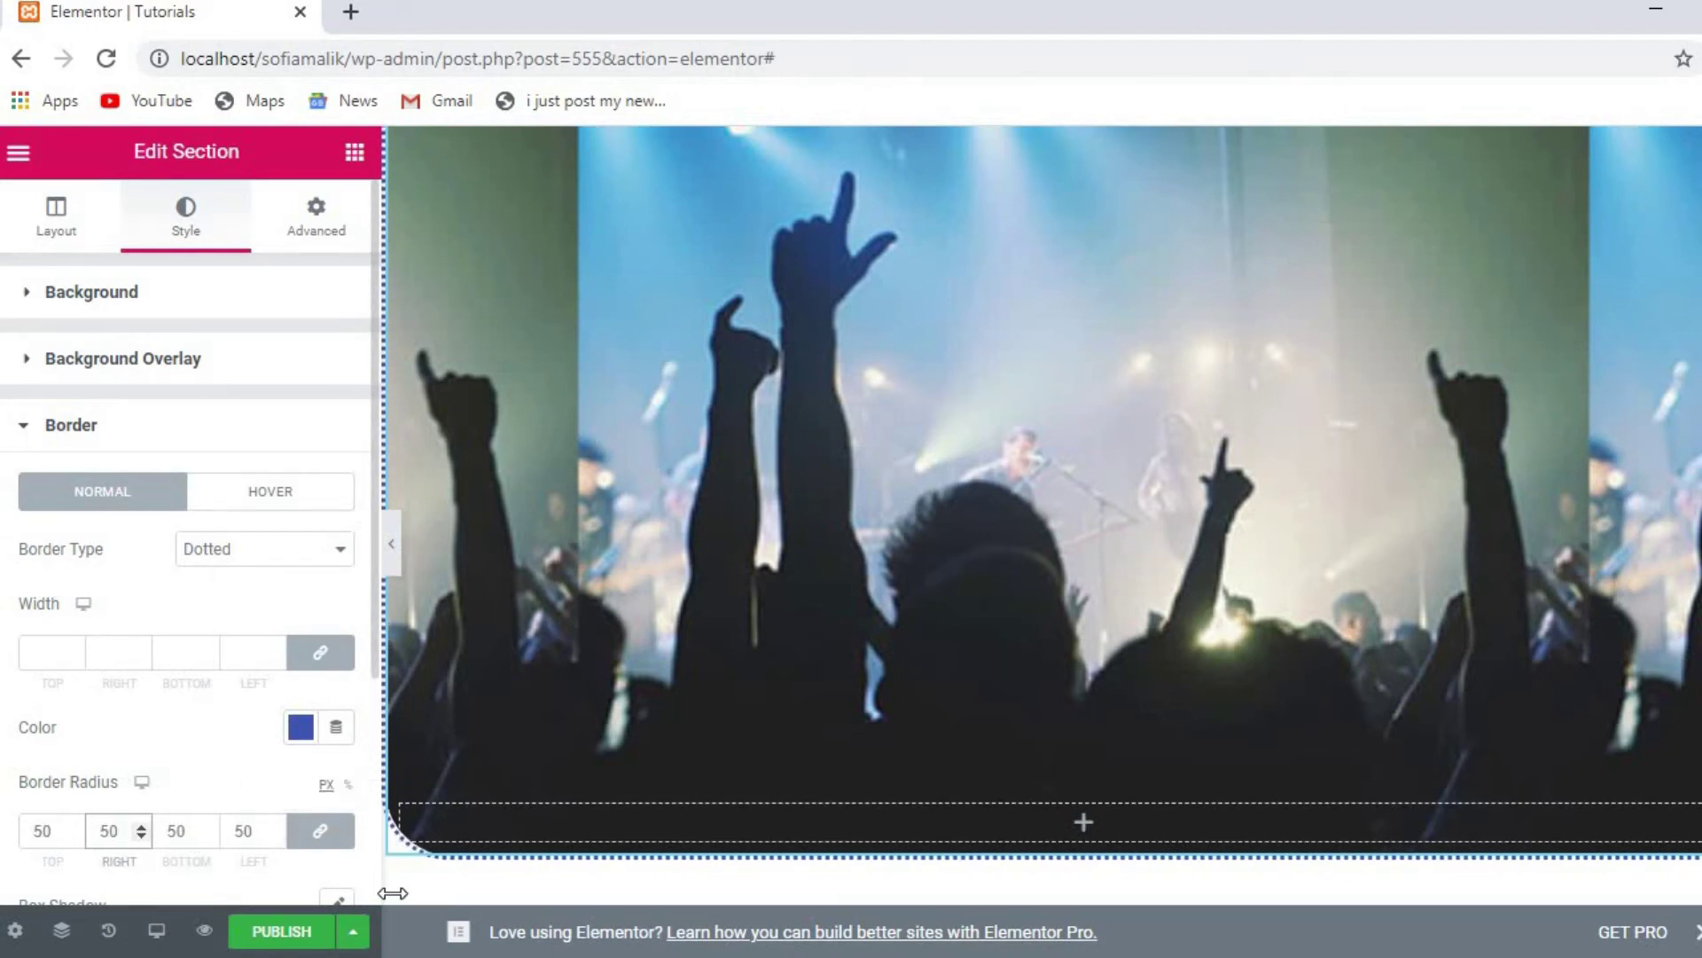
# Step: Try the Curve type for the section's top shape divider, then set the type to Book
pyautogui.scroll(-4, 368, 876)
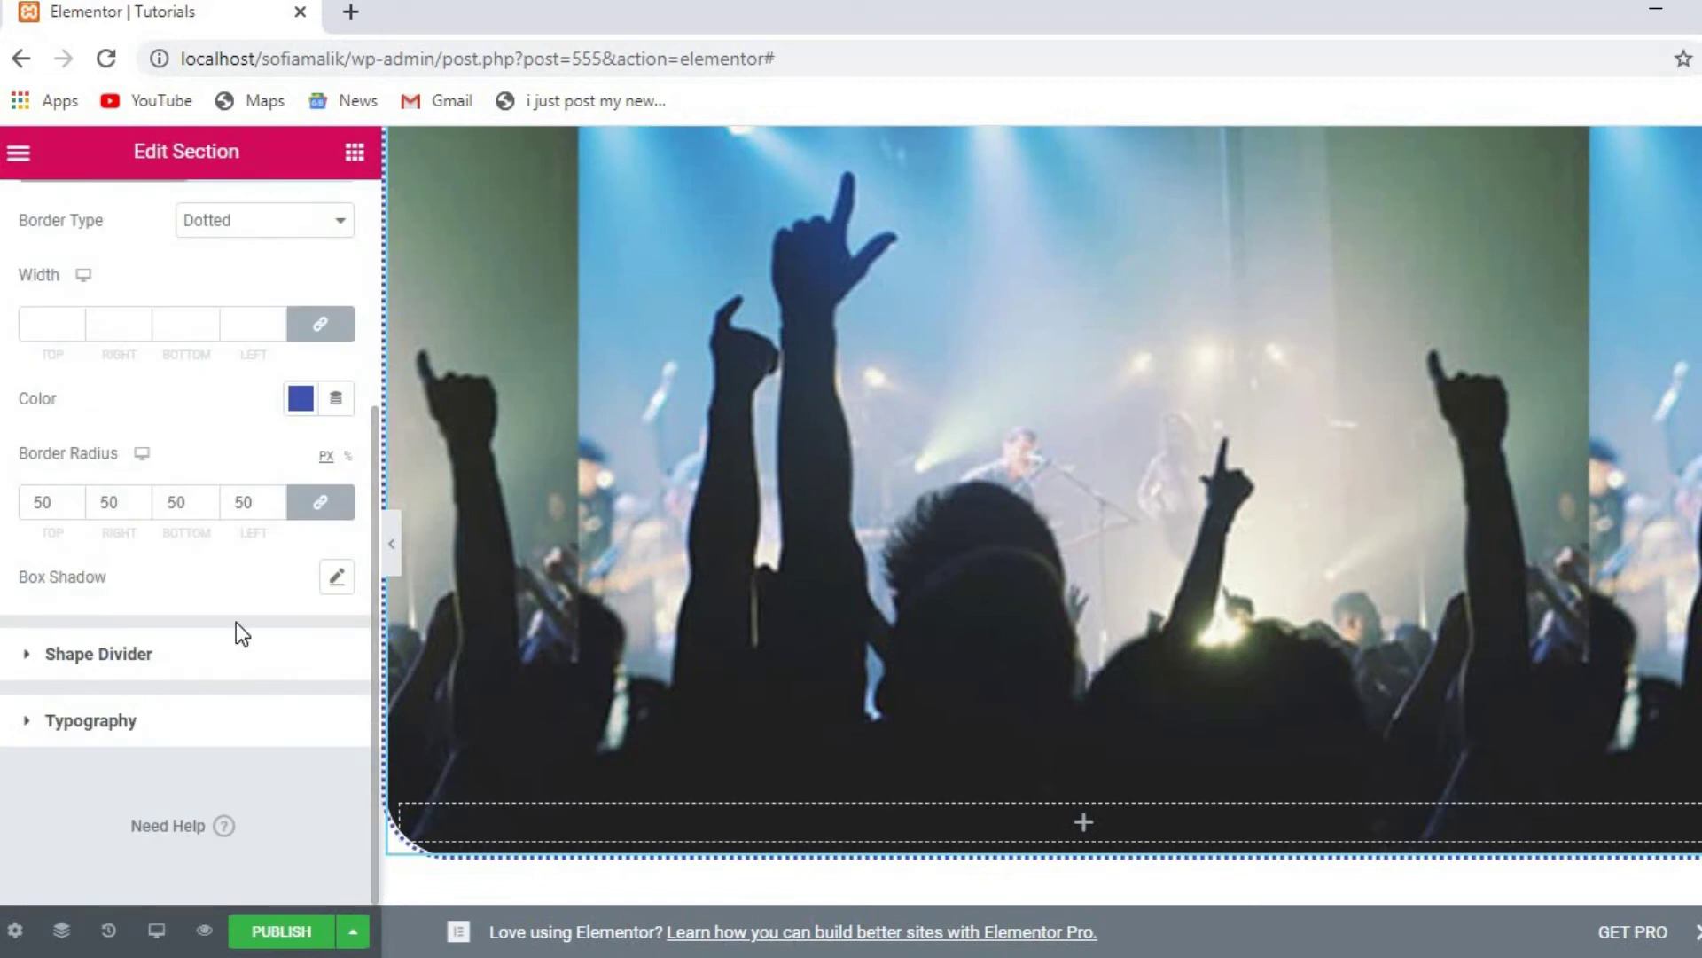
pyautogui.click(94, 657)
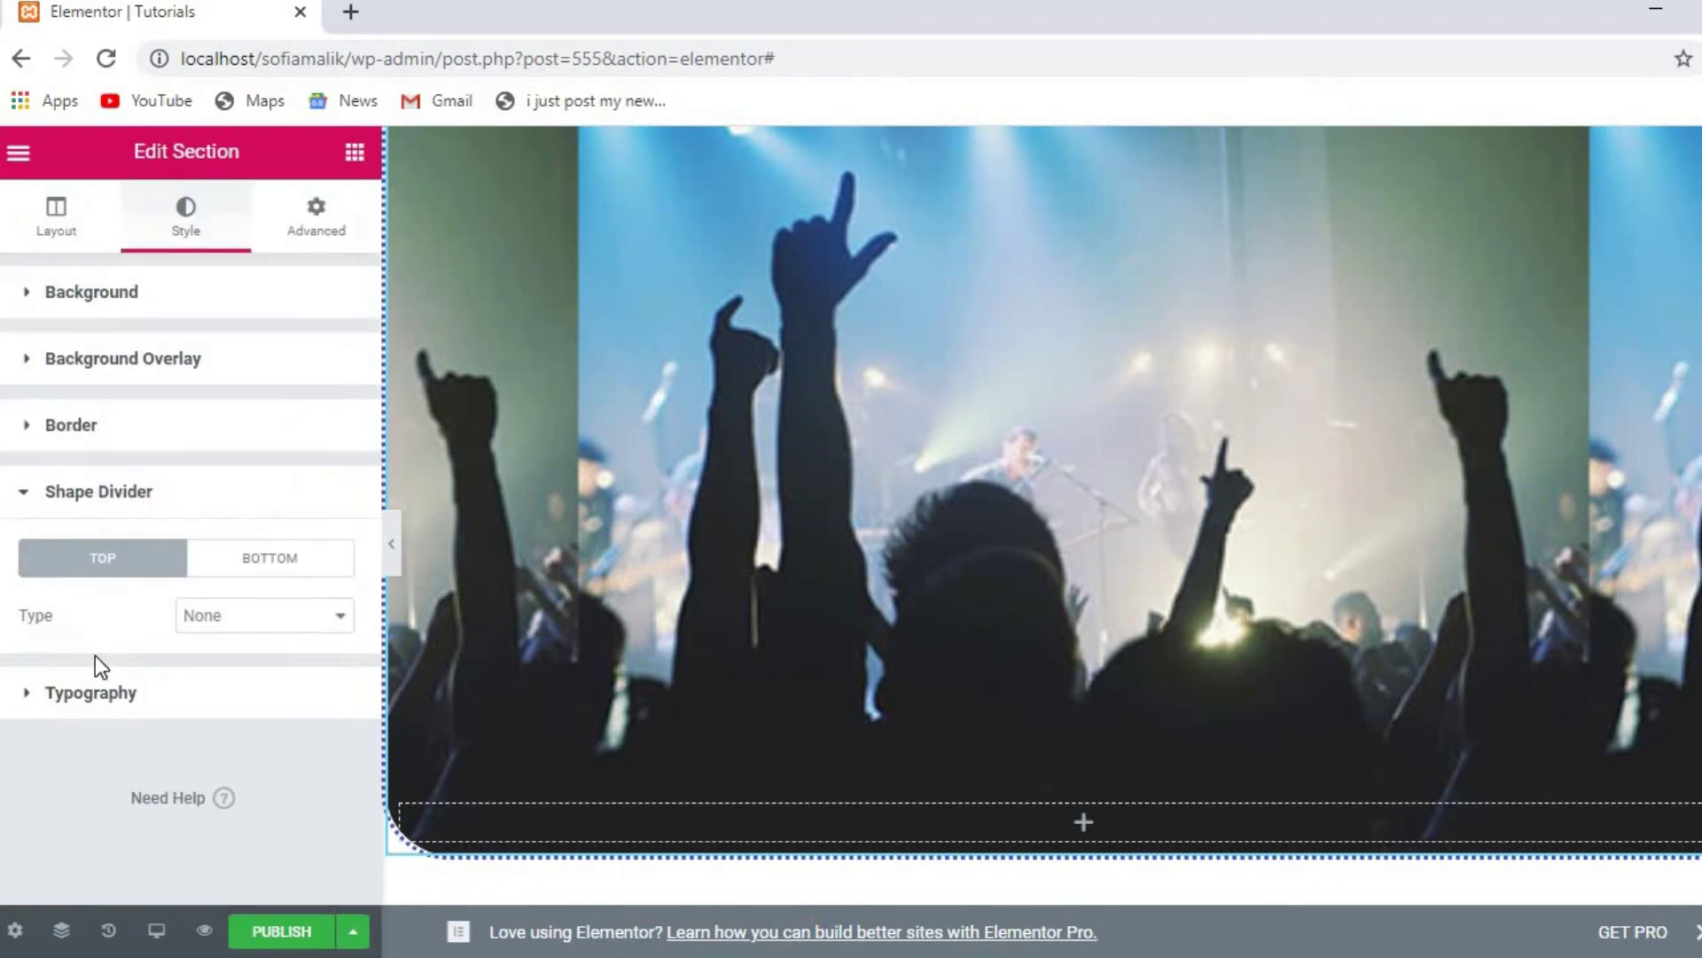
pyautogui.click(341, 618)
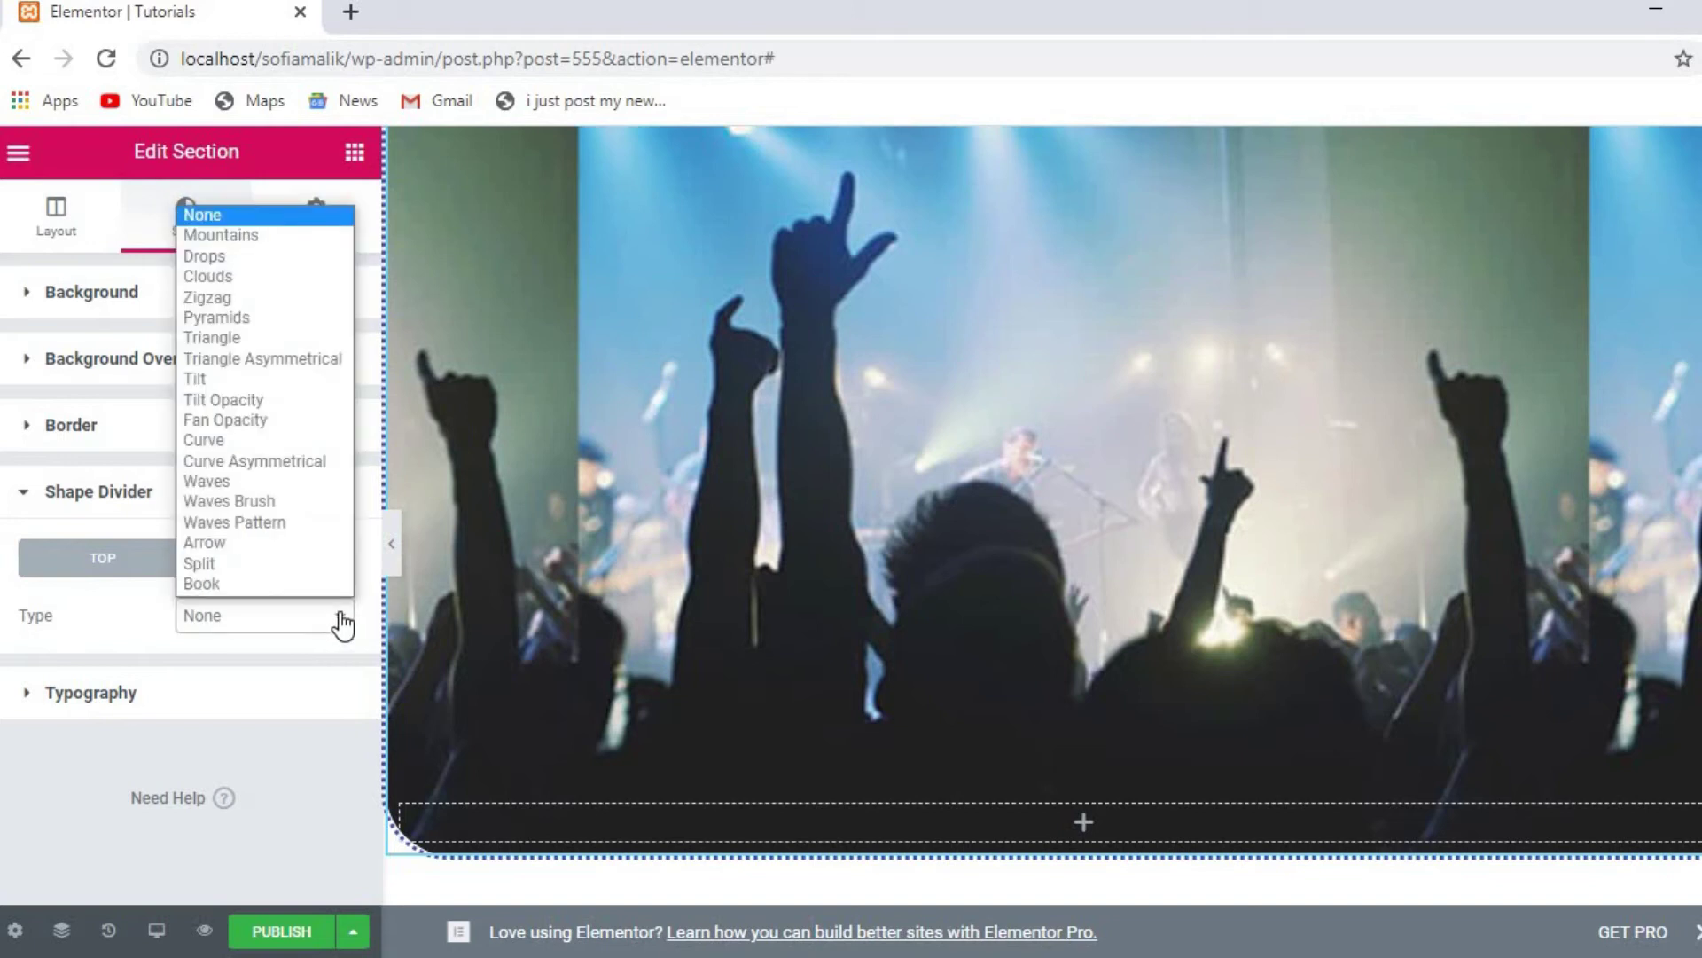
pyautogui.click(225, 441)
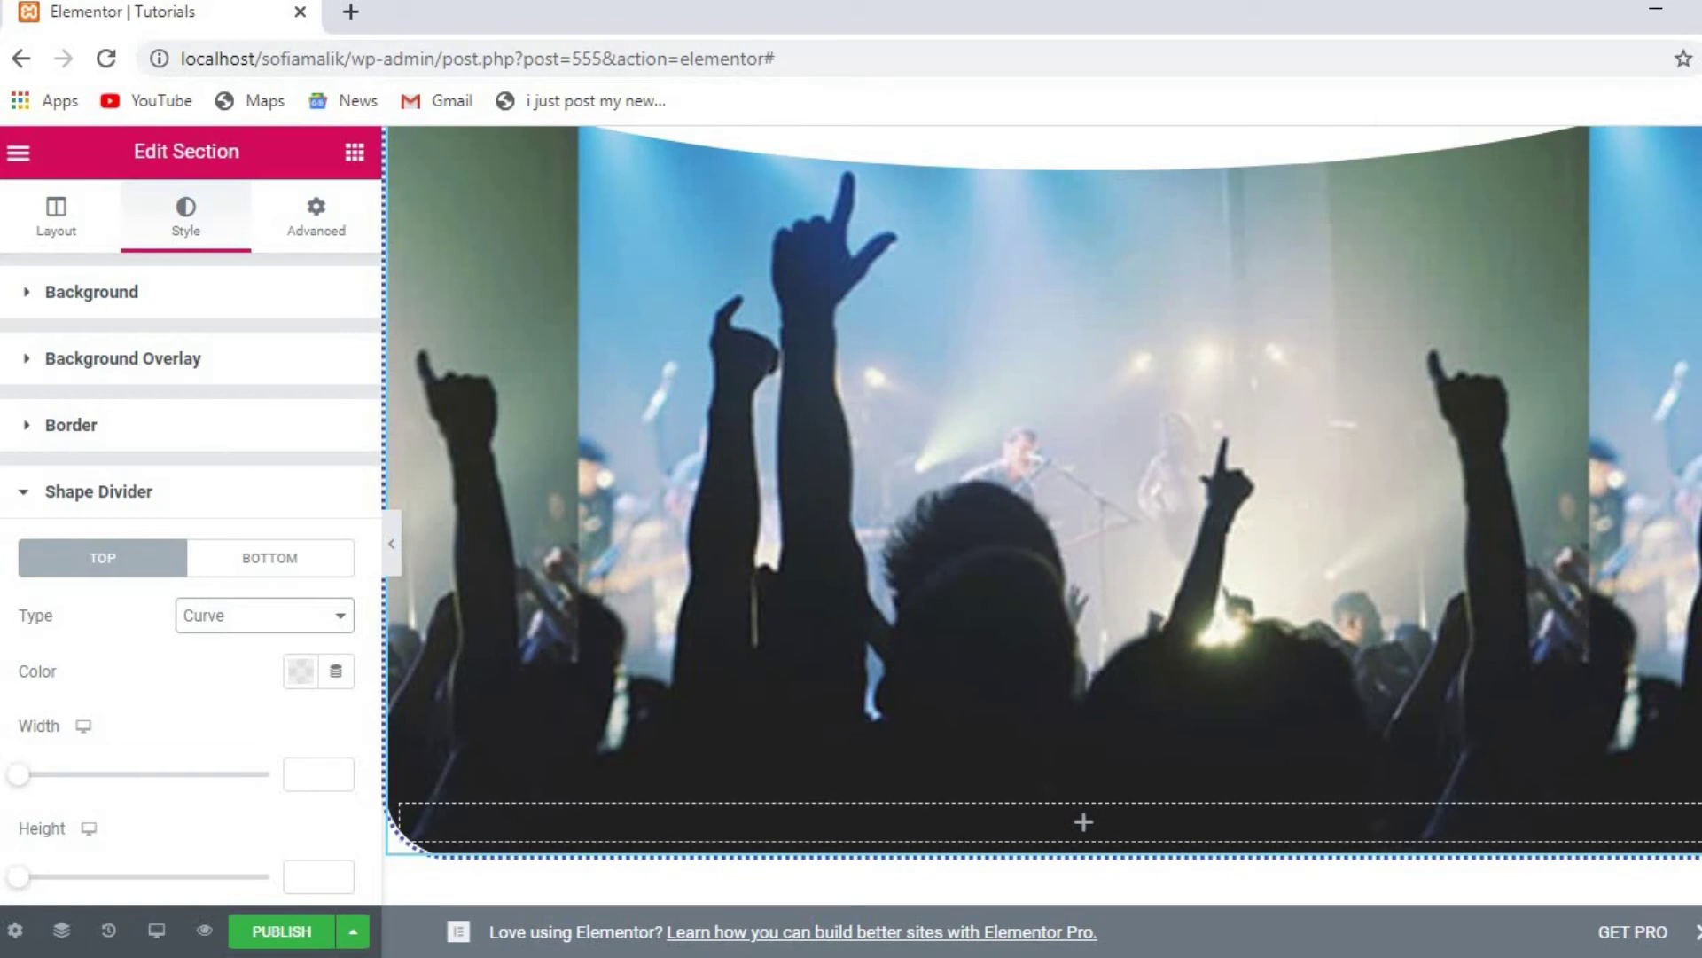
pyautogui.scroll(1, 1042, 516)
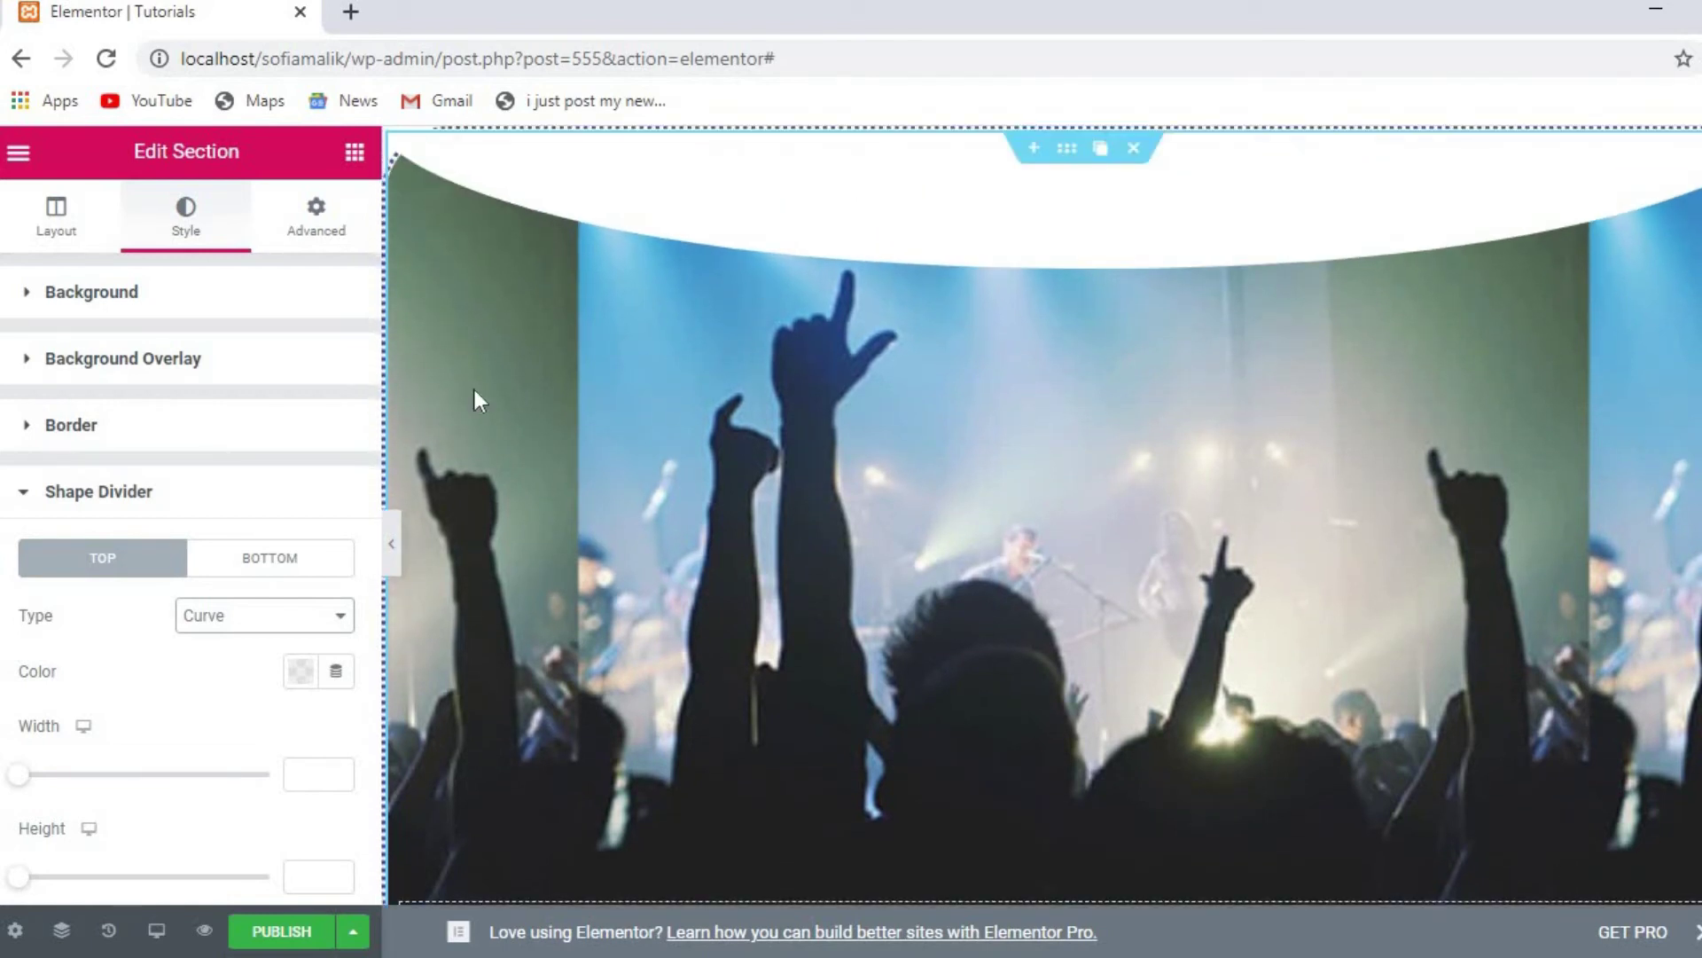
pyautogui.click(341, 618)
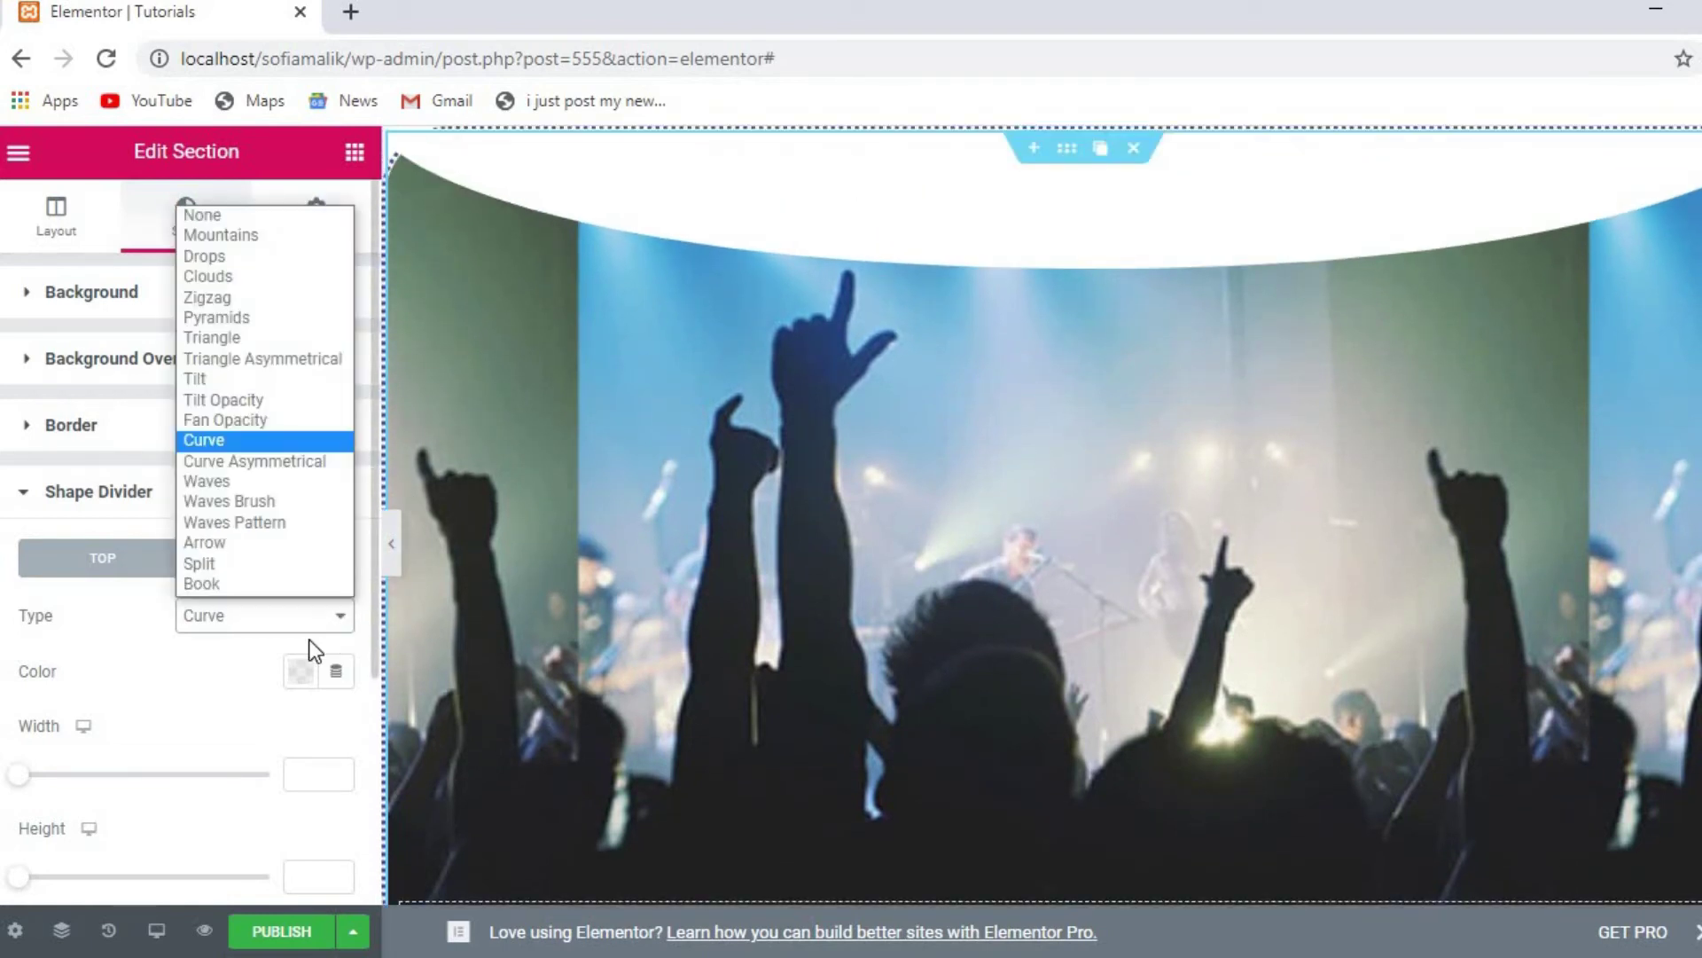
pyautogui.click(207, 582)
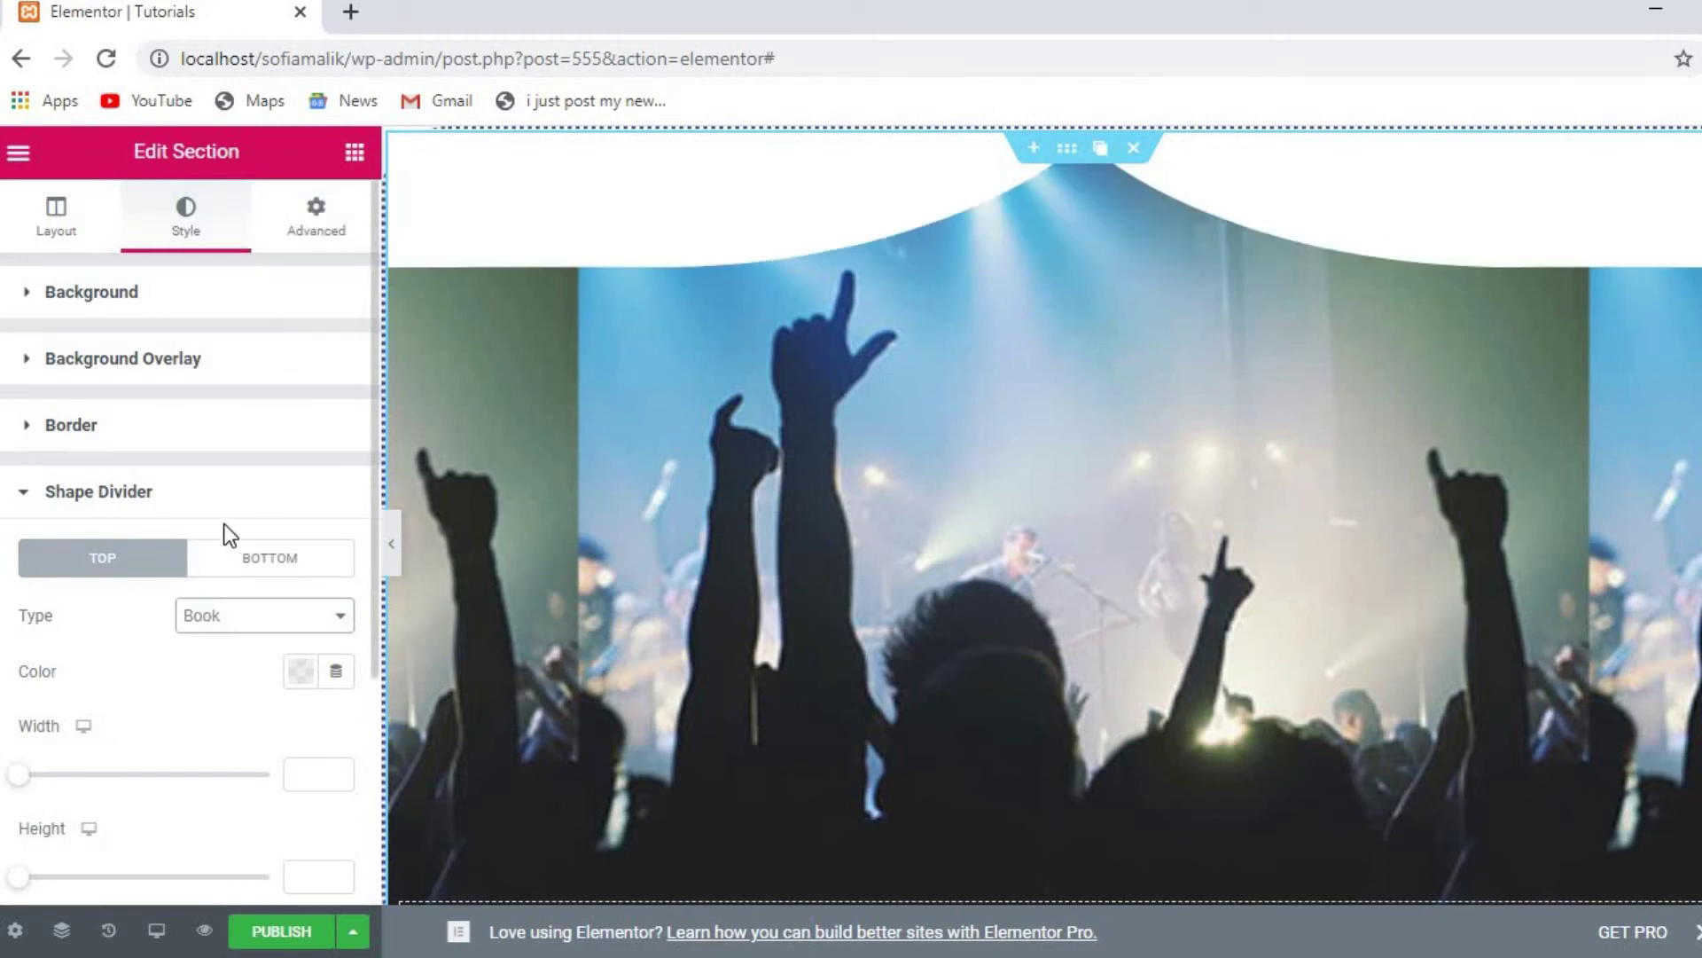
# Step: Try the Split and Arrow types for the section's top shape divider, then set the type to Clouds
pyautogui.click(346, 612)
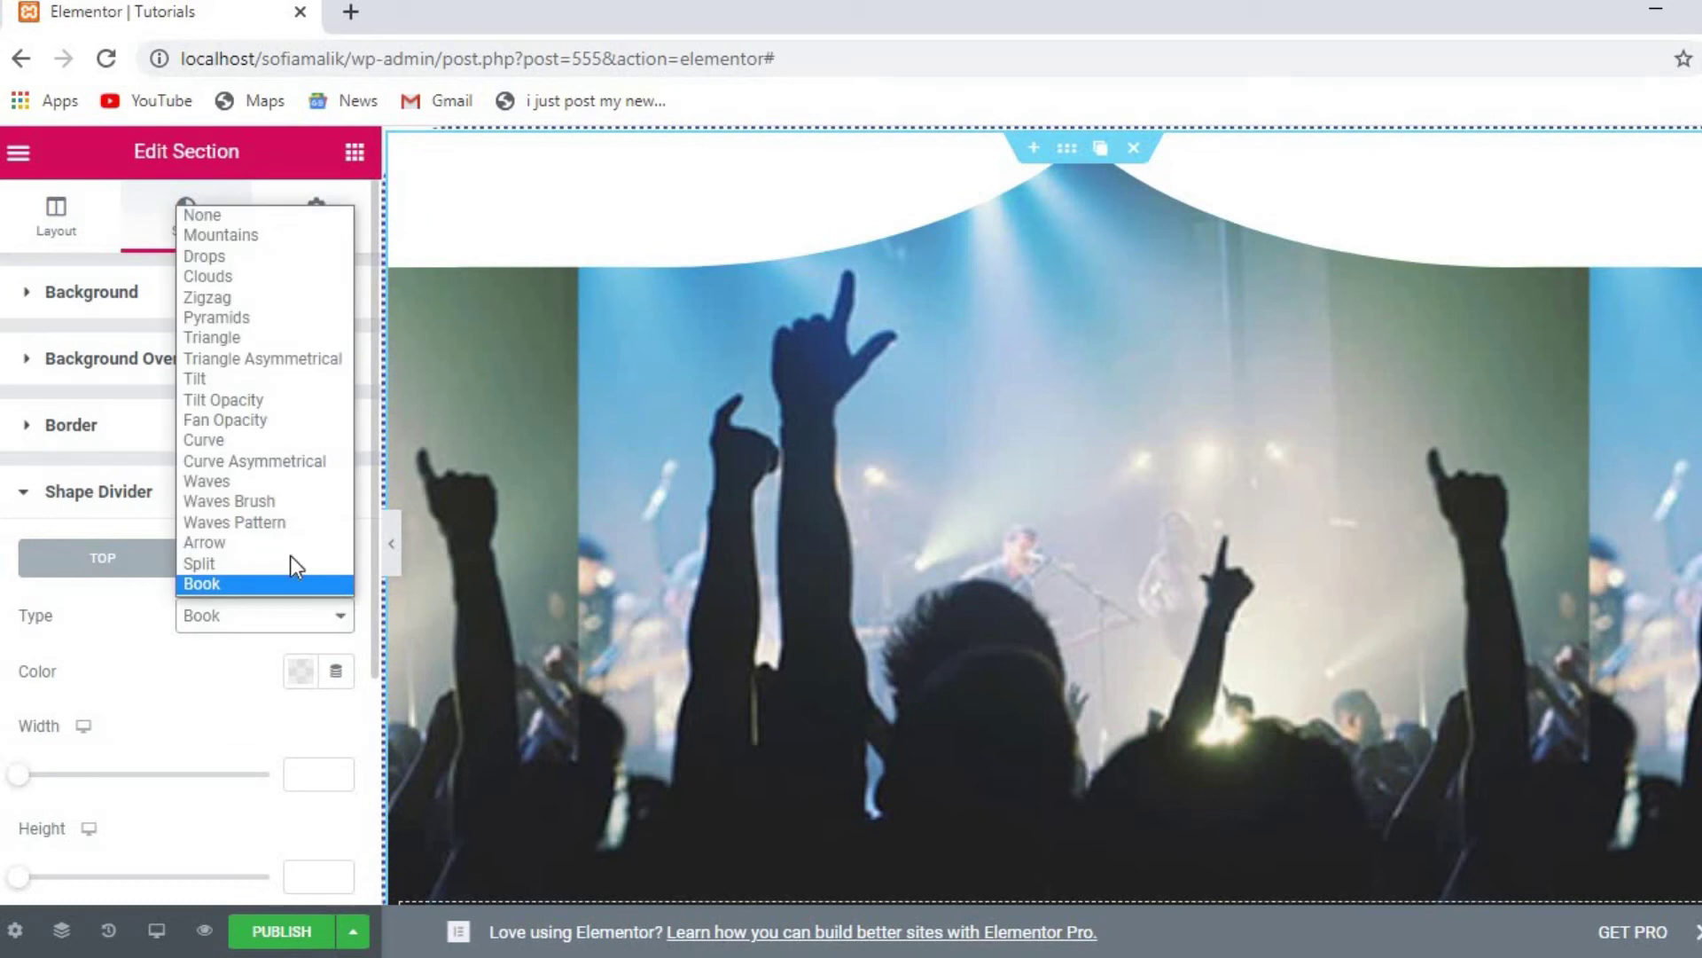
pyautogui.click(252, 571)
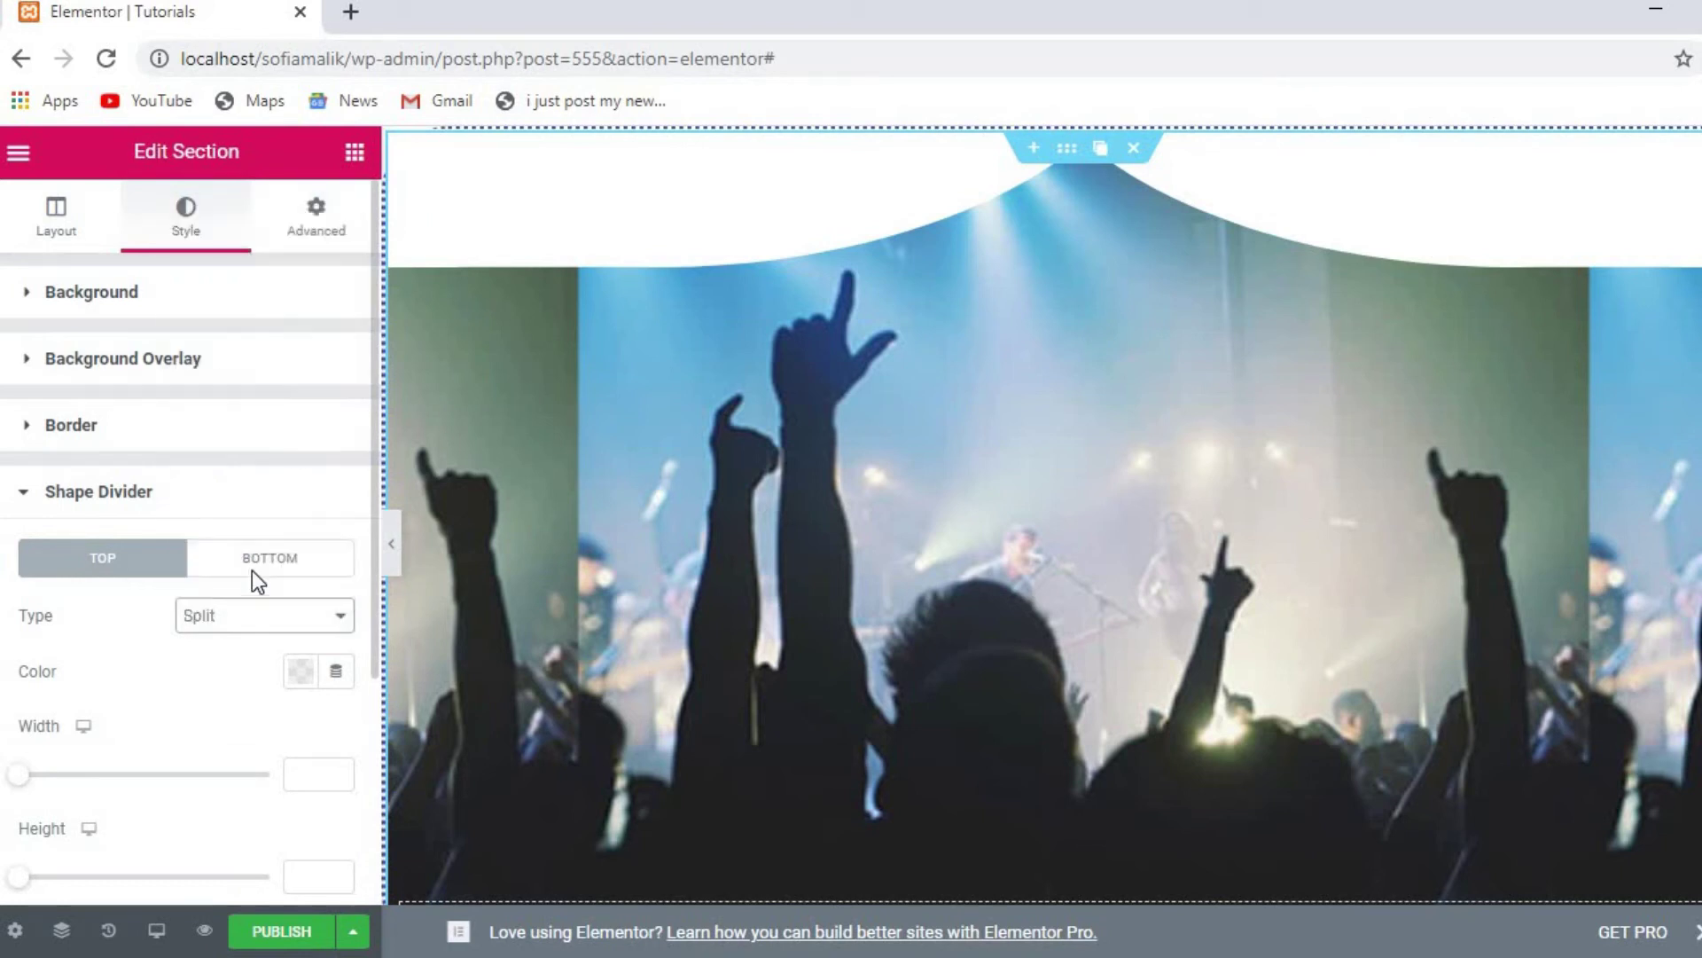
pyautogui.click(346, 621)
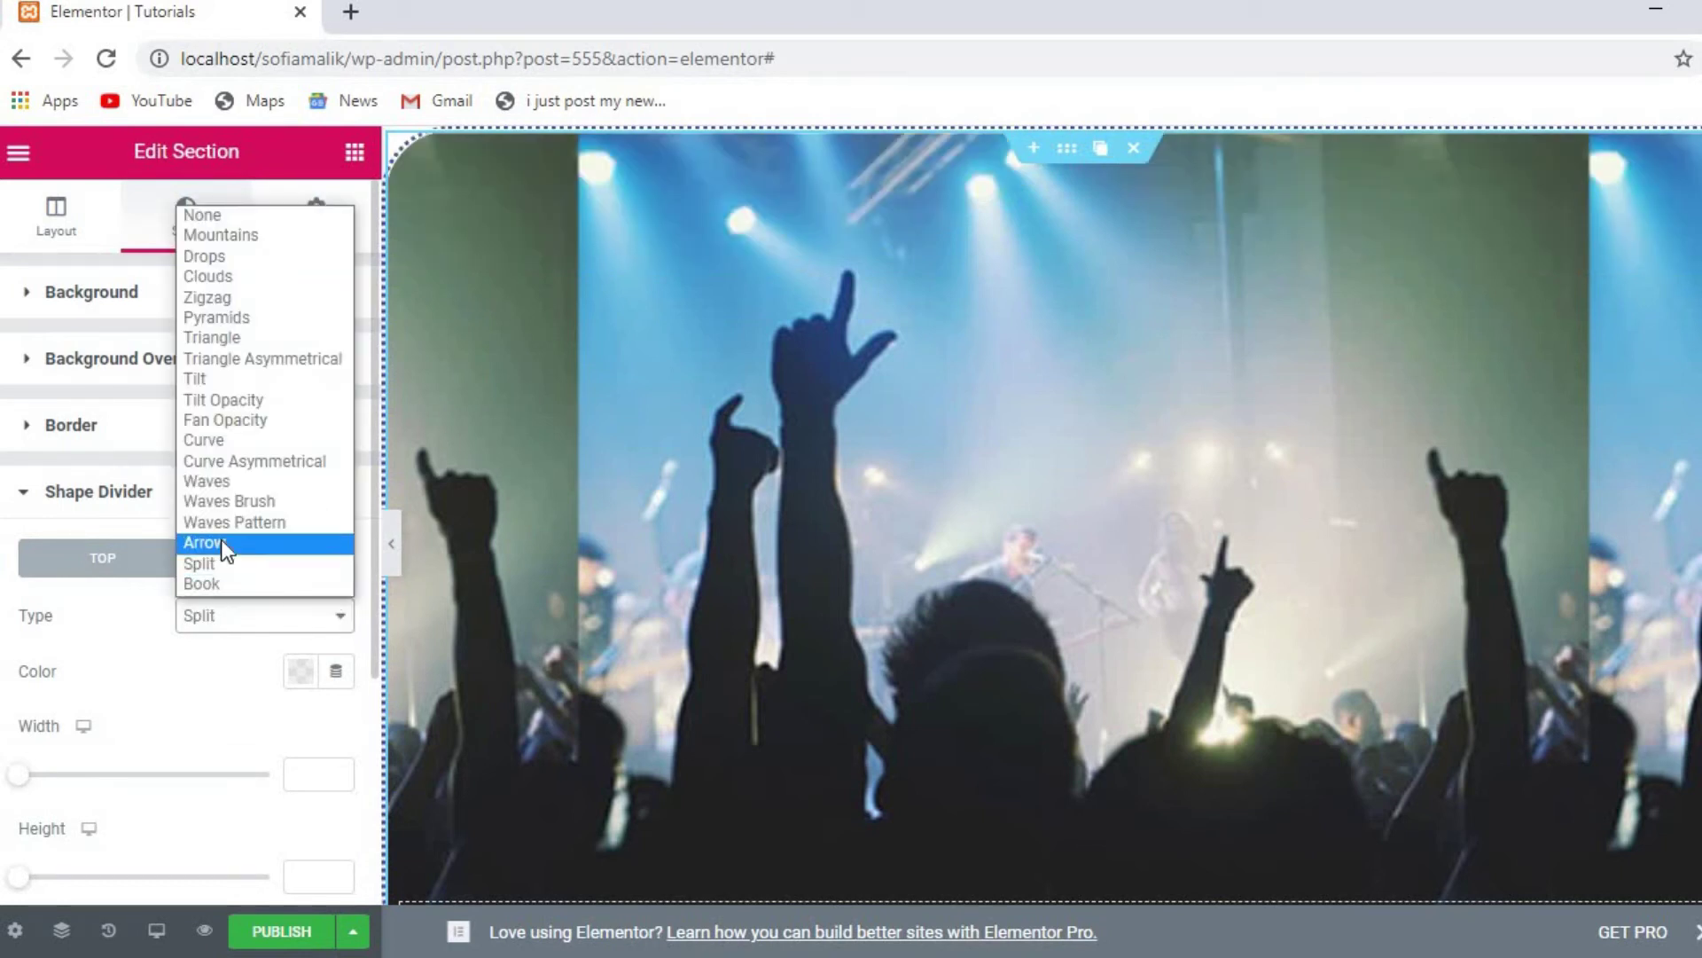
pyautogui.click(221, 539)
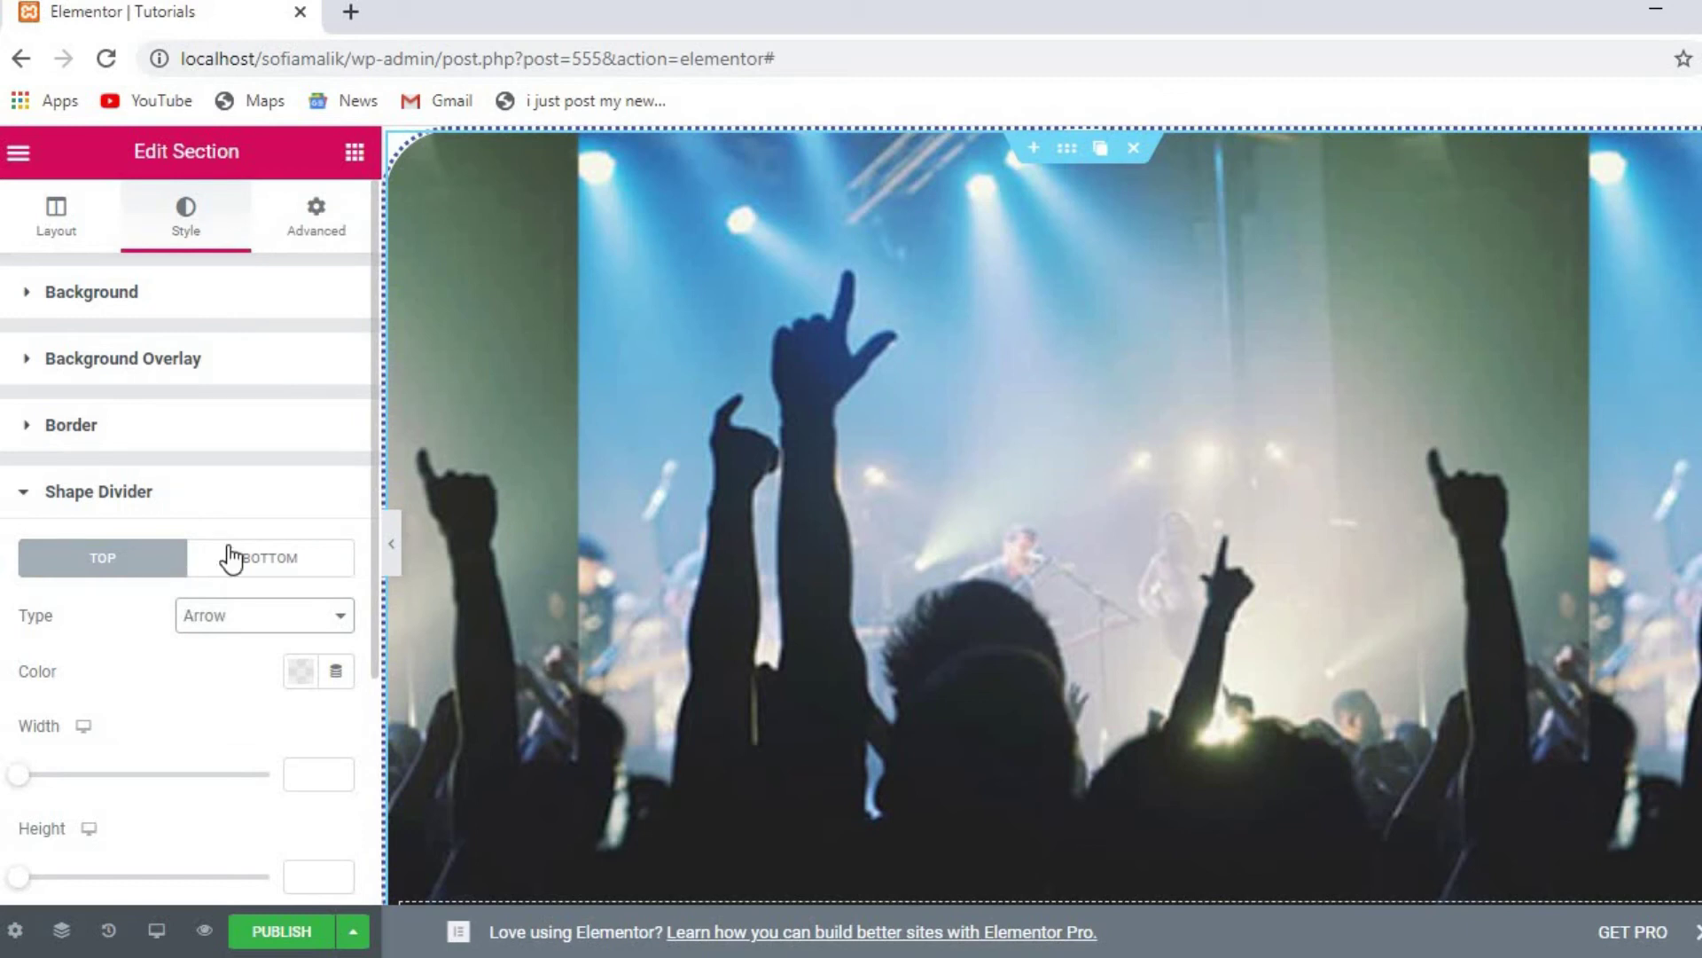
pyautogui.click(357, 619)
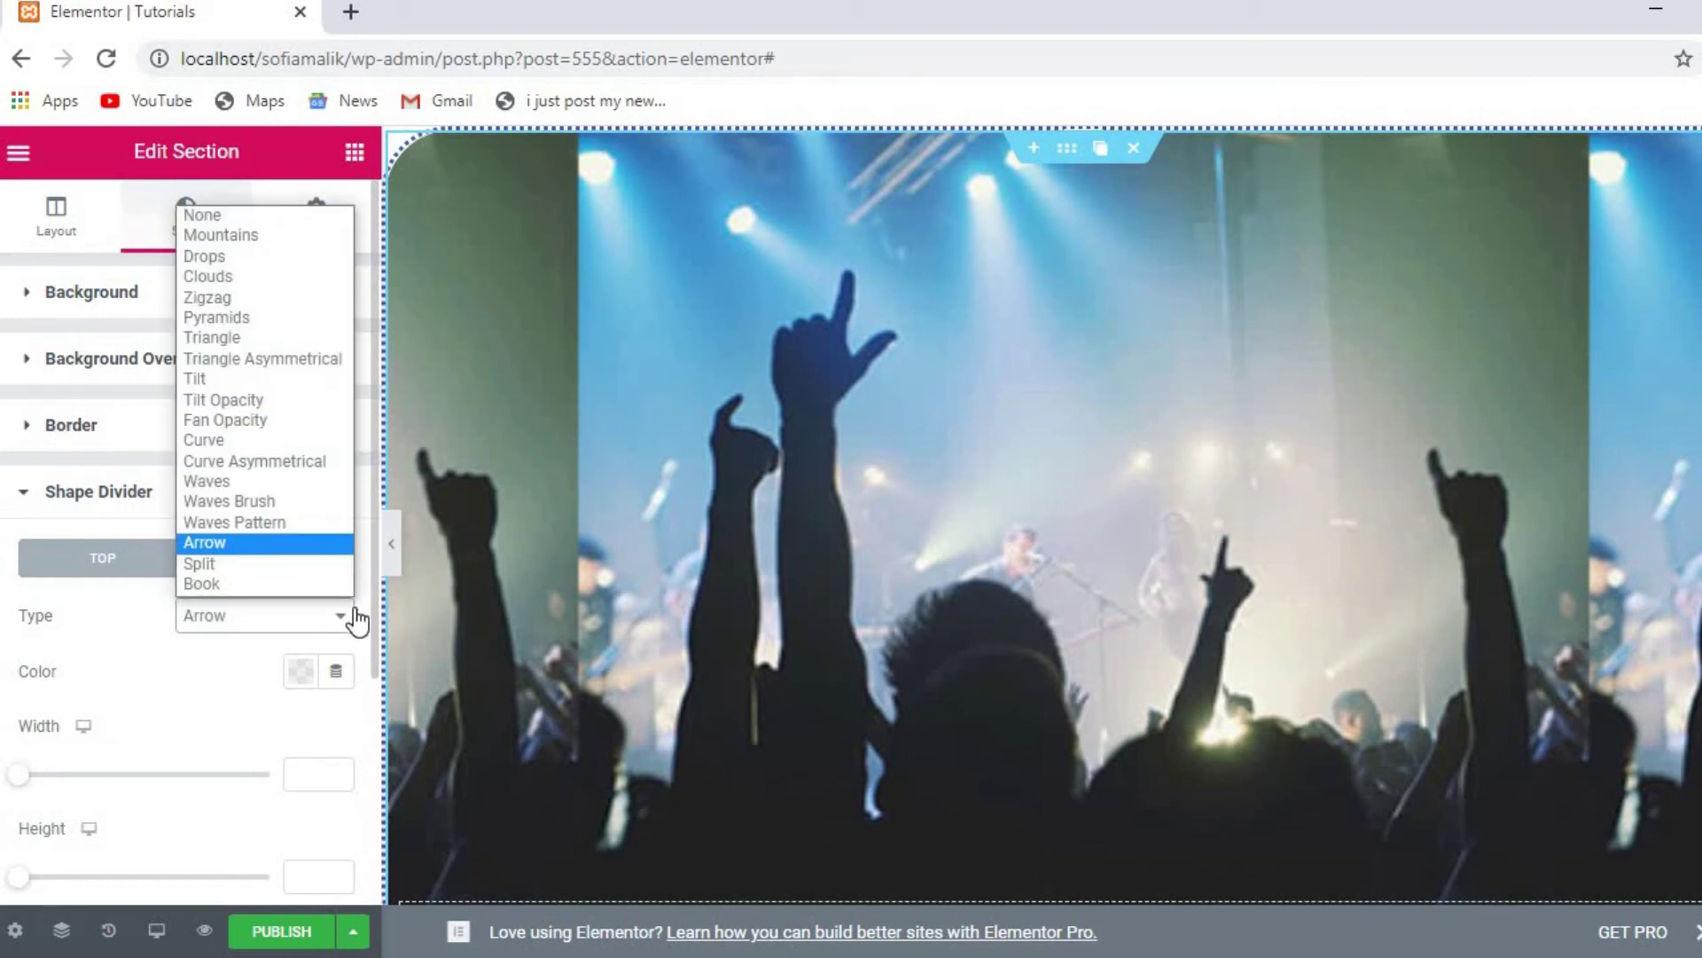
pyautogui.click(210, 278)
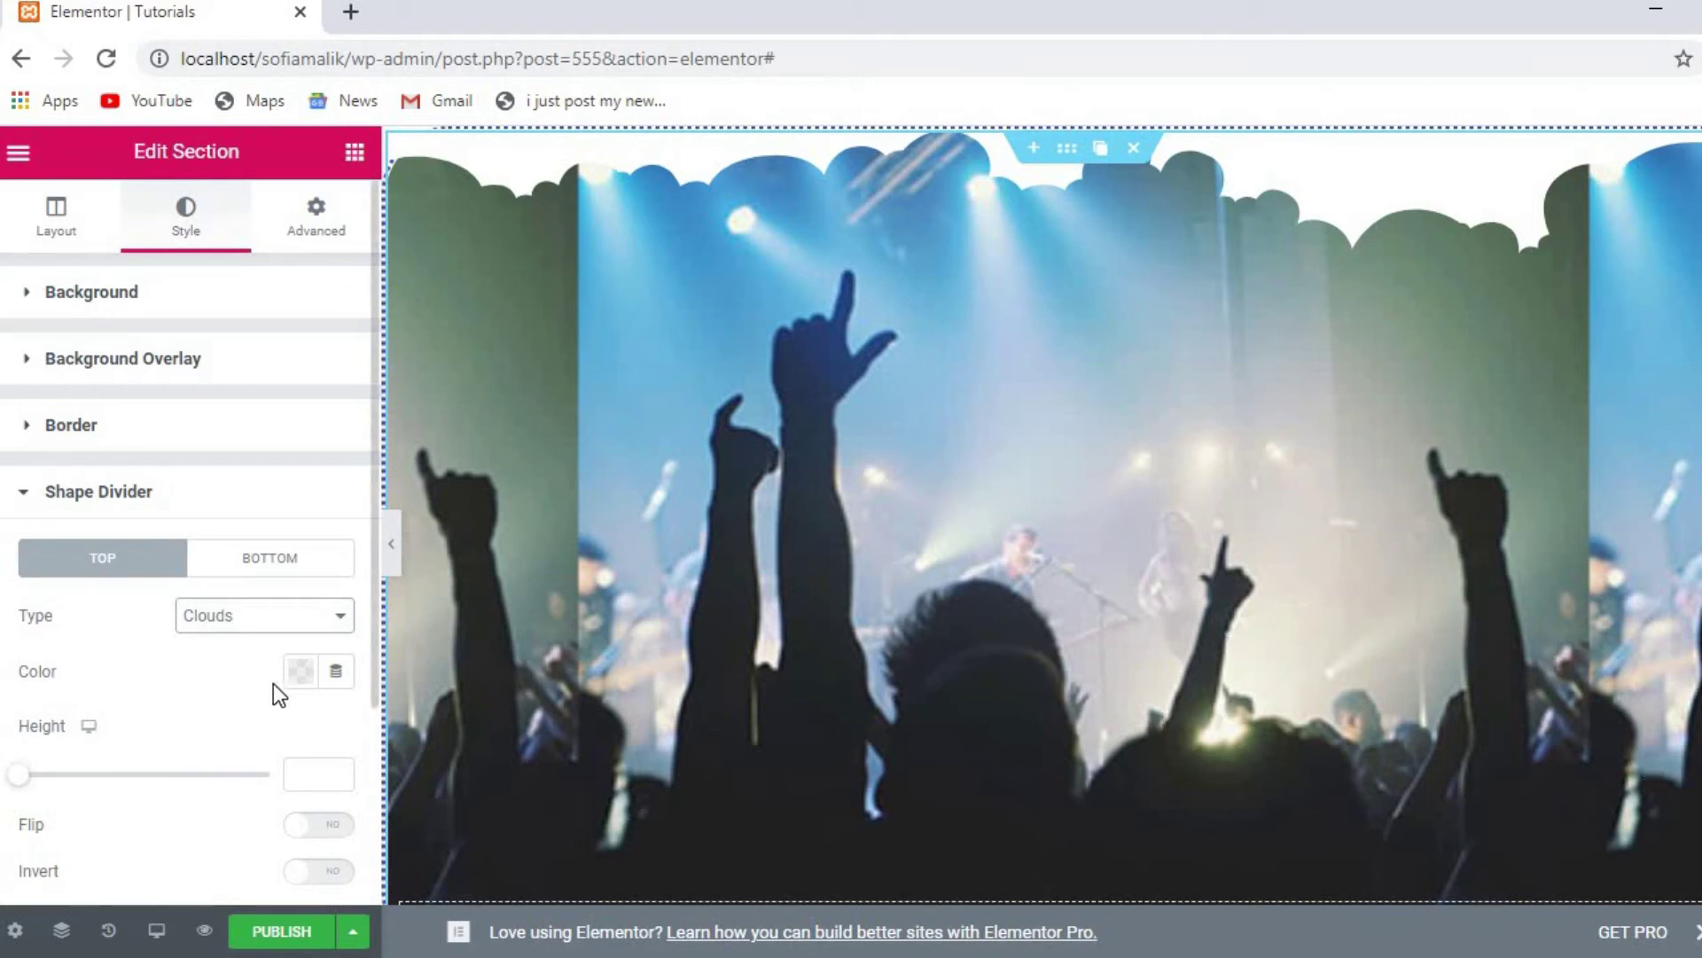
# Step: Try a height of 468 for the Clouds divider, then set it to 201
pyautogui.moveTo(22, 776); pyautogui.dragTo(259, 808)
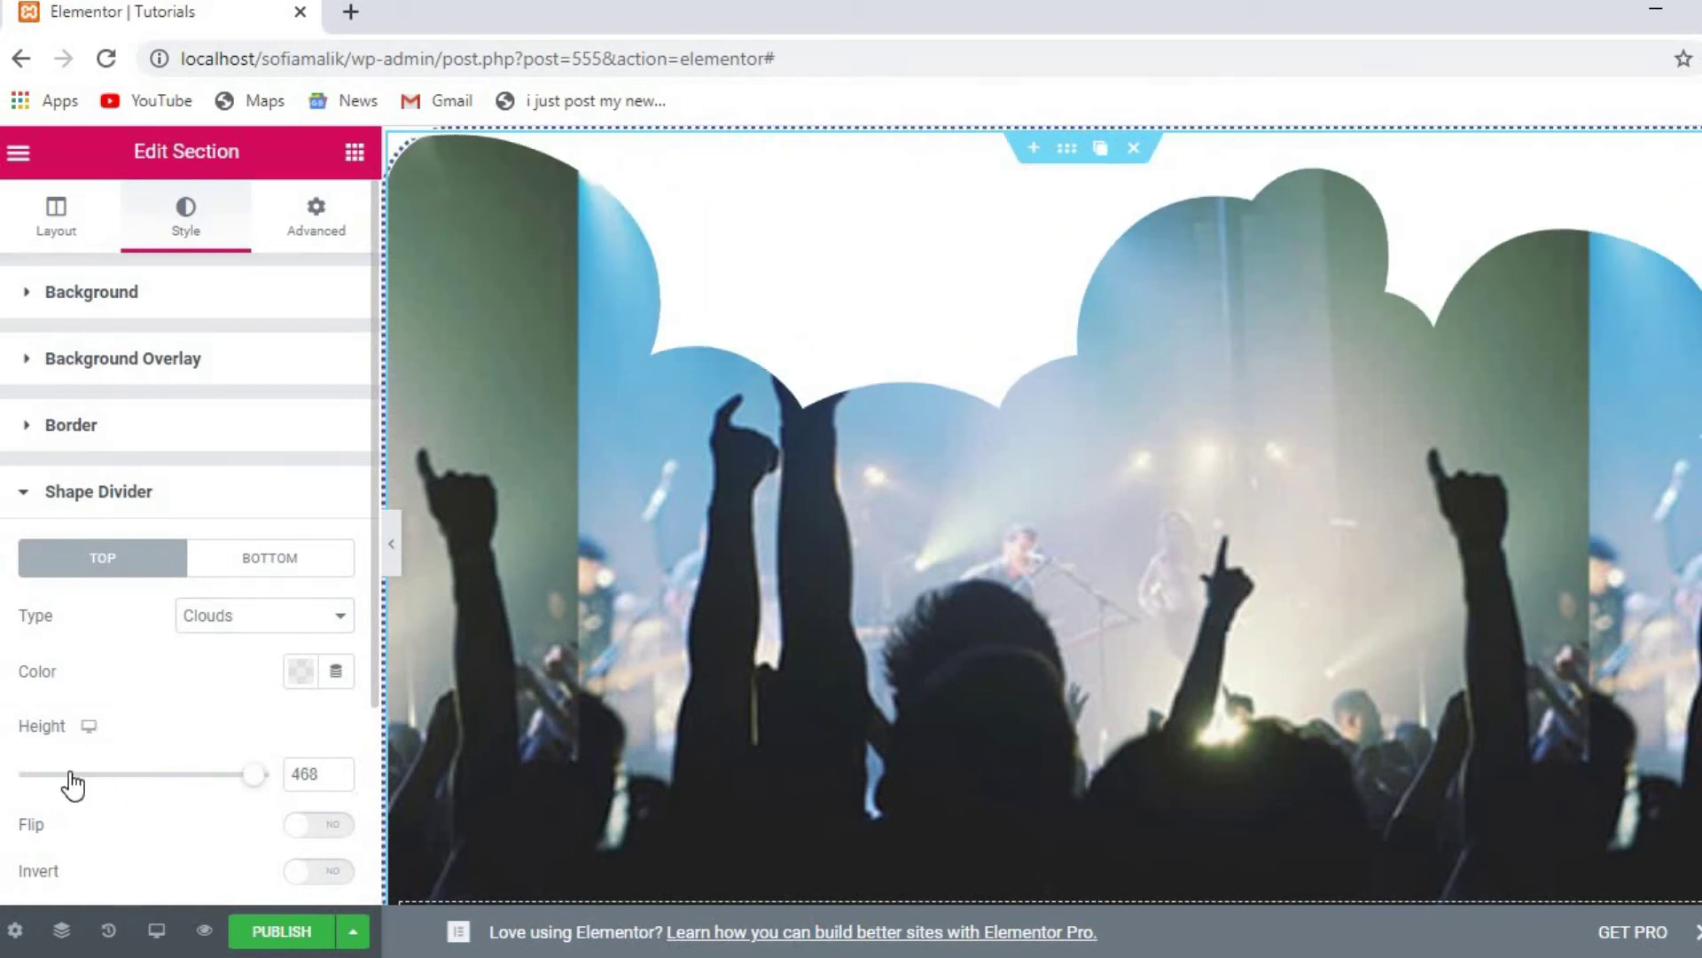
pyautogui.click(64, 779)
pyautogui.moveTo(58, 778); pyautogui.dragTo(27, 725)
# Step: Try red #E63131, greens #23A455 and #61CE70, and gray #7A7A7A as the top divider's color, then set it to white #FFFFFF
pyautogui.click(298, 674)
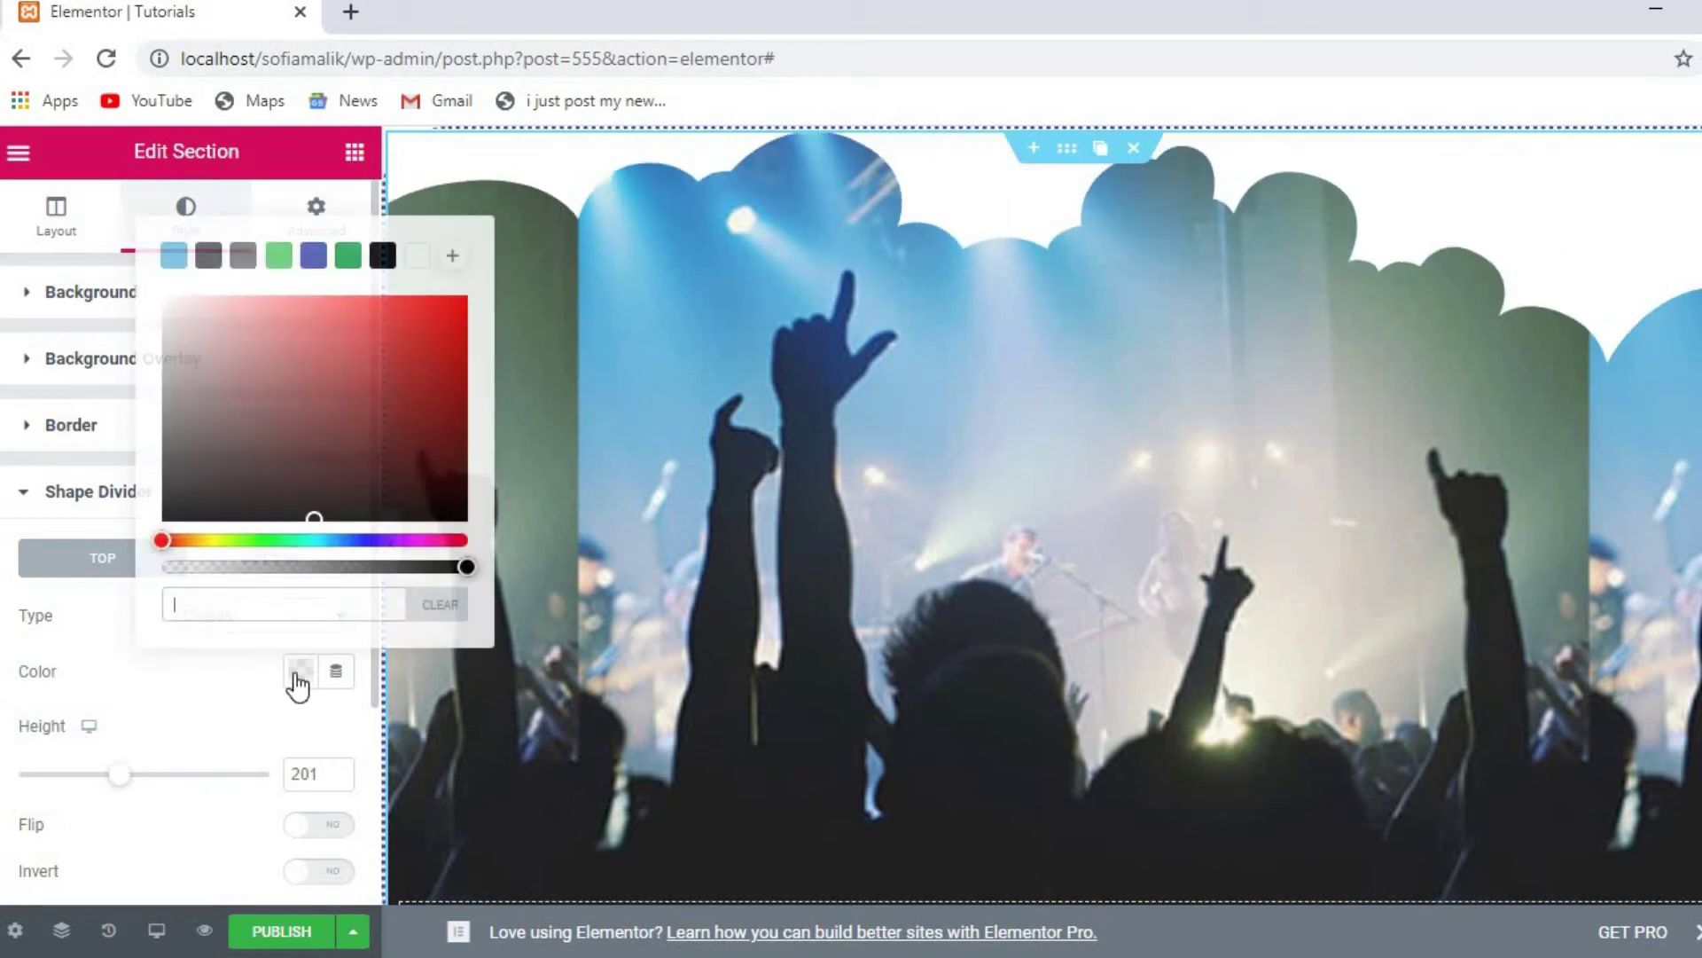
pyautogui.click(401, 315)
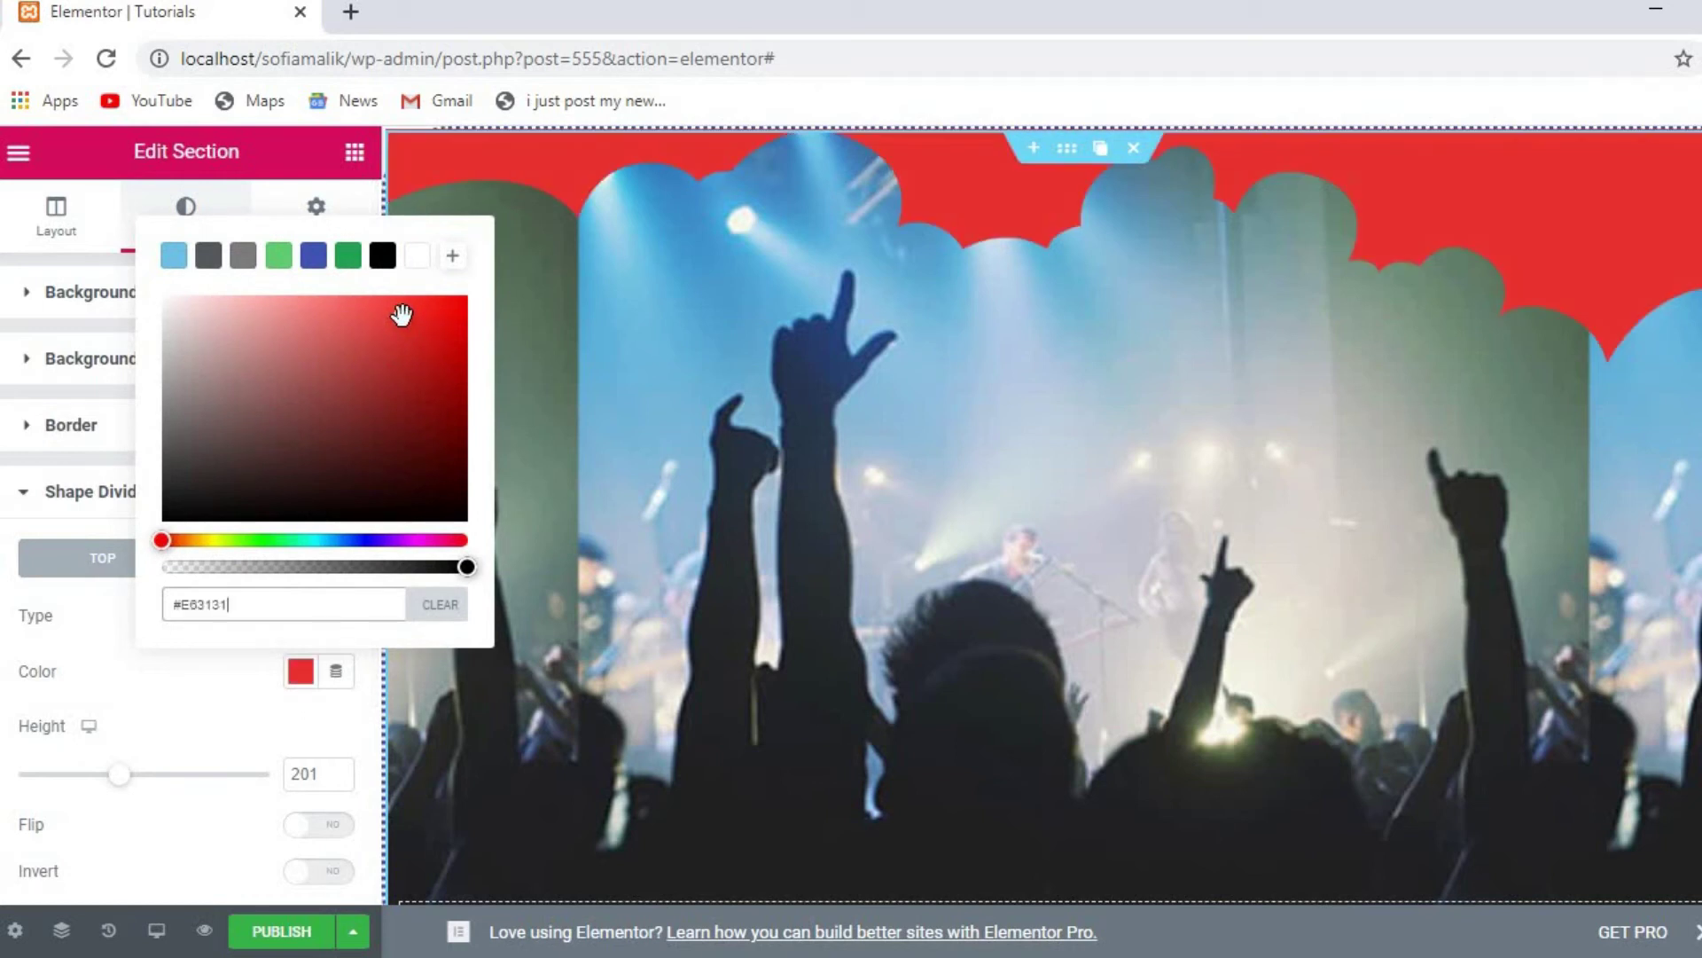
pyautogui.click(415, 261)
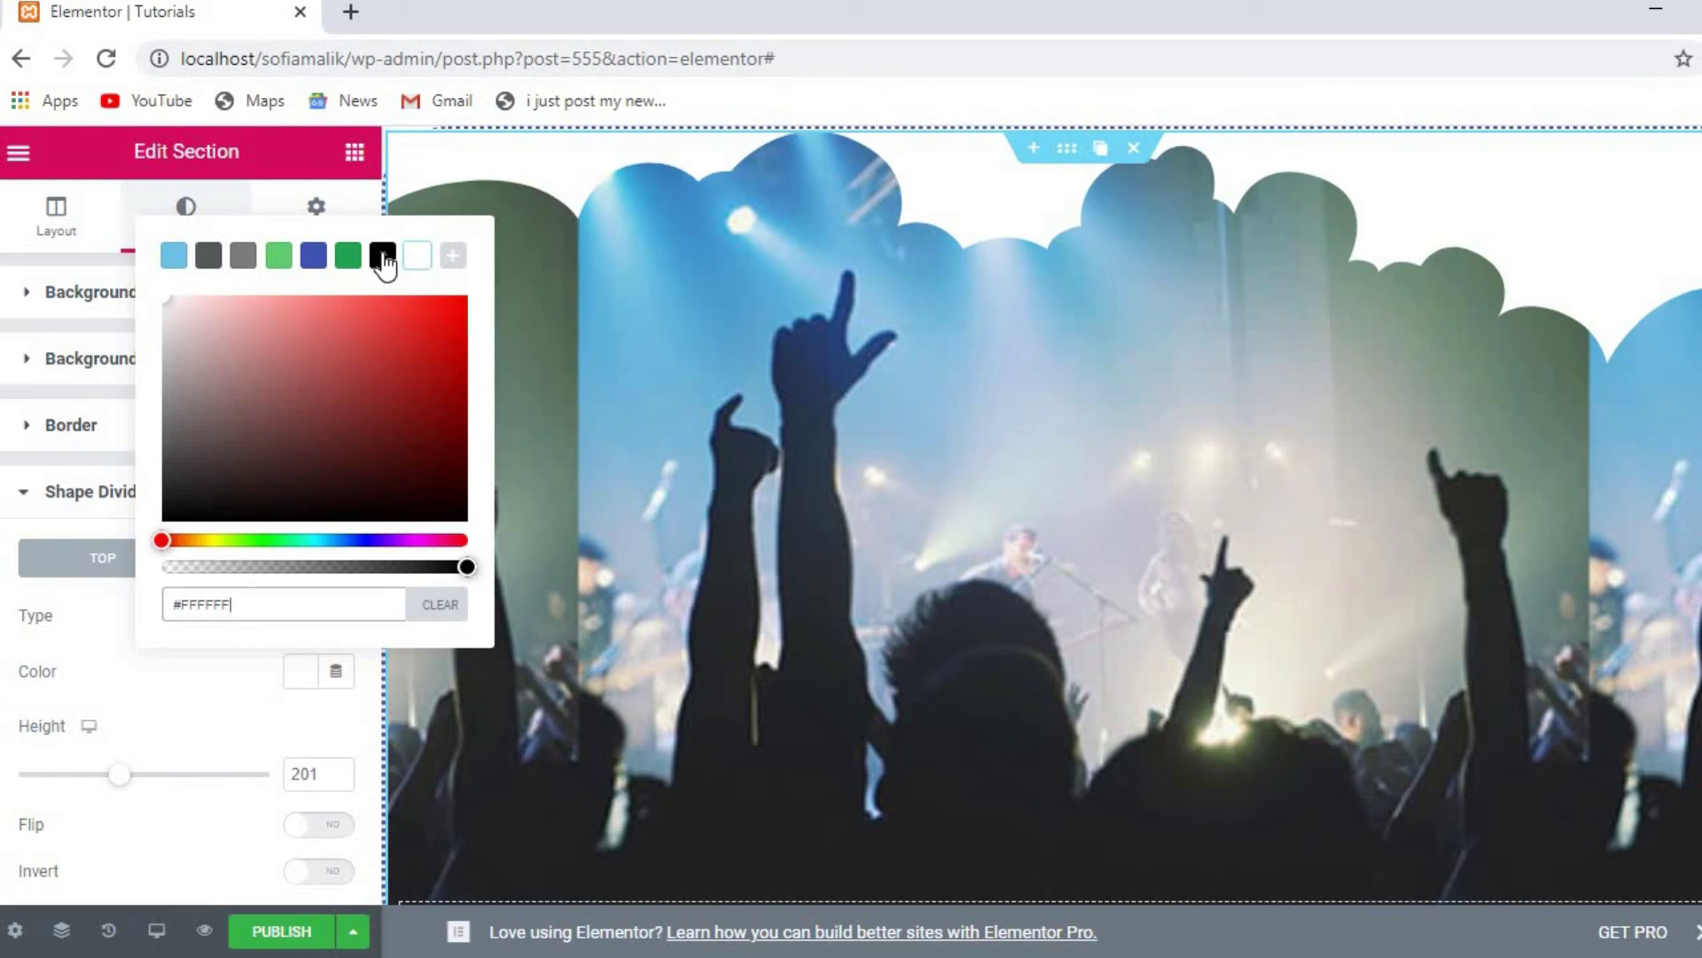
pyautogui.click(353, 260)
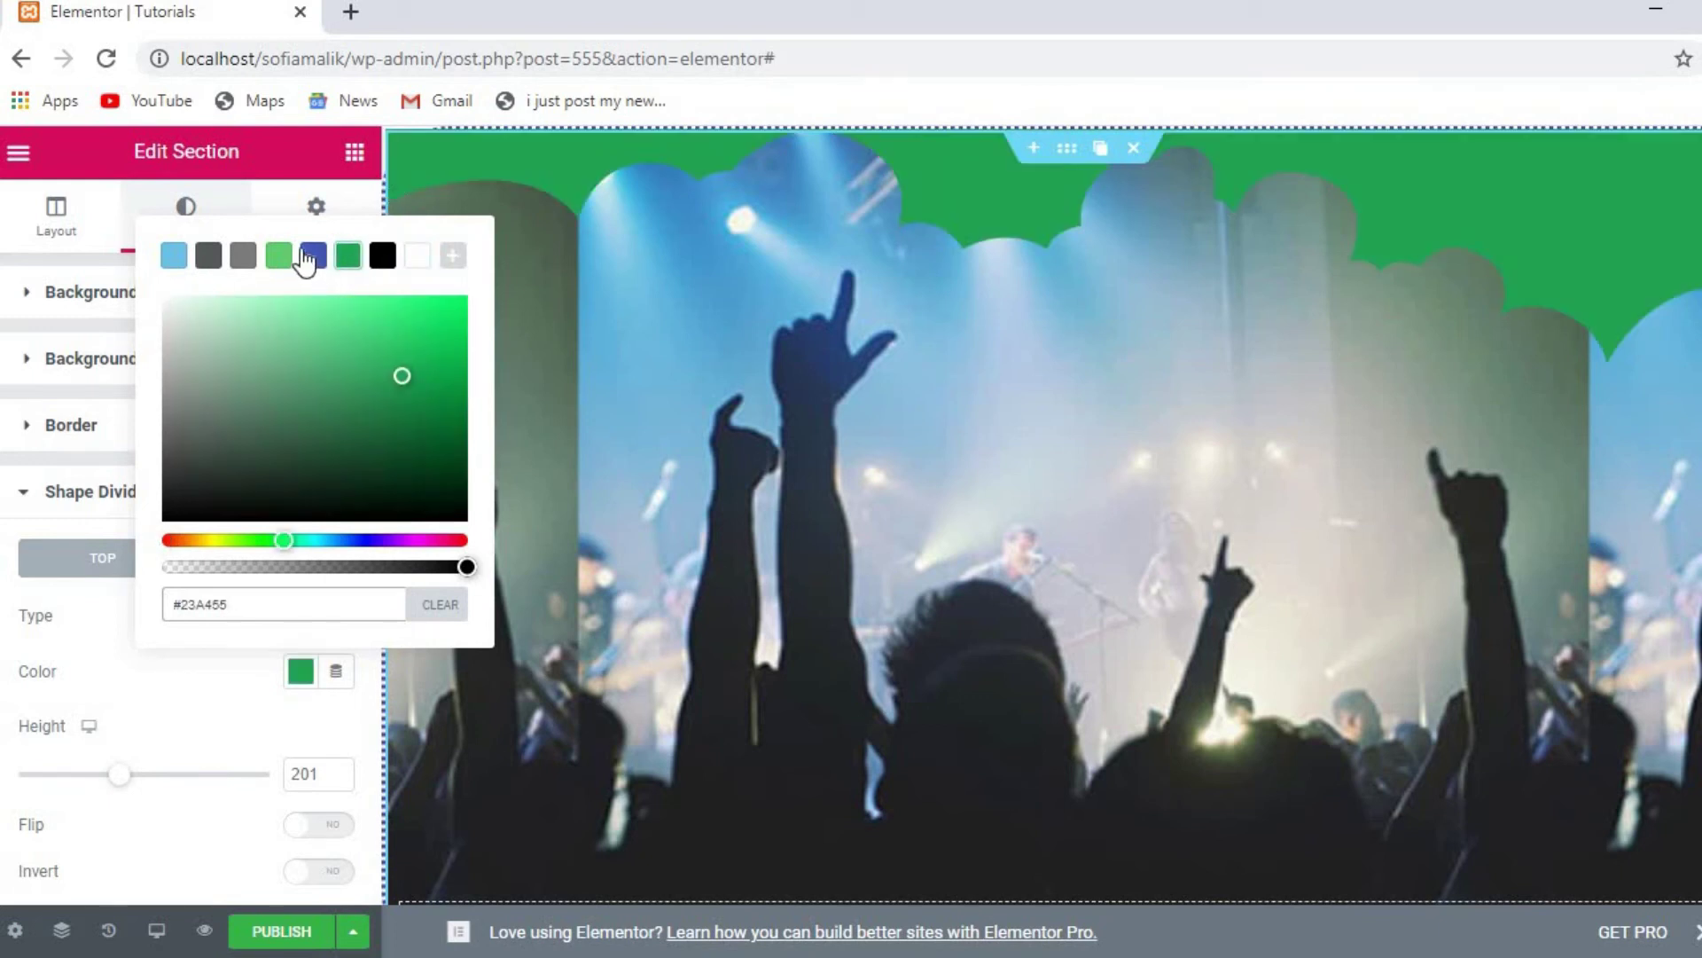
pyautogui.click(281, 263)
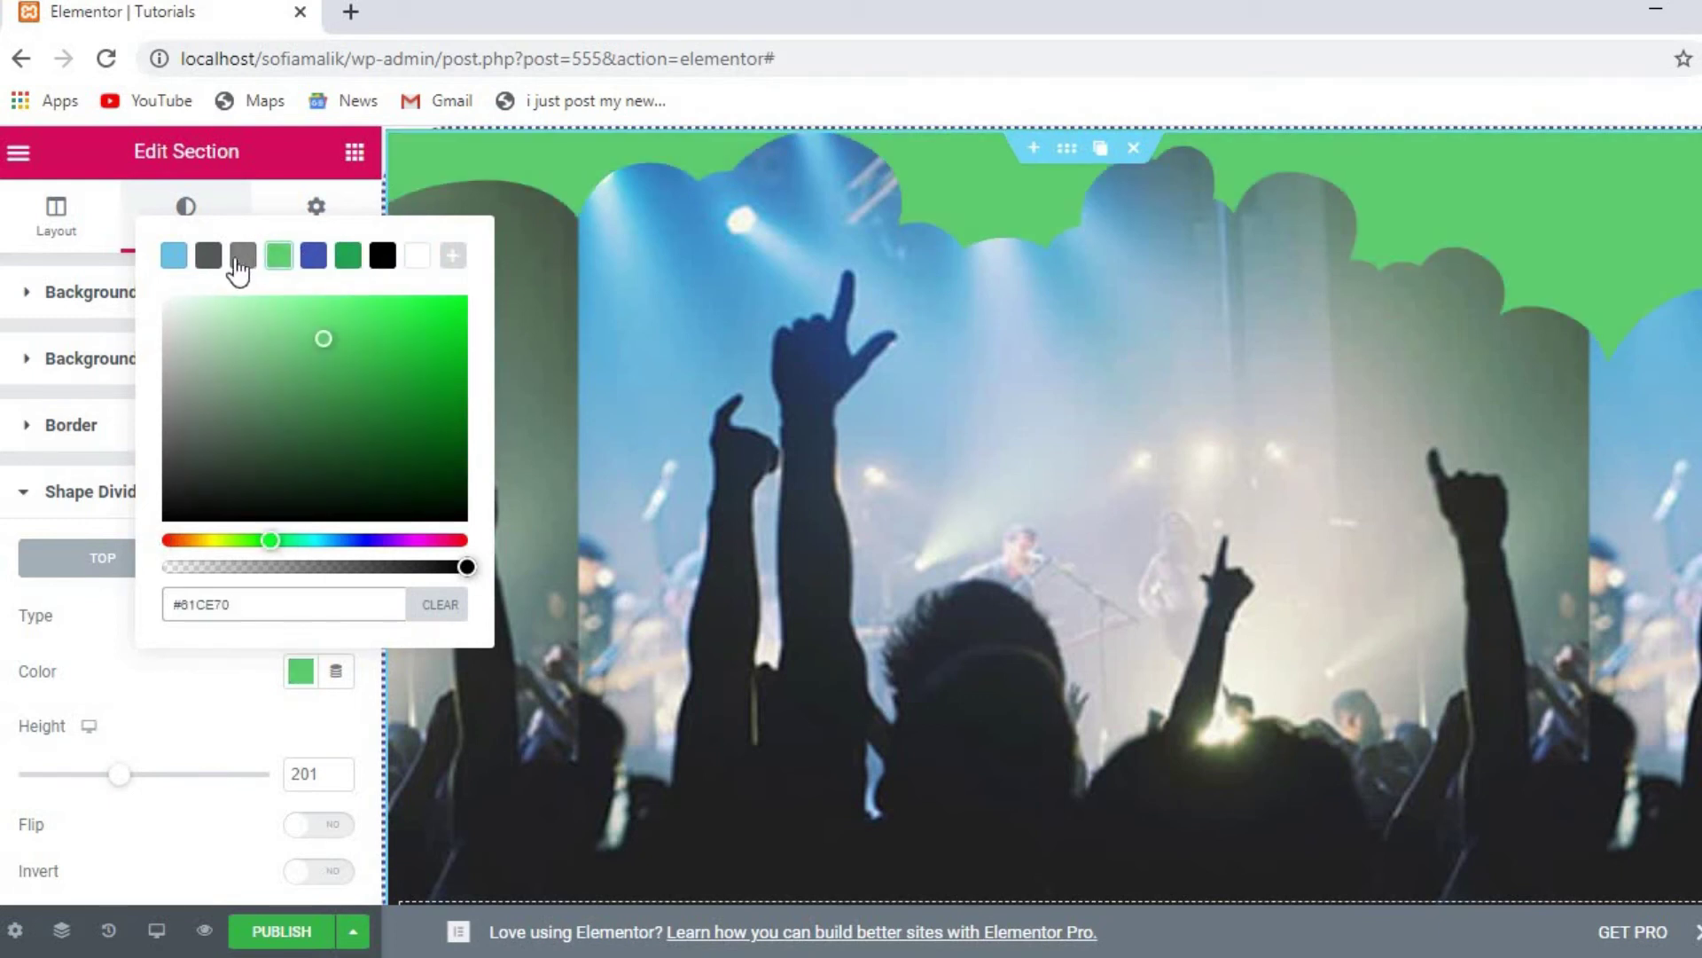
pyautogui.click(239, 266)
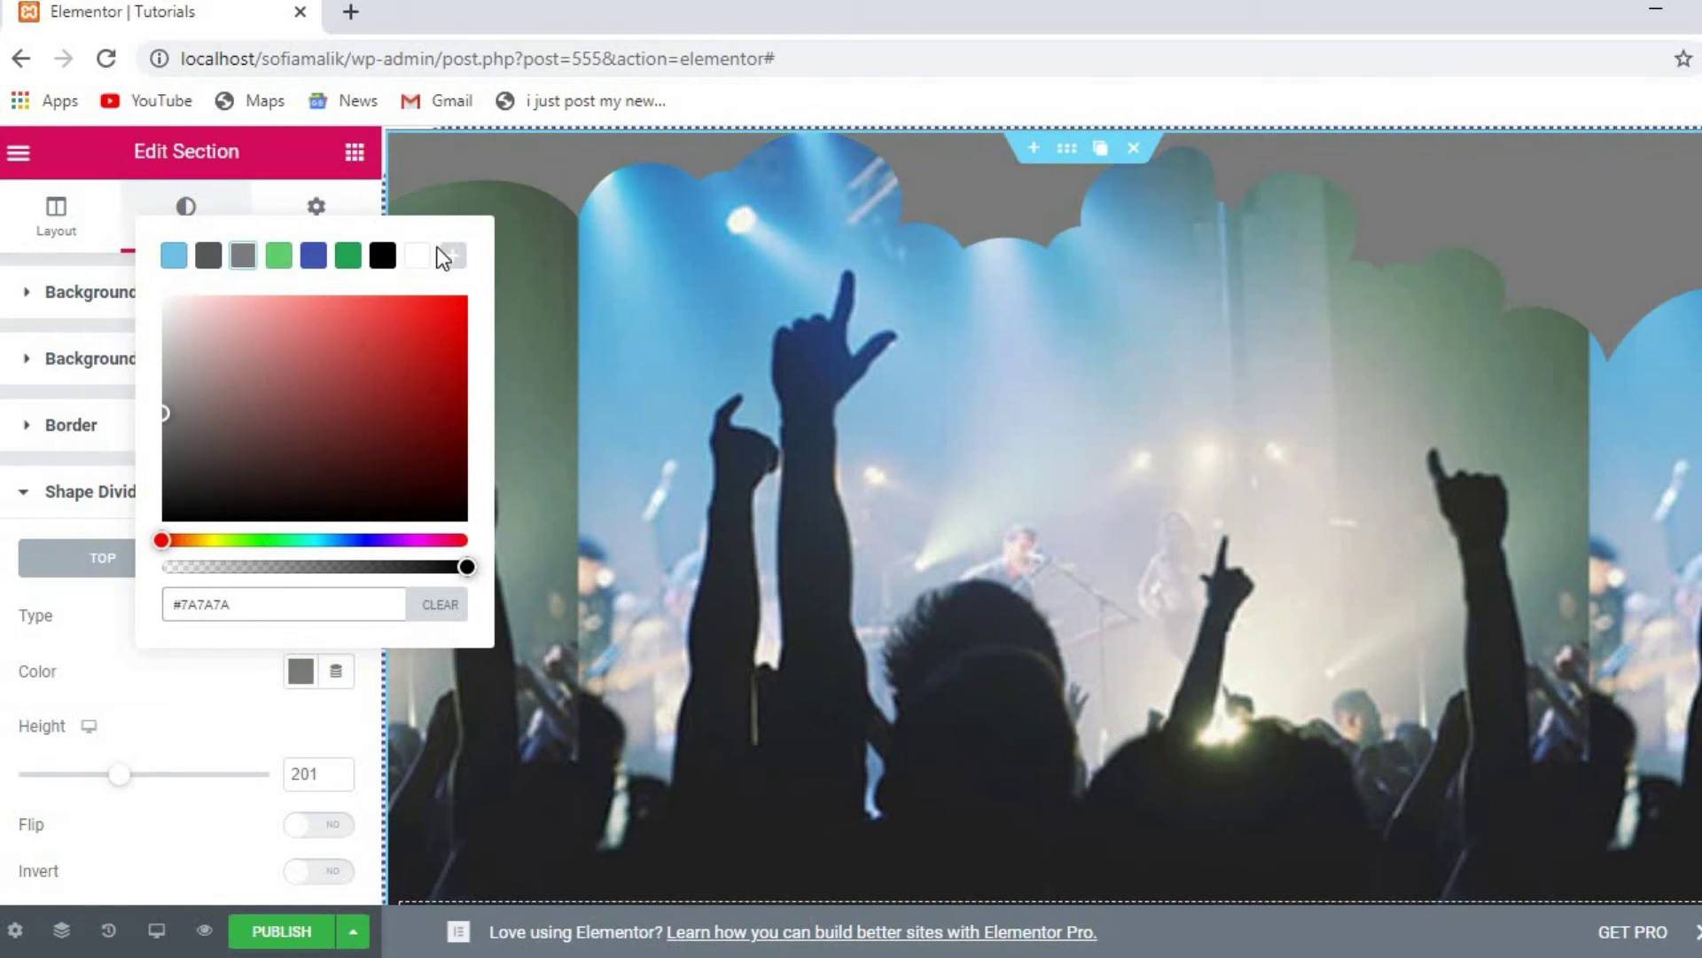
pyautogui.click(414, 259)
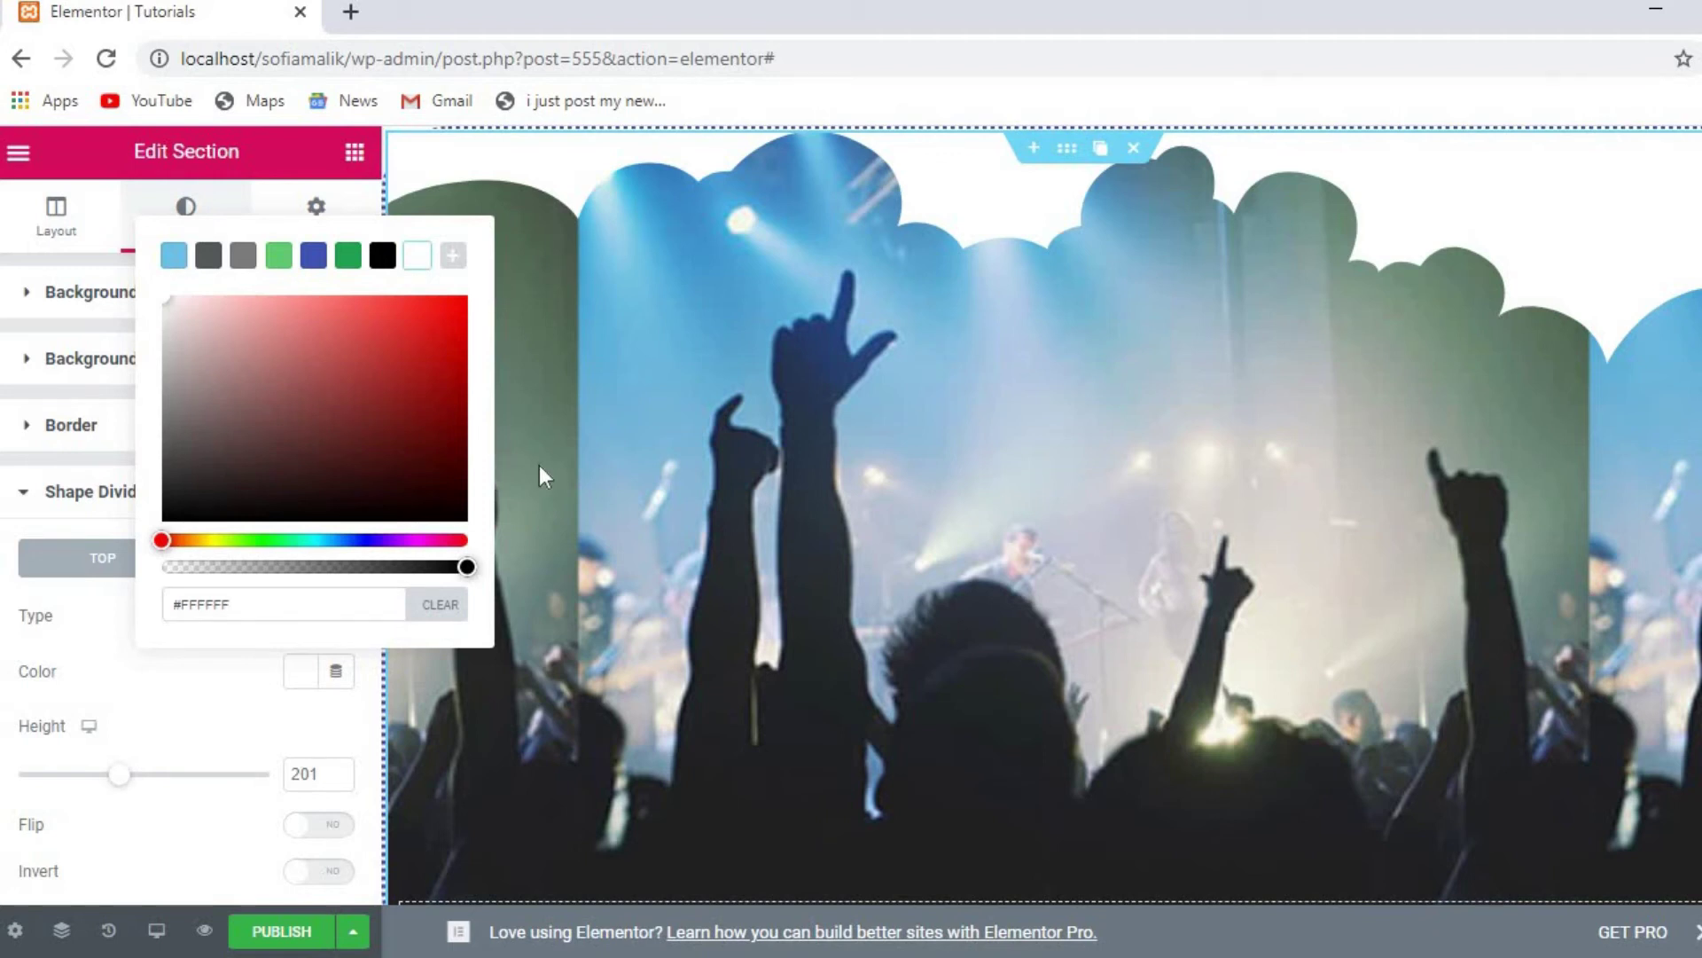
pyautogui.click(248, 679)
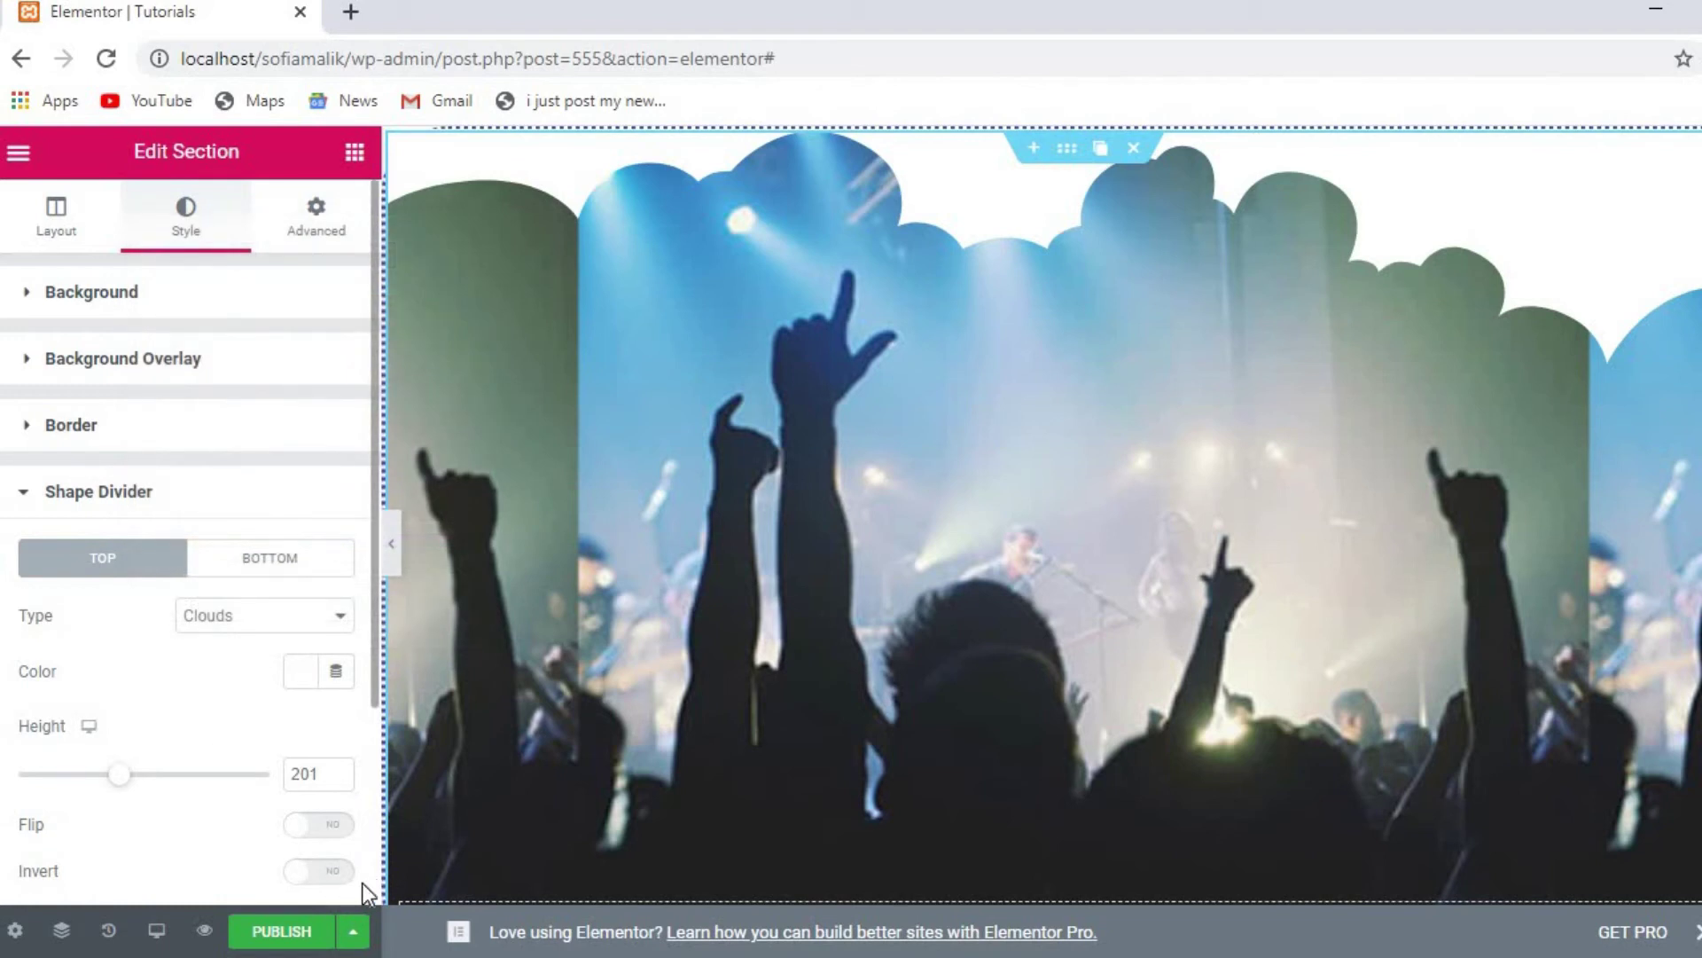
# Step: Try the top divider's Flip, Invert and Bring to Front options, then turn all three off
pyautogui.scroll(-3, 364, 883)
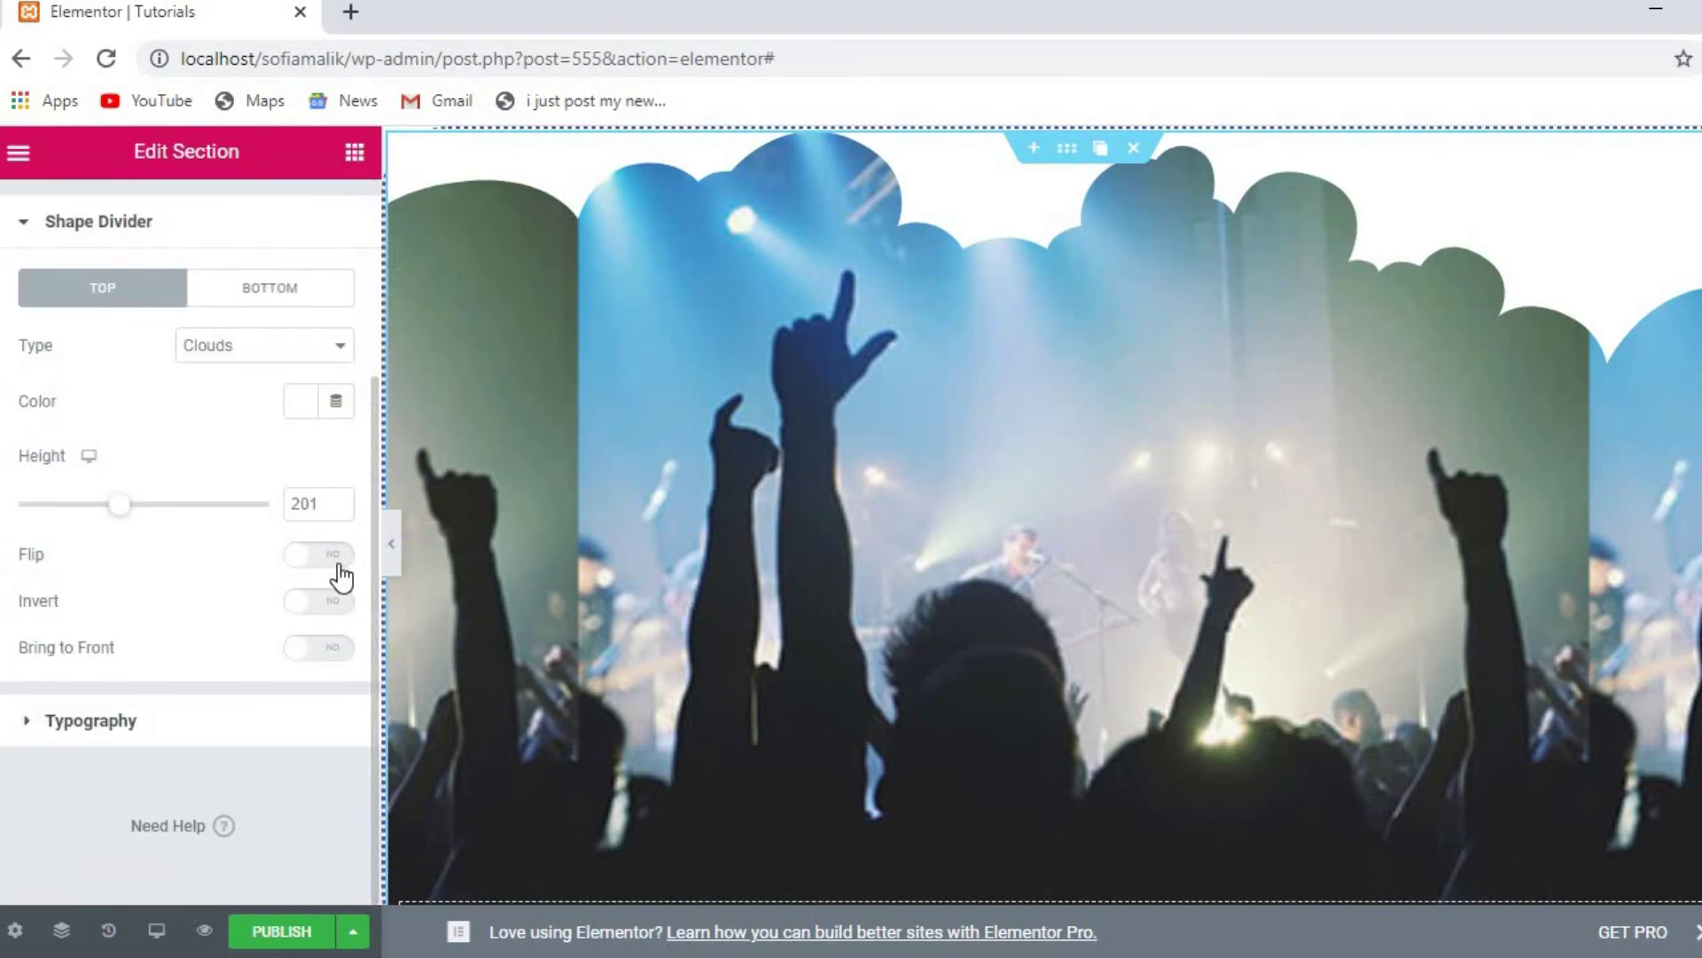
pyautogui.click(308, 568)
pyautogui.click(308, 568)
pyautogui.click(307, 567)
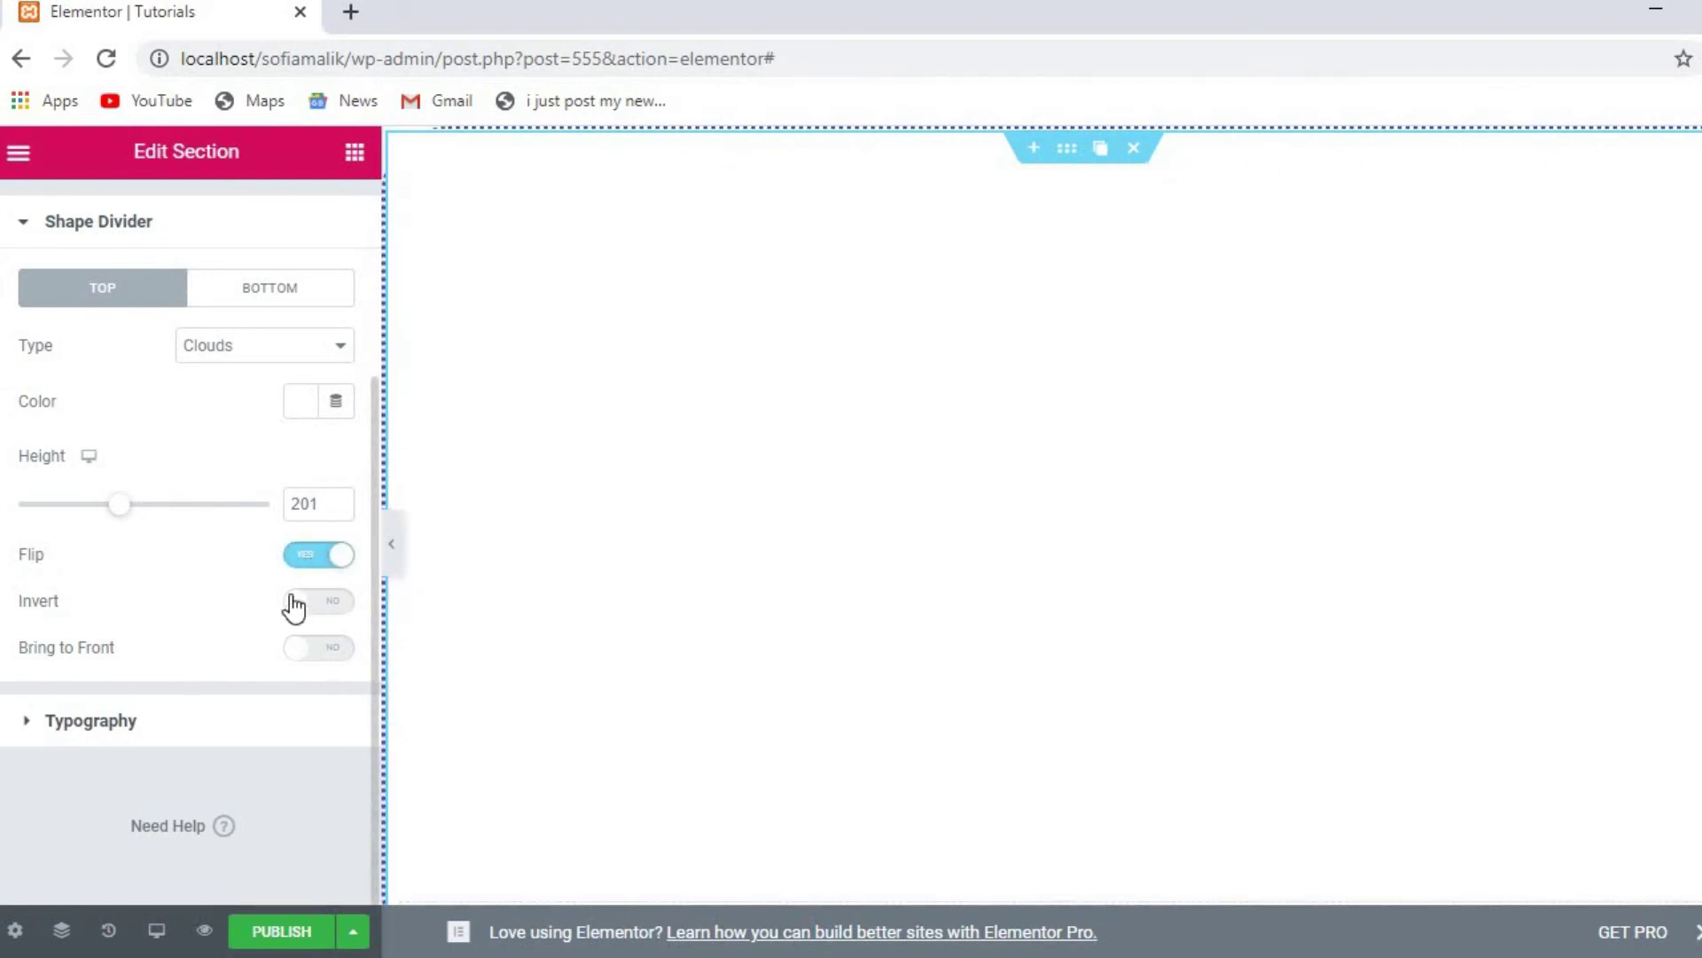
pyautogui.click(295, 602)
pyautogui.click(325, 656)
pyautogui.click(335, 654)
pyautogui.click(340, 600)
pyautogui.click(341, 555)
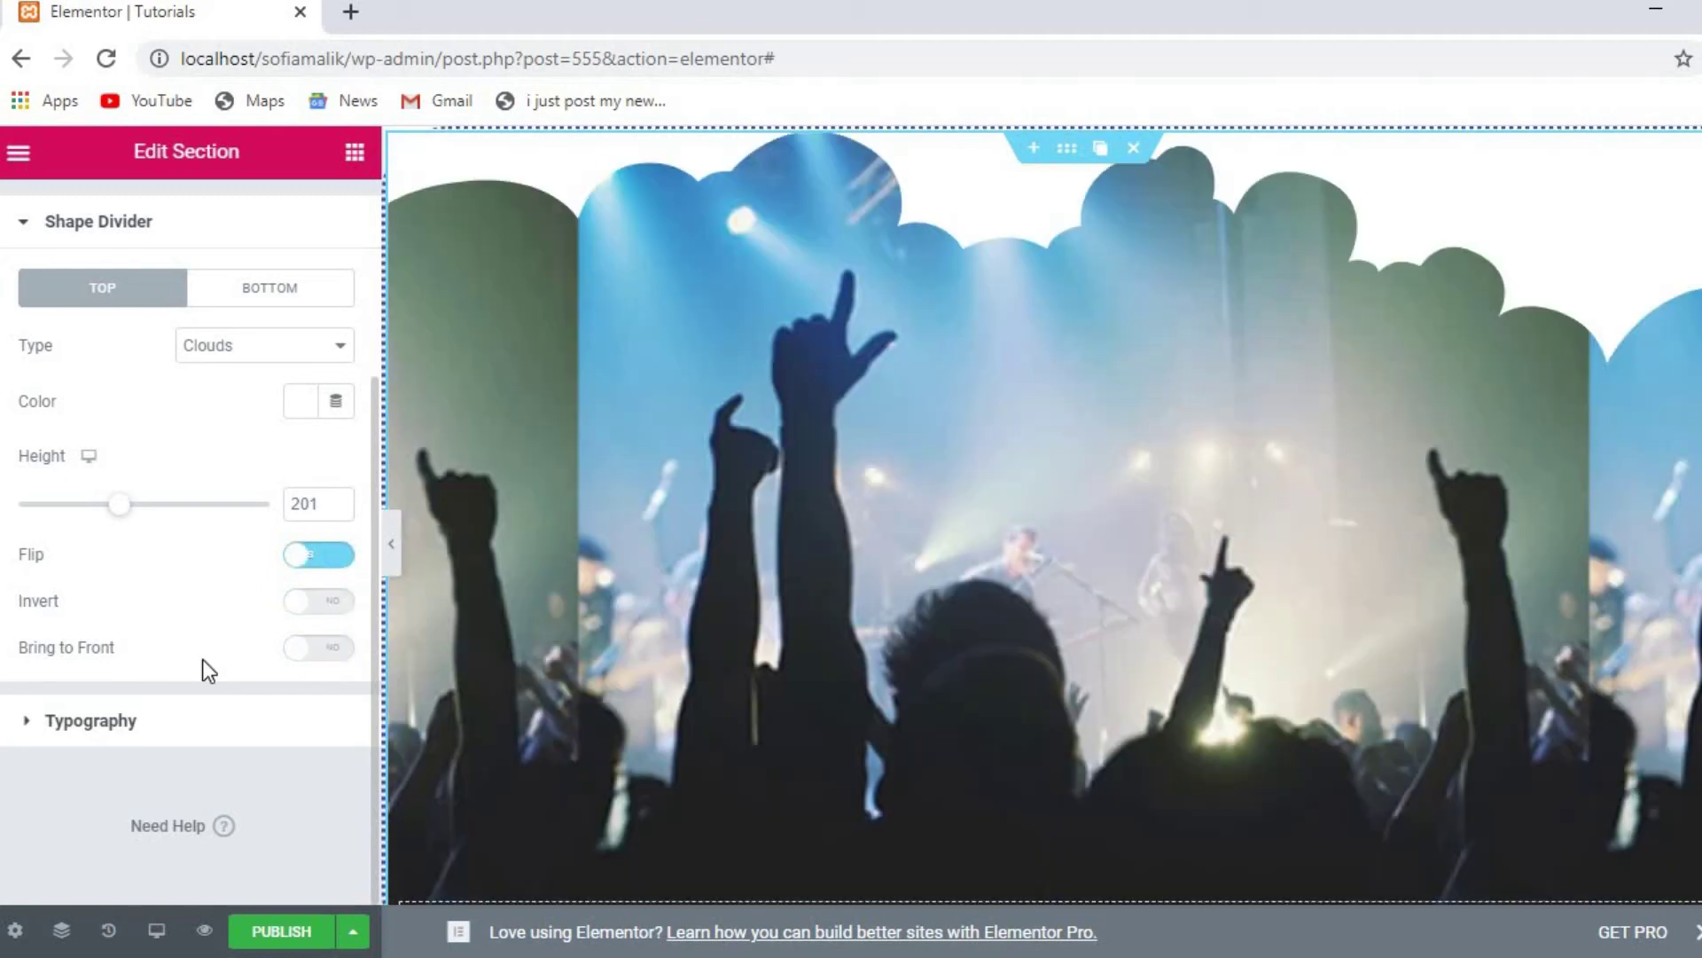
# Step: Set the section's typography heading color to green #61CE70
pyautogui.click(34, 725)
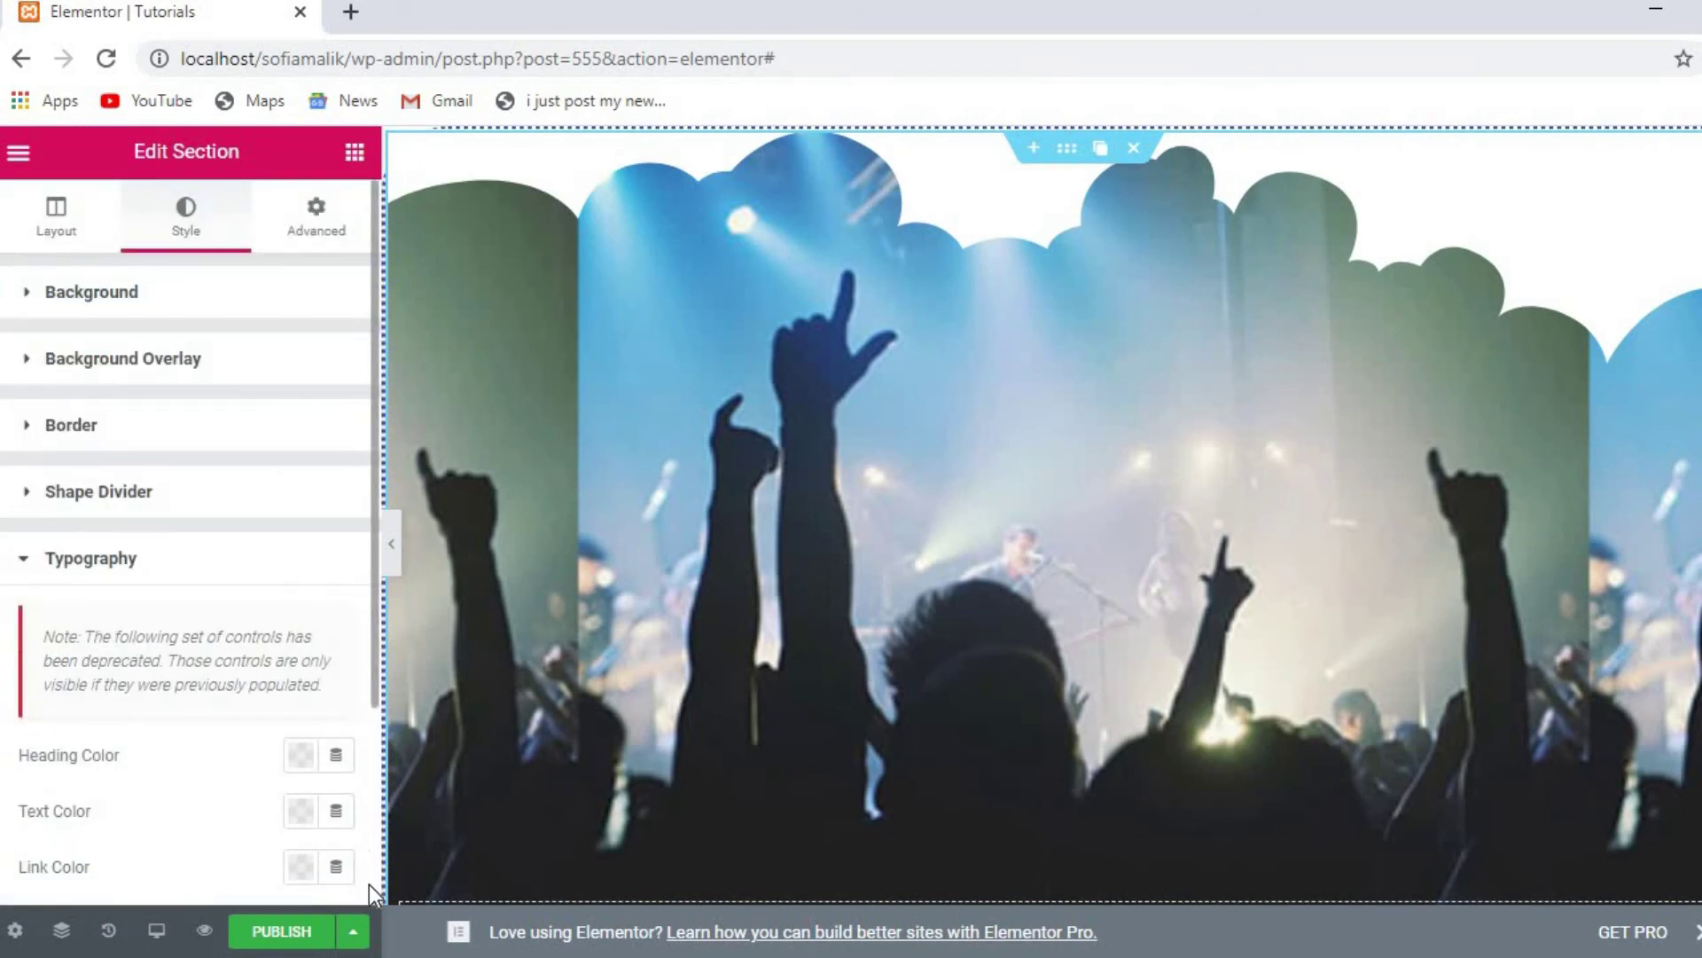
pyautogui.scroll(-3, 369, 885)
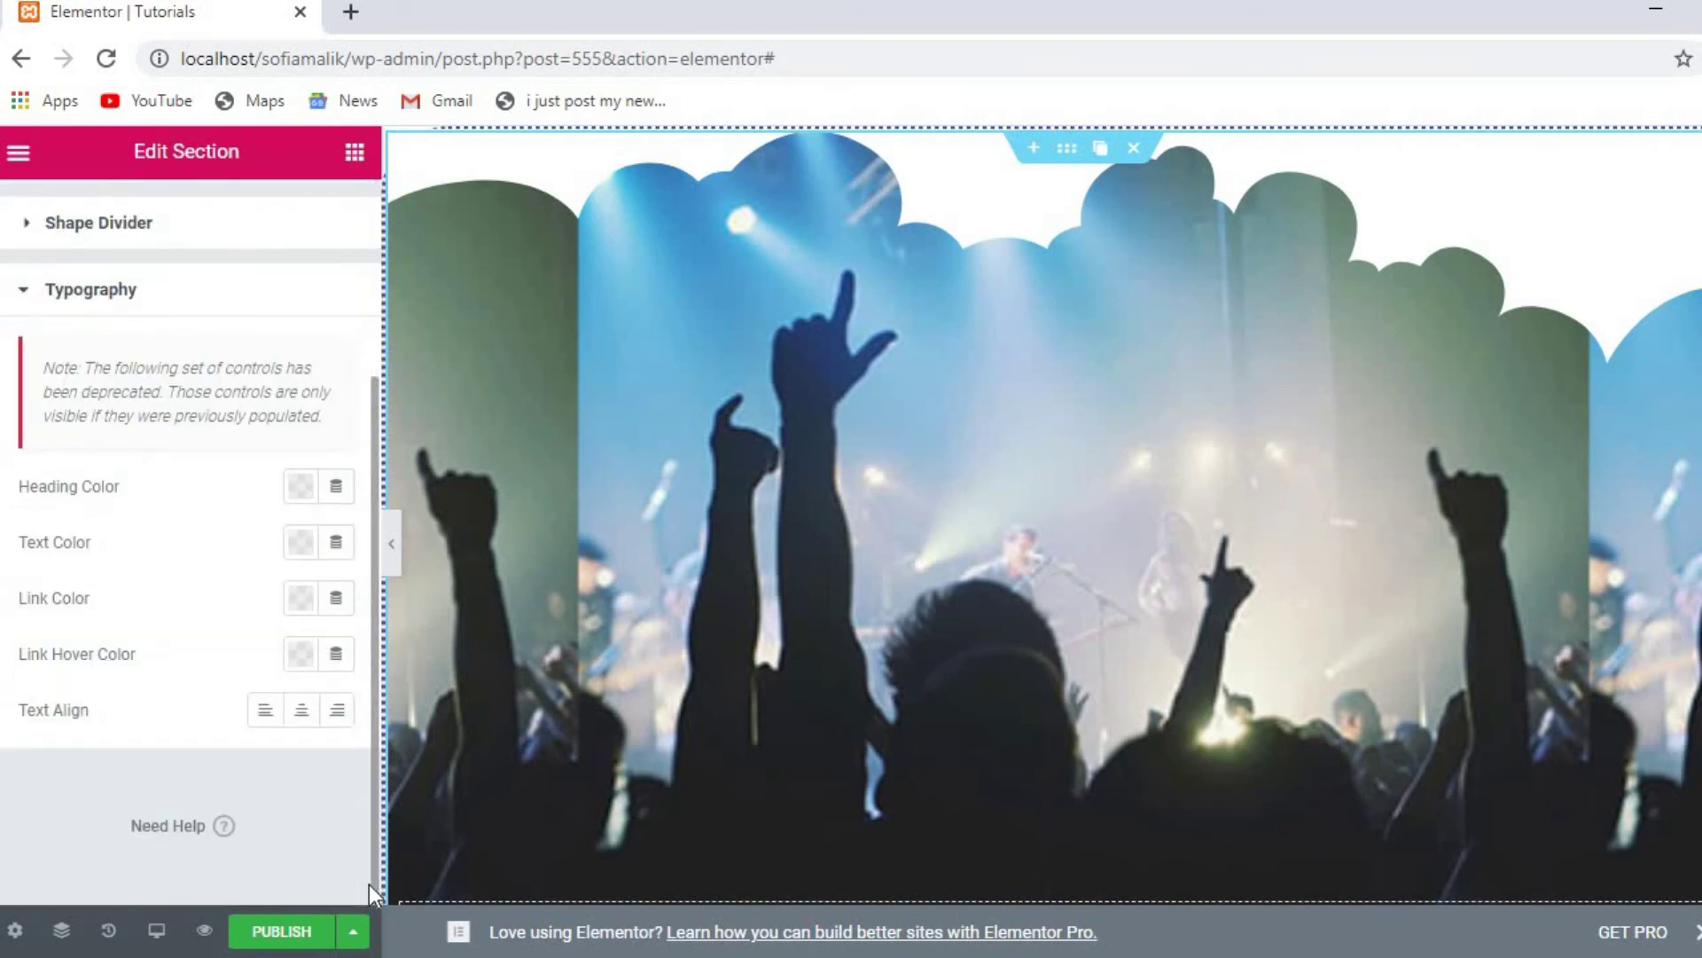
pyautogui.click(298, 487)
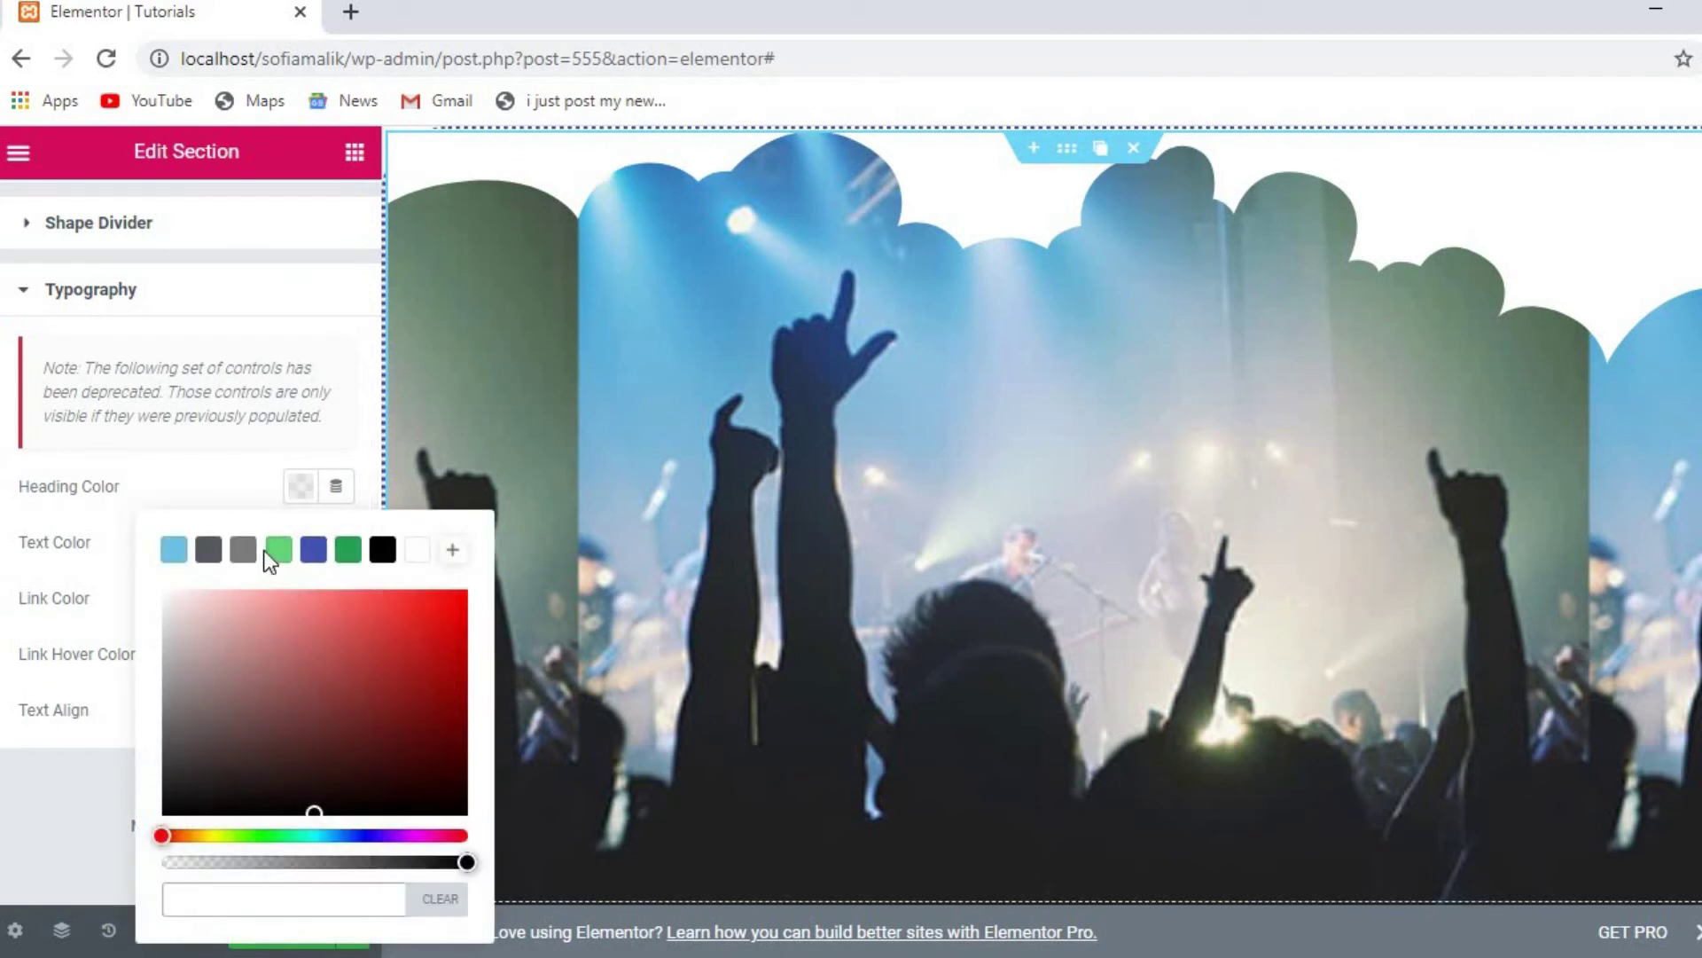
pyautogui.click(274, 551)
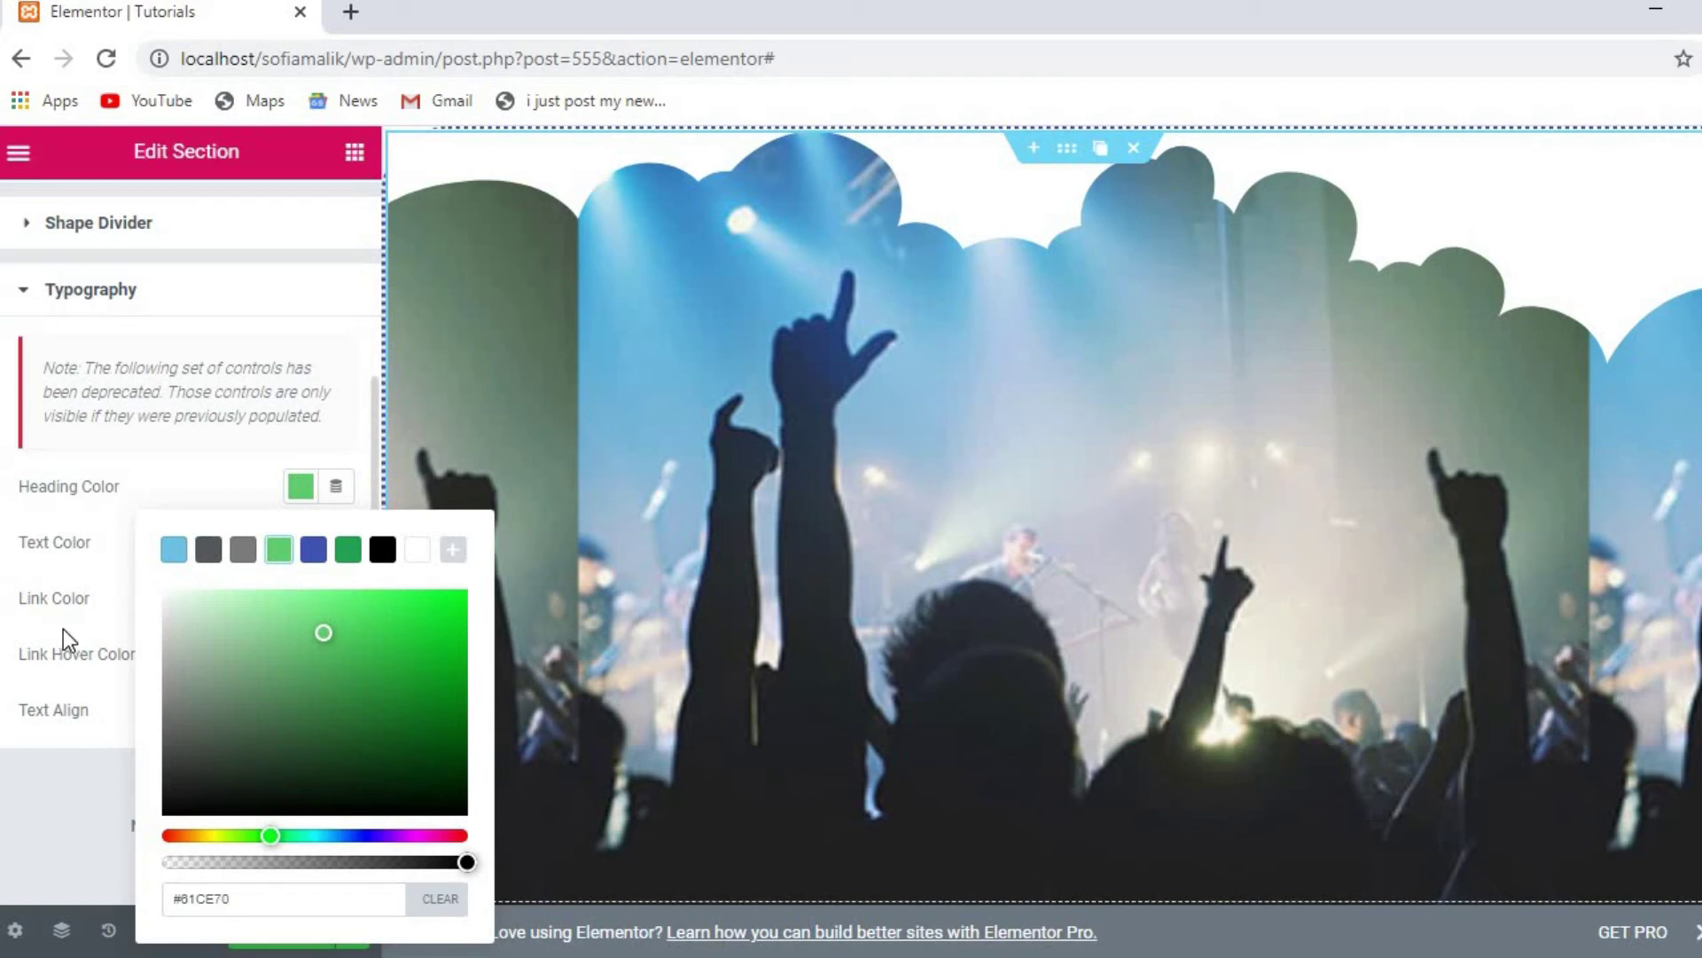
pyautogui.click(74, 584)
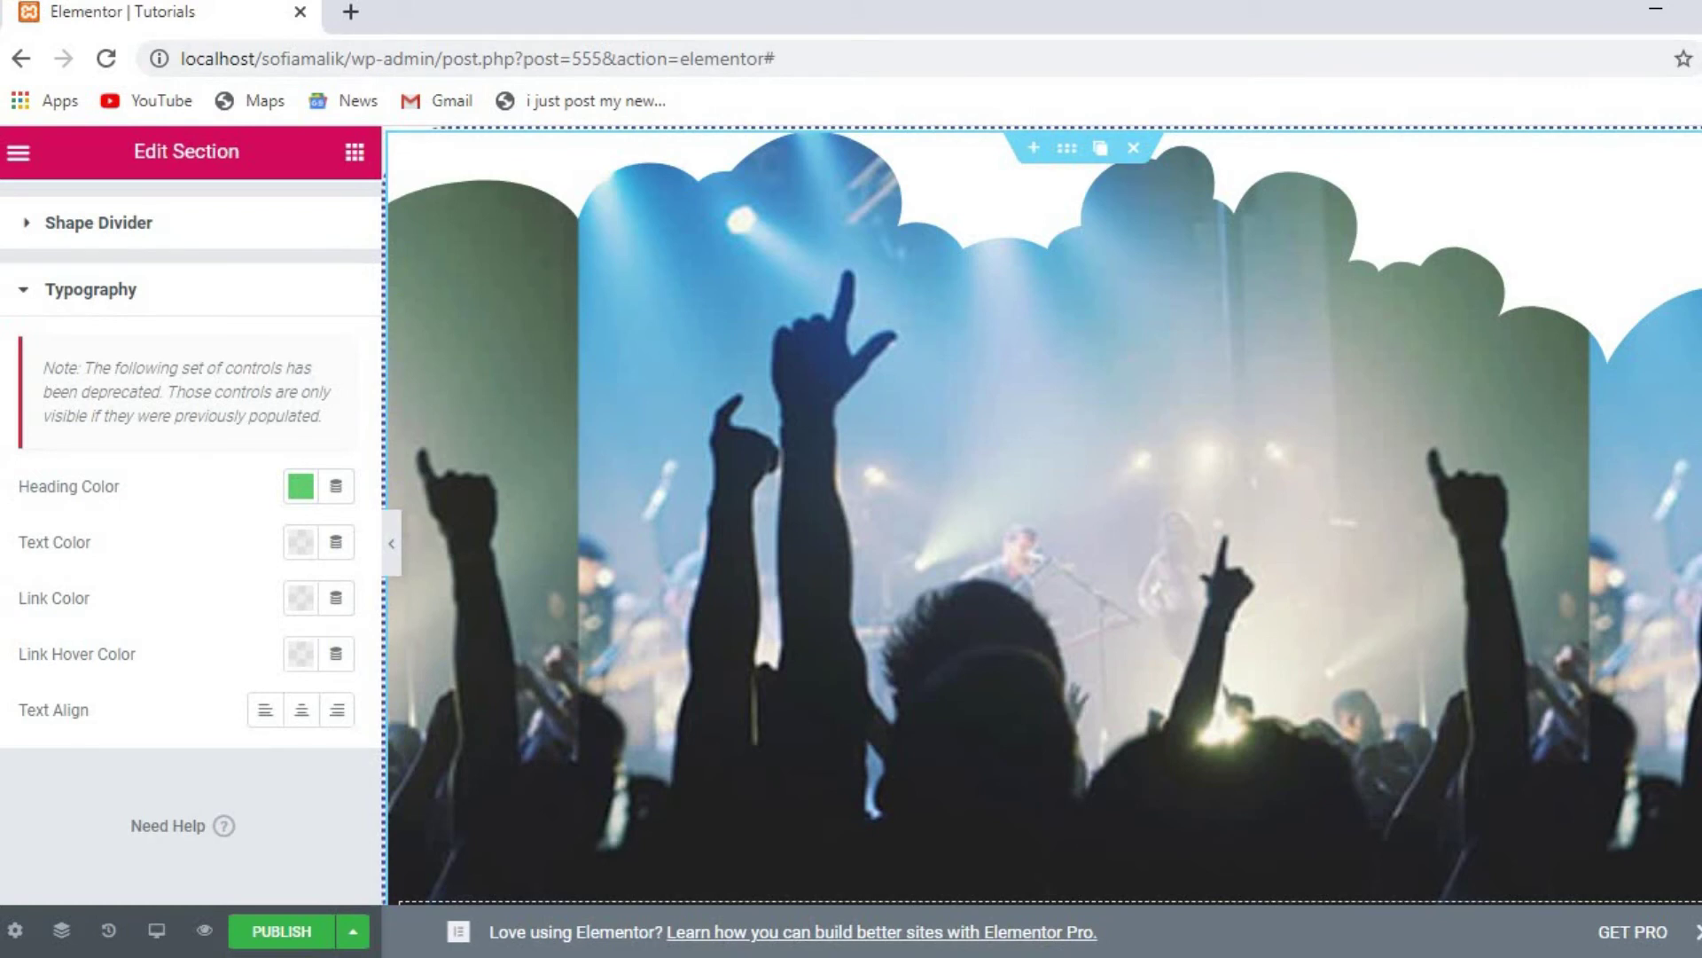
# Step: Add columns to the section until it has three, then duplicate the first column to make four
pyautogui.scroll(-5, 596, 662)
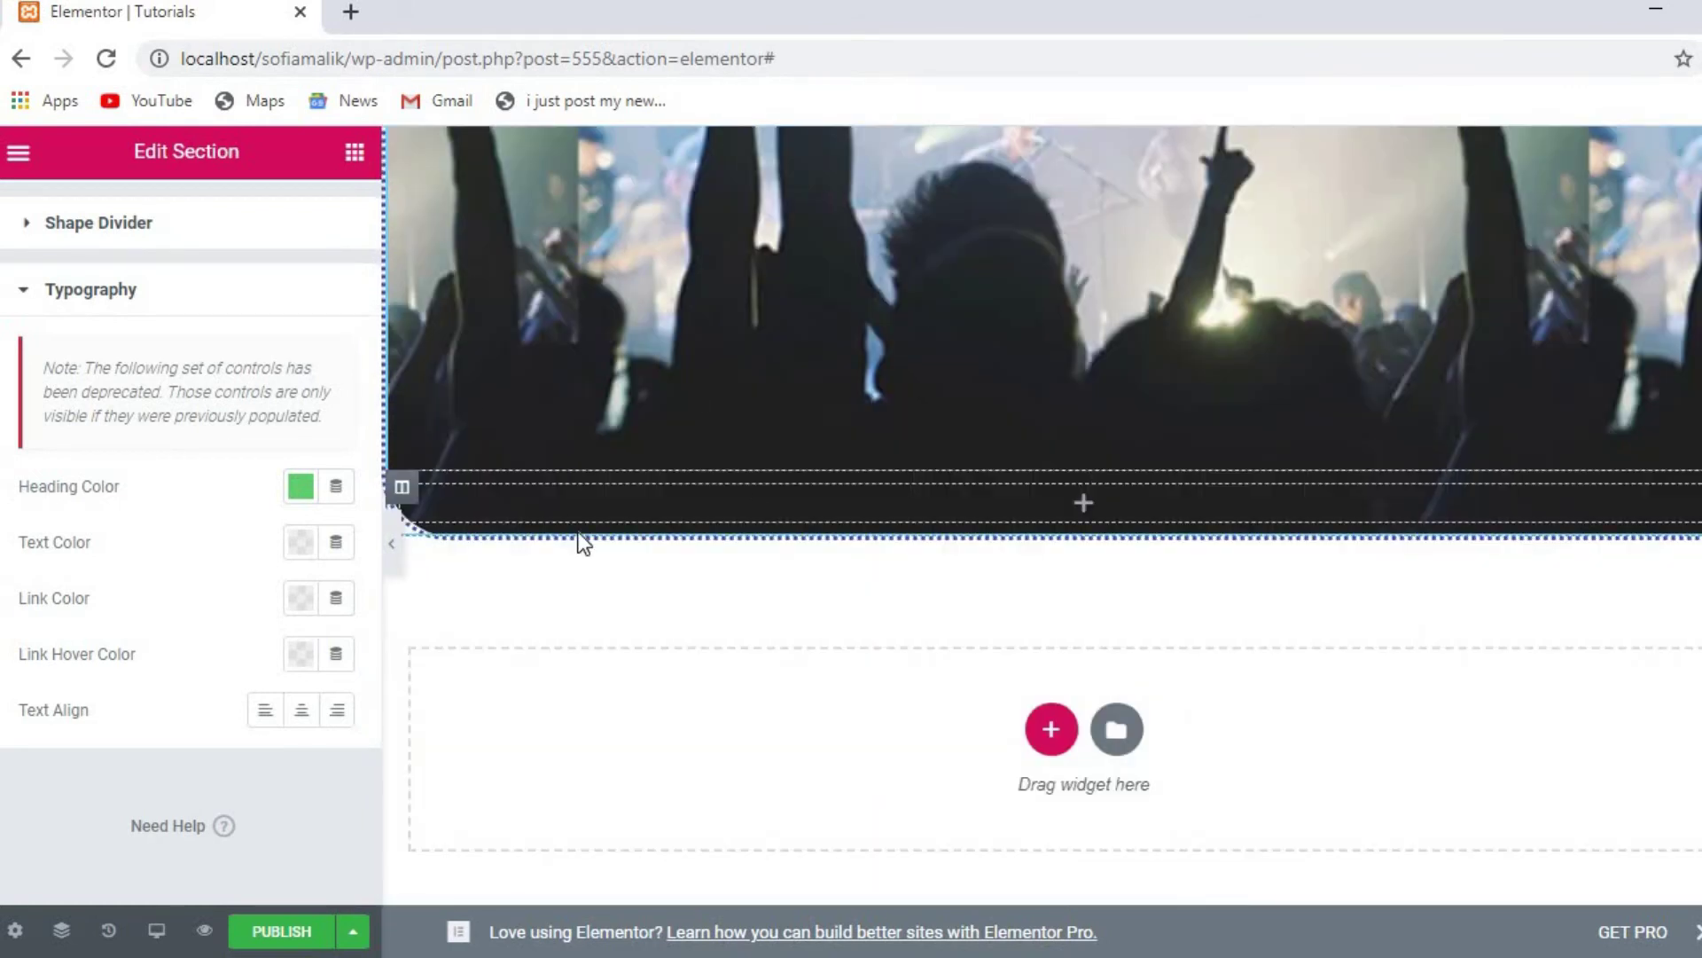
pyautogui.click(1083, 510)
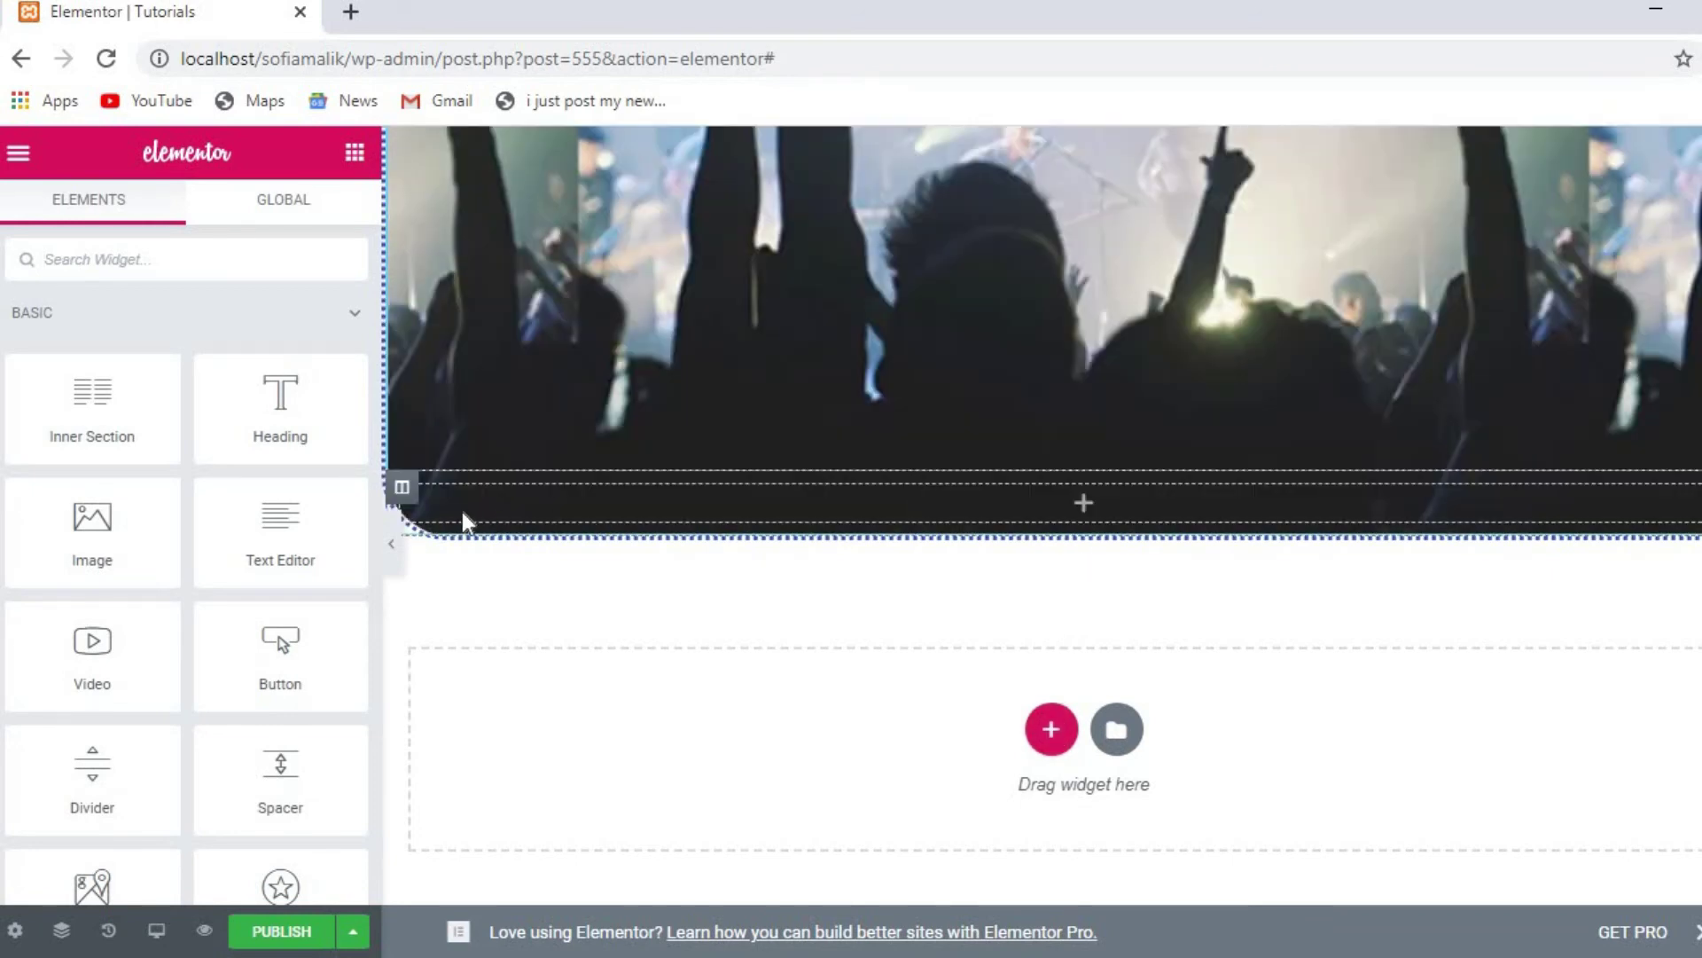
pyautogui.click(398, 499)
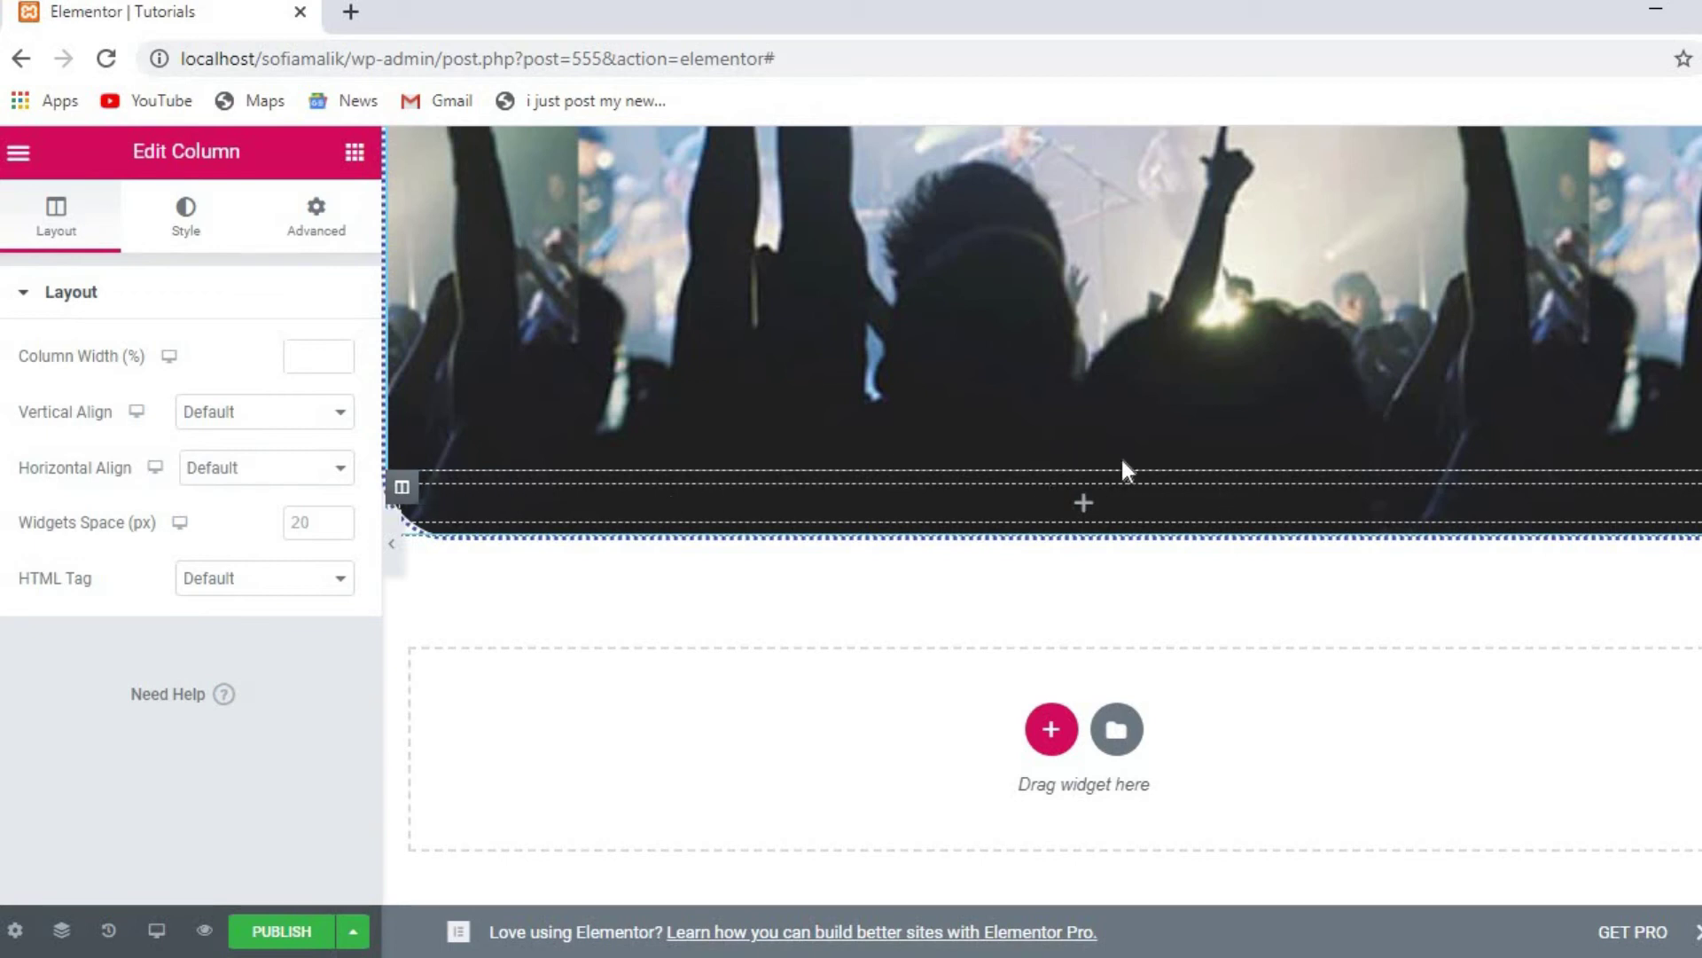
pyautogui.moveTo(403, 487)
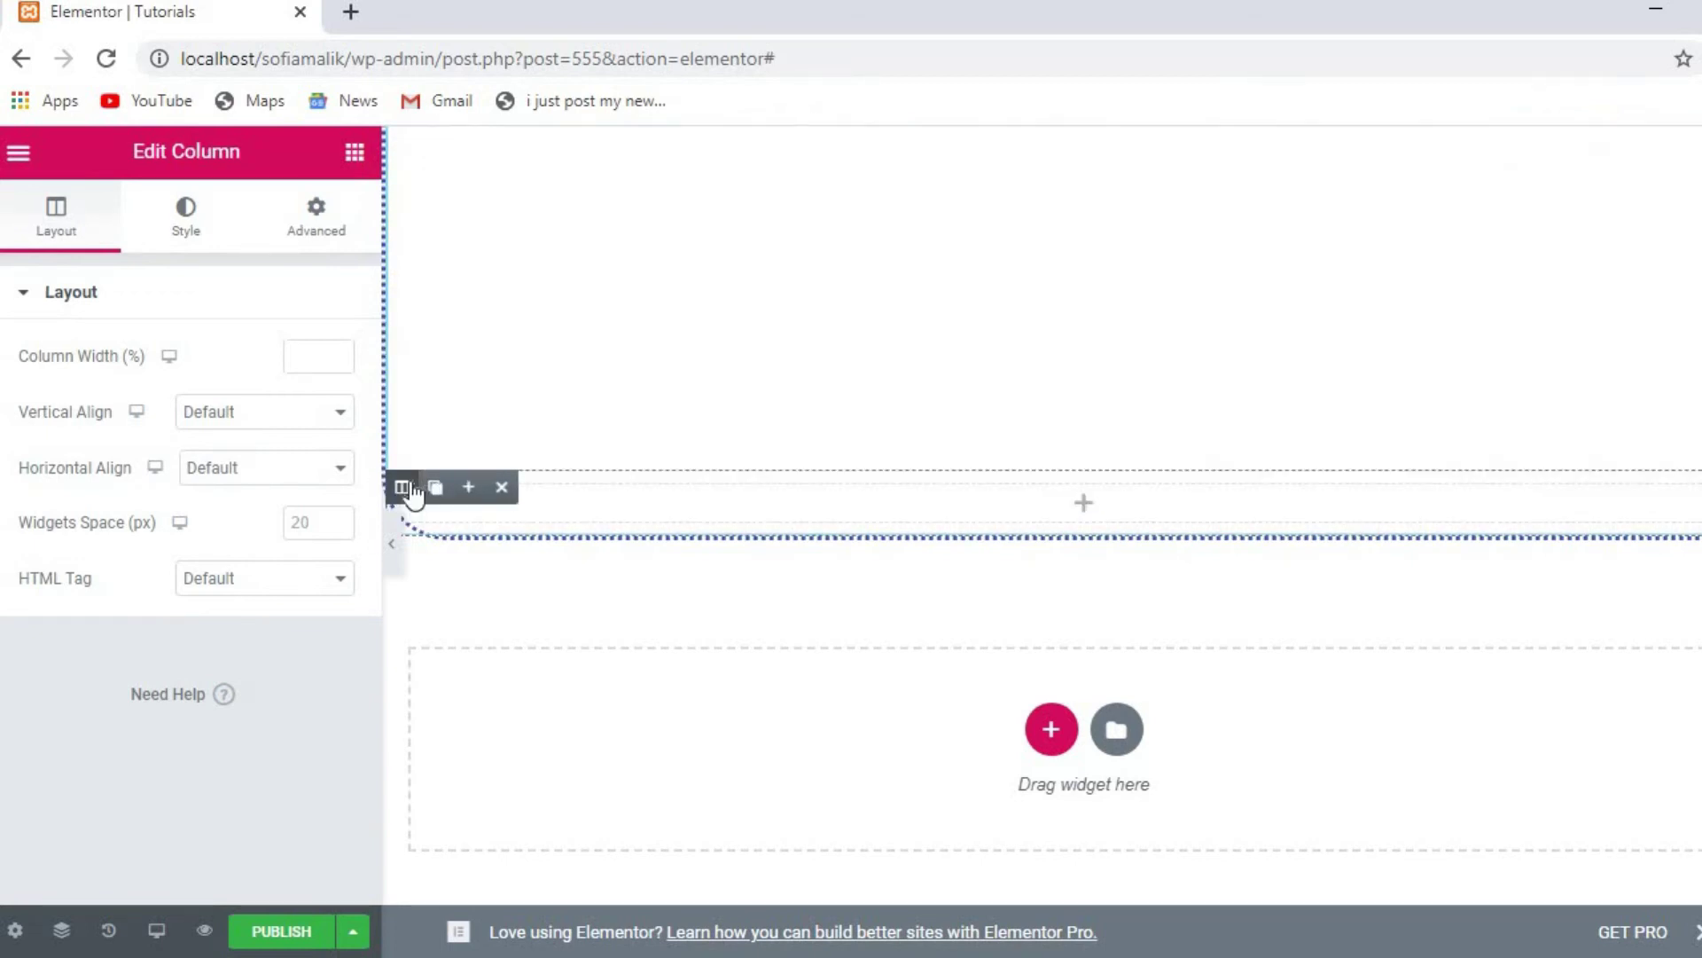
pyautogui.click(473, 487)
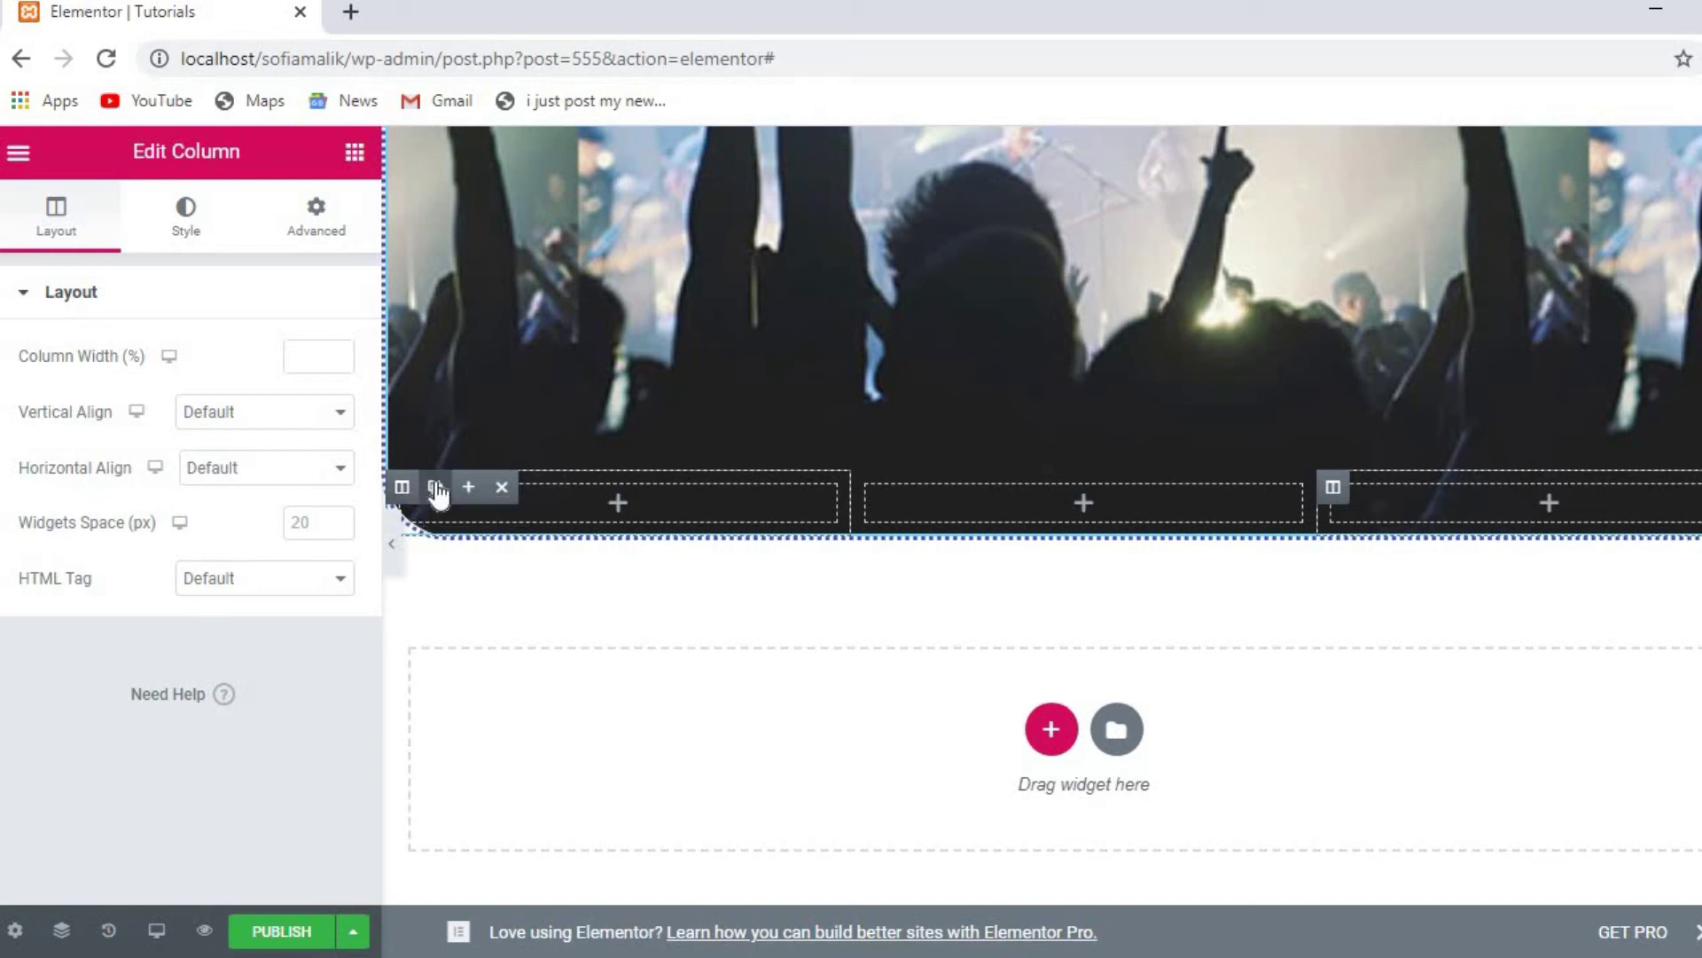
pyautogui.click(436, 488)
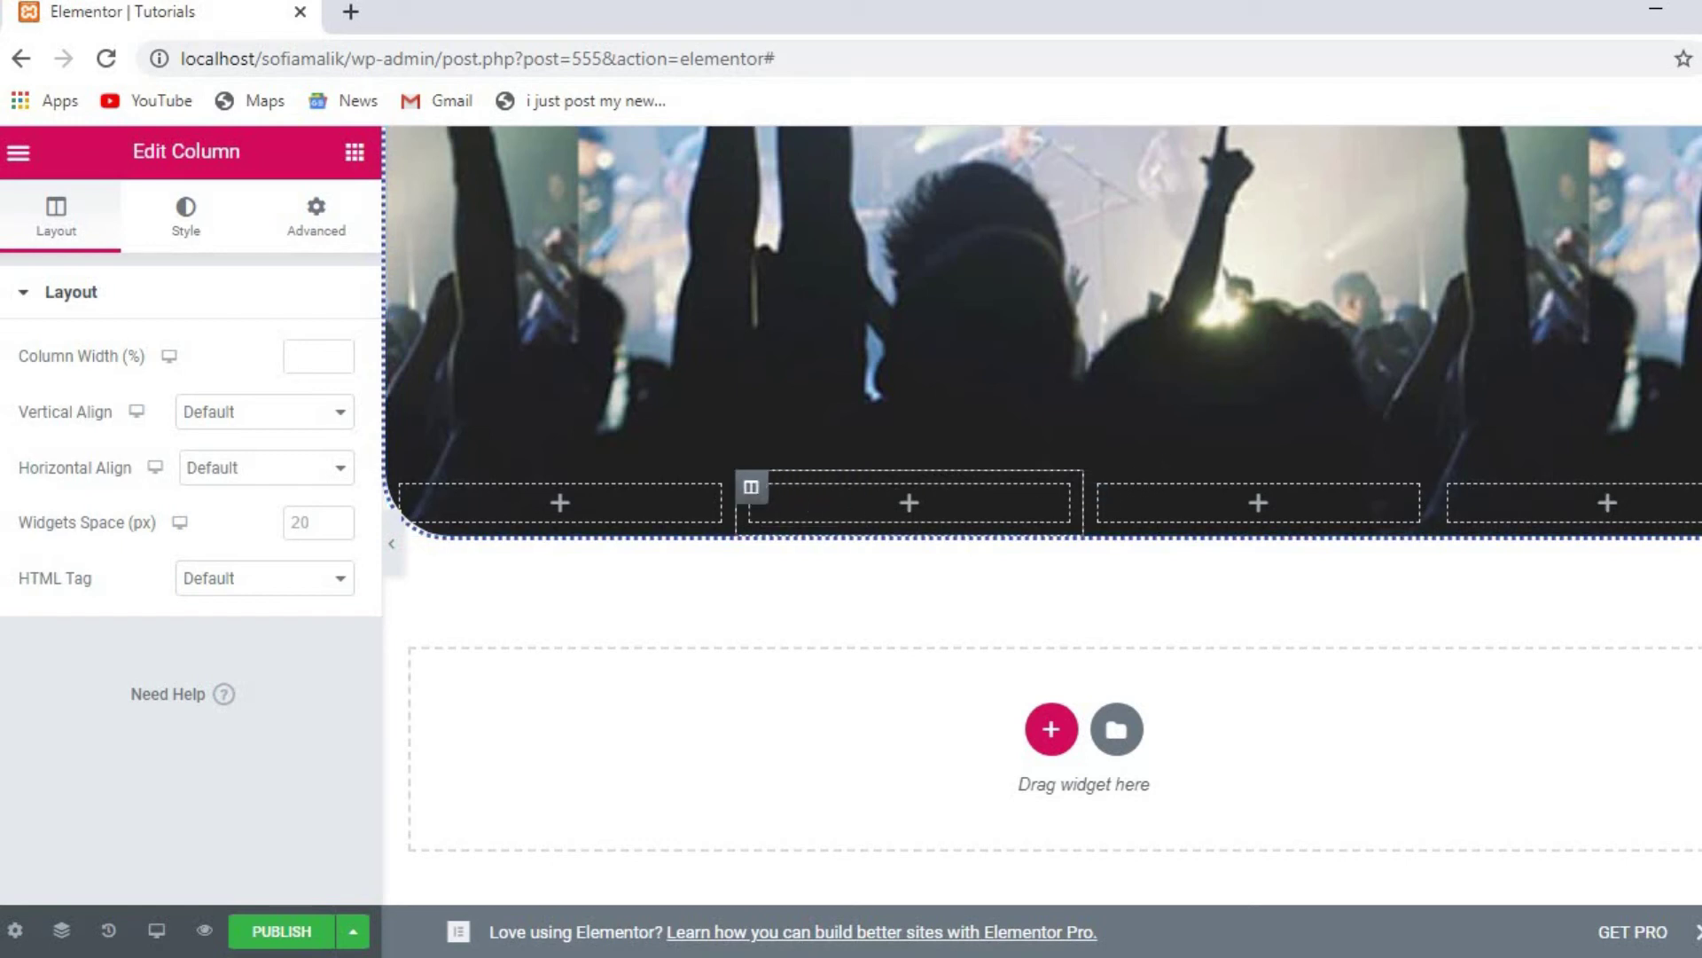
# Step: Add a Heading widget to the section's first column
pyautogui.scroll(1, 965, 463)
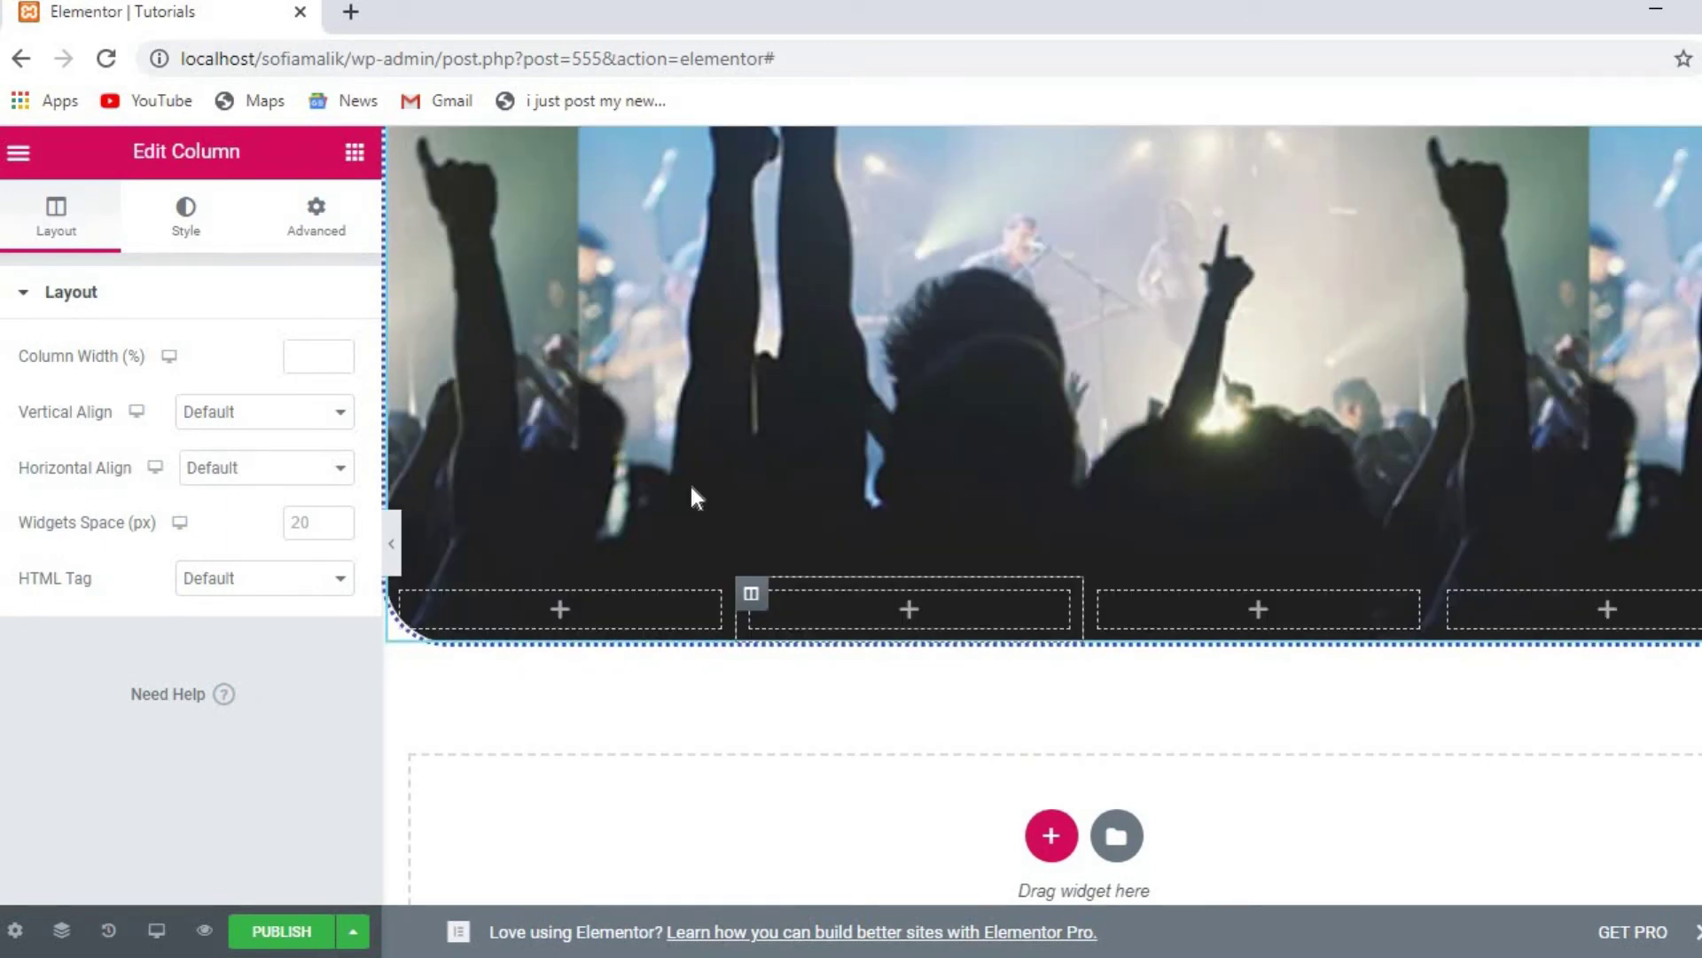
pyautogui.click(562, 625)
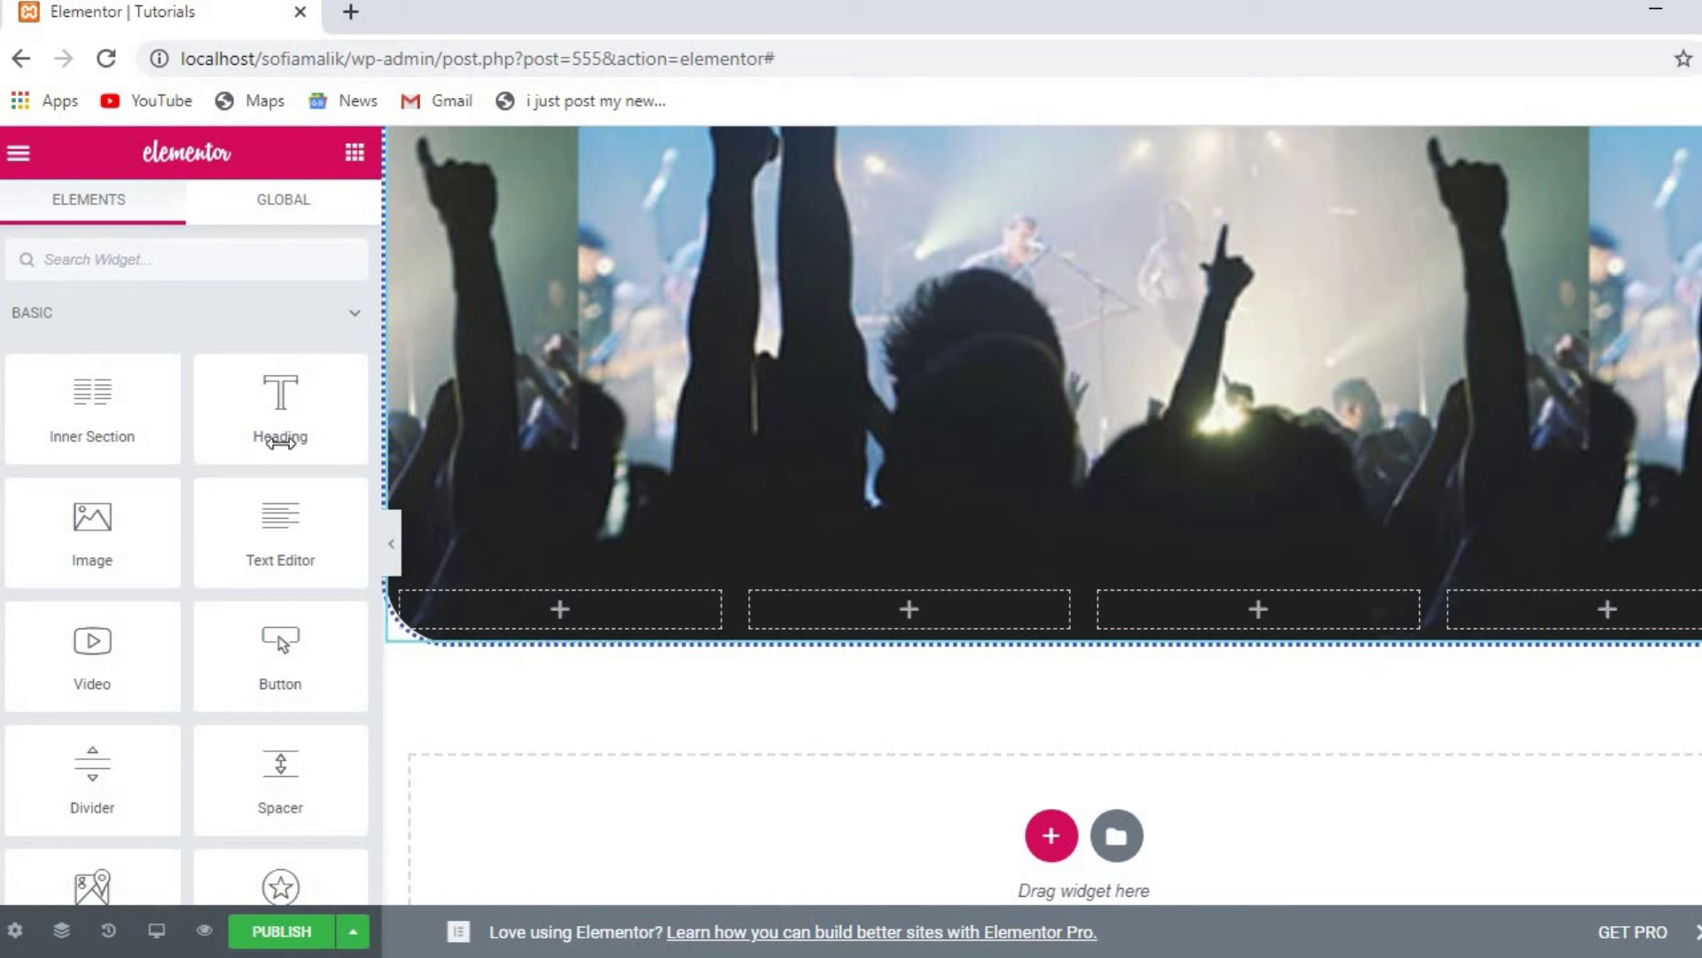
pyautogui.moveTo(277, 390); pyautogui.dragTo(556, 612)
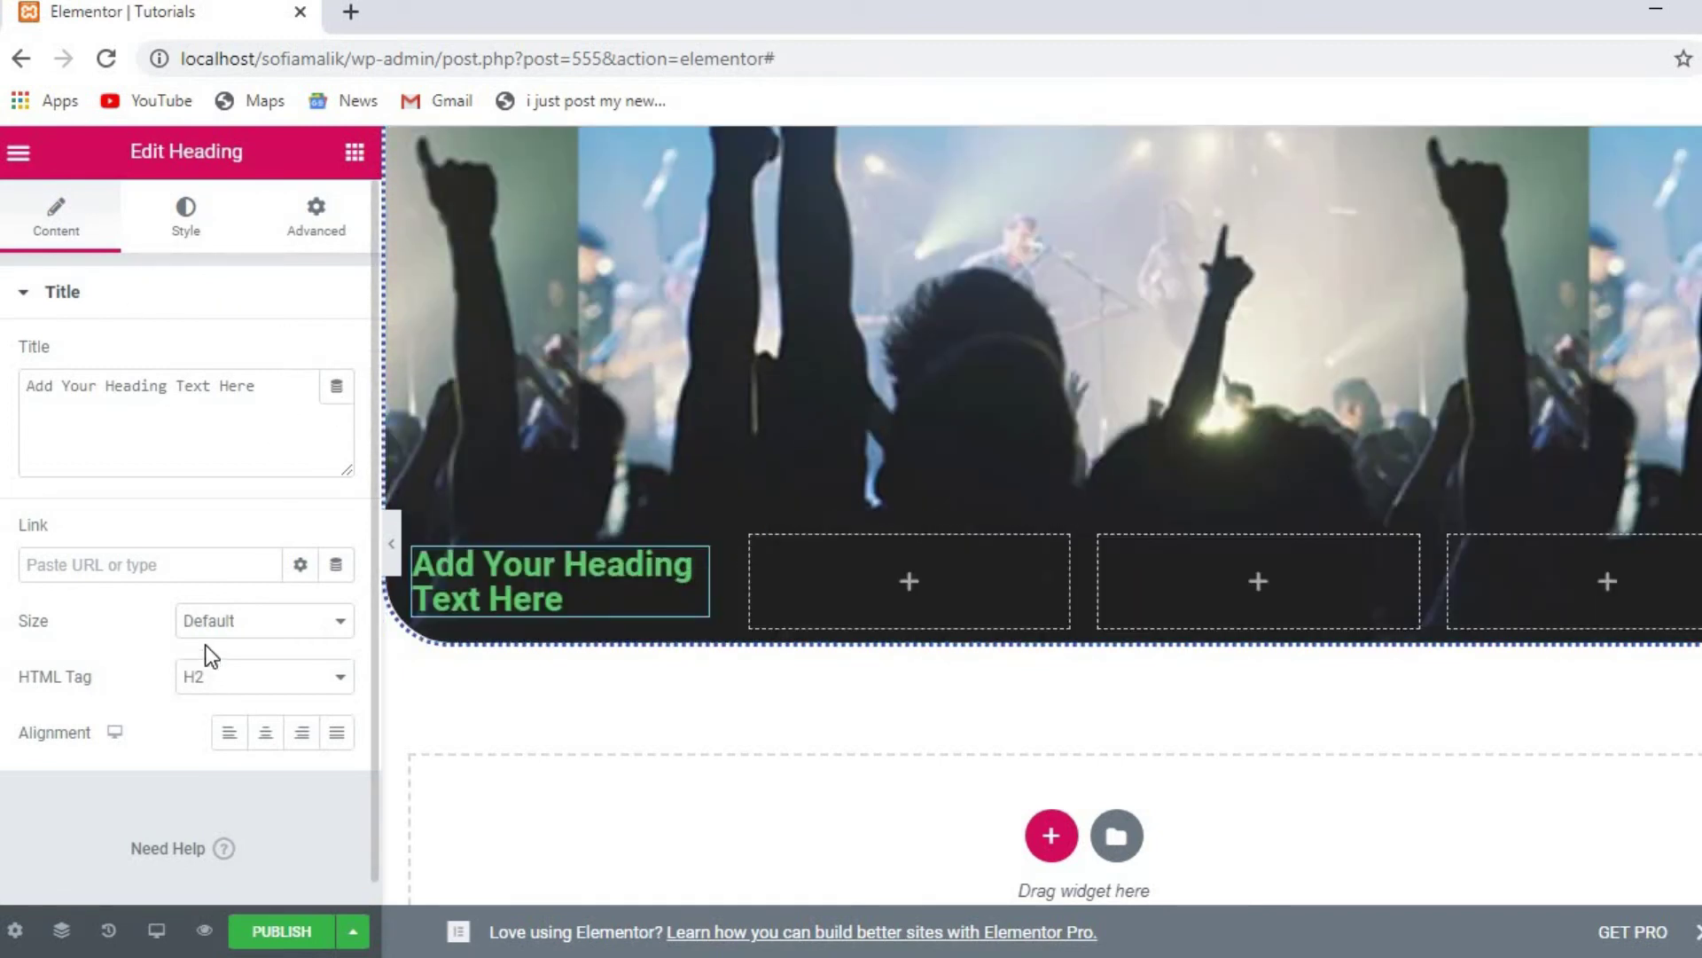
# Step: Try the H1 tag on the heading, then set its HTML tag to span
pyautogui.click(341, 678)
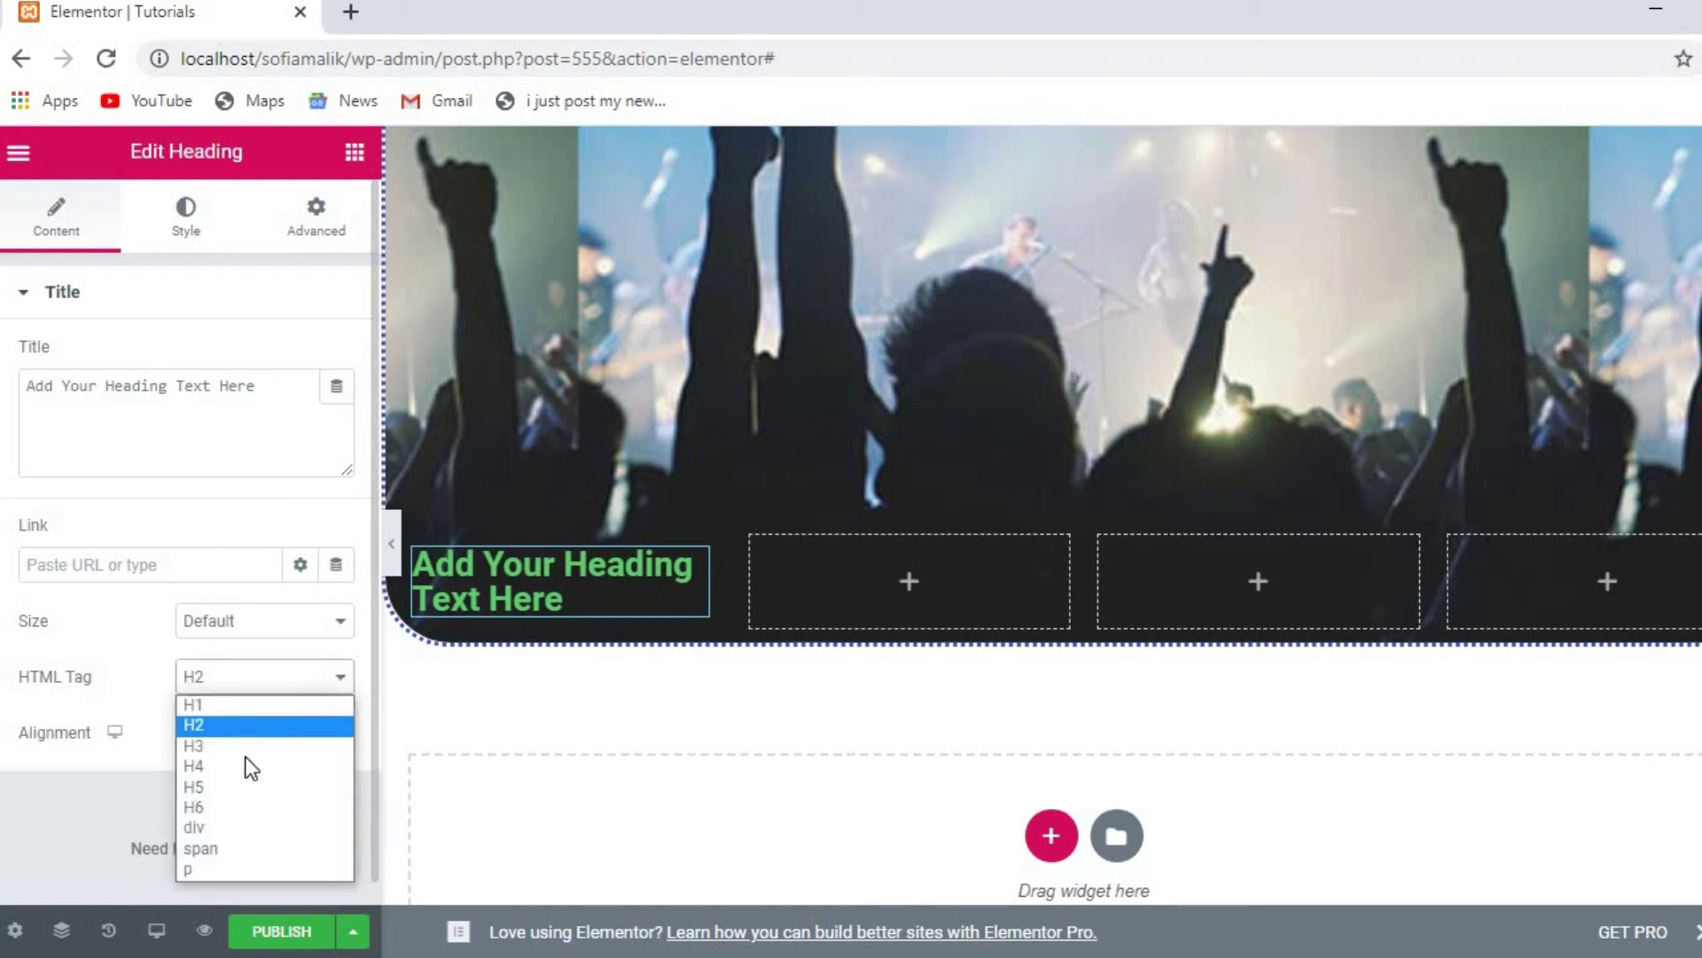
pyautogui.click(204, 705)
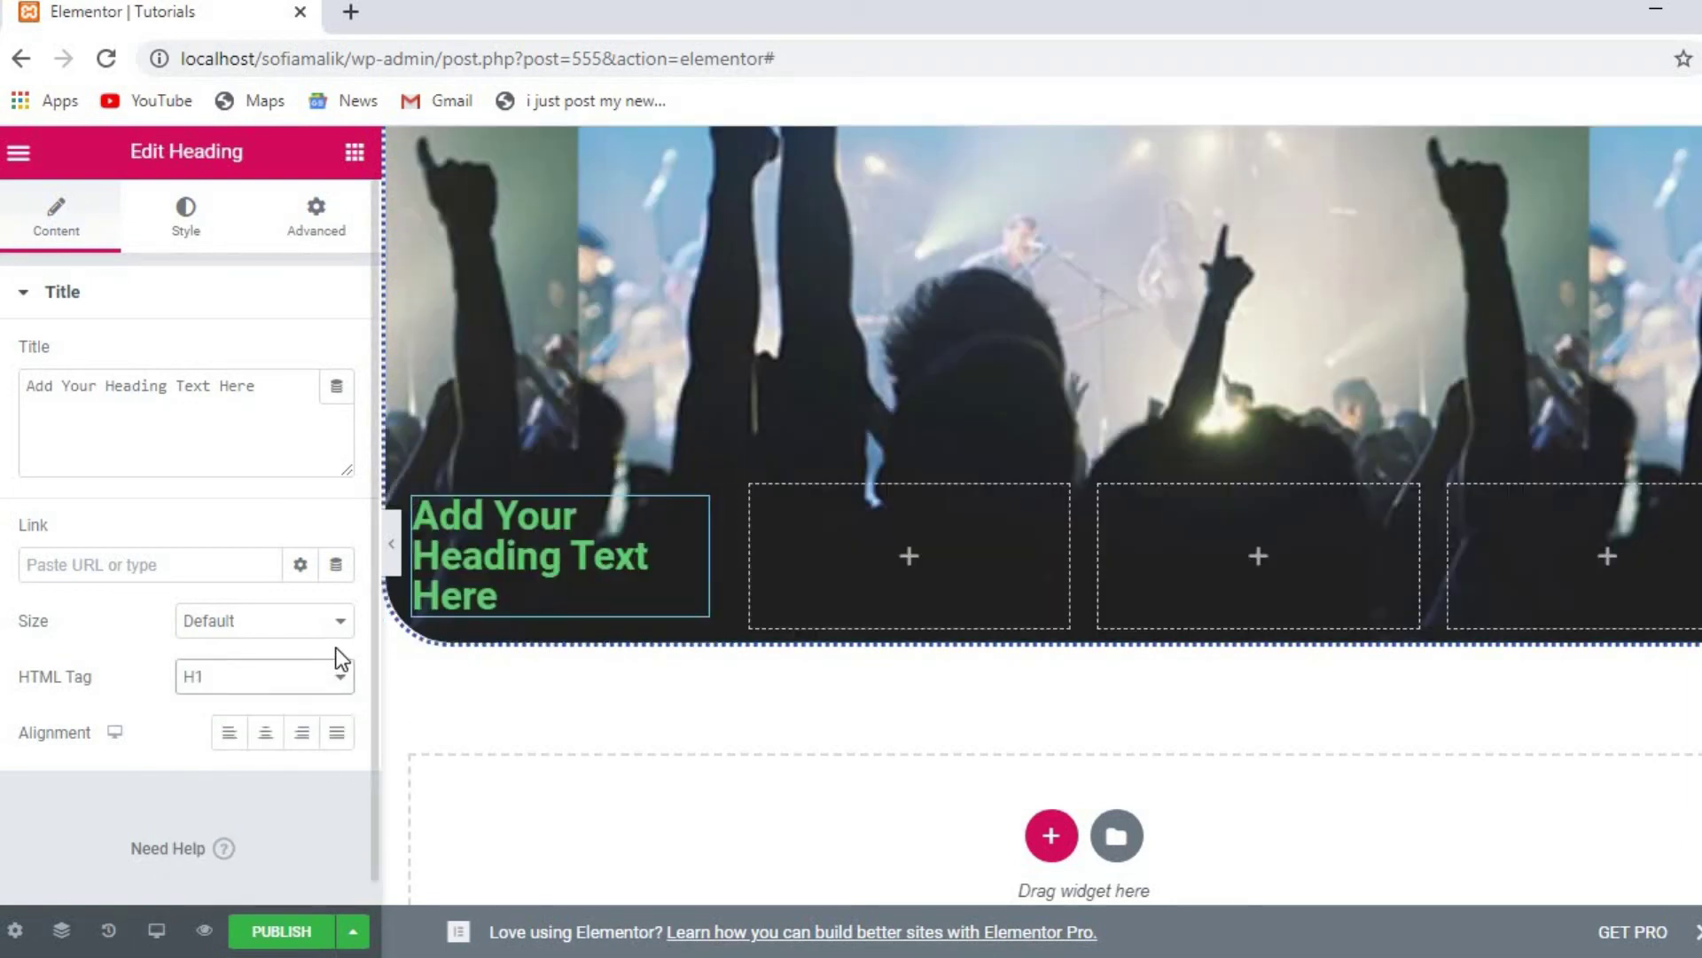
pyautogui.click(345, 681)
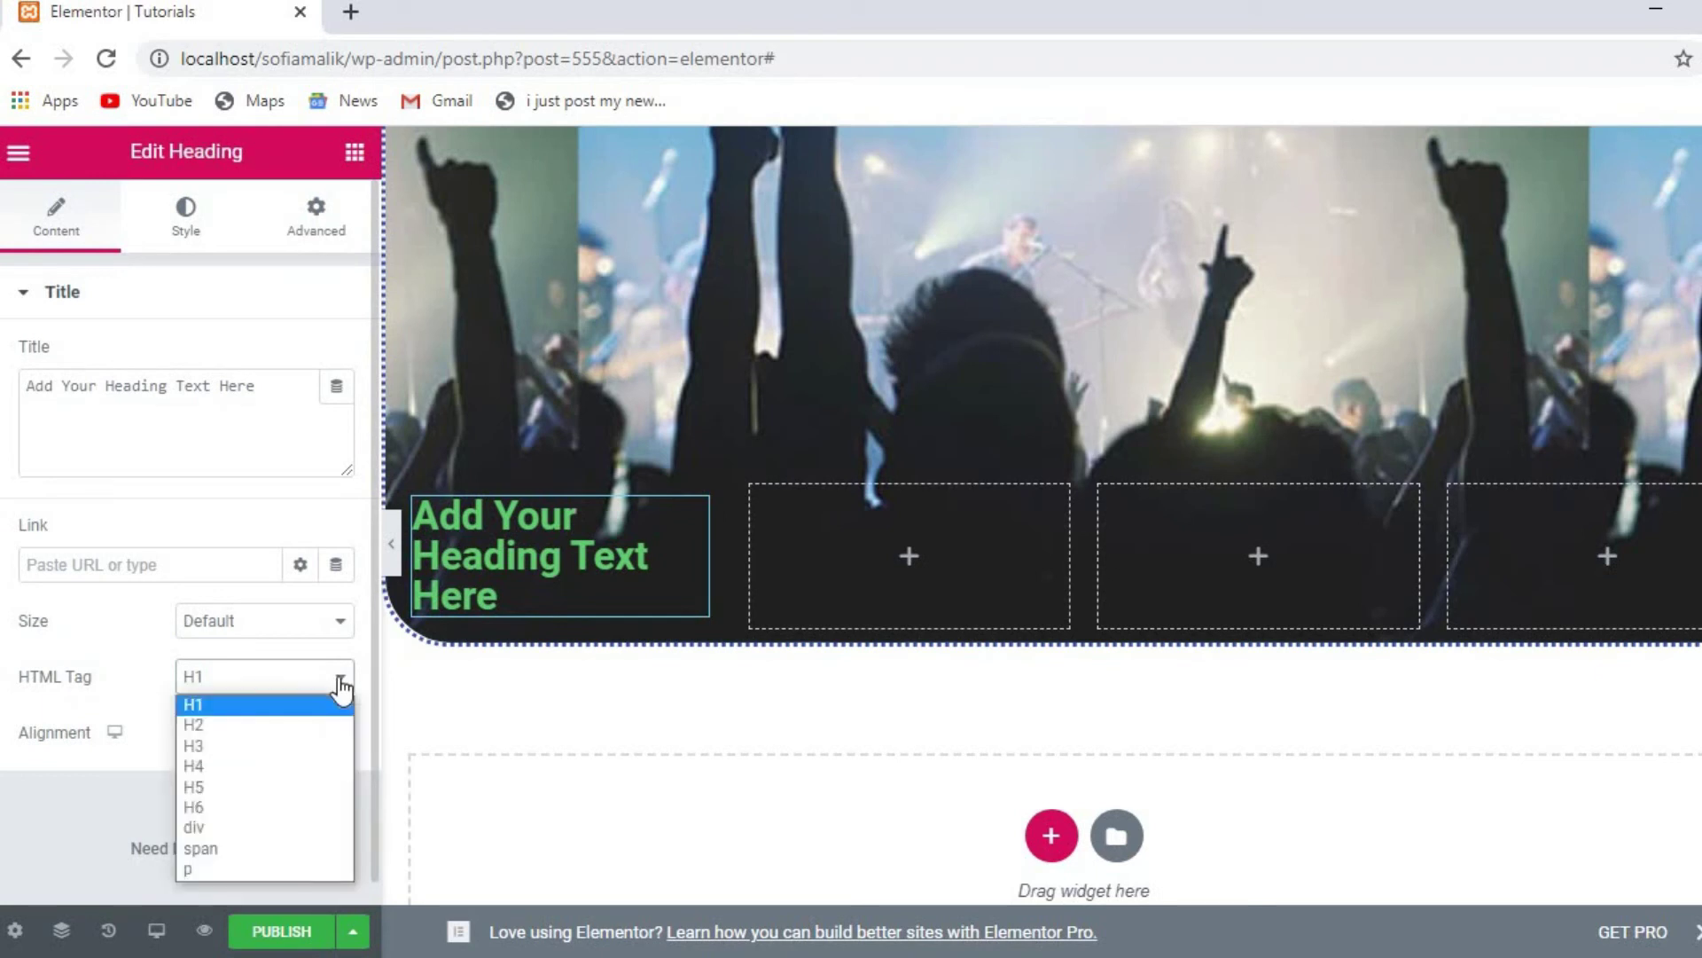
pyautogui.click(195, 855)
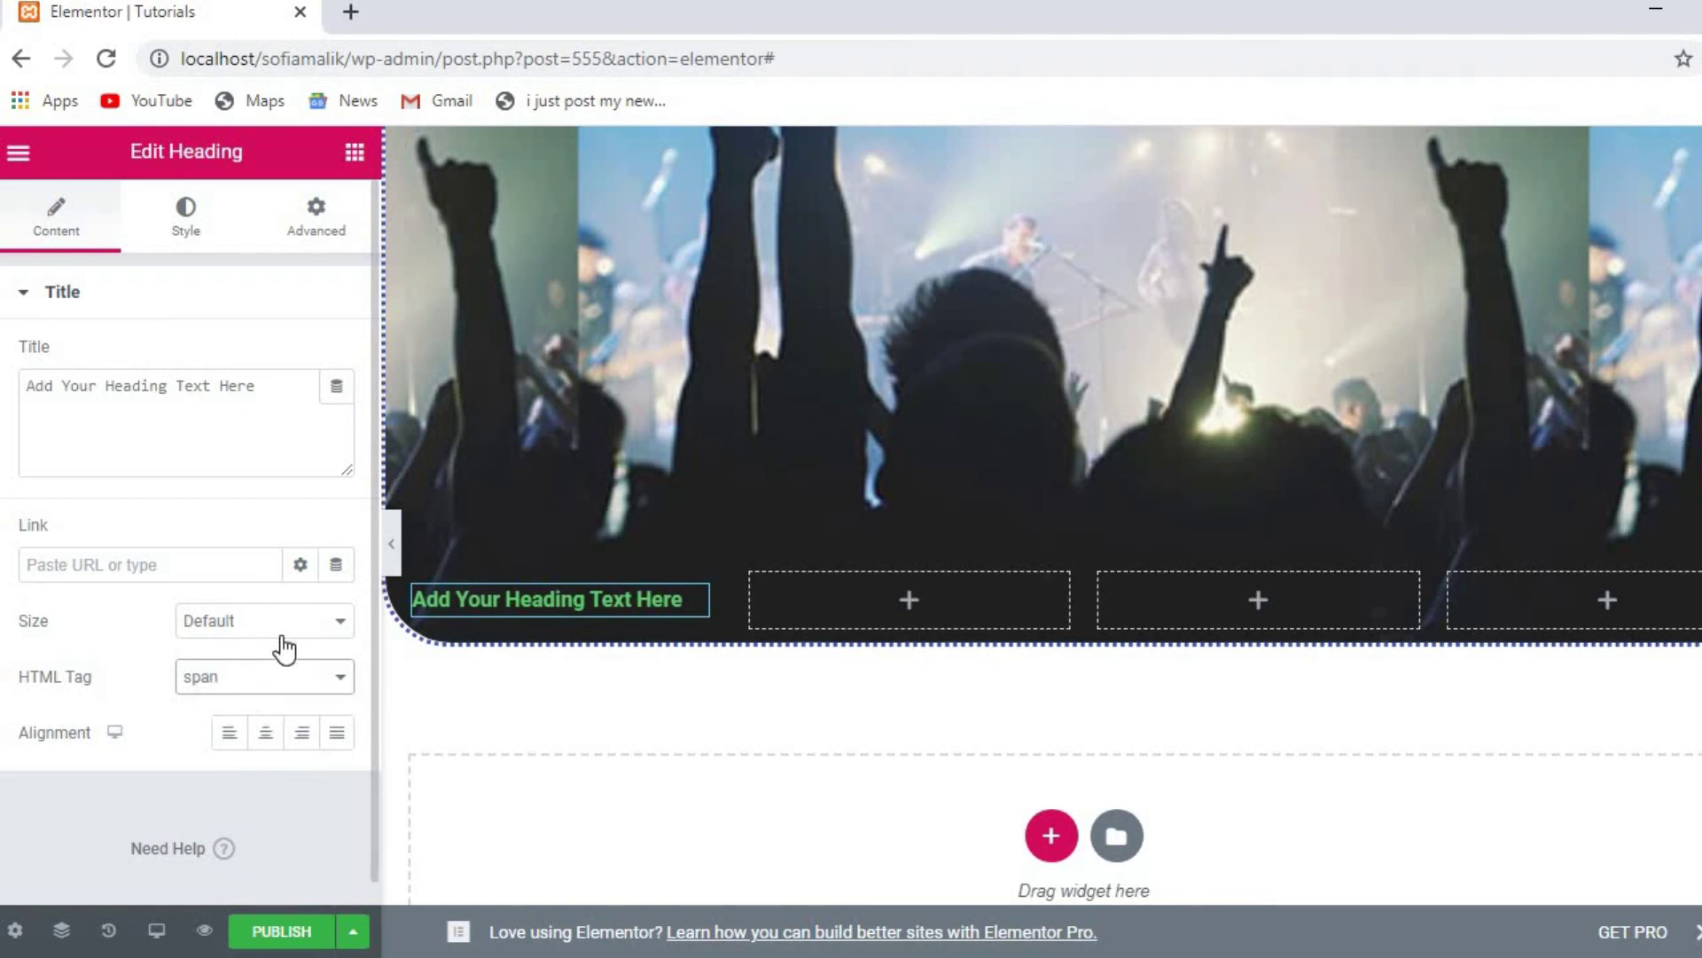
# Step: Try red #C61313 as the heading's text color, then set it to white #FFFFFF
pyautogui.click(184, 207)
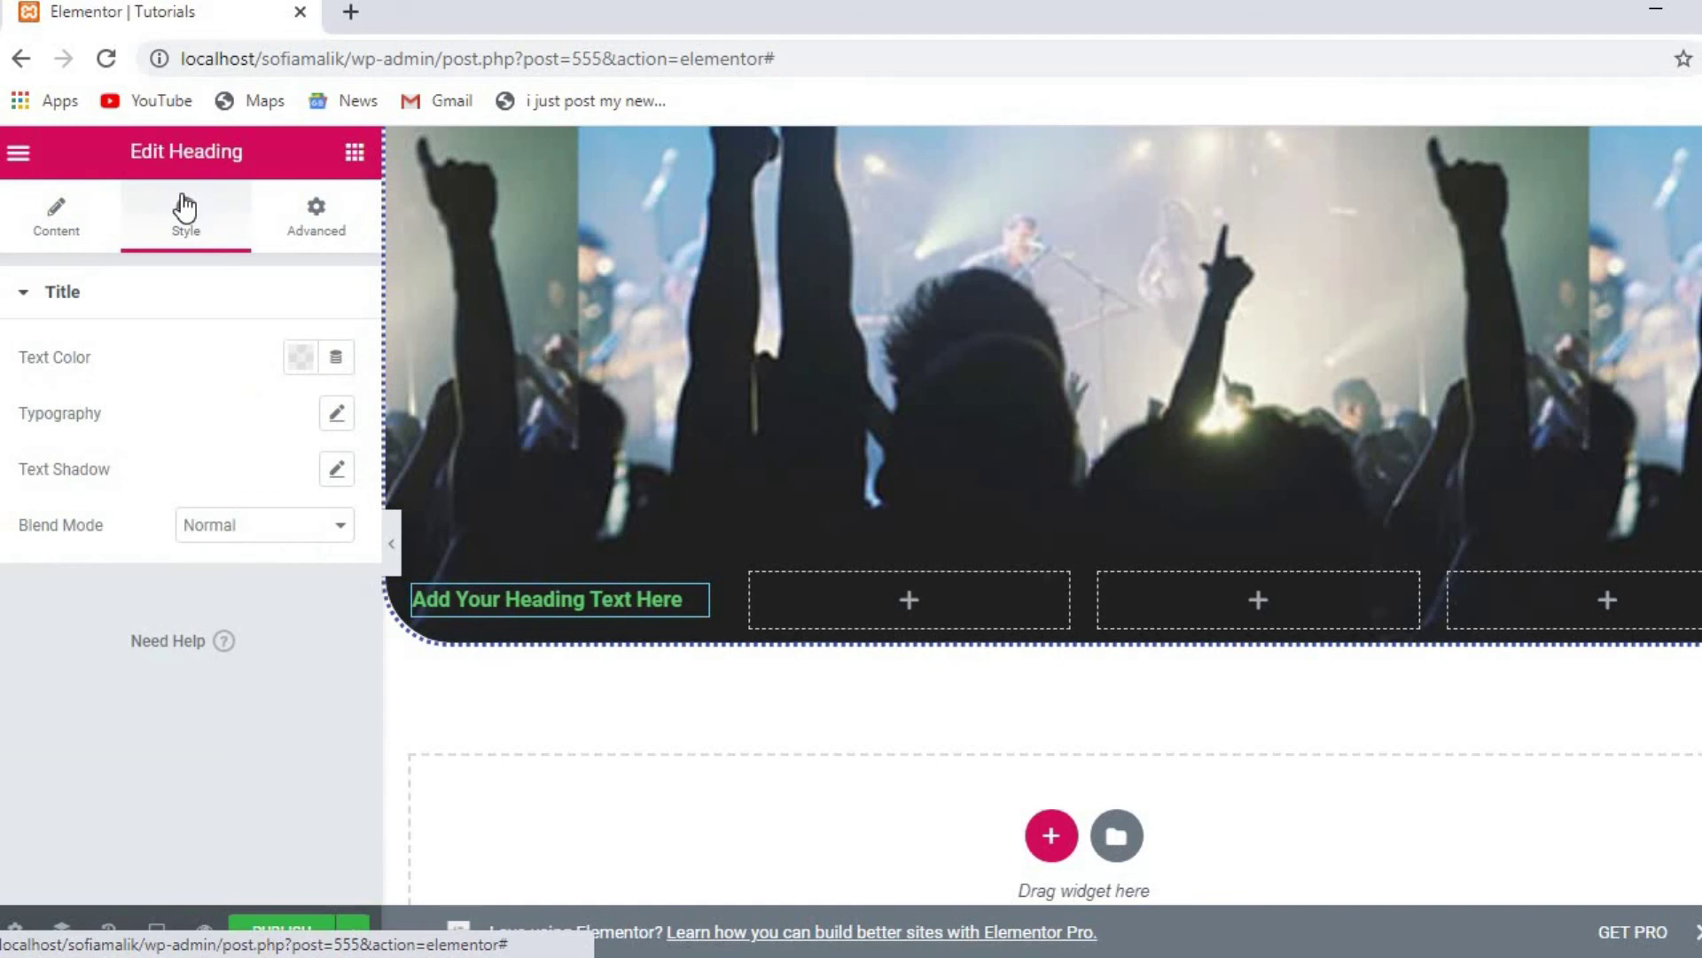
pyautogui.click(300, 357)
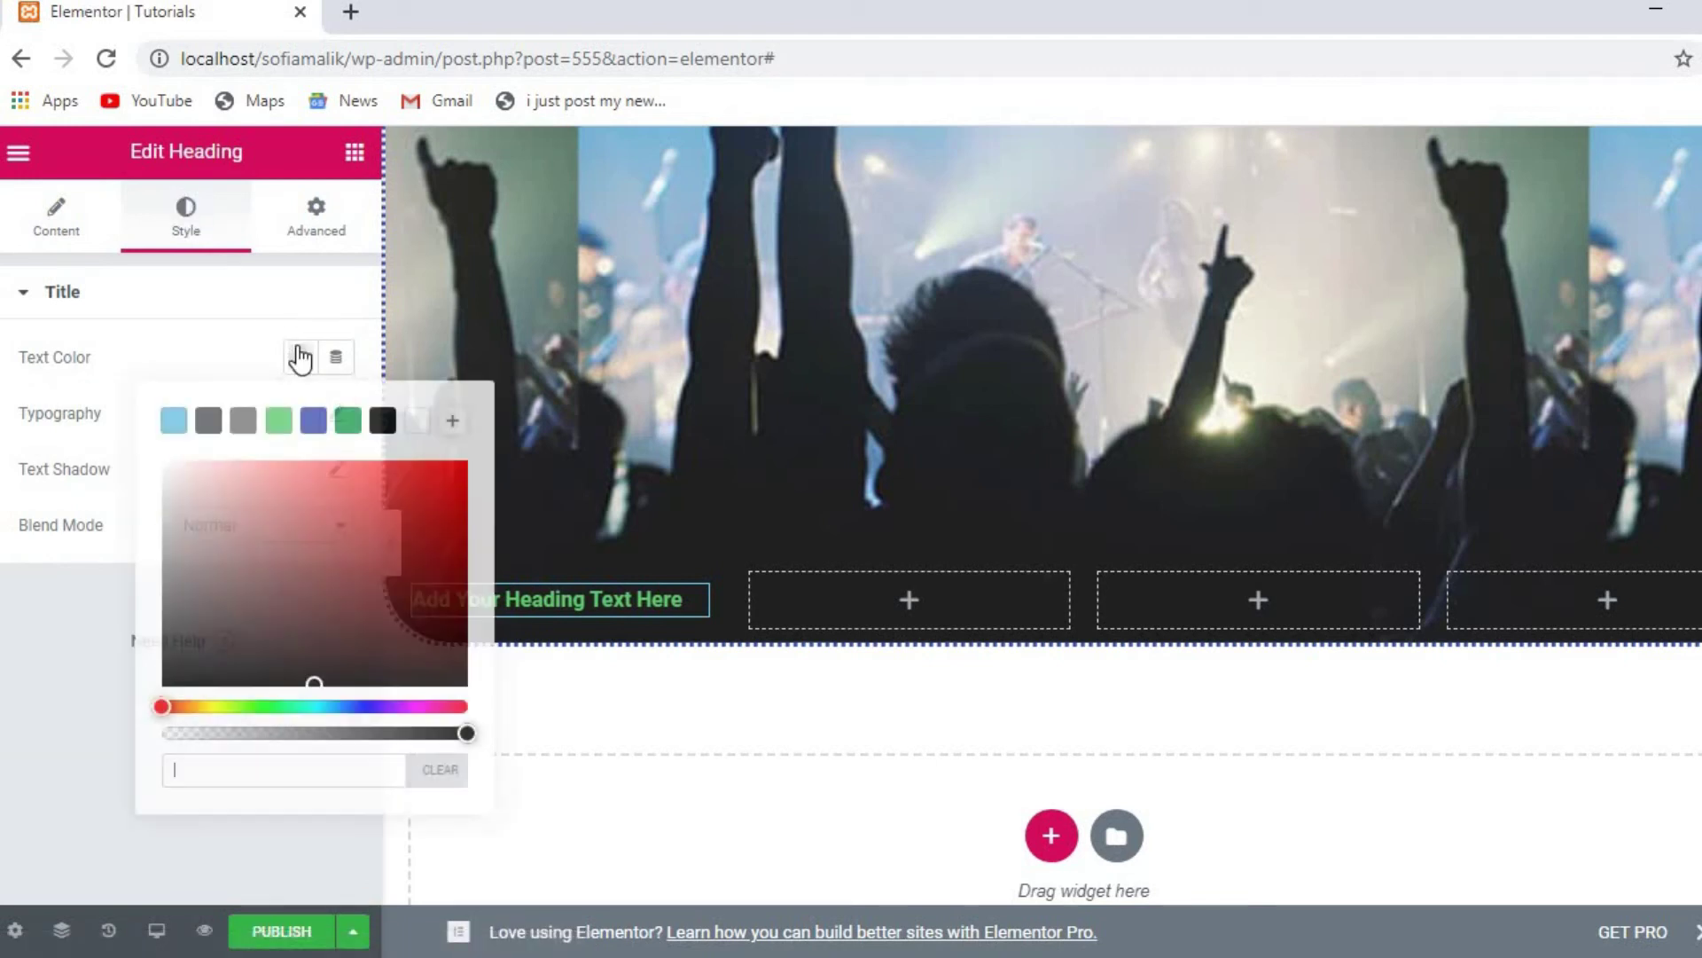
pyautogui.click(435, 509)
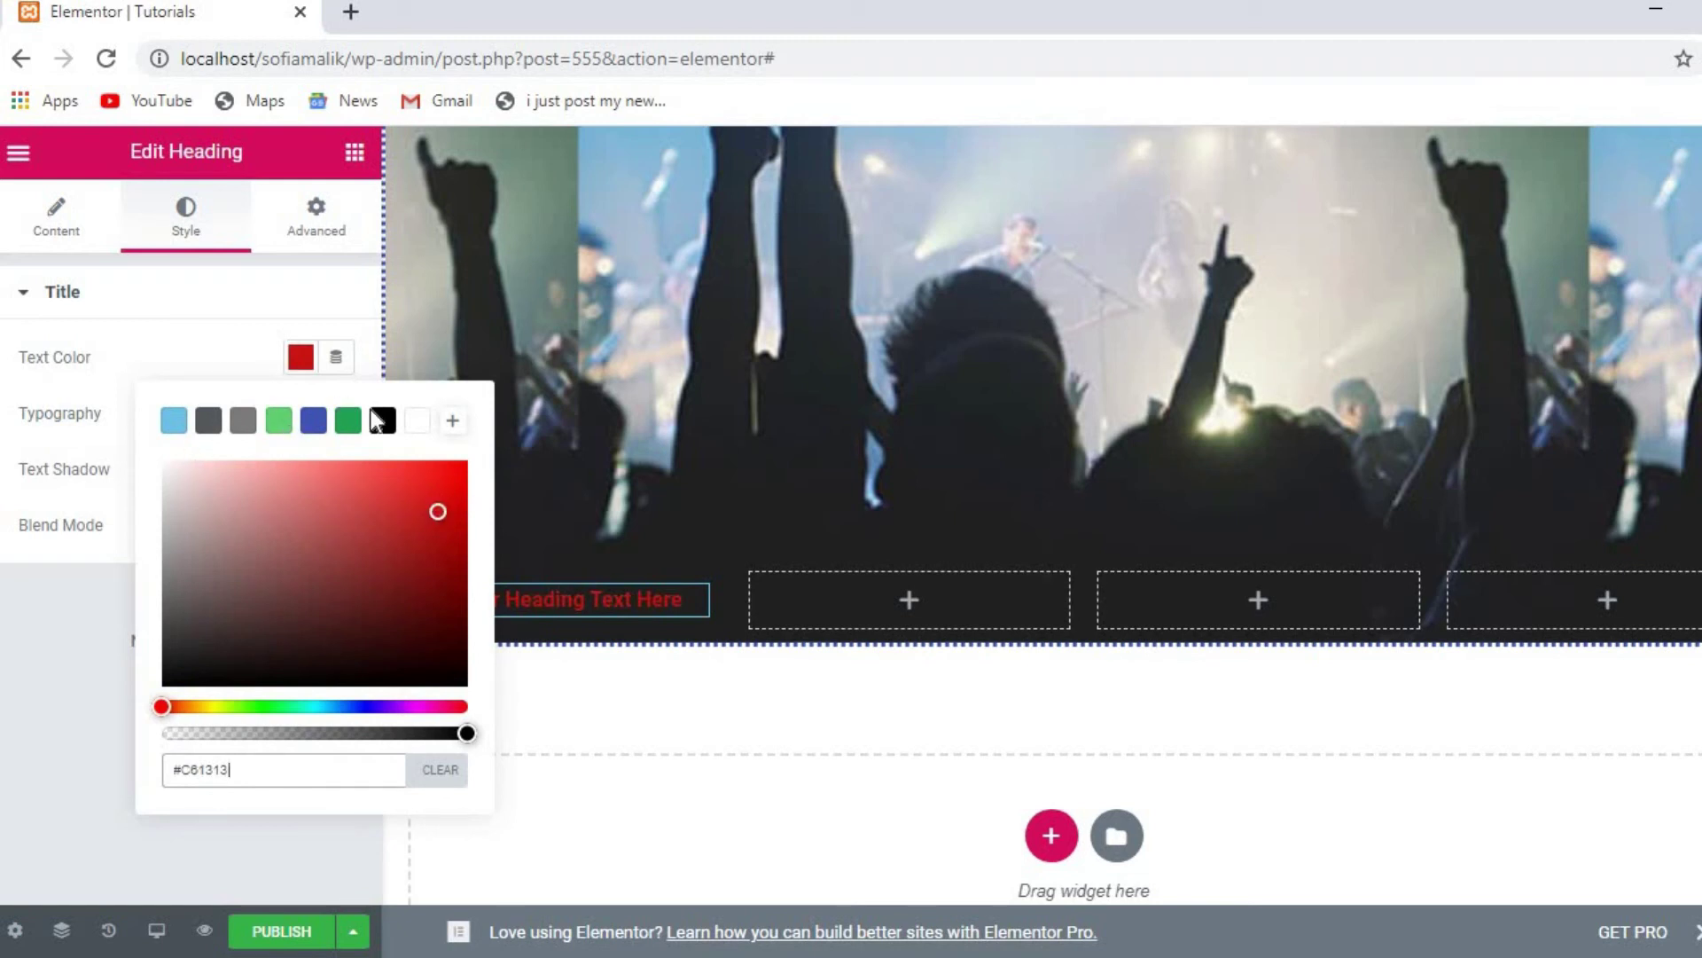
pyautogui.click(410, 435)
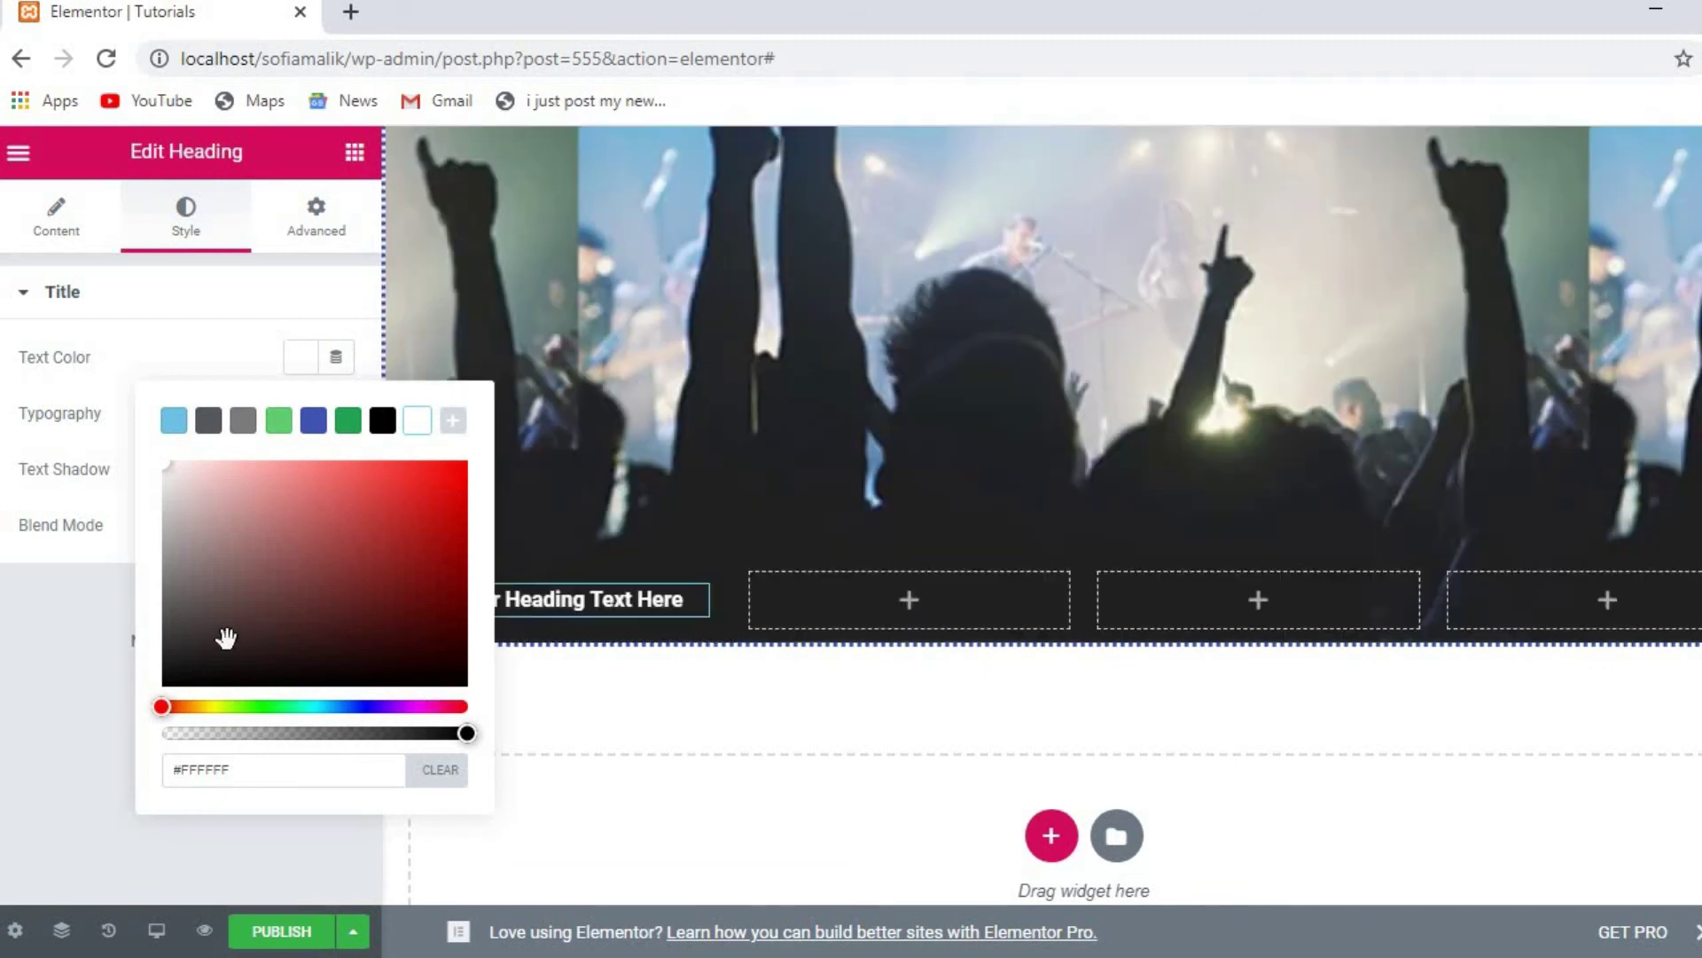
pyautogui.click(41, 616)
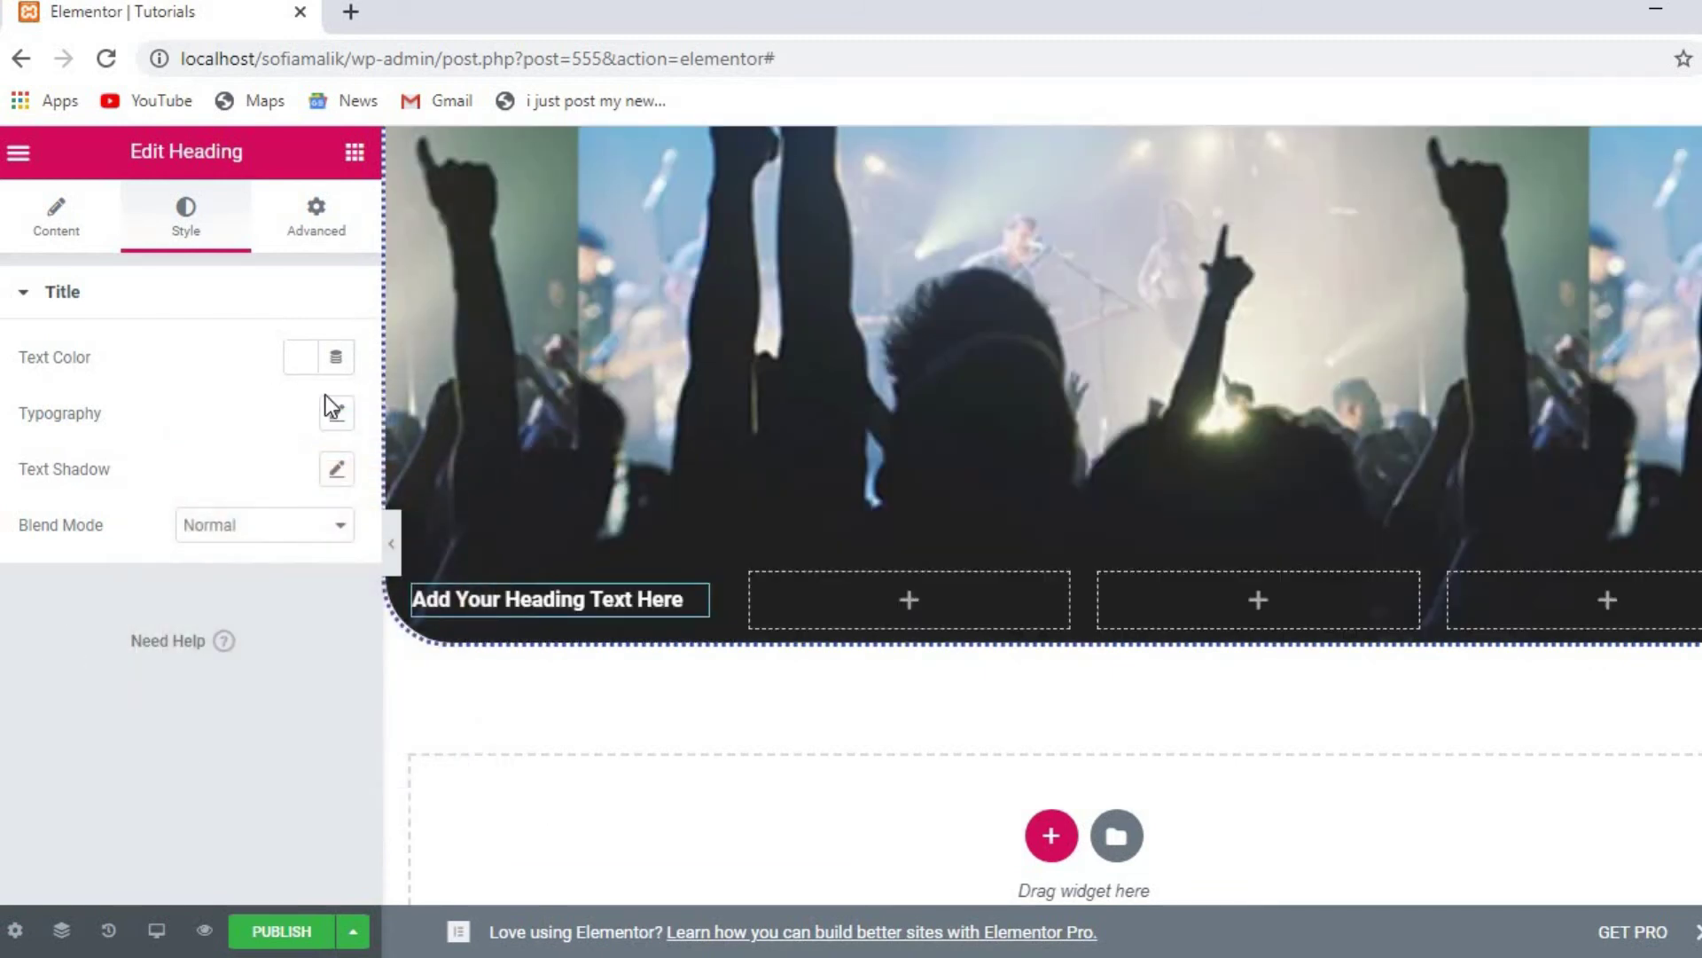
# Step: Set the heading's typography to the Times New Roman family, trying weight 800 before choosing 300
pyautogui.click(336, 414)
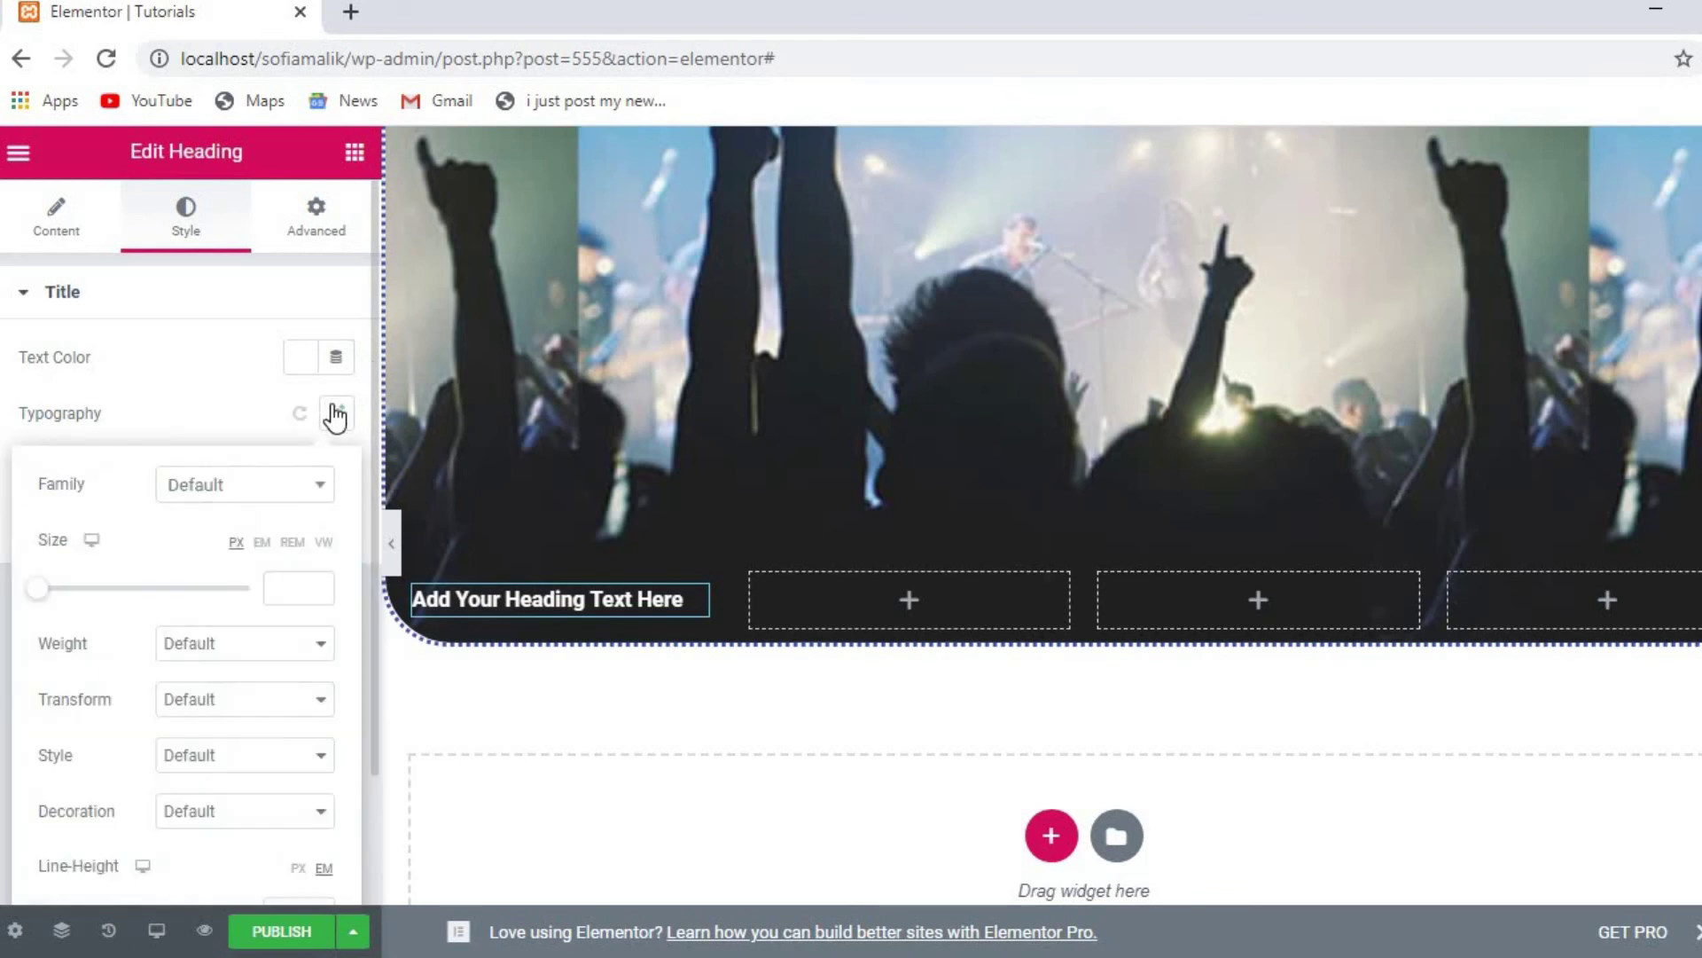
pyautogui.click(321, 494)
pyautogui.click(321, 494)
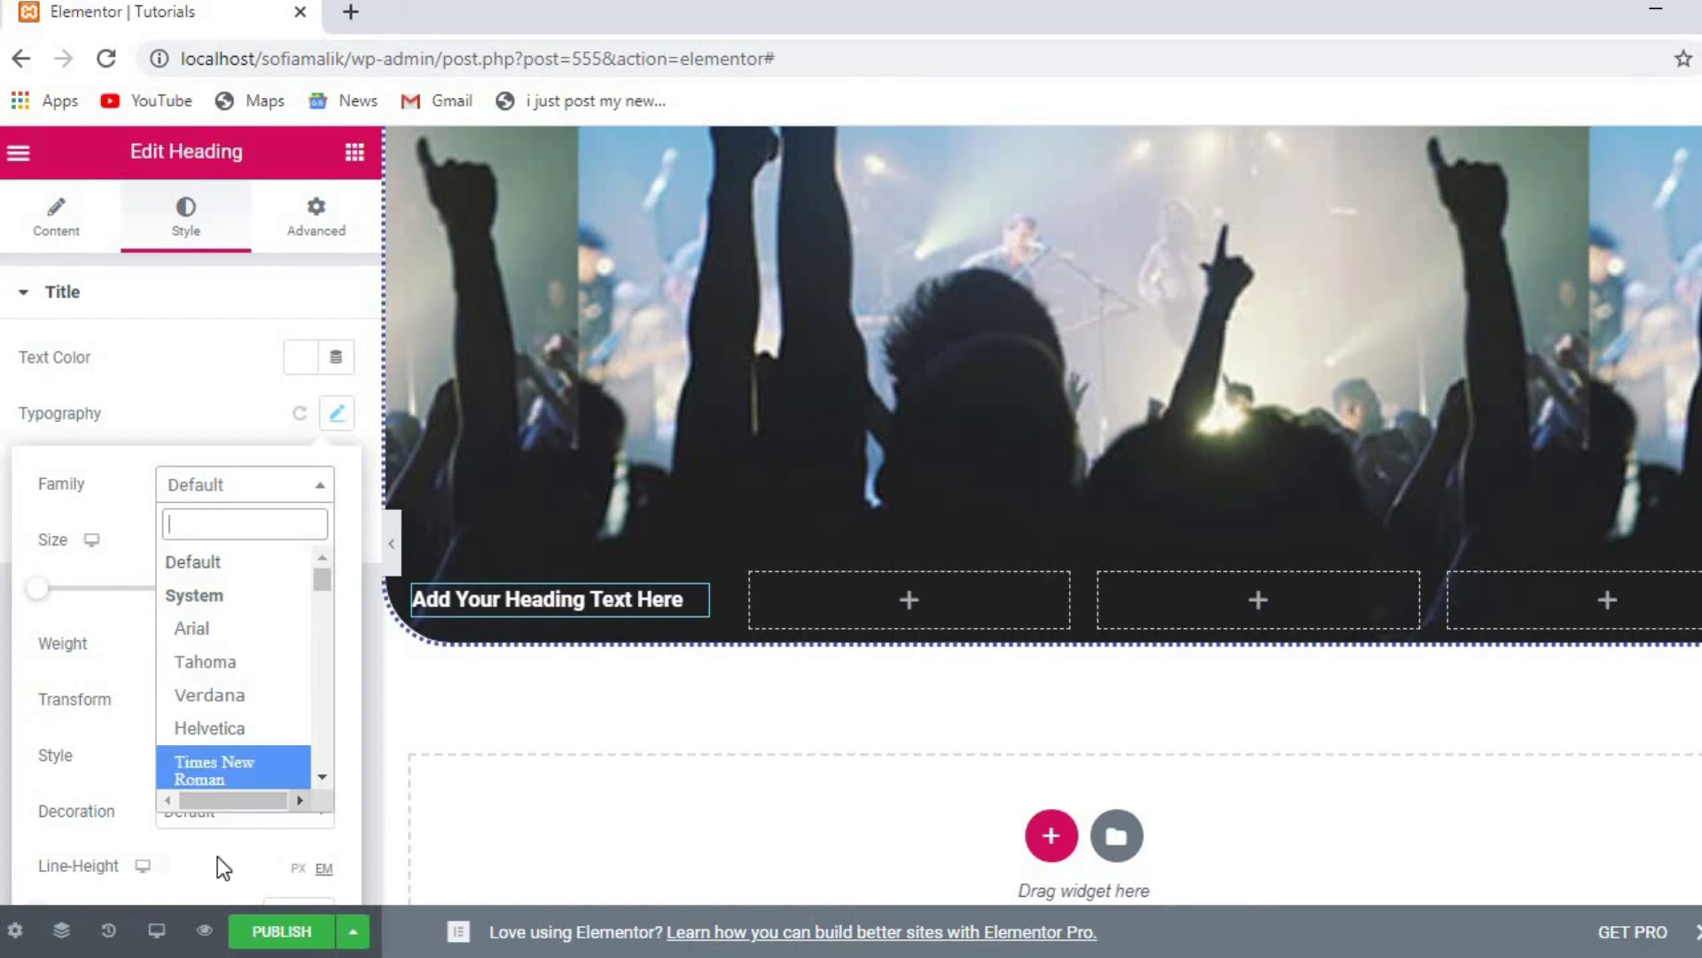
pyautogui.click(211, 773)
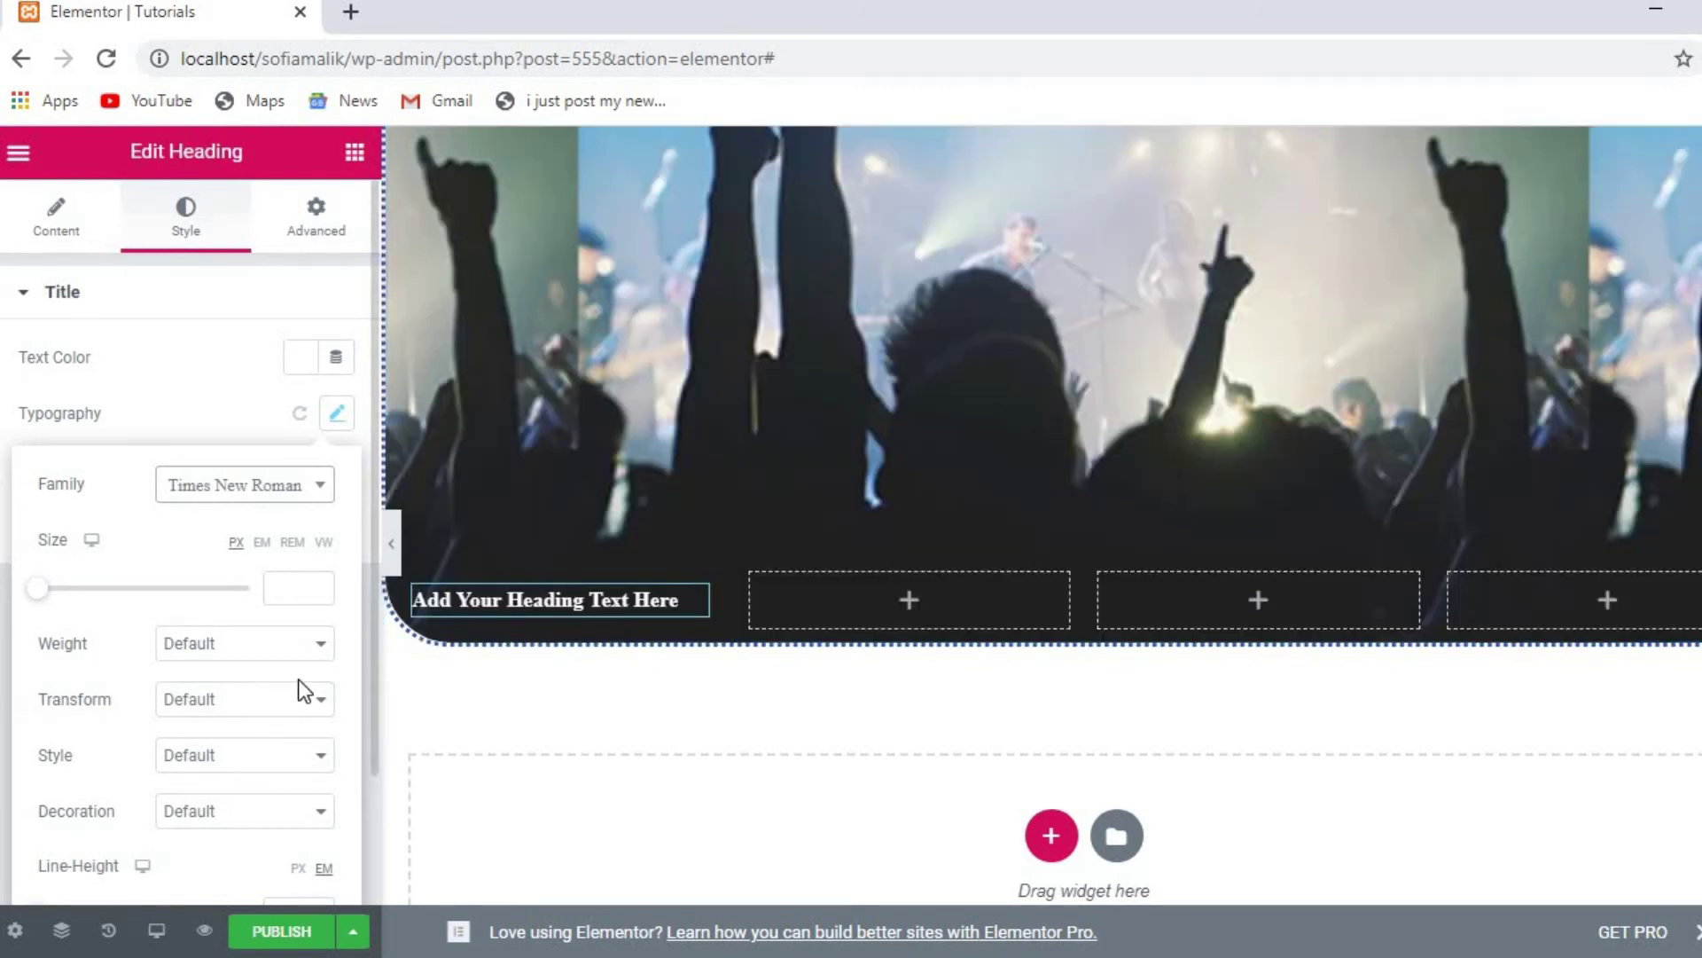
pyautogui.click(317, 654)
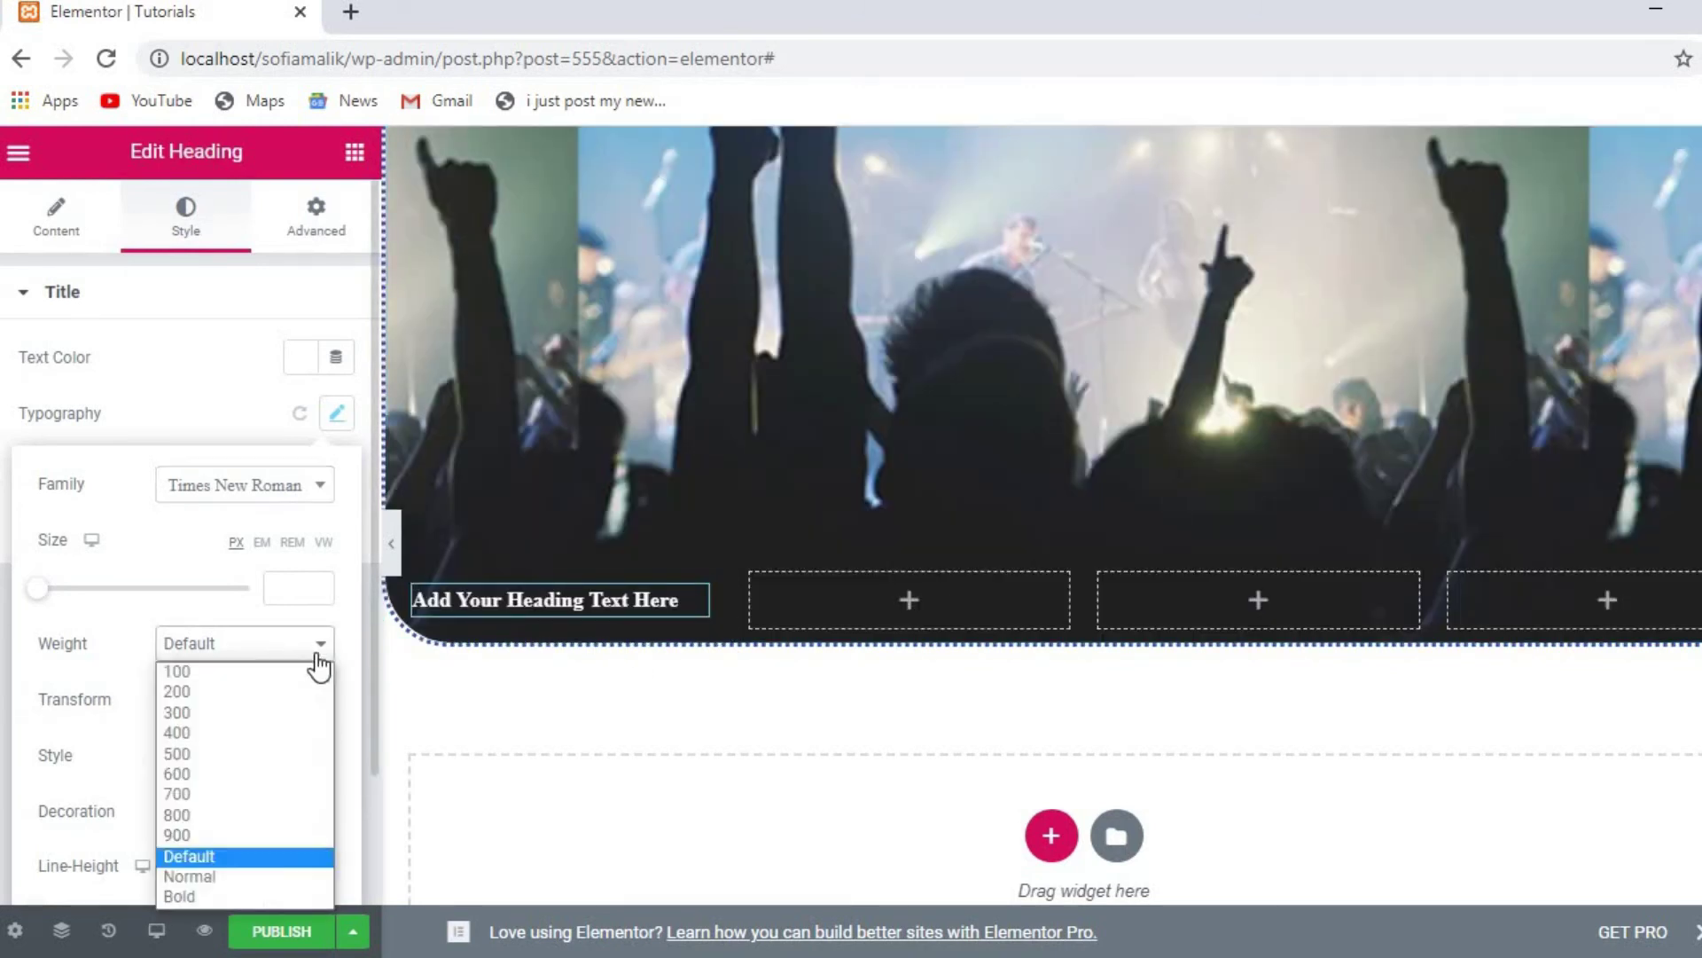
pyautogui.click(189, 816)
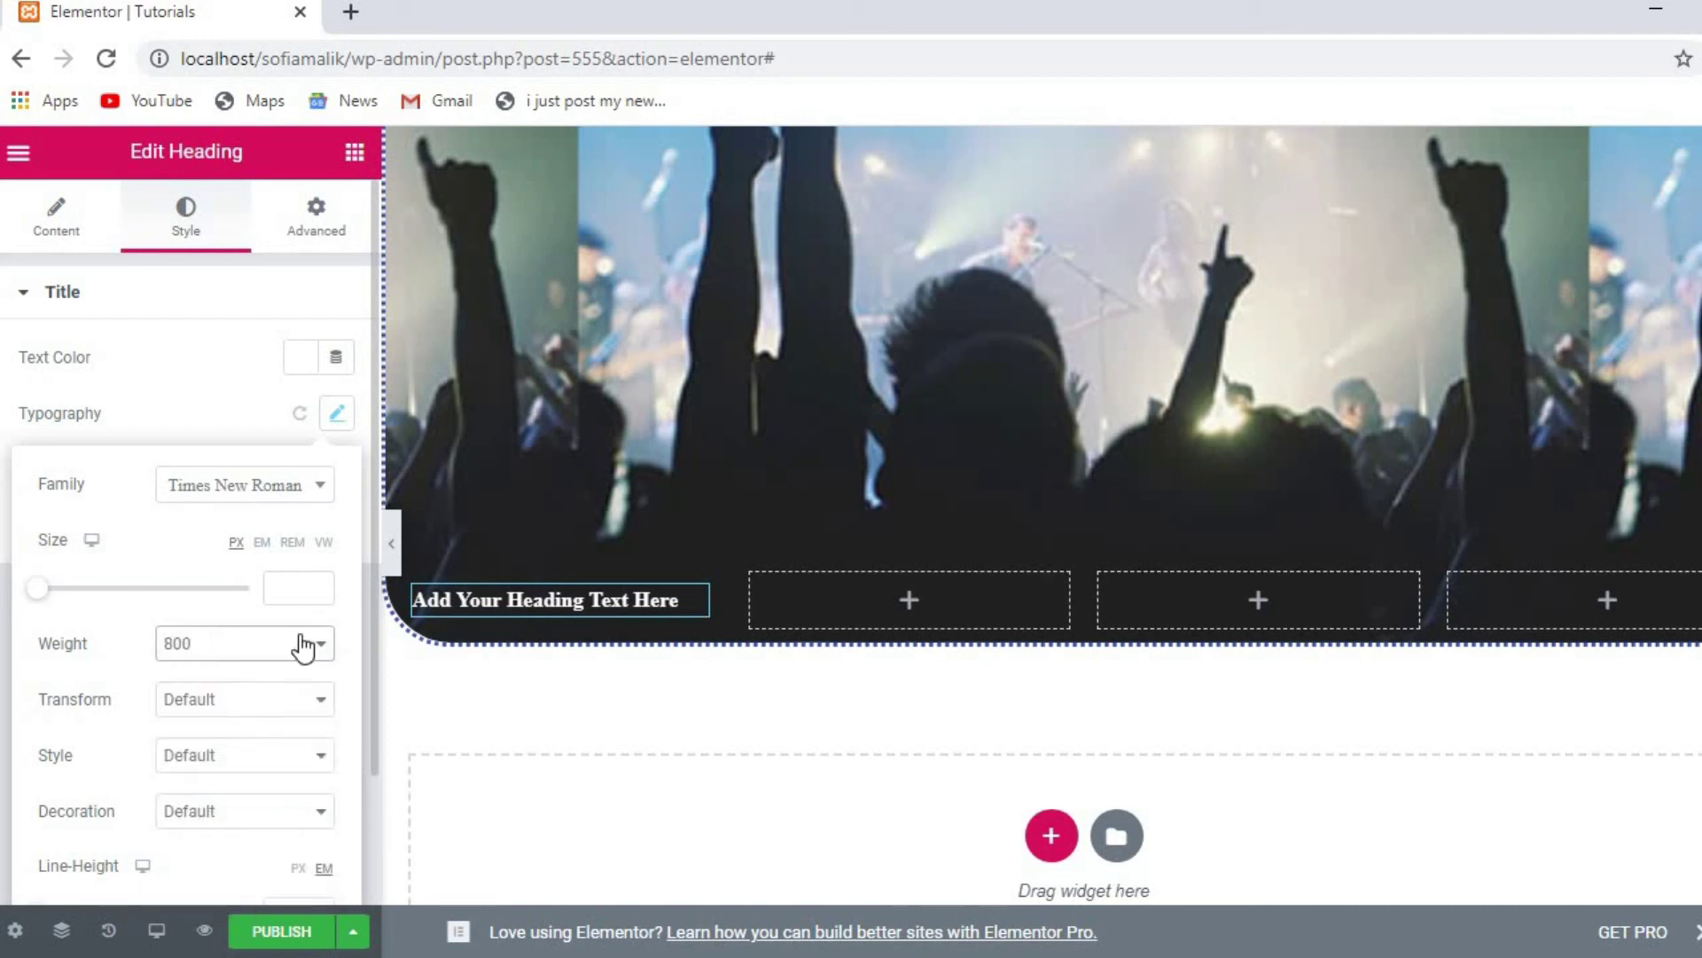
pyautogui.click(326, 649)
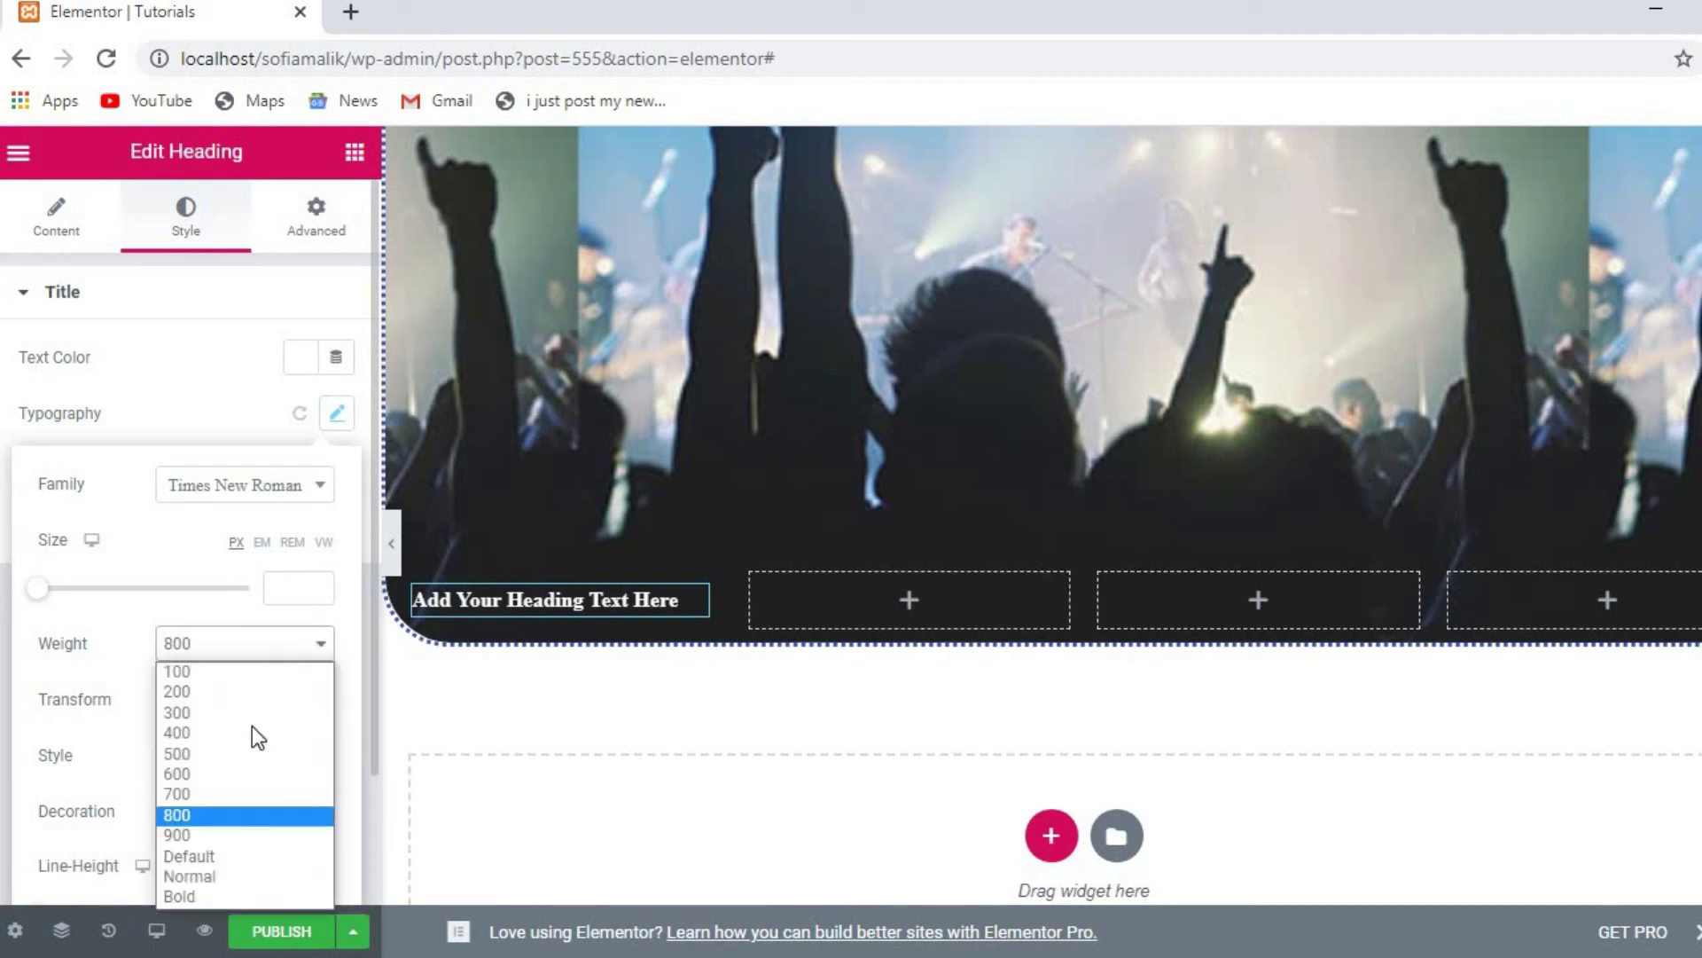
pyautogui.click(188, 711)
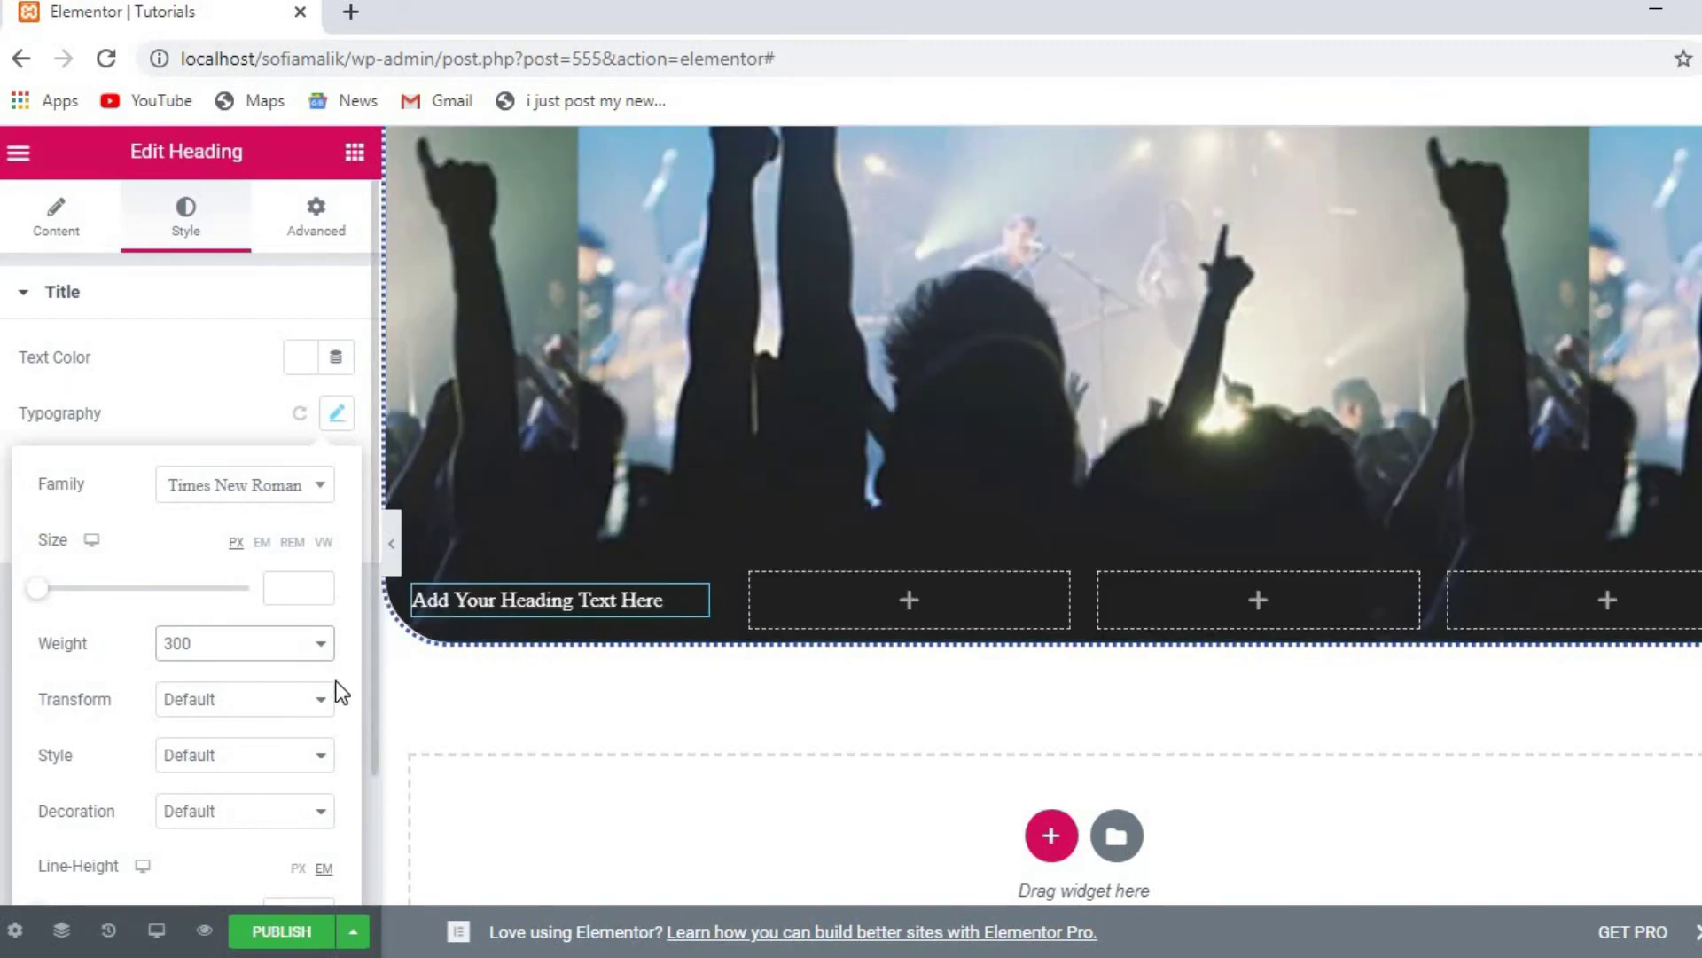
# Step: Try the Uppercase transform on the heading text, then set the transform to Normal
pyautogui.click(321, 702)
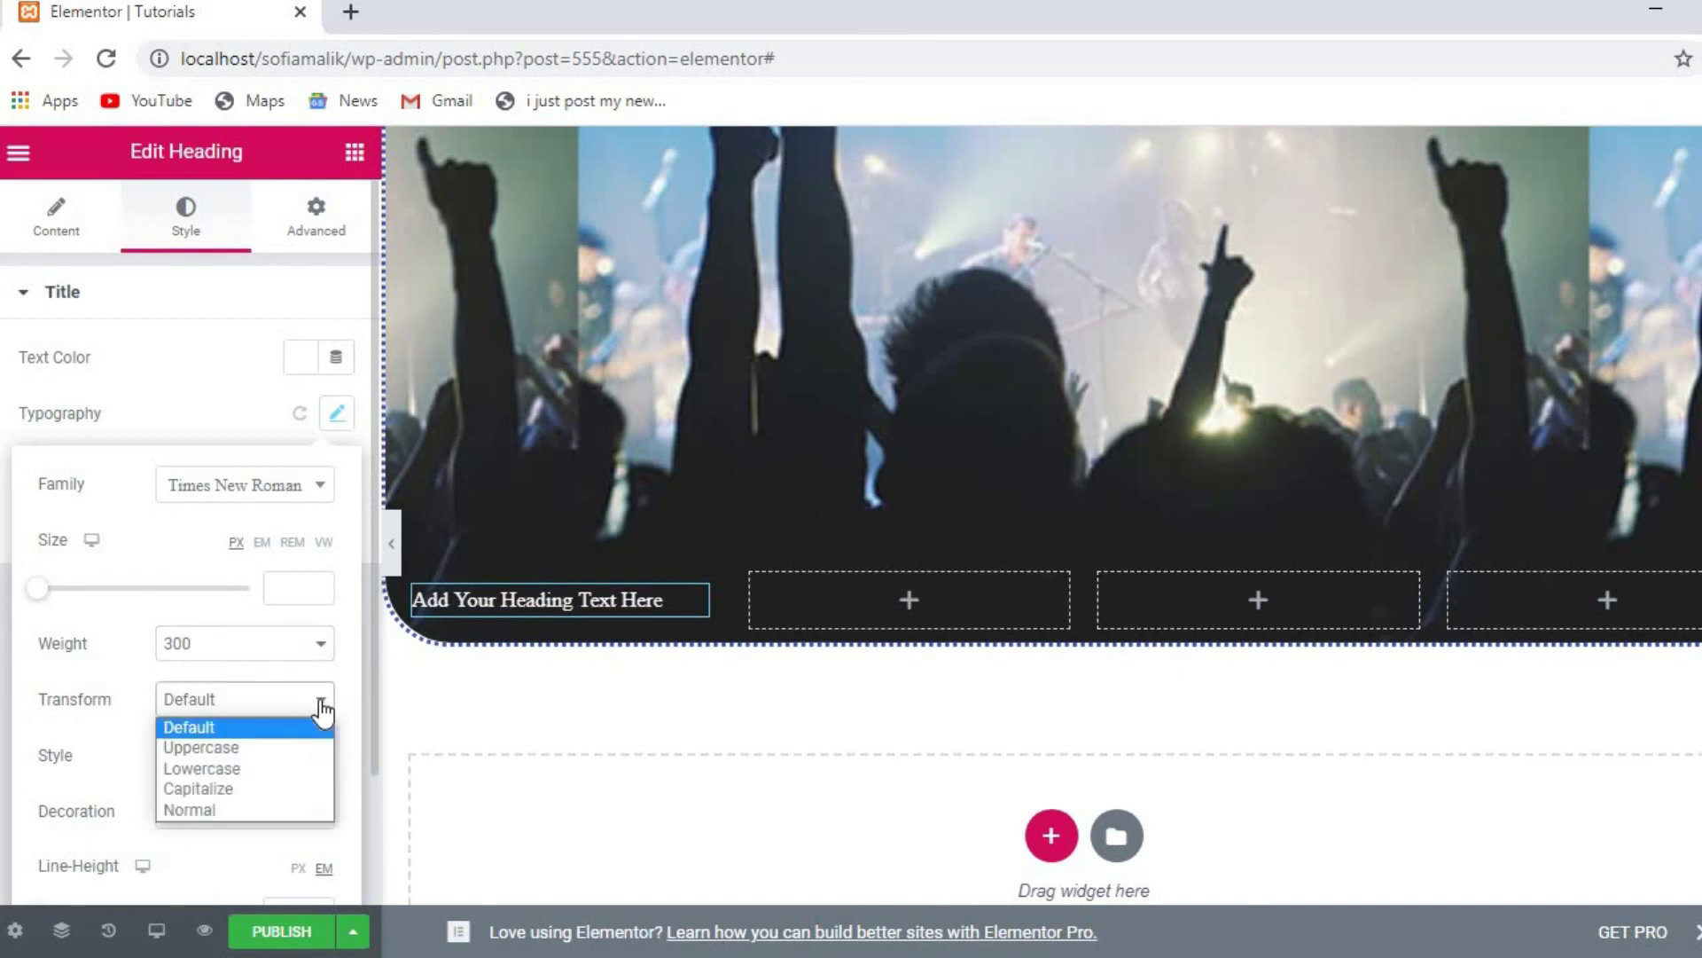
pyautogui.click(226, 750)
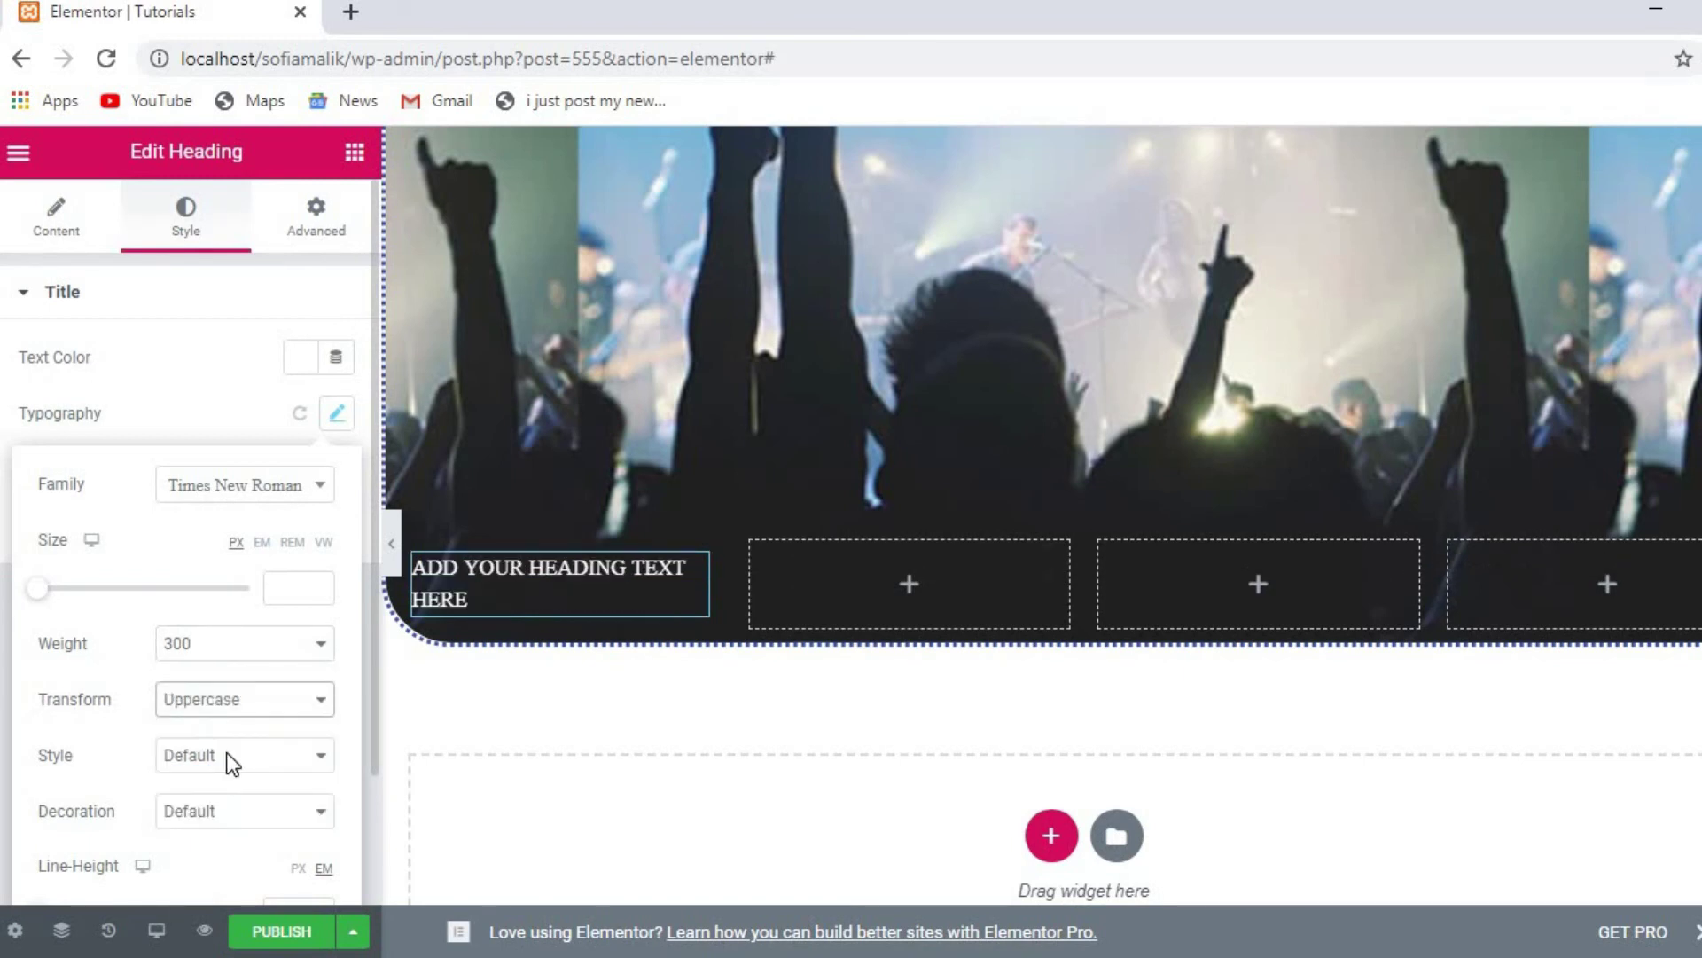
pyautogui.click(317, 702)
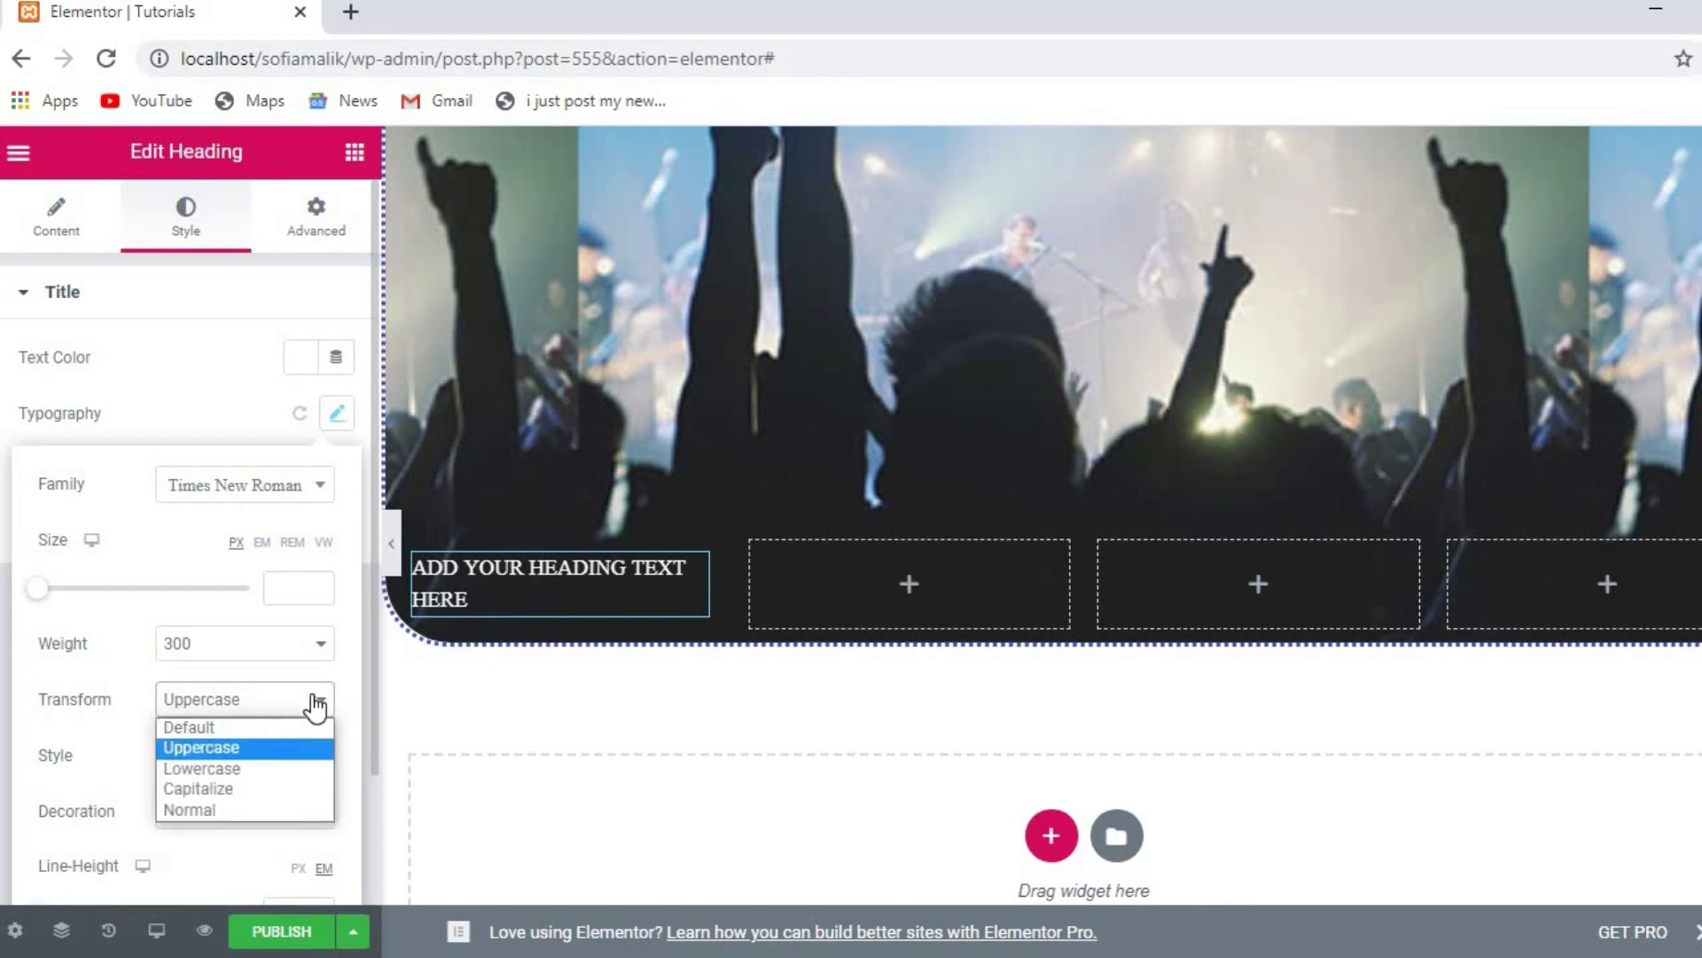
pyautogui.click(199, 807)
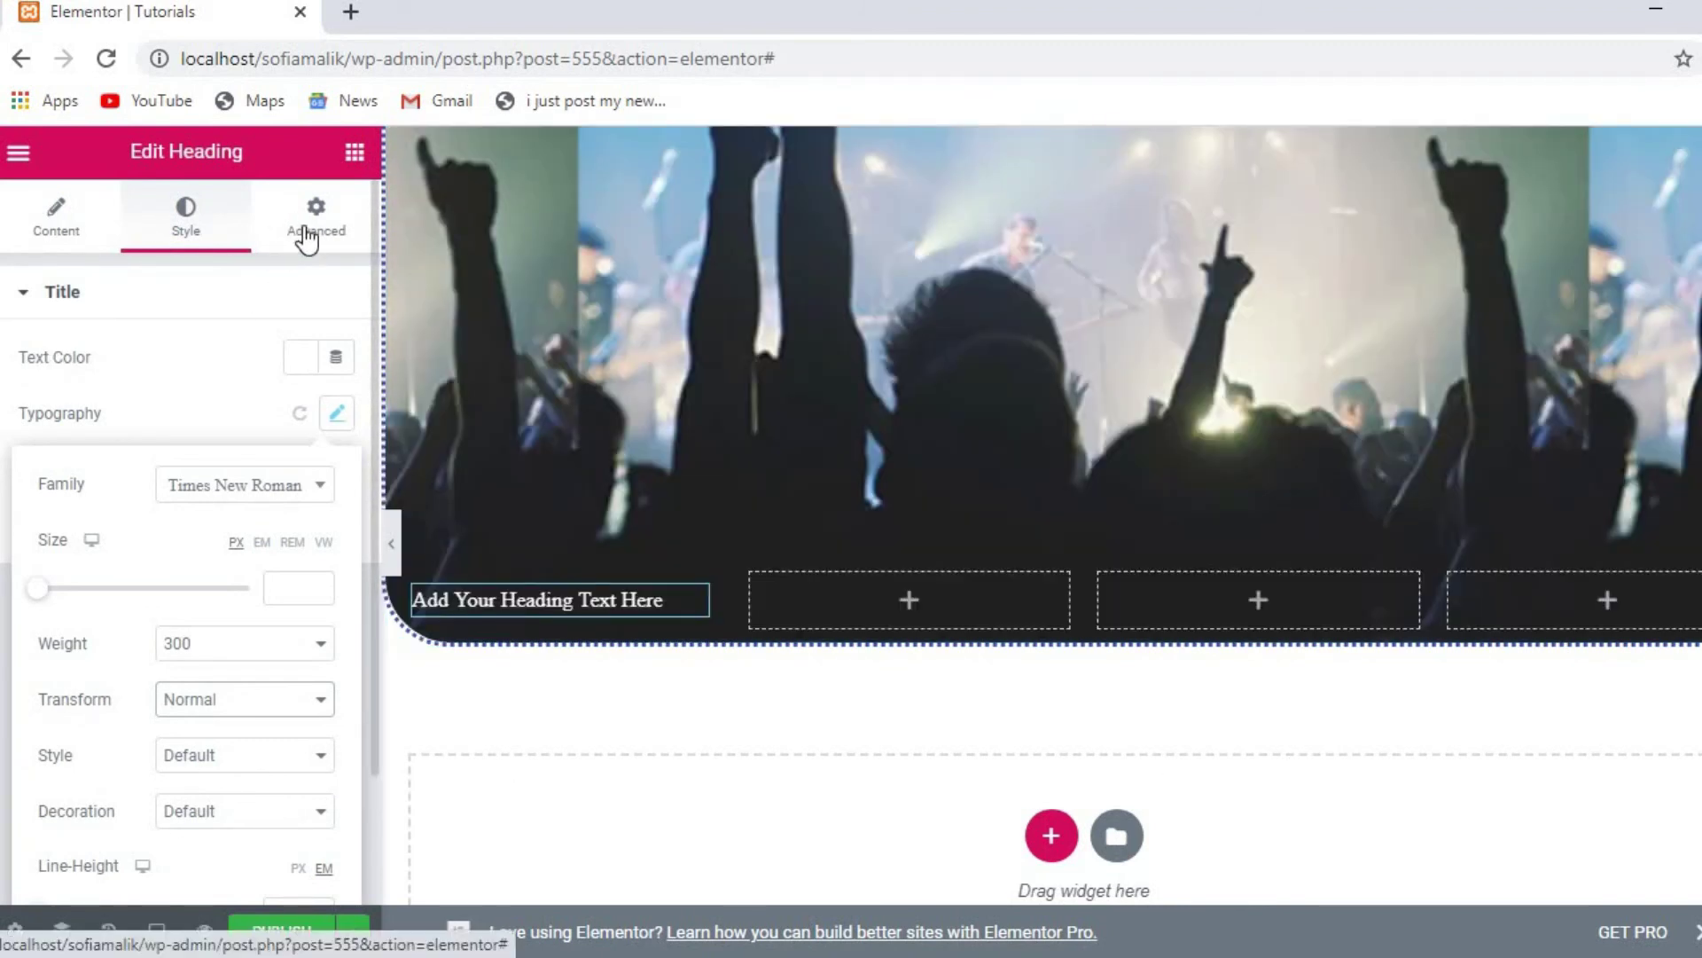
# Step: Try a 49 px margin and 977 px padding on all sides of the heading, then clear both
pyautogui.click(307, 237)
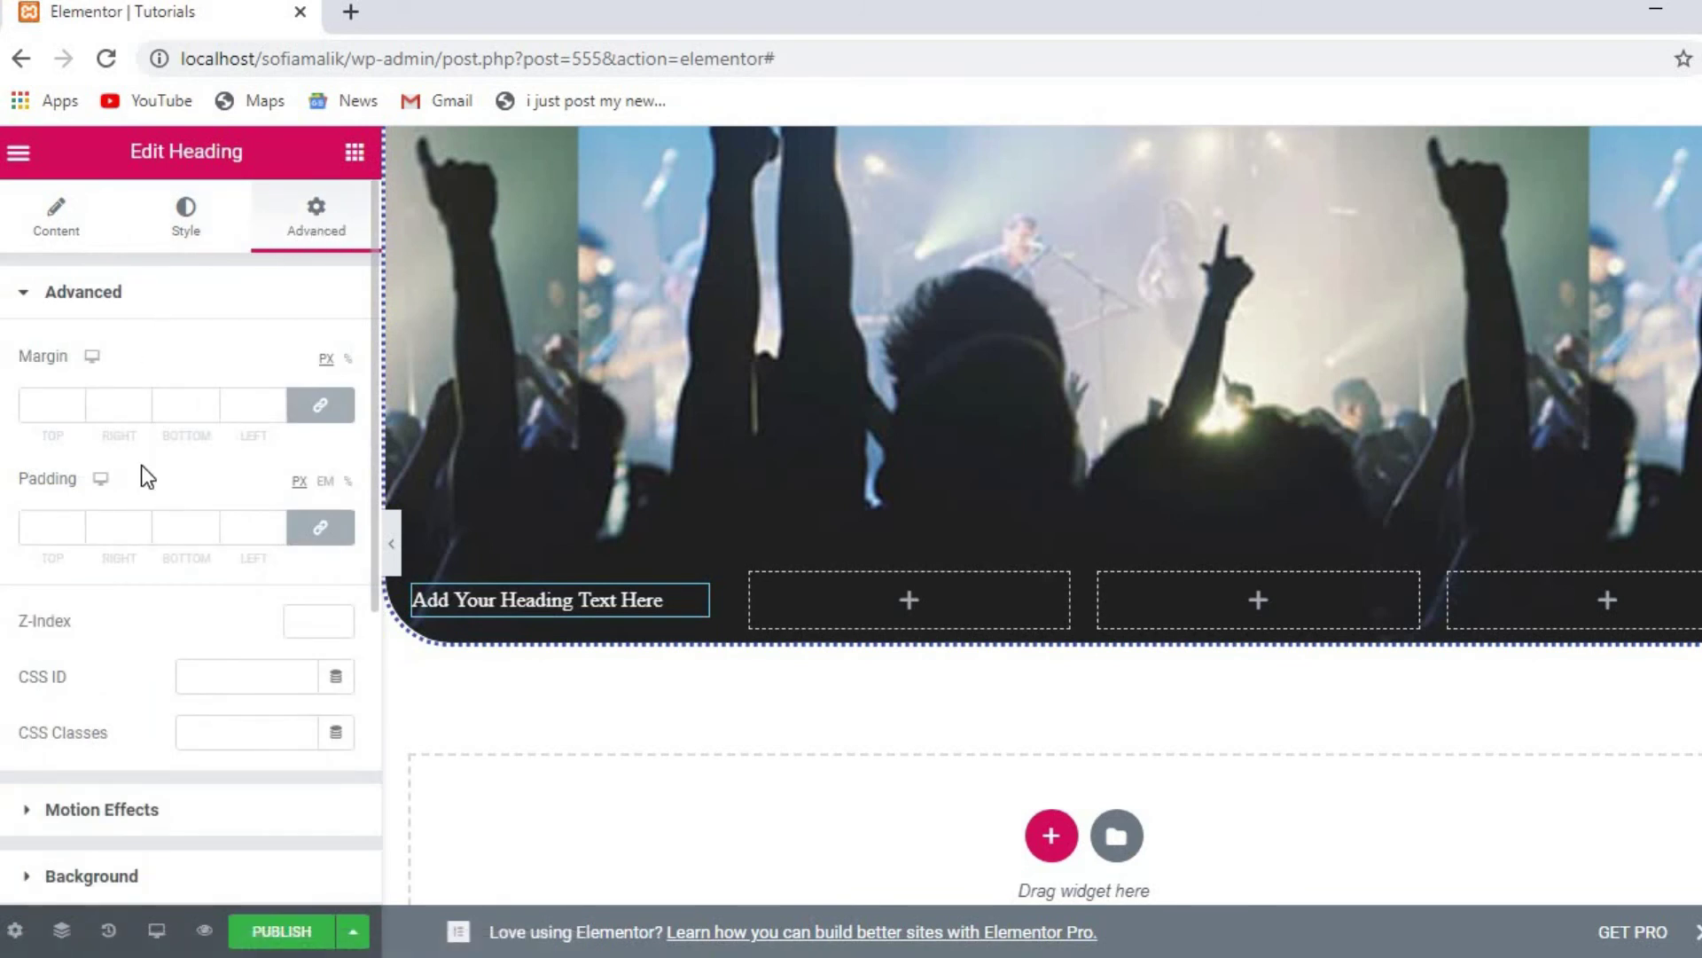
pyautogui.click(55, 410)
pyautogui.write('49')
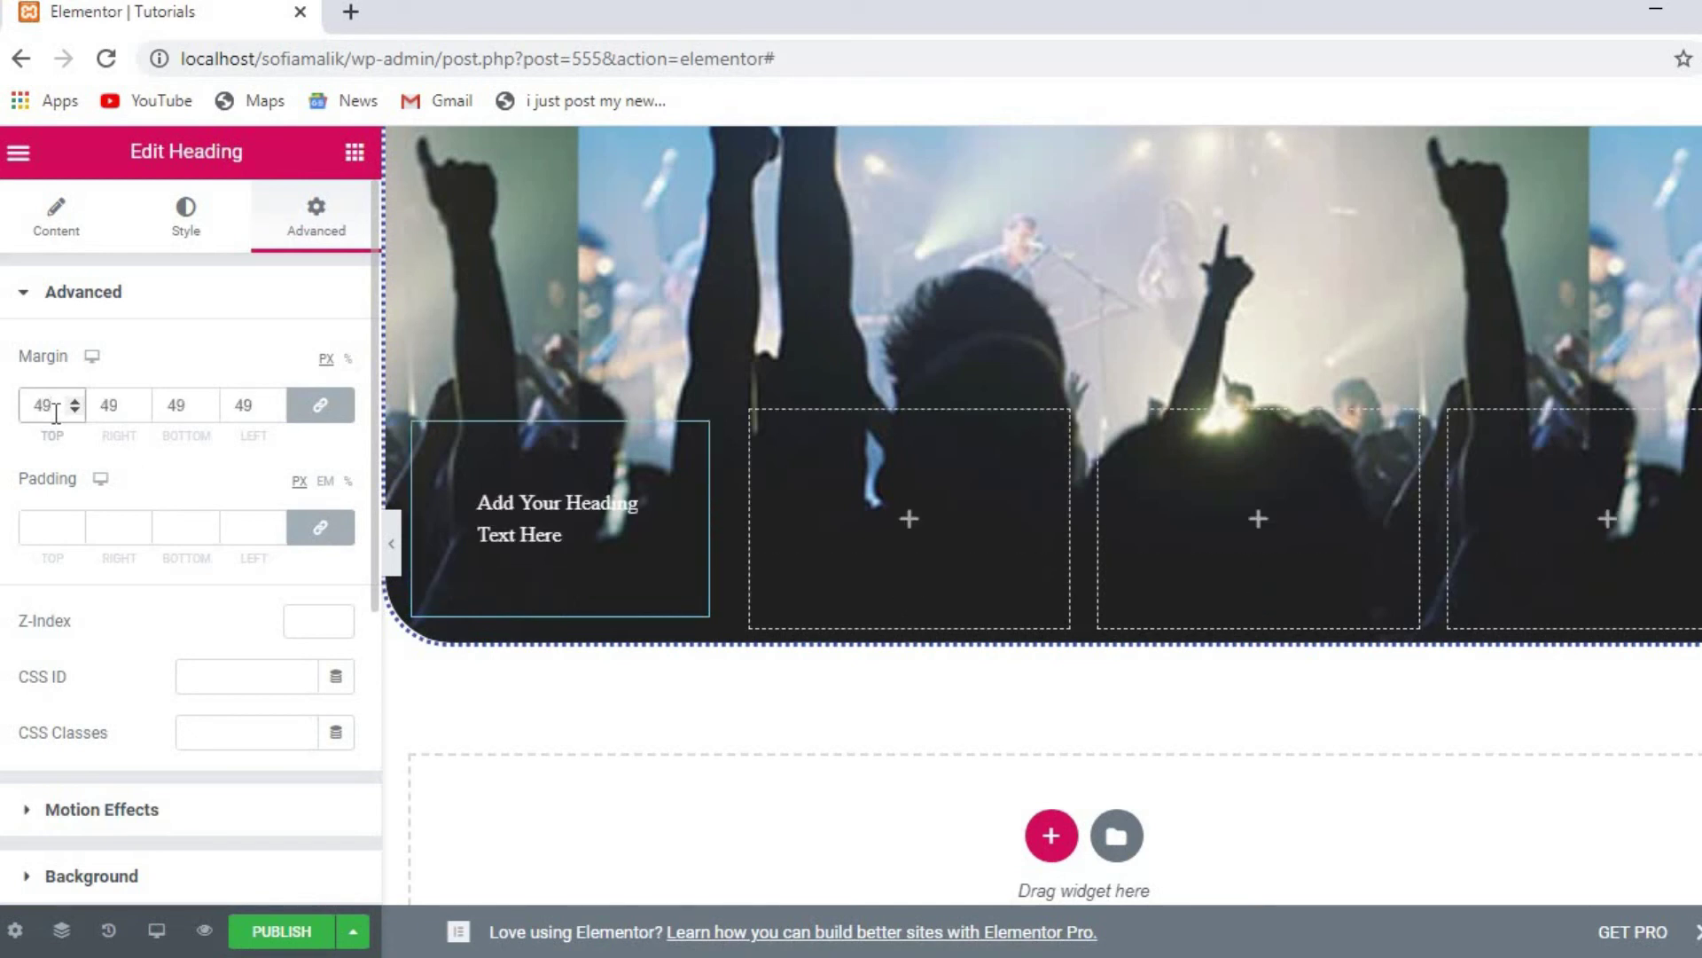
pyautogui.click(60, 518)
pyautogui.write('977')
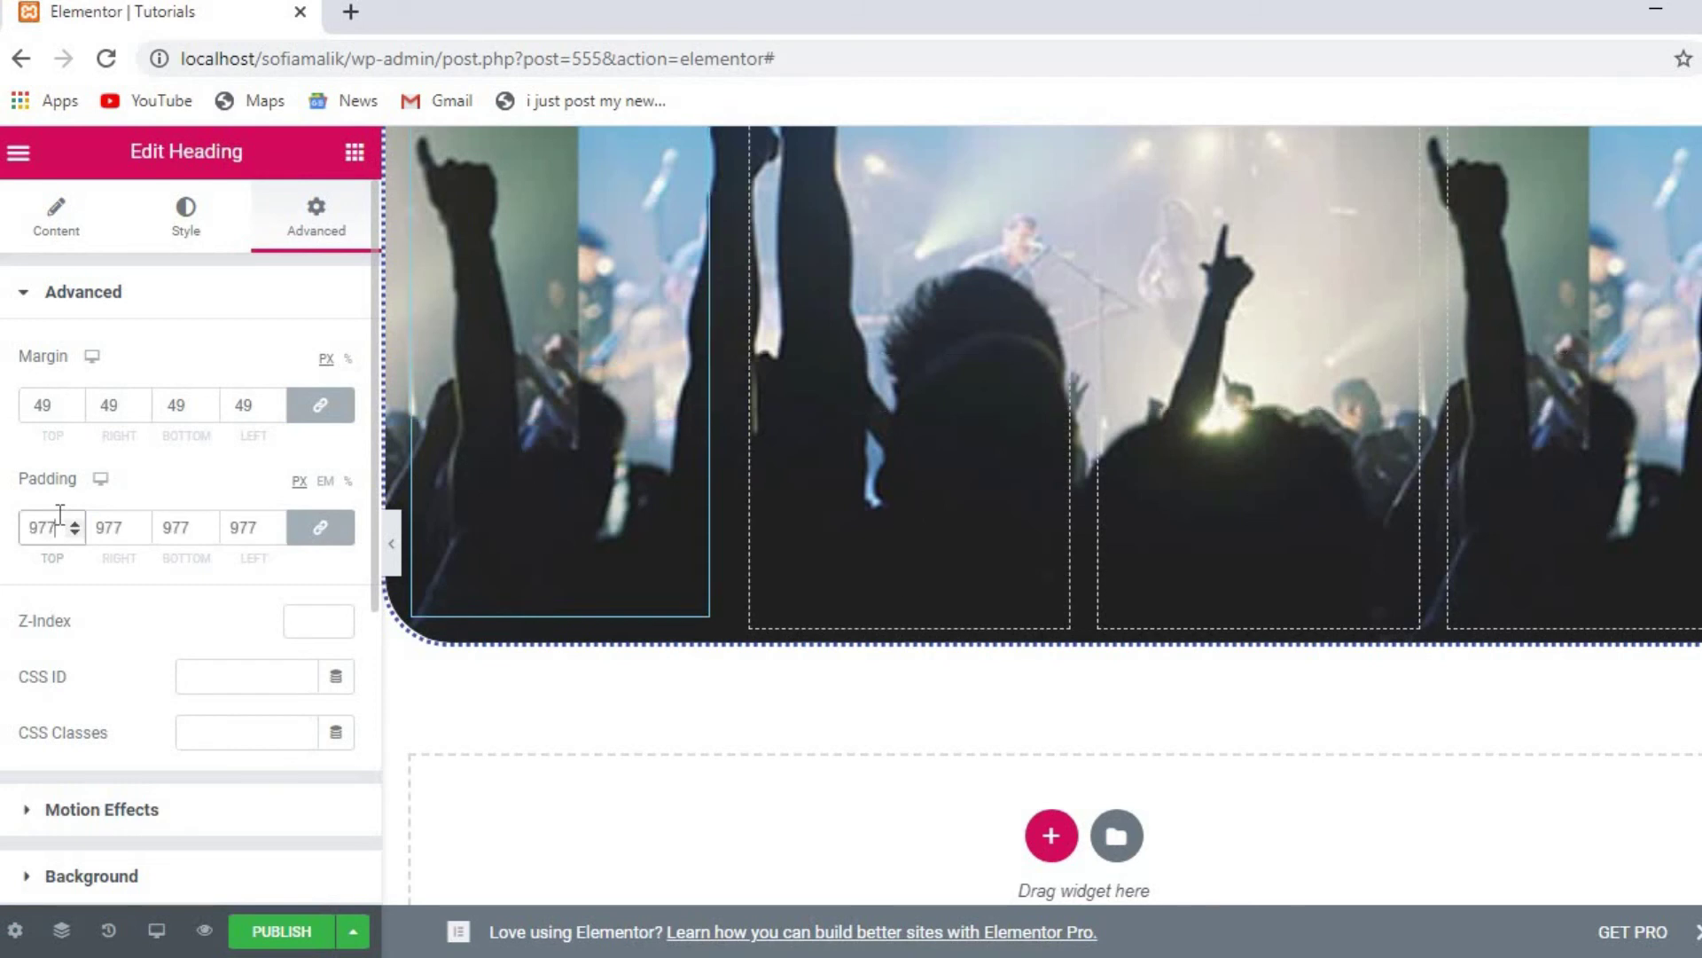
pyautogui.press('BackSpace')
pyautogui.press('BackSpace')
pyautogui.press('BackSpace')
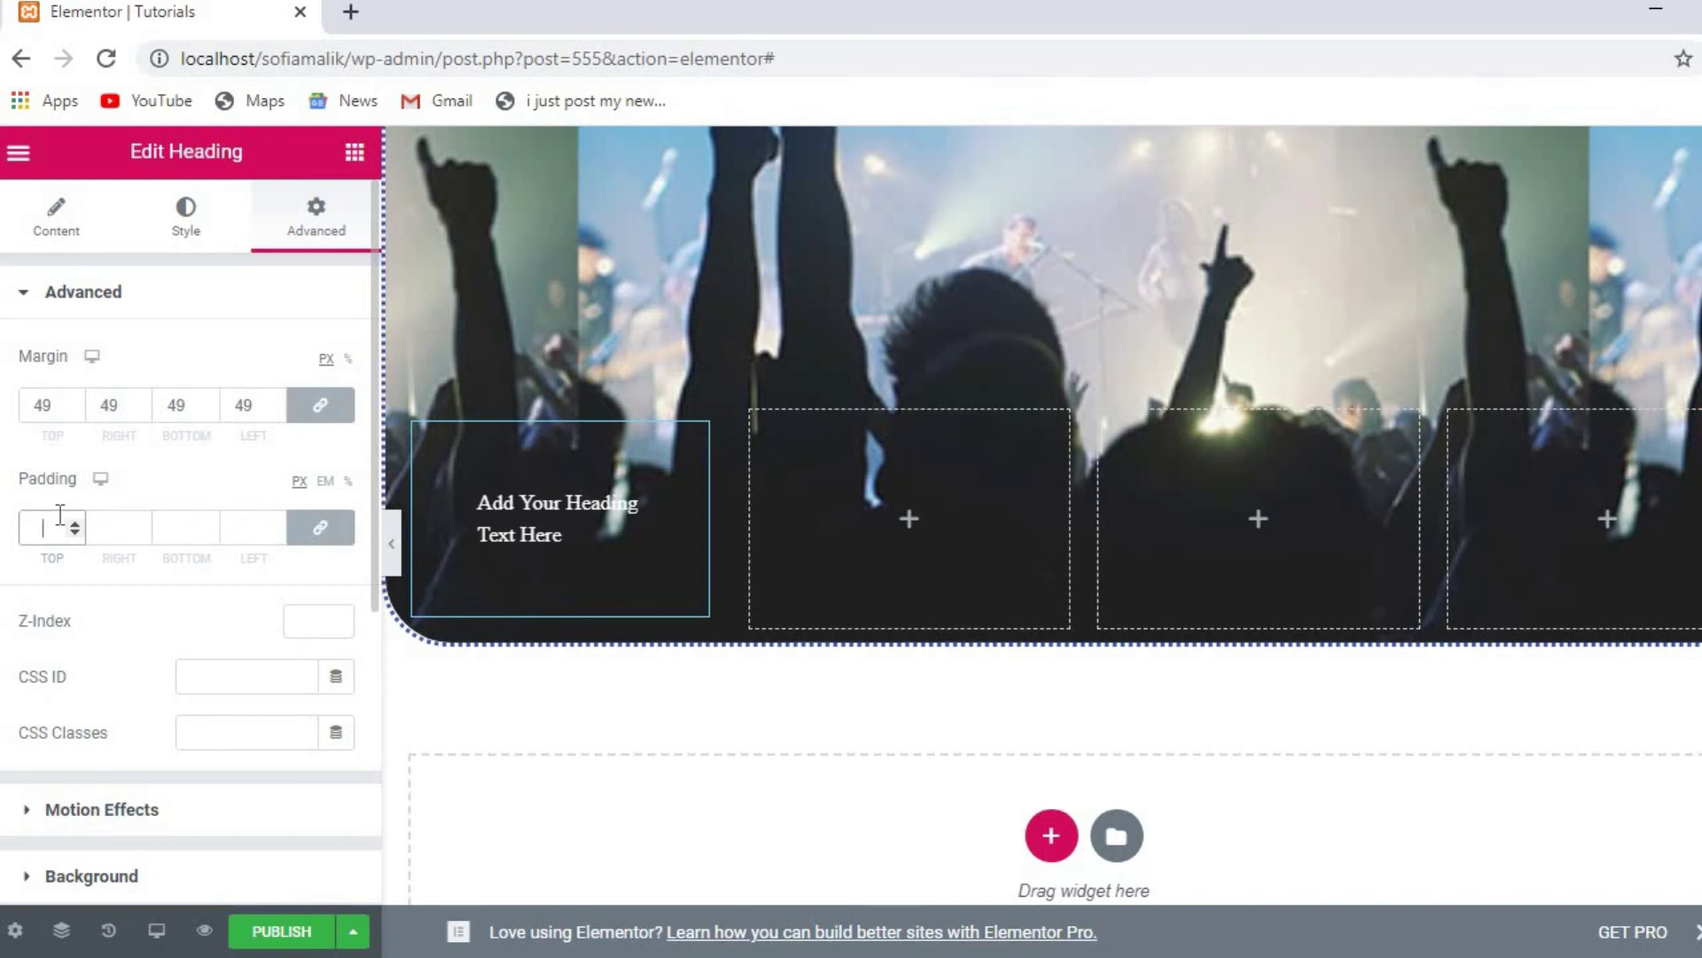
pyautogui.click(54, 392)
pyautogui.press('BackSpace')
pyautogui.press('BackSpace')
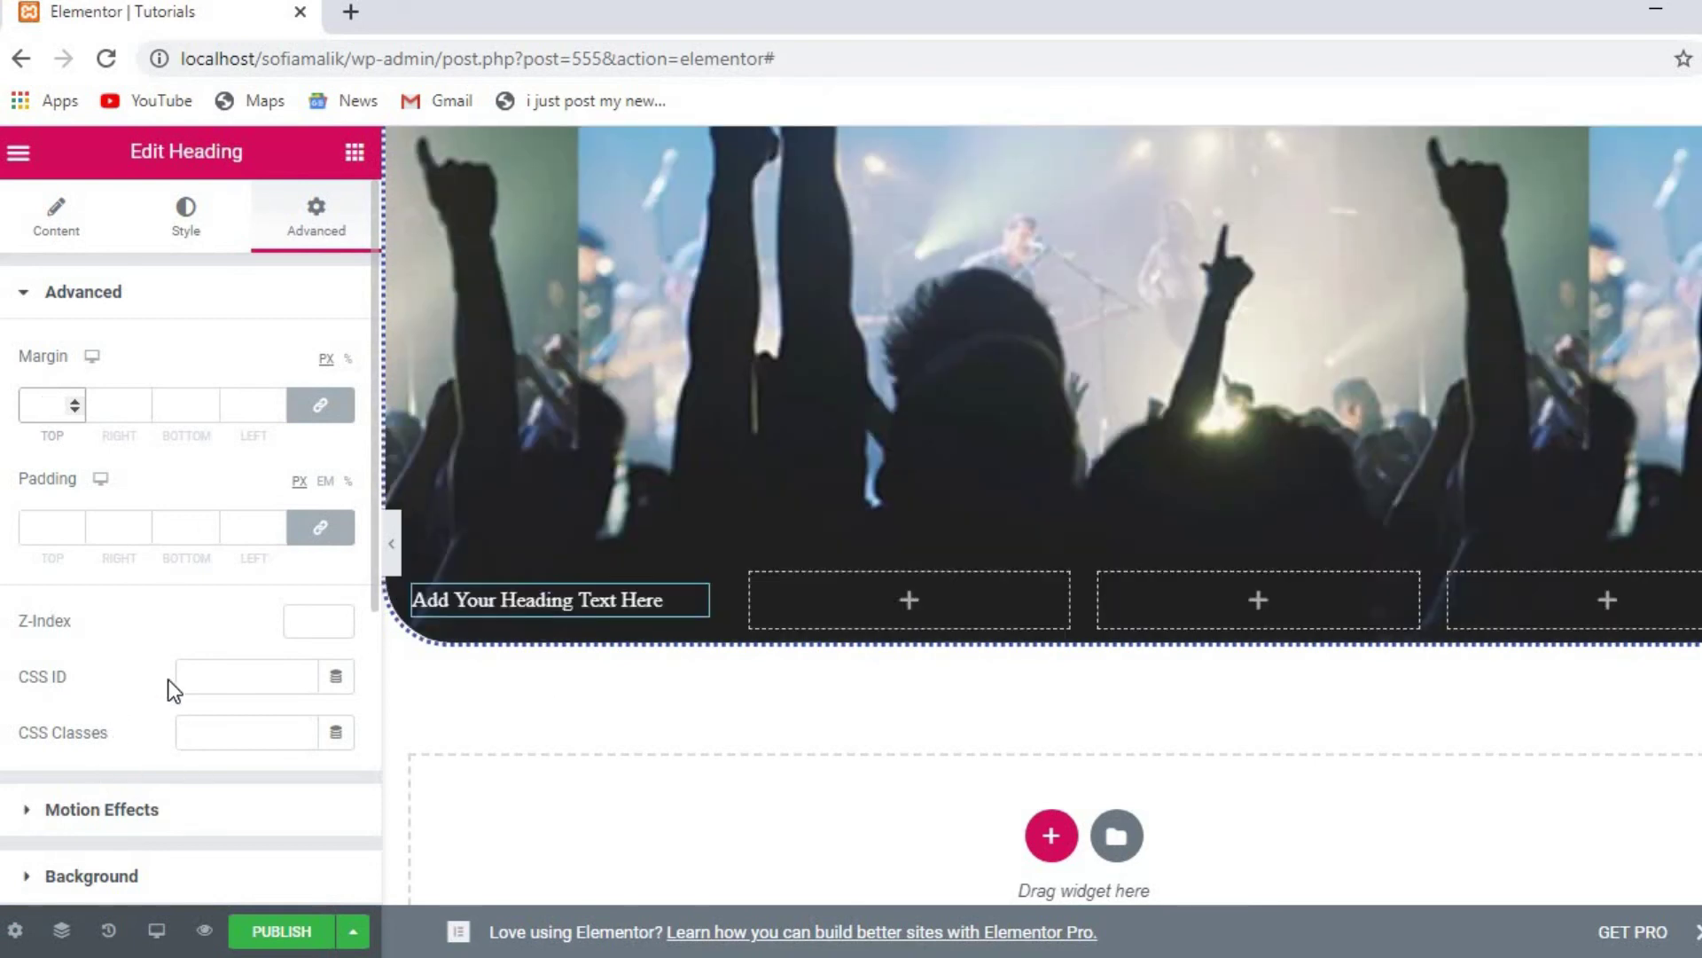
# Step: Try the beach image 1-1.jpg from the media library as the heading's classic background and open its background color picker
pyautogui.click(110, 811)
pyautogui.click(111, 810)
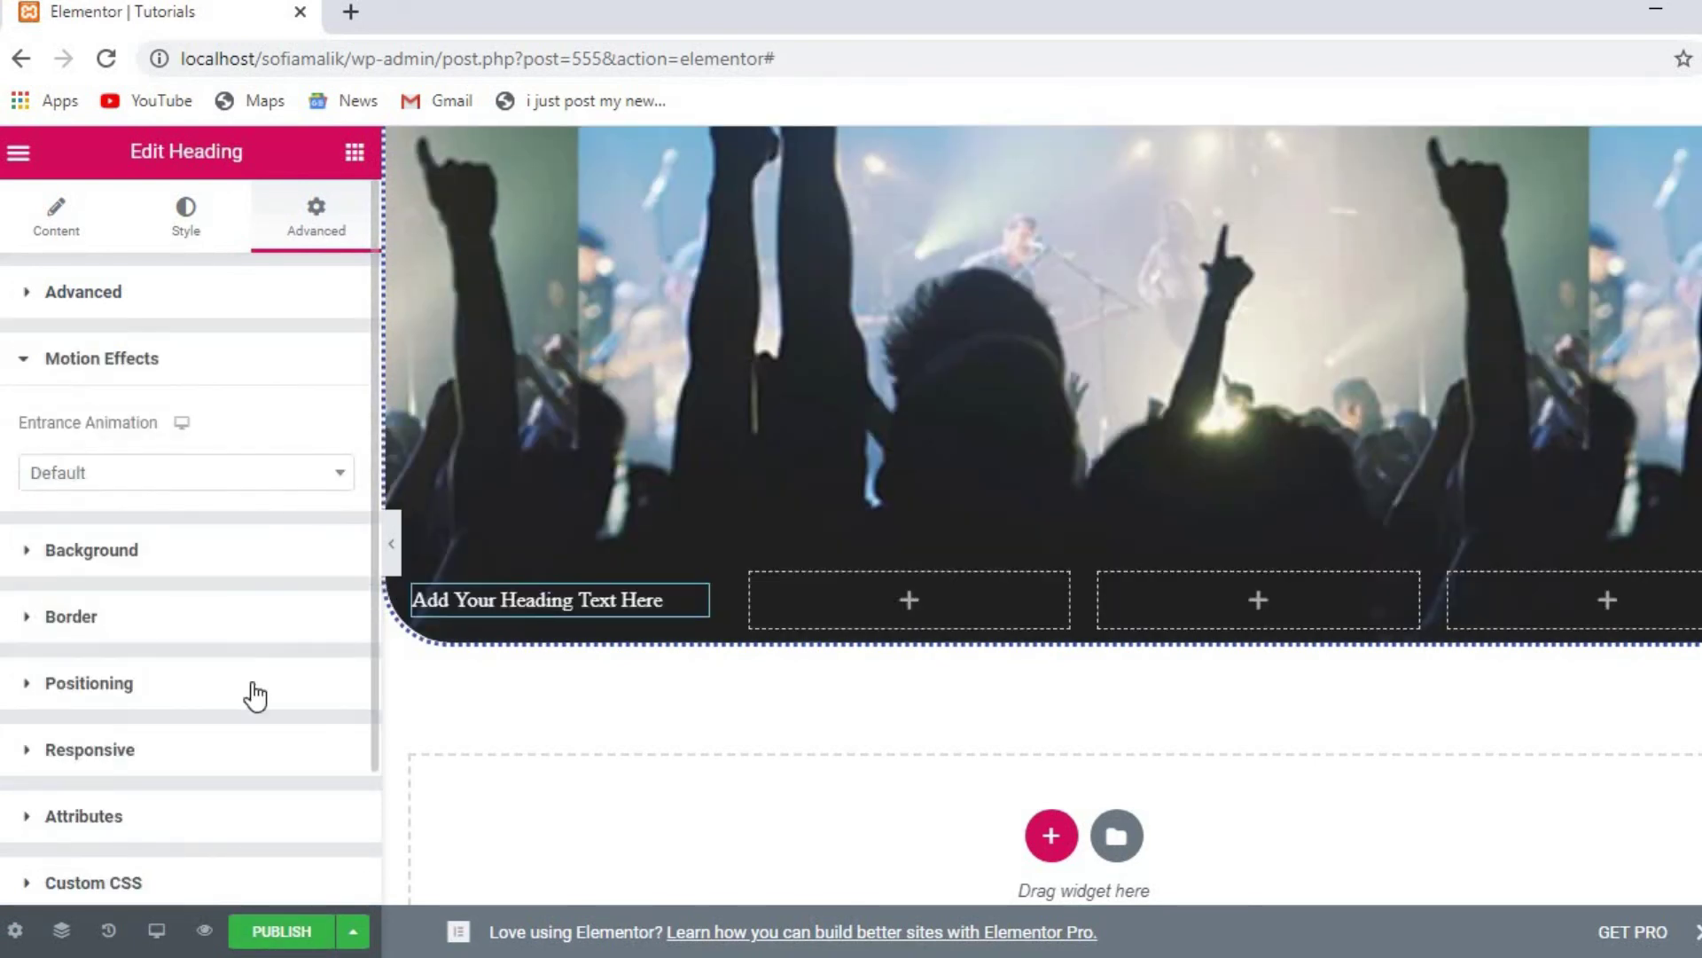
pyautogui.click(107, 551)
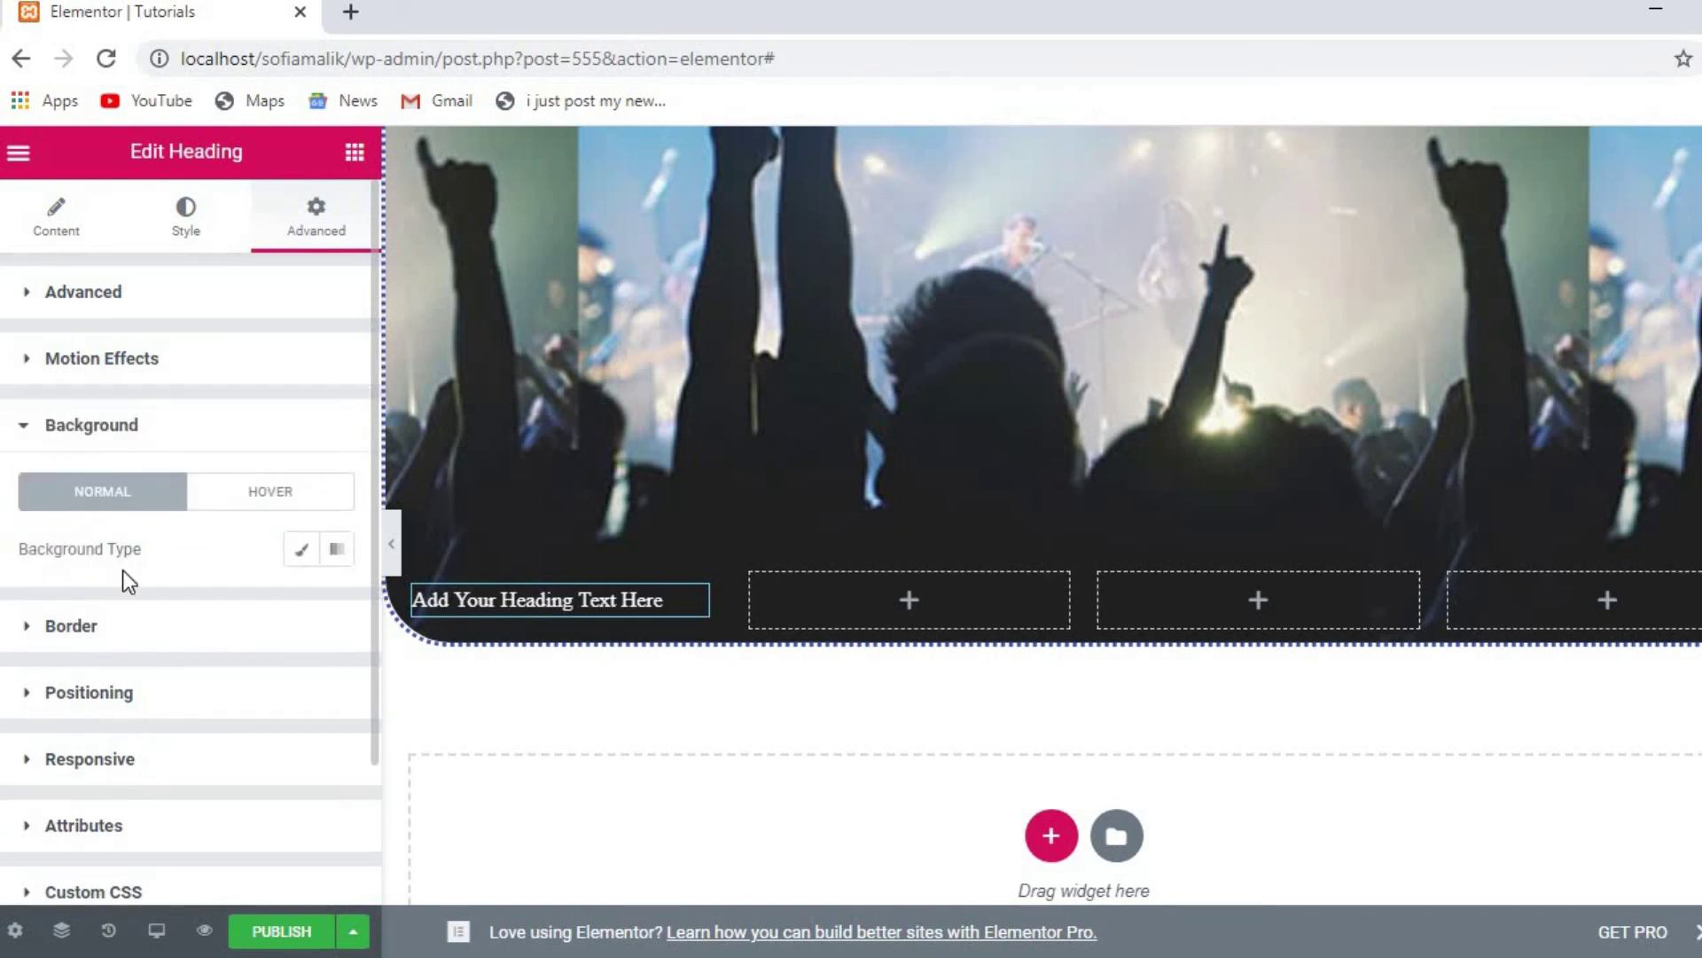
pyautogui.click(301, 550)
pyautogui.moveTo(183, 773)
pyautogui.click(162, 818)
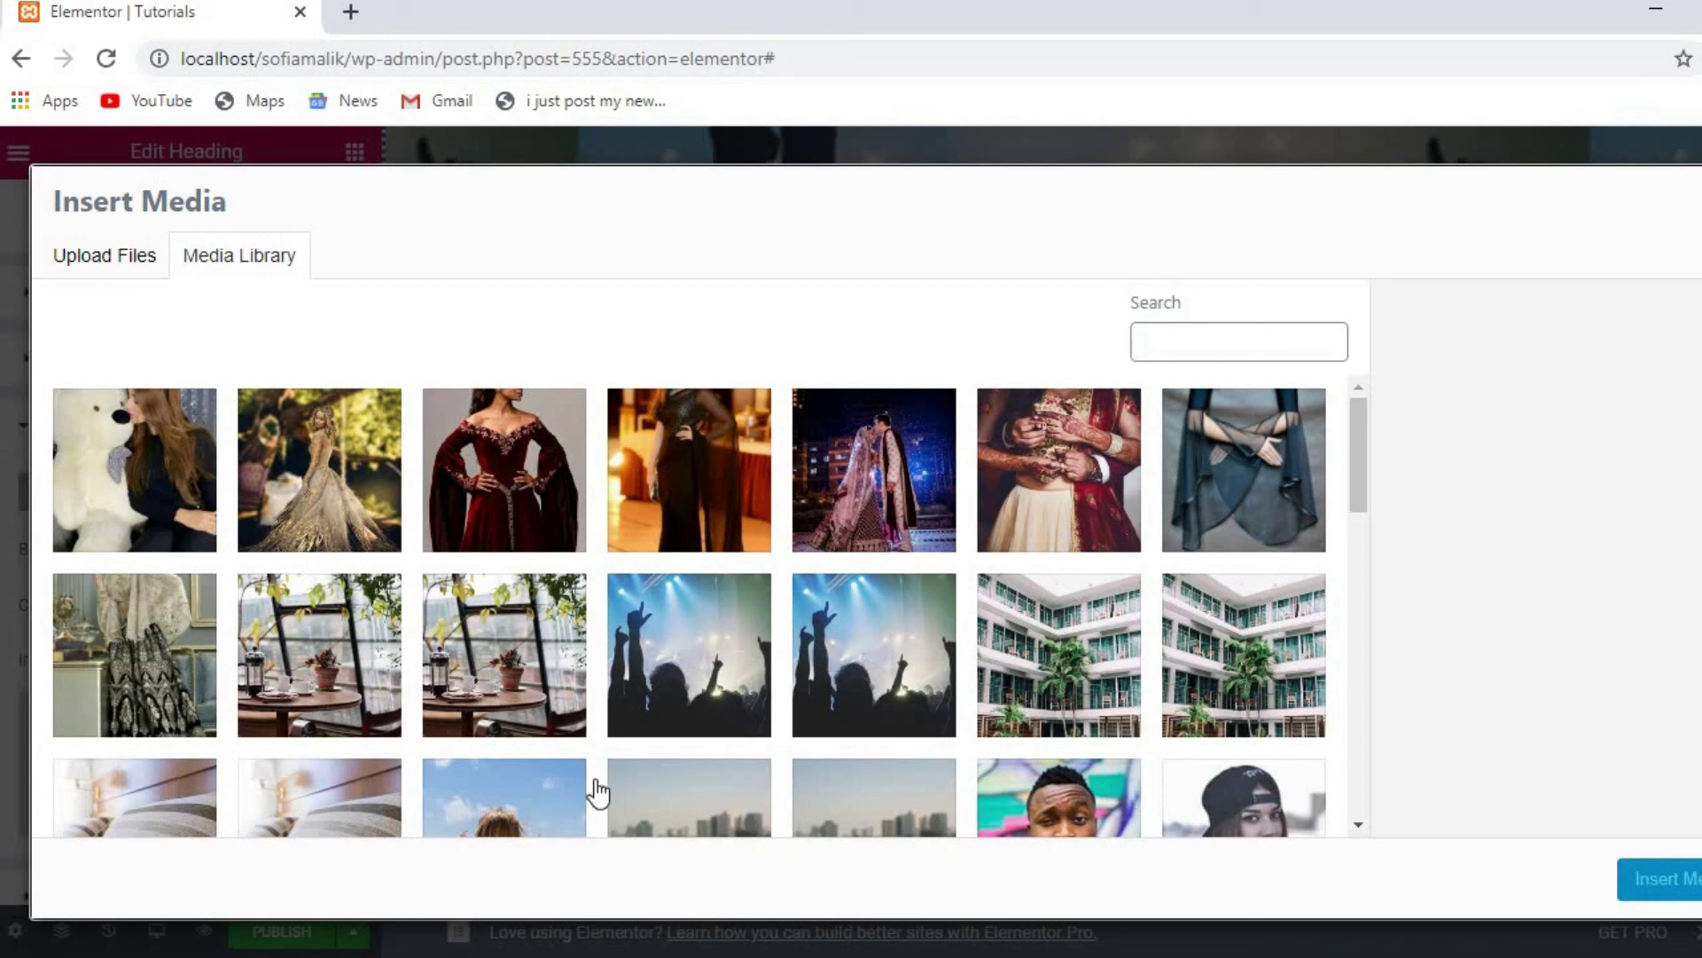
pyautogui.click(512, 809)
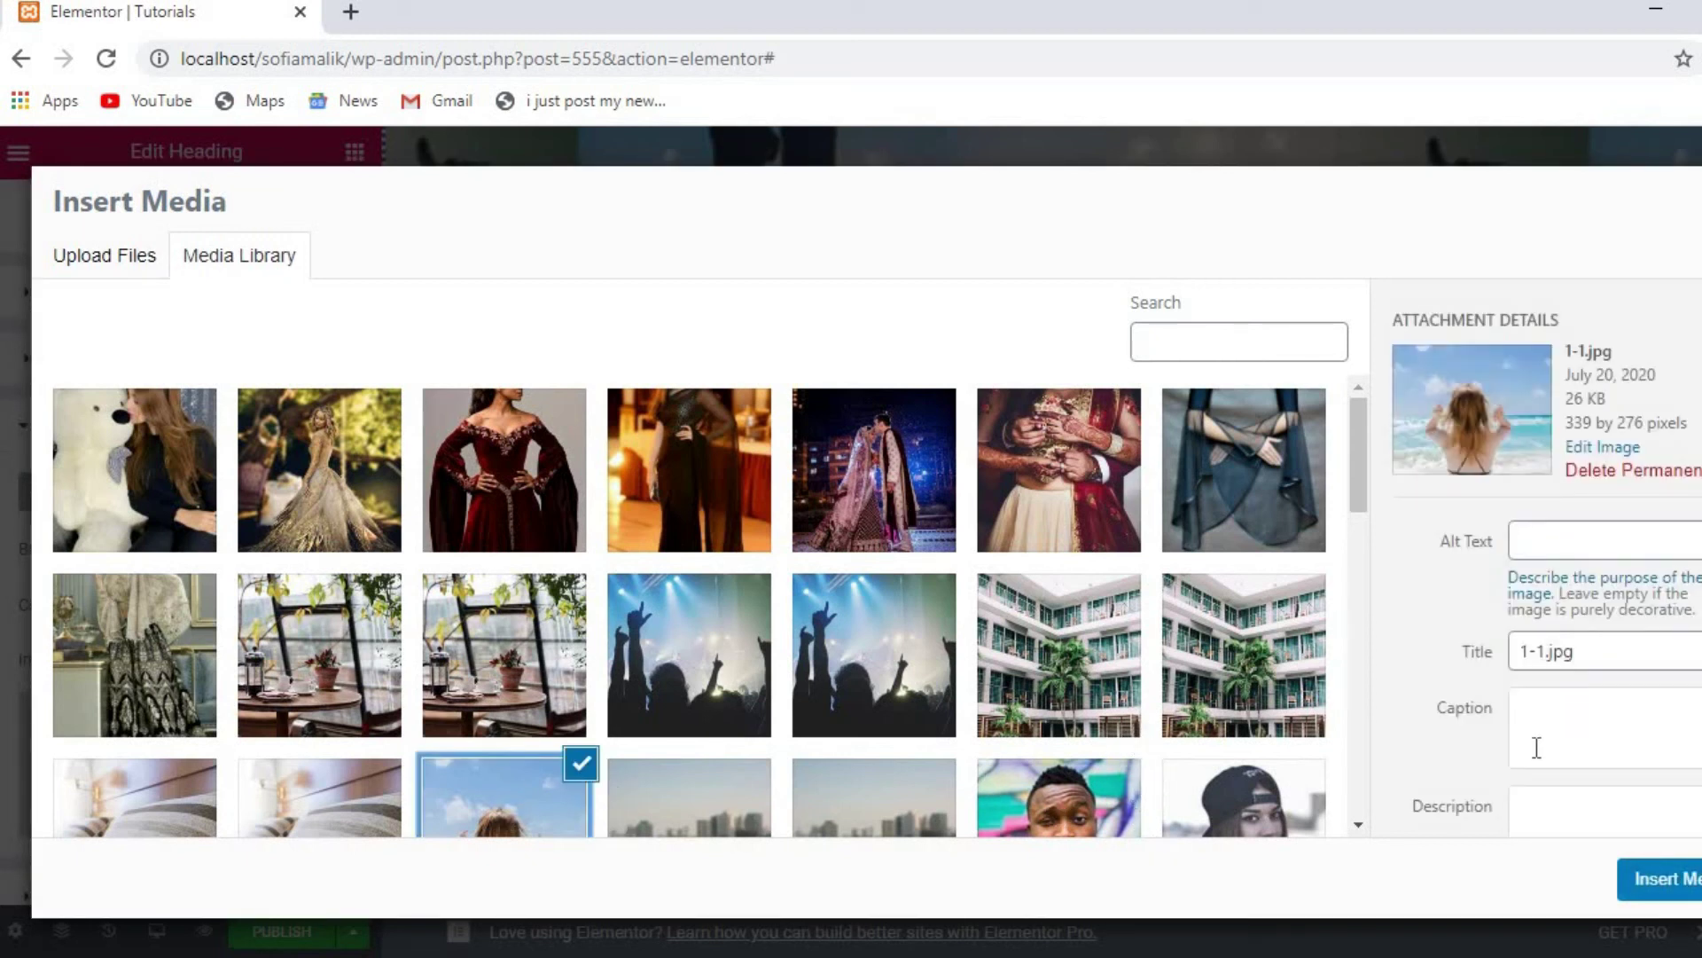
pyautogui.click(1658, 882)
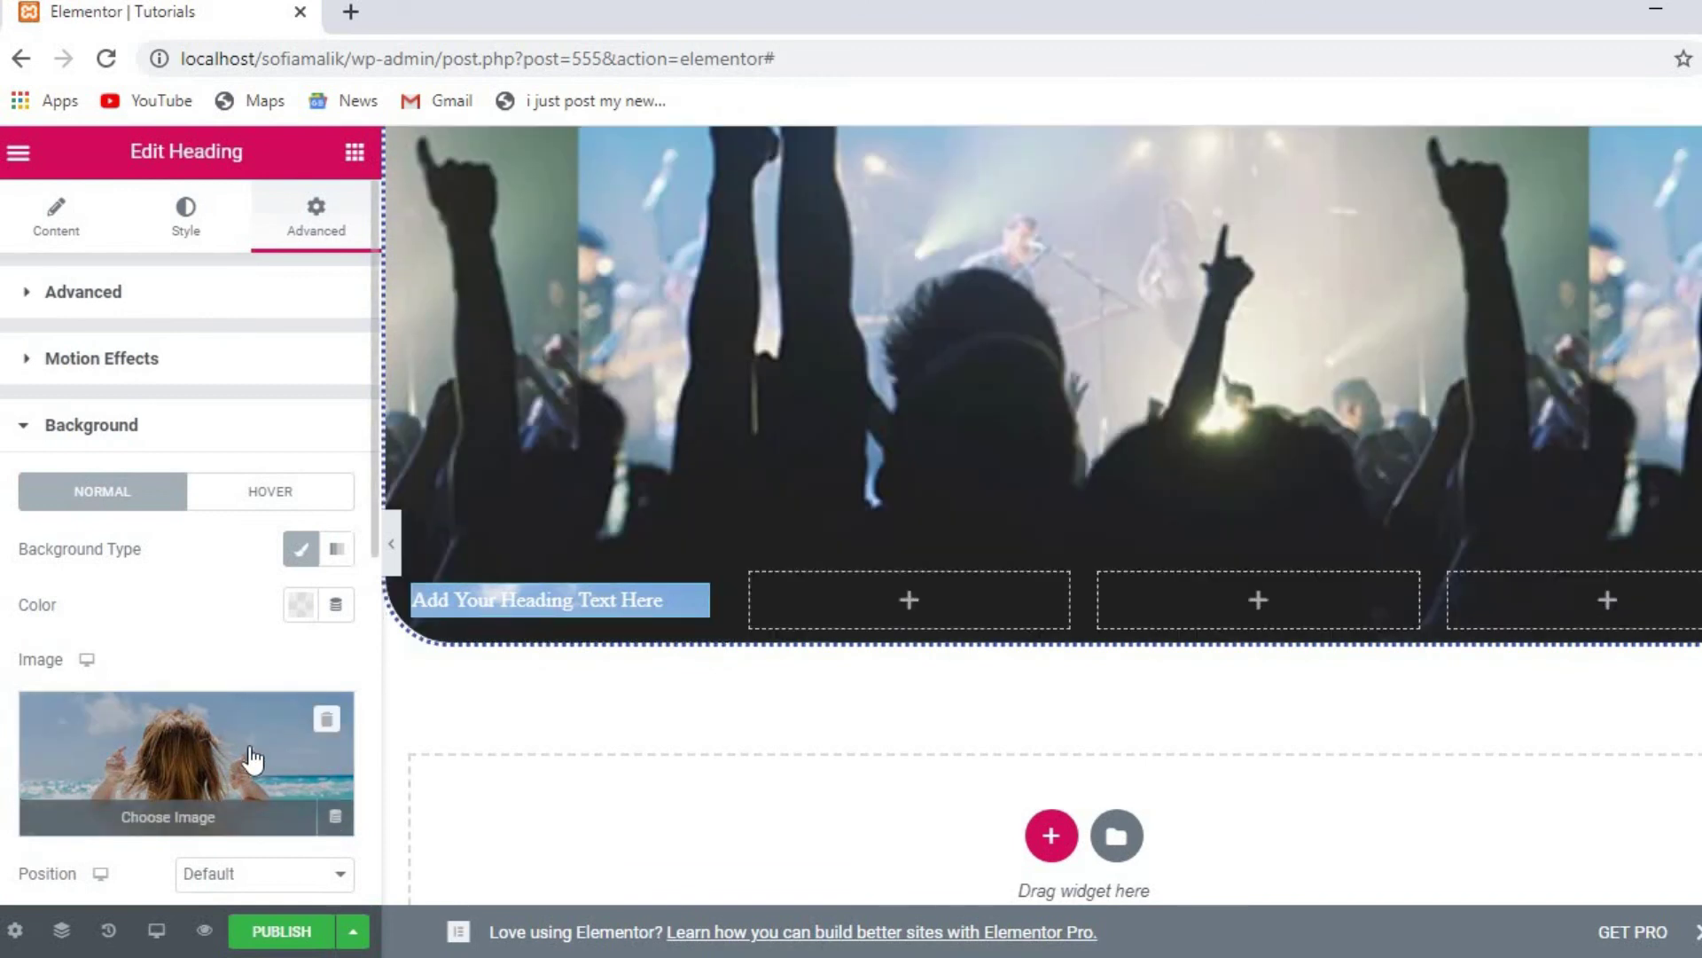
pyautogui.click(301, 605)
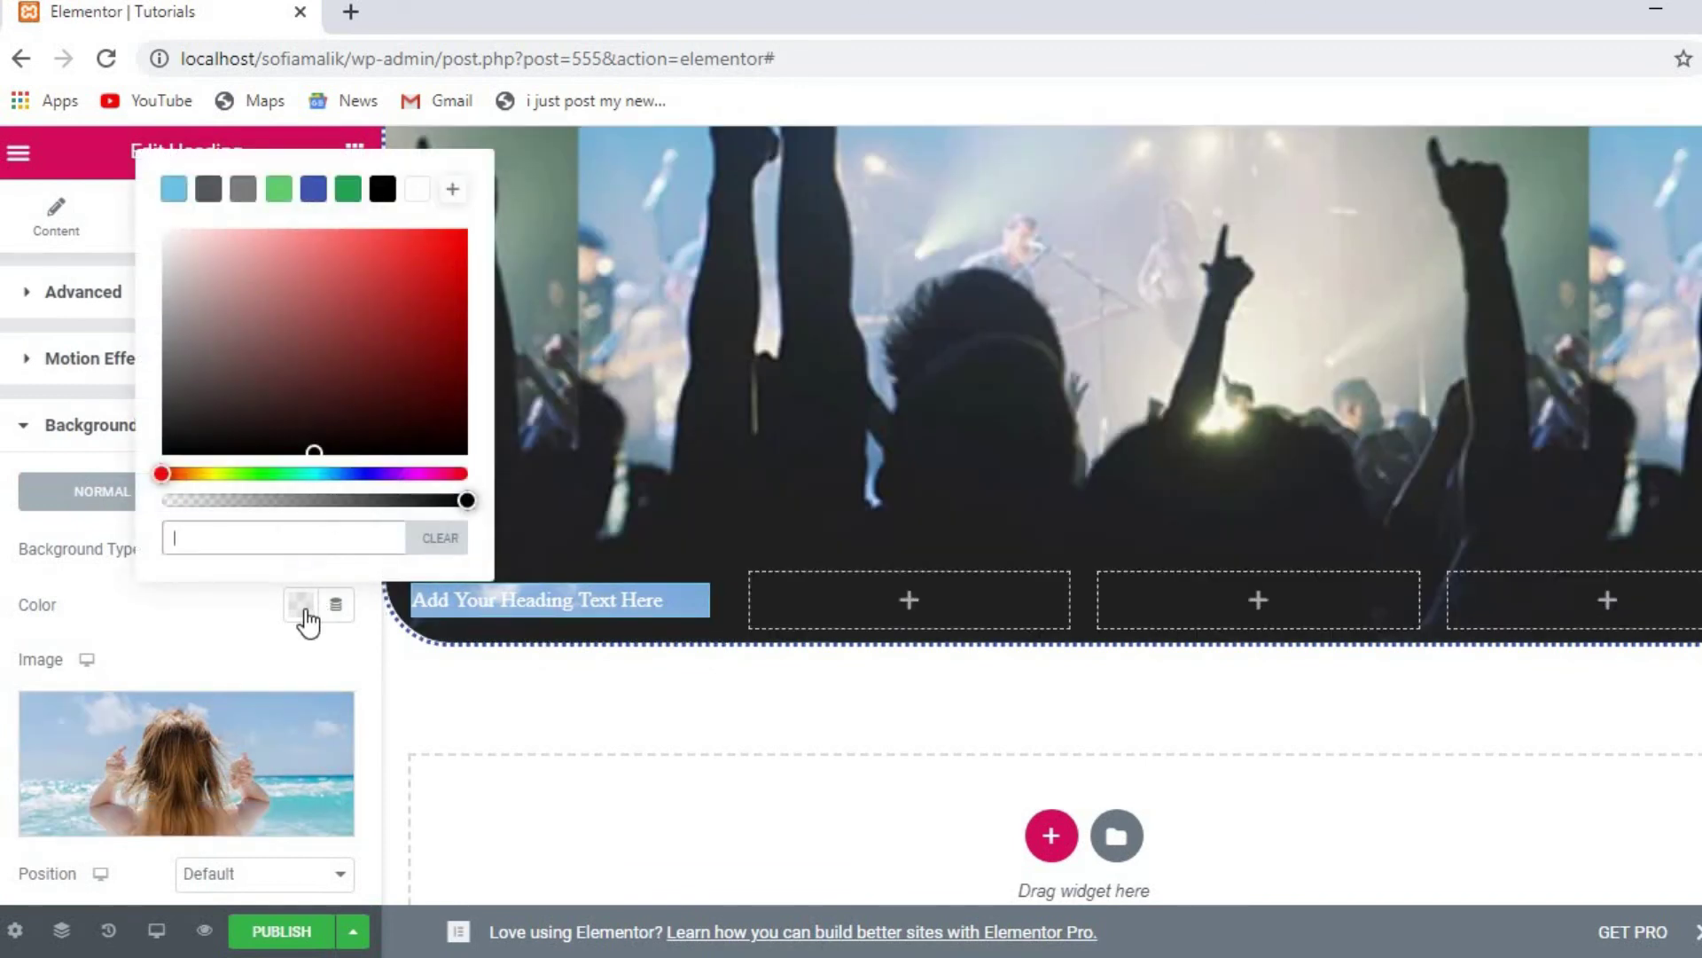
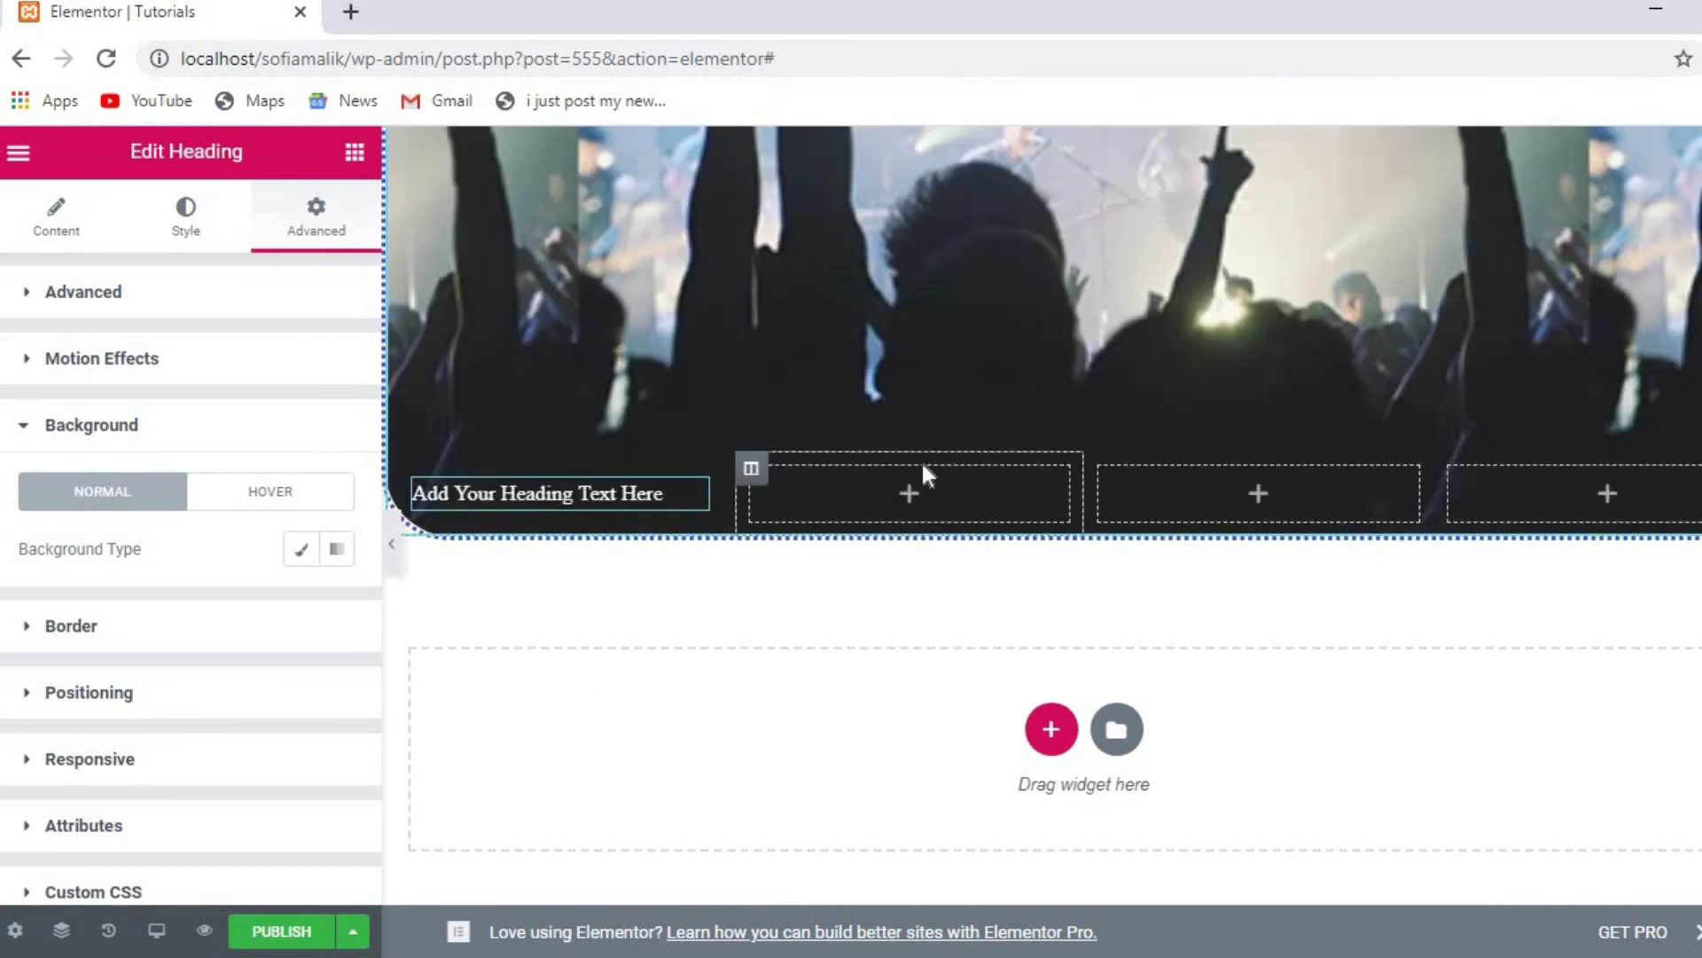
# Step: Open the global Default Fonts settings
pyautogui.click(353, 152)
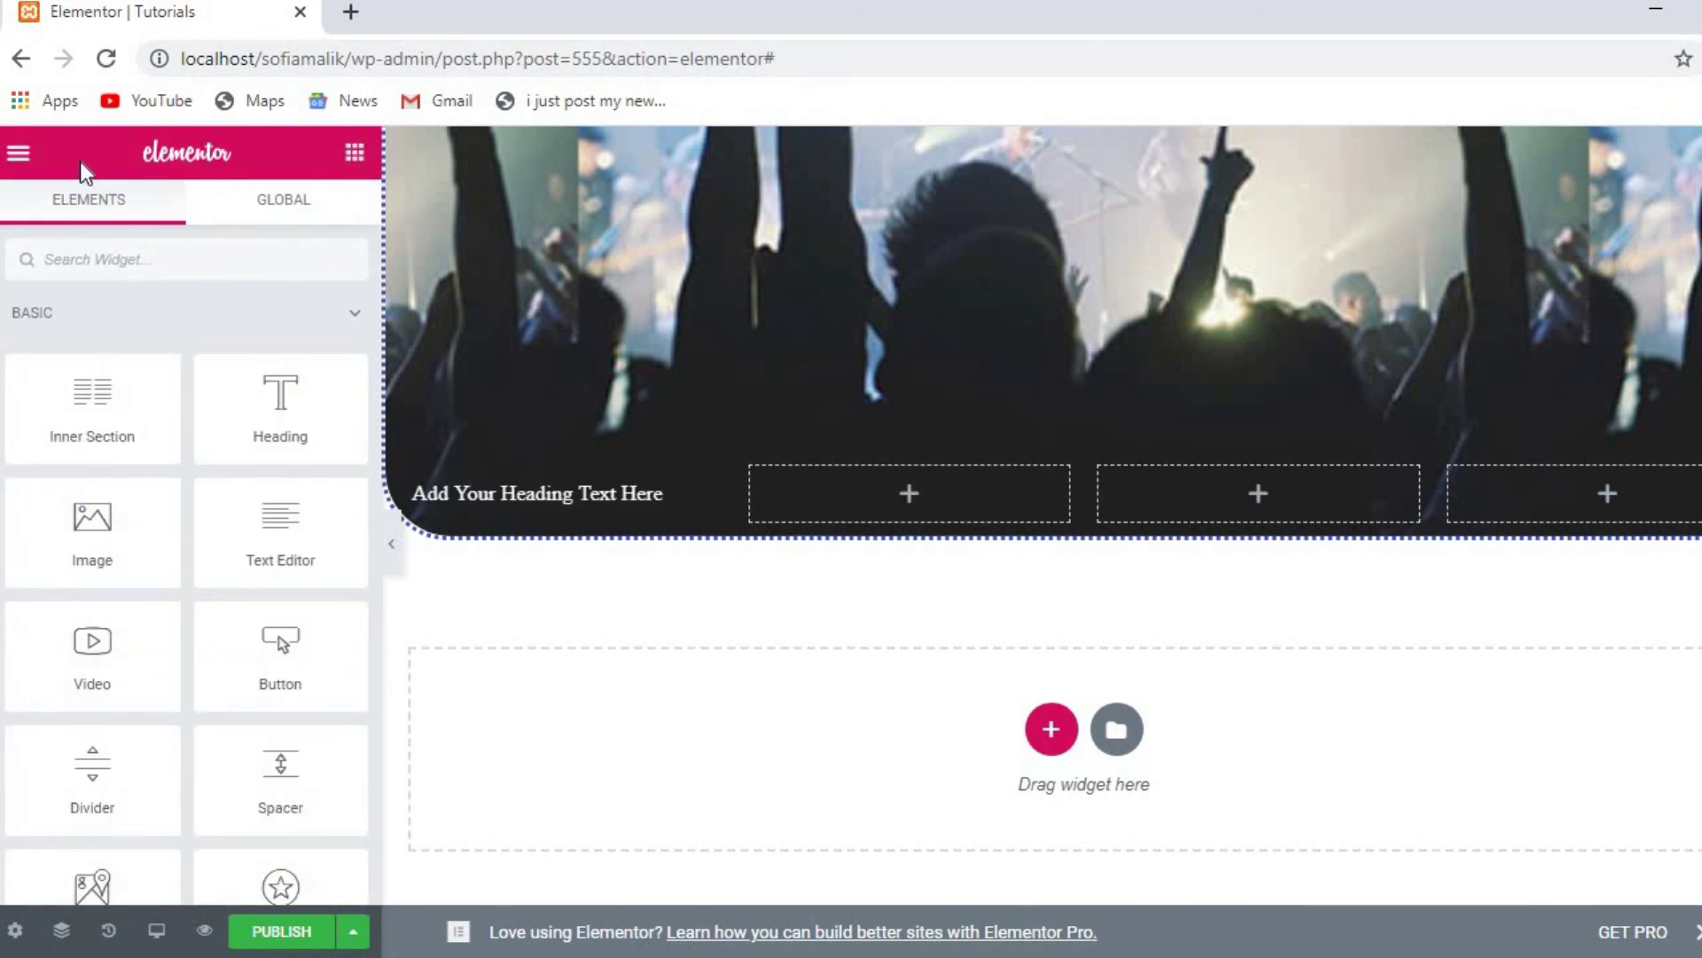
pyautogui.click(19, 154)
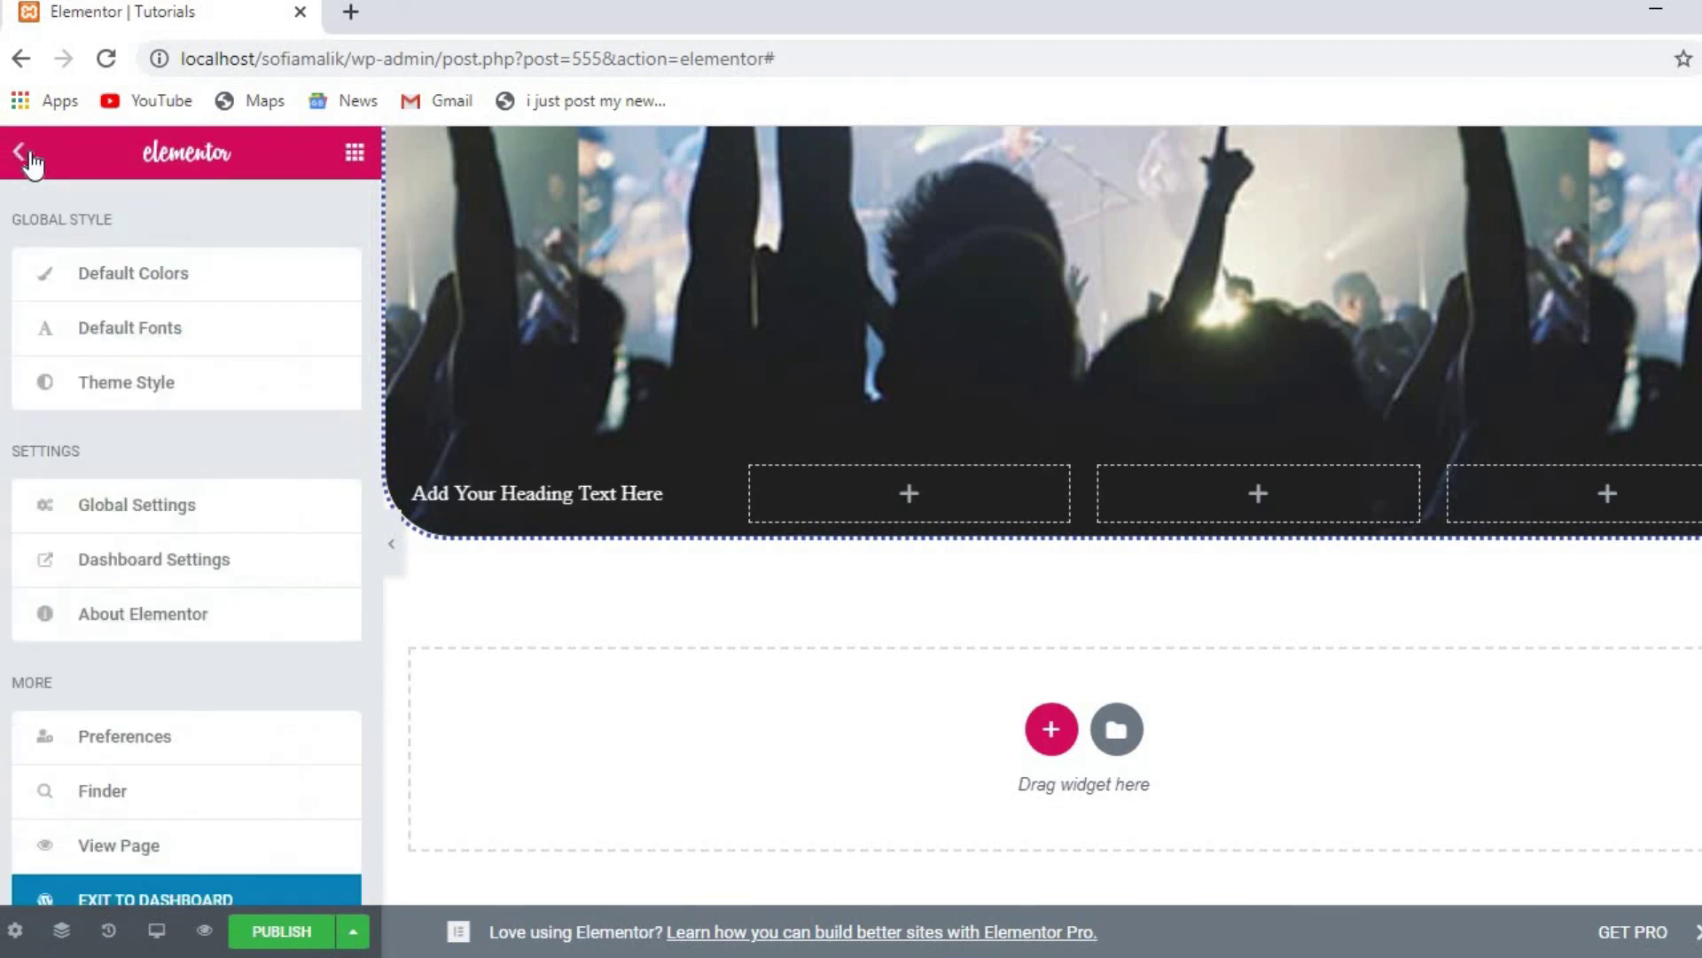
pyautogui.click(138, 333)
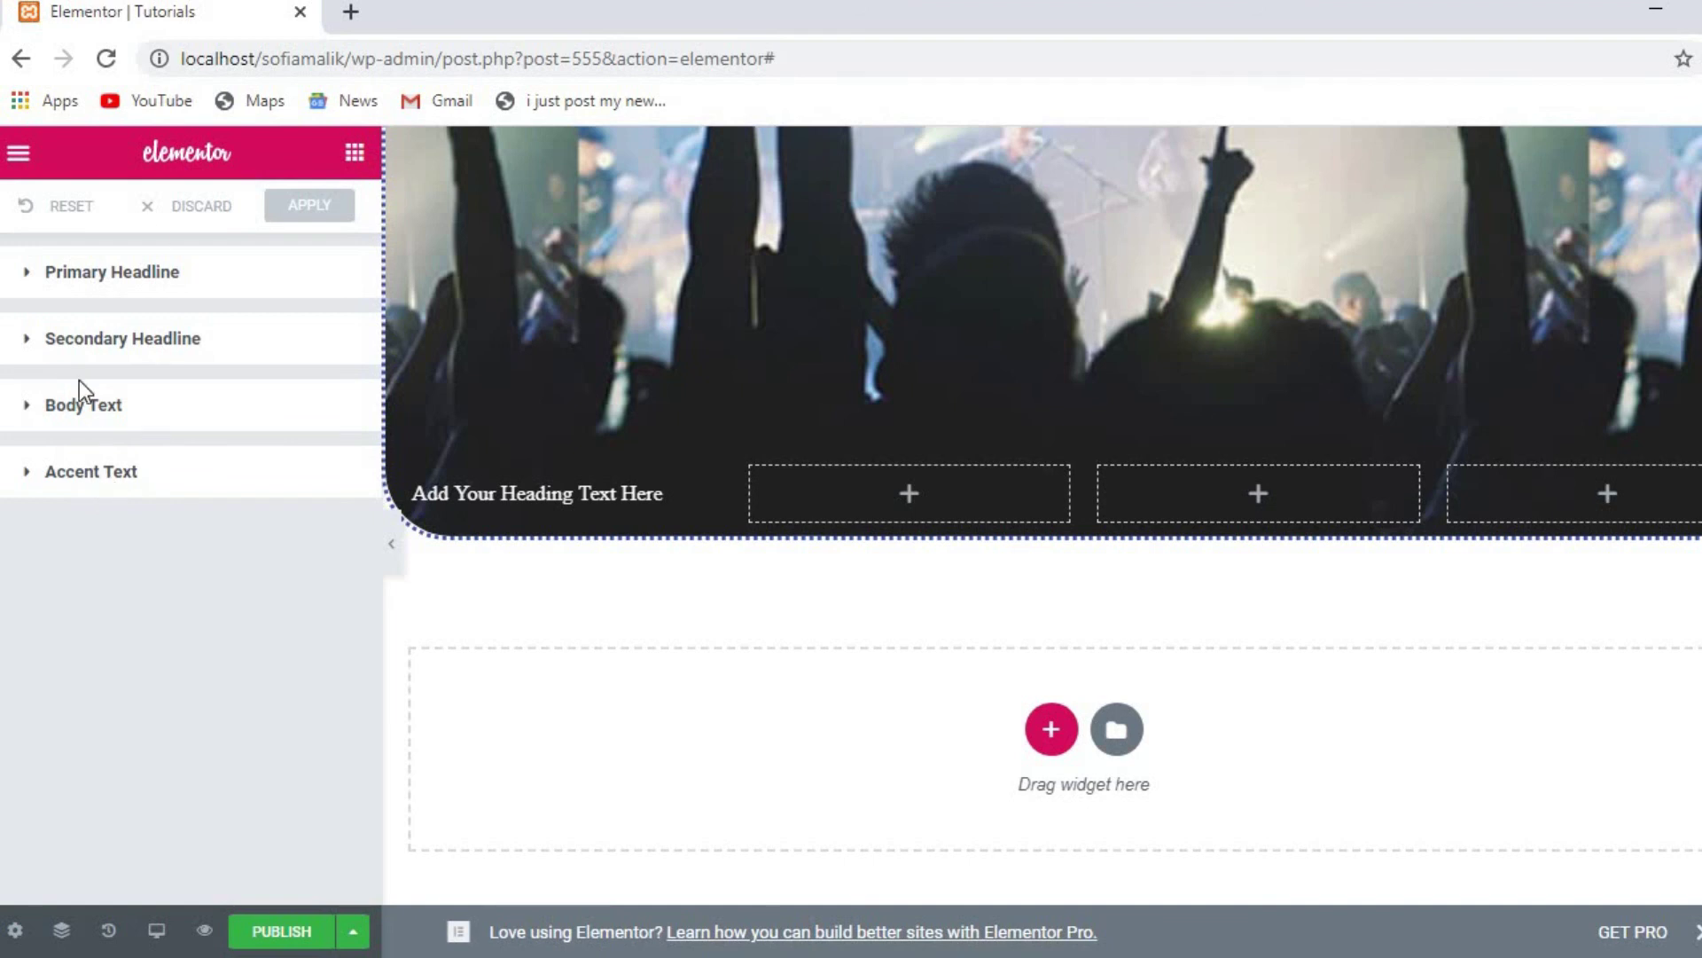
# Step: Add a Heading widget to the second column of the concert-image section
pyautogui.click(355, 154)
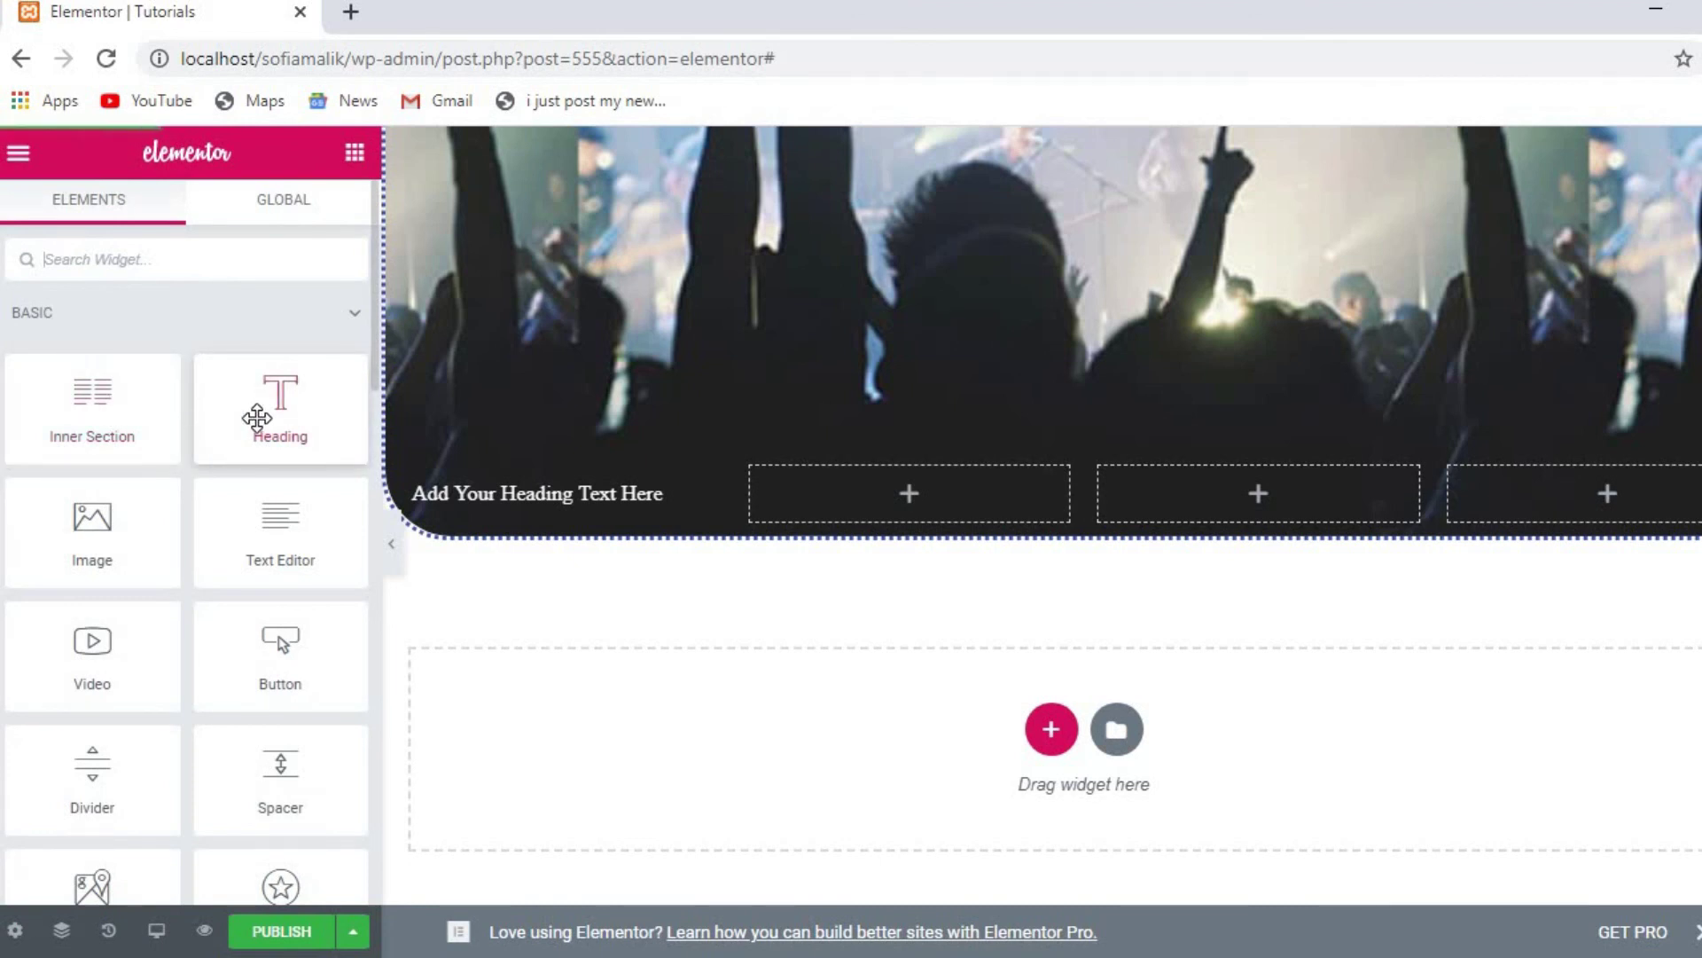
pyautogui.moveTo(257, 416); pyautogui.dragTo(880, 495)
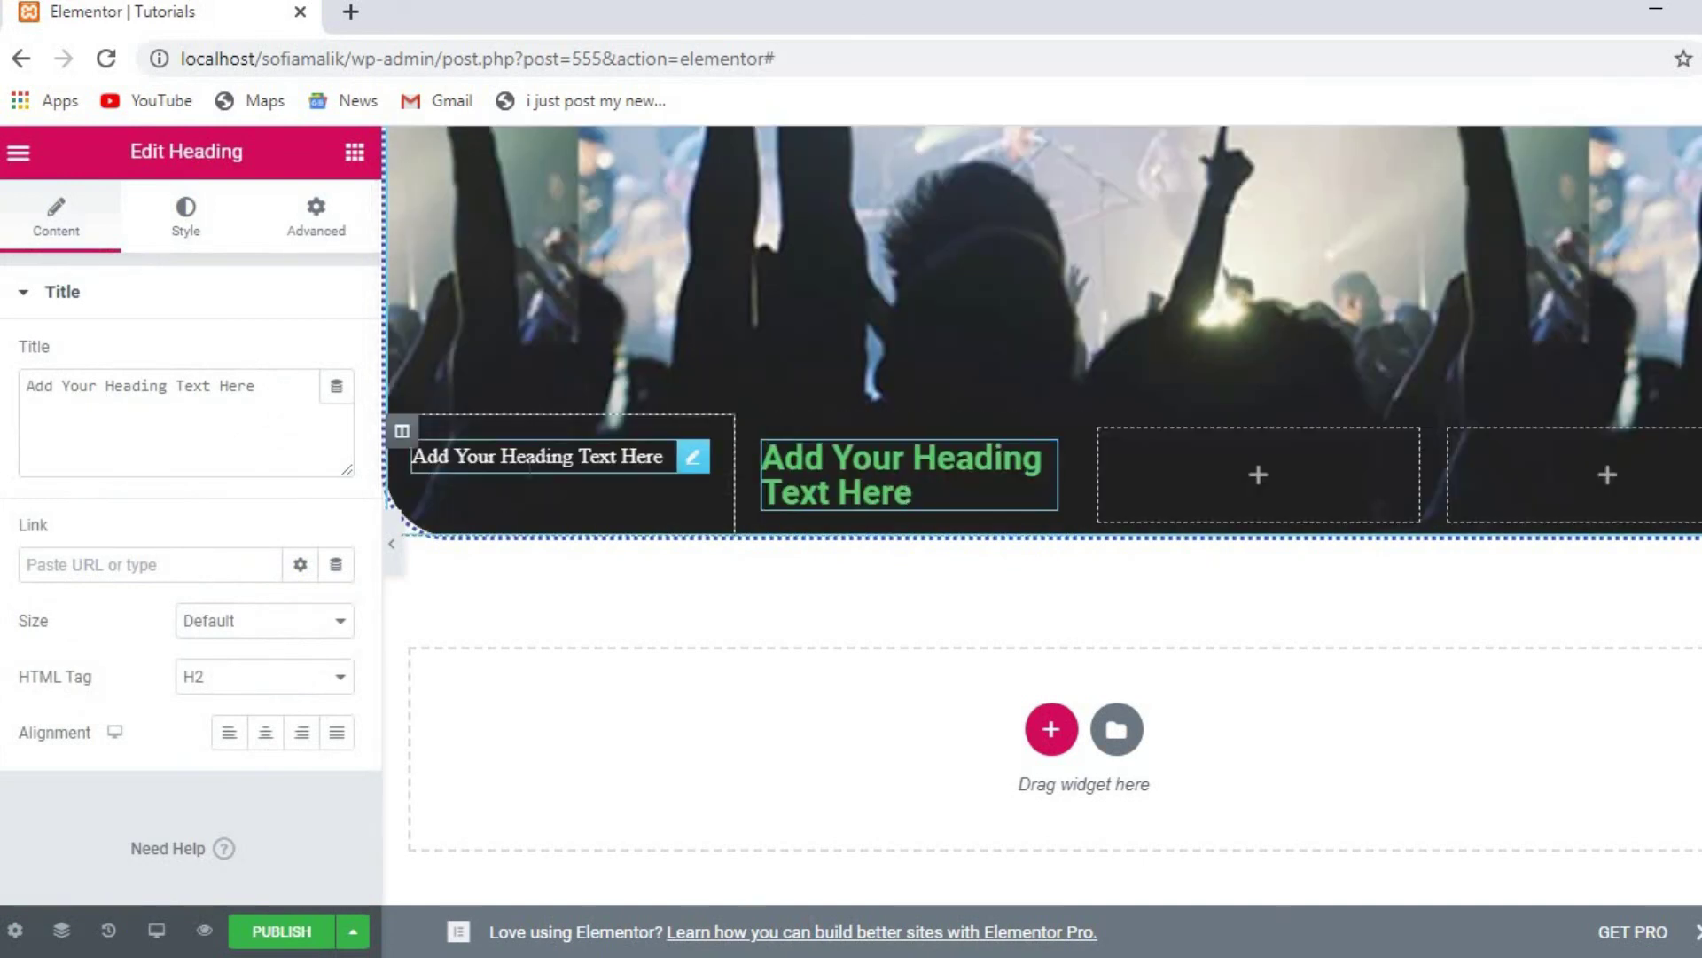
# Step: Try an Image widget in the third column, using the café table photo vication5-1.jpg from the media library
pyautogui.click(355, 155)
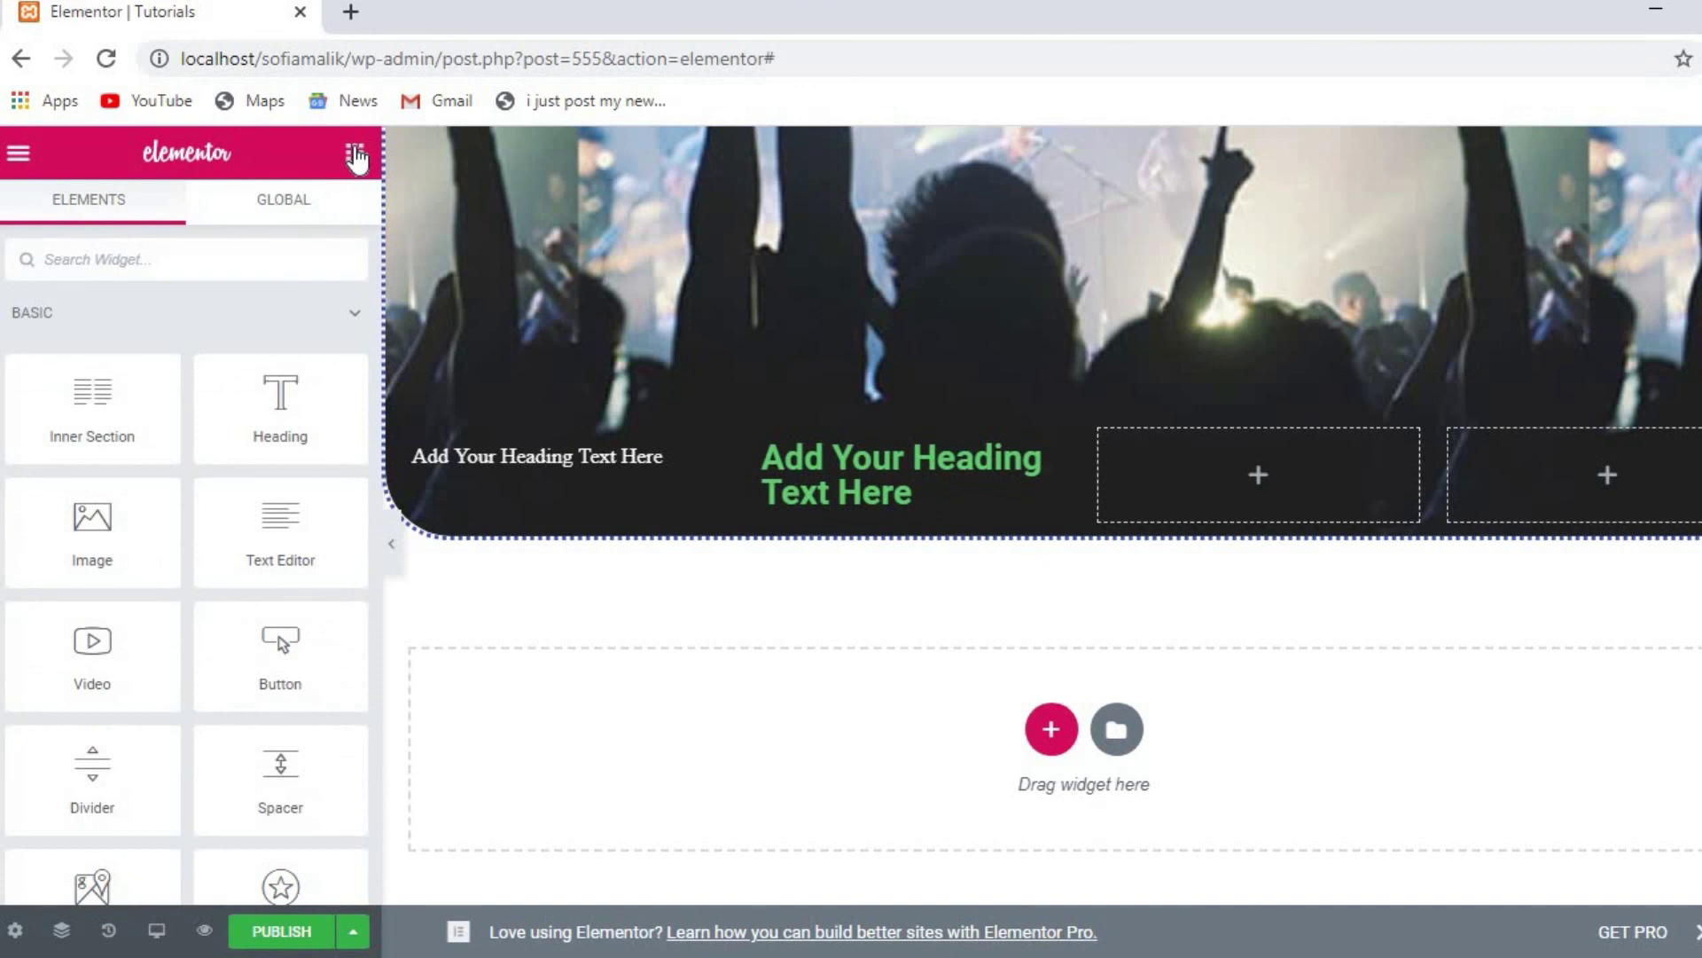
pyautogui.moveTo(92, 554); pyautogui.dragTo(1291, 487)
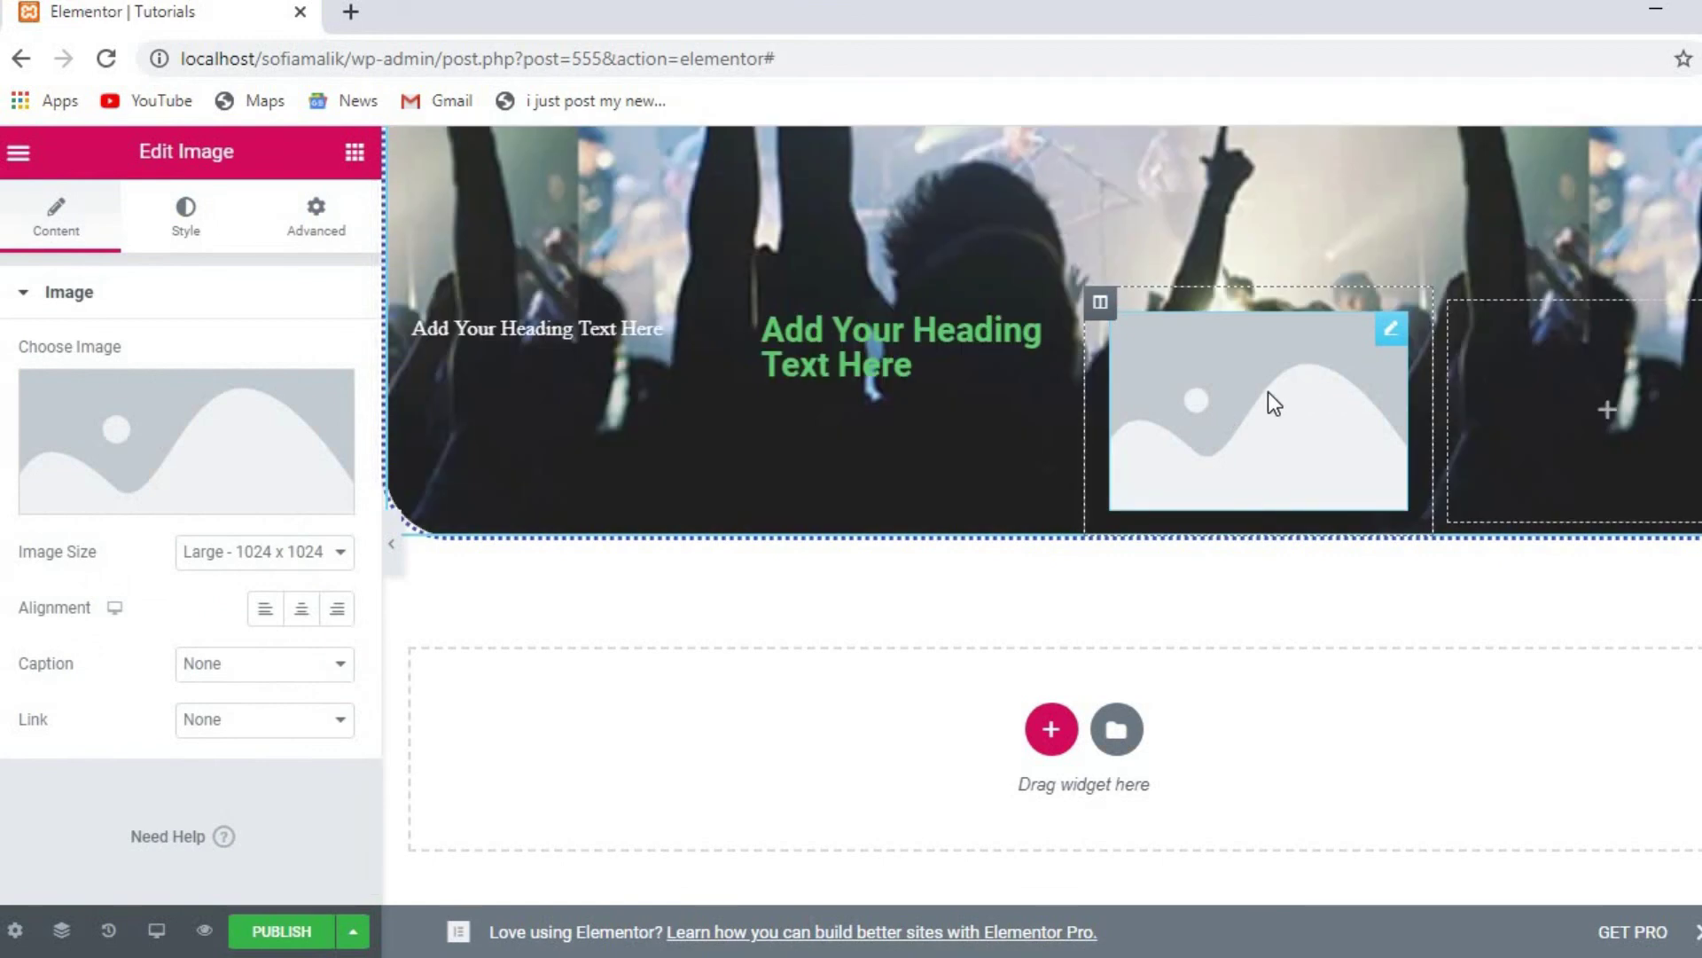
pyautogui.click(213, 502)
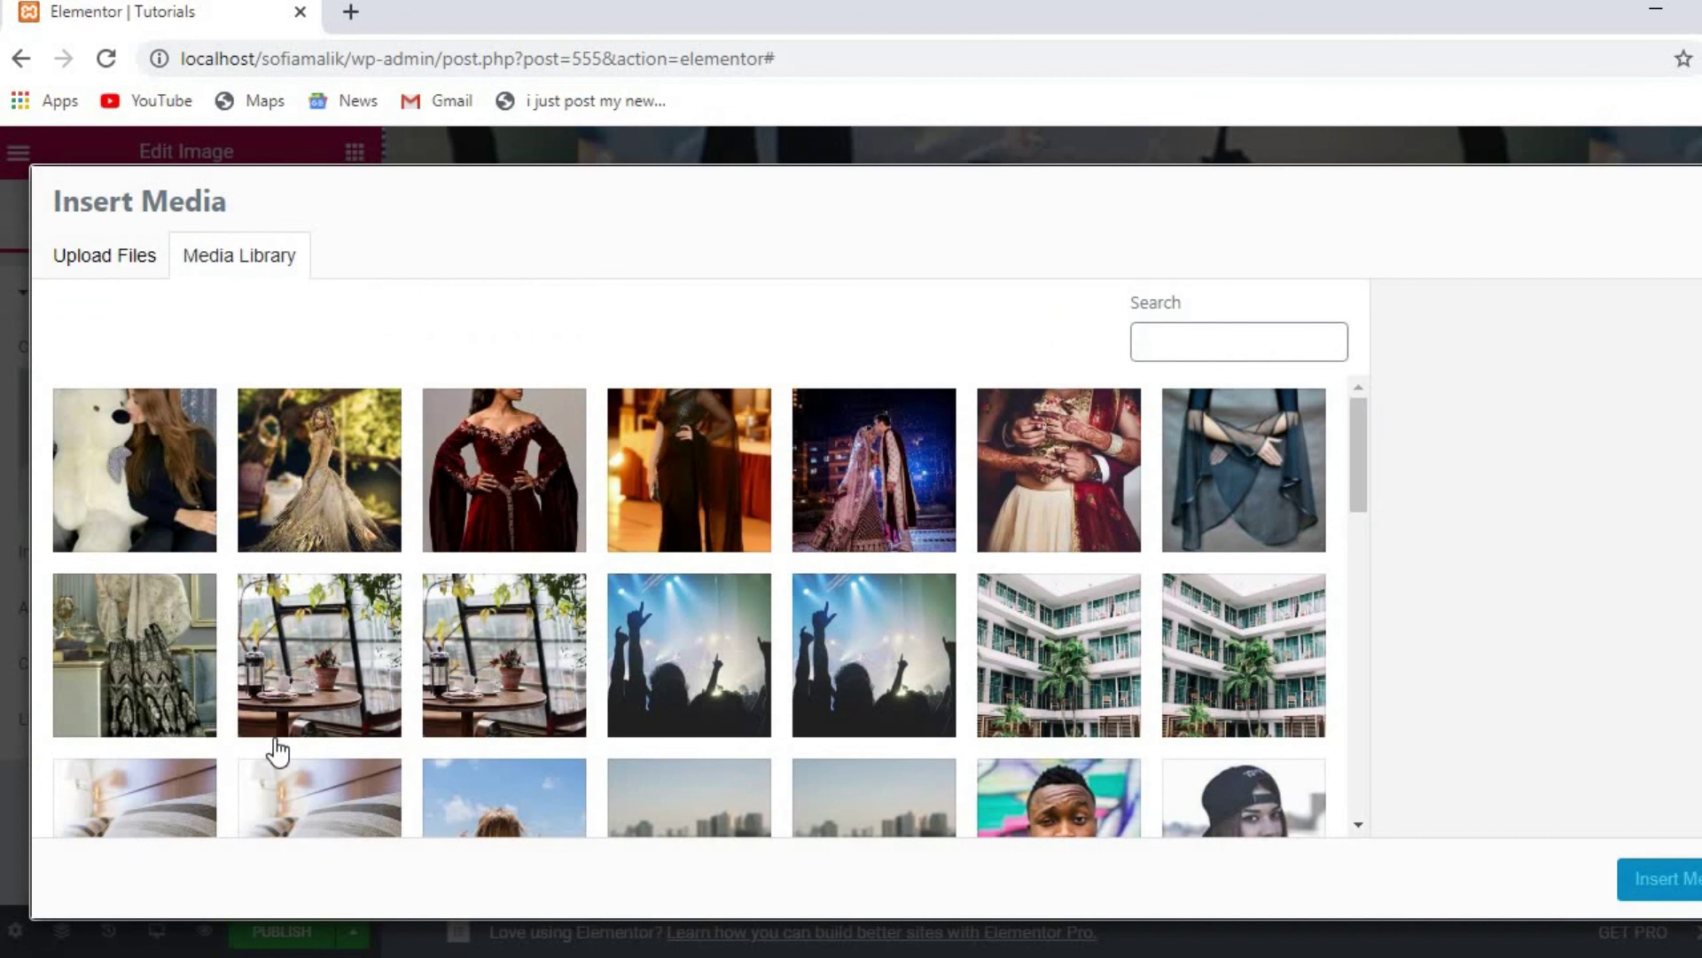
pyautogui.click(356, 683)
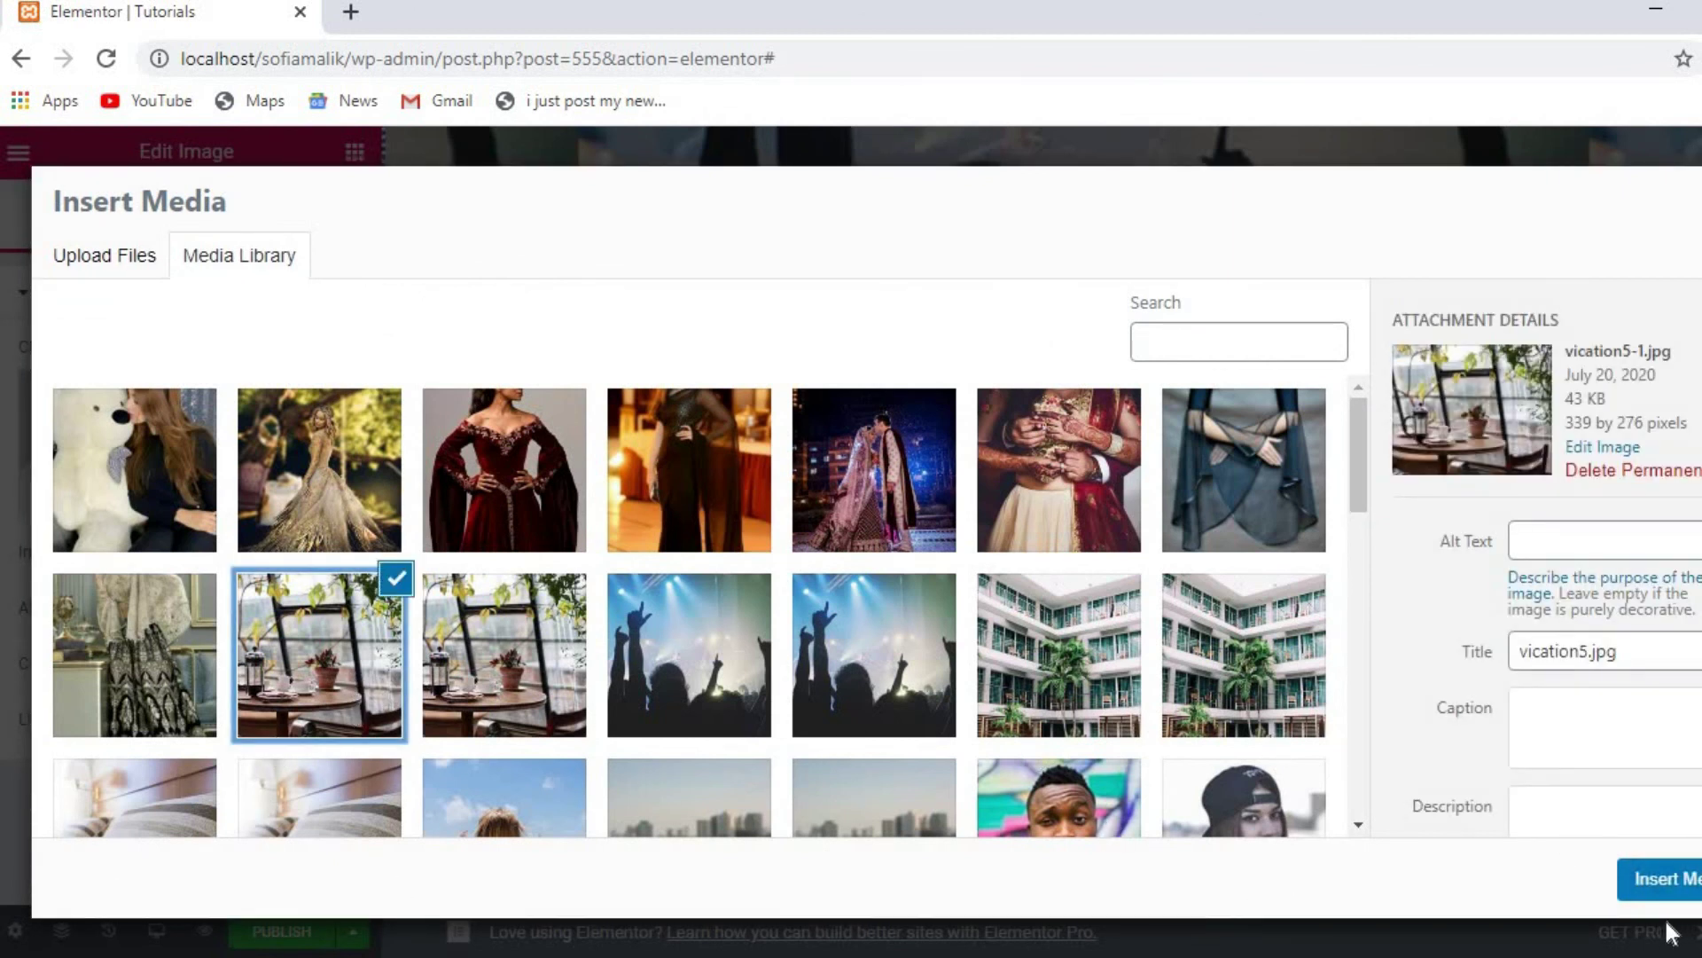
pyautogui.click(1654, 890)
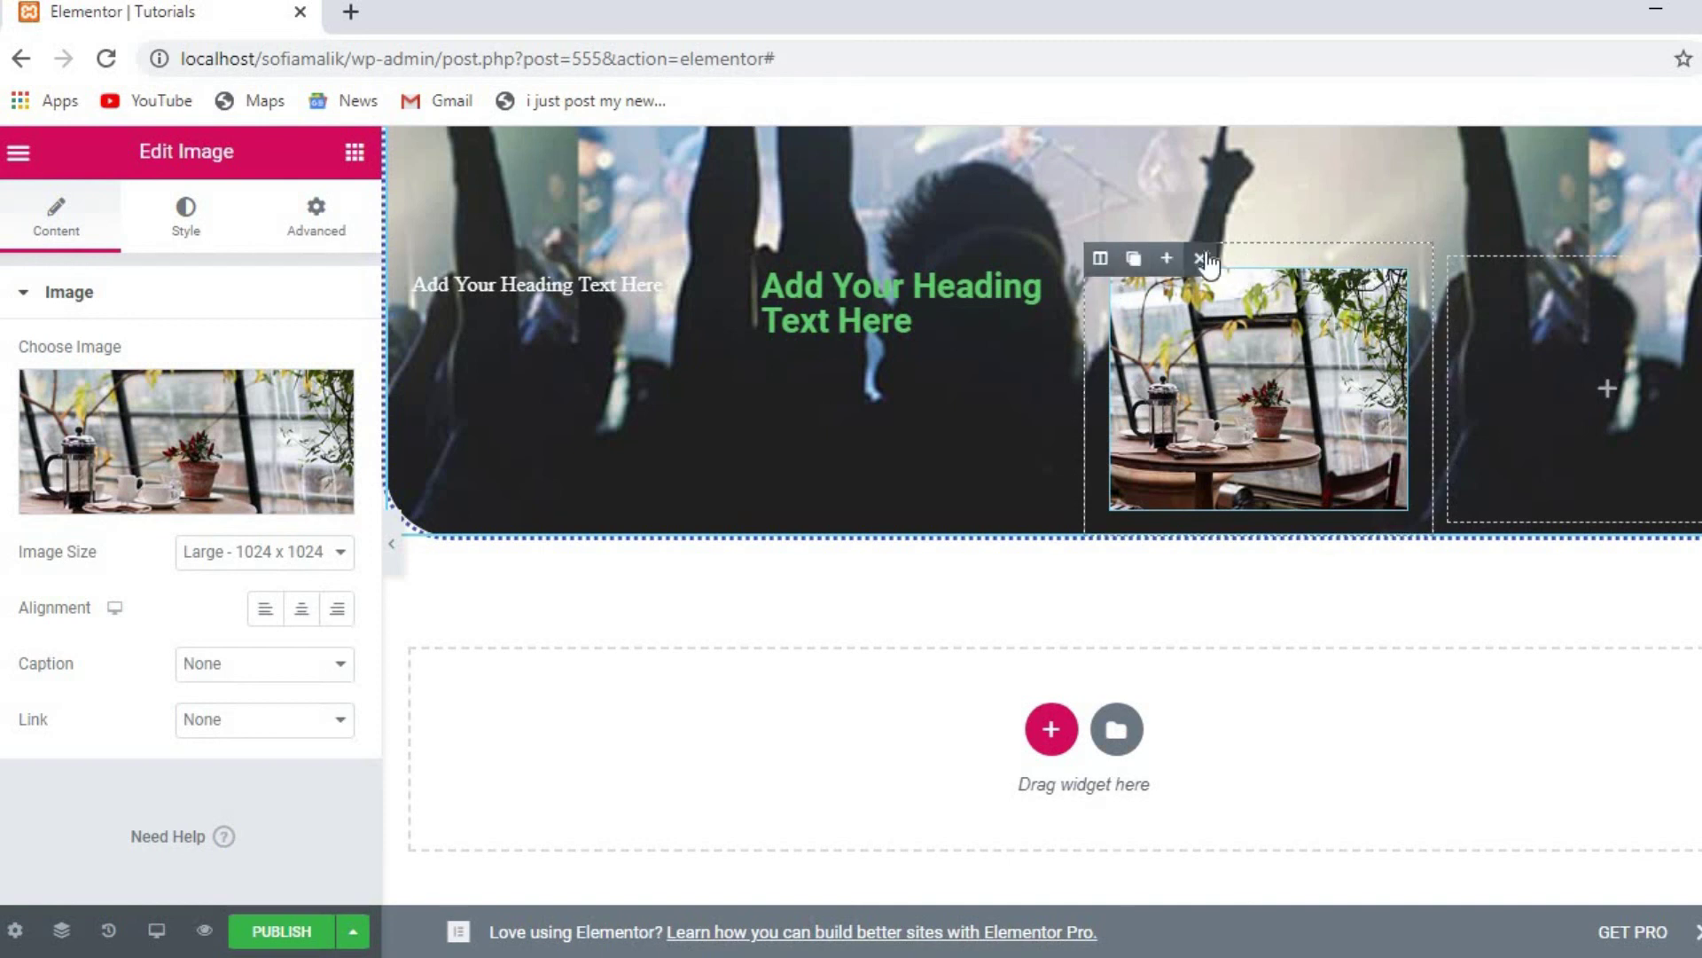
# Step: Delete the third column together with its image and add a Heading widget to the remaining empty column
pyautogui.click(1202, 258)
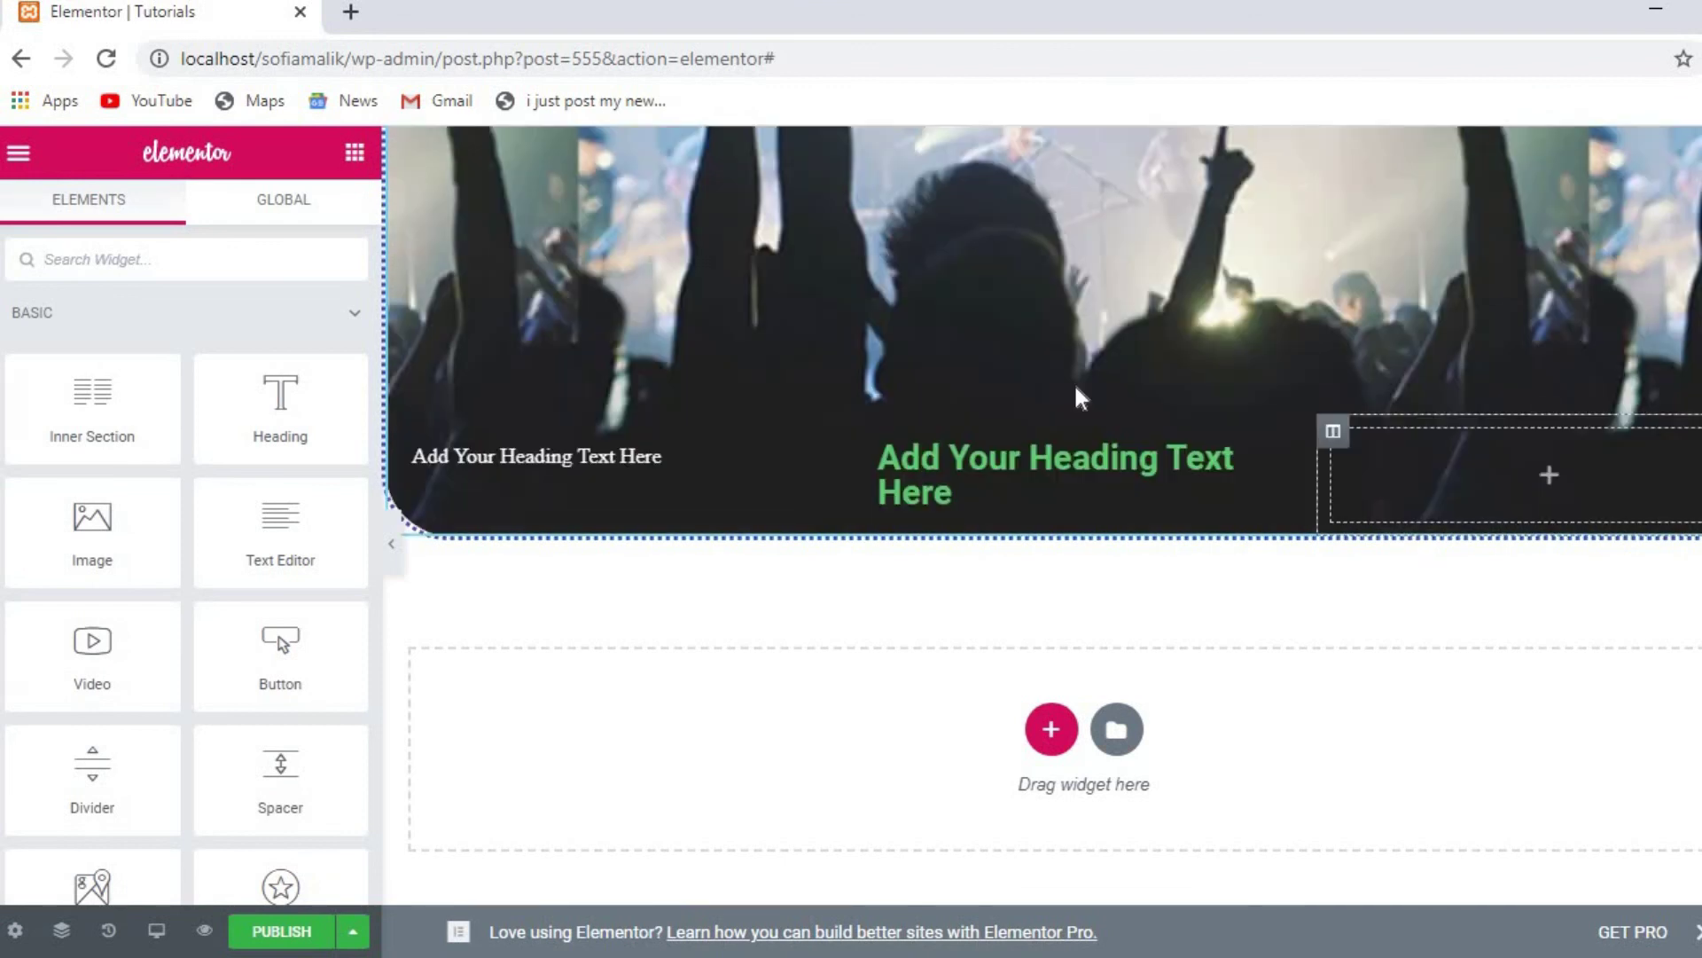
pyautogui.moveTo(300, 397); pyautogui.dragTo(1497, 467)
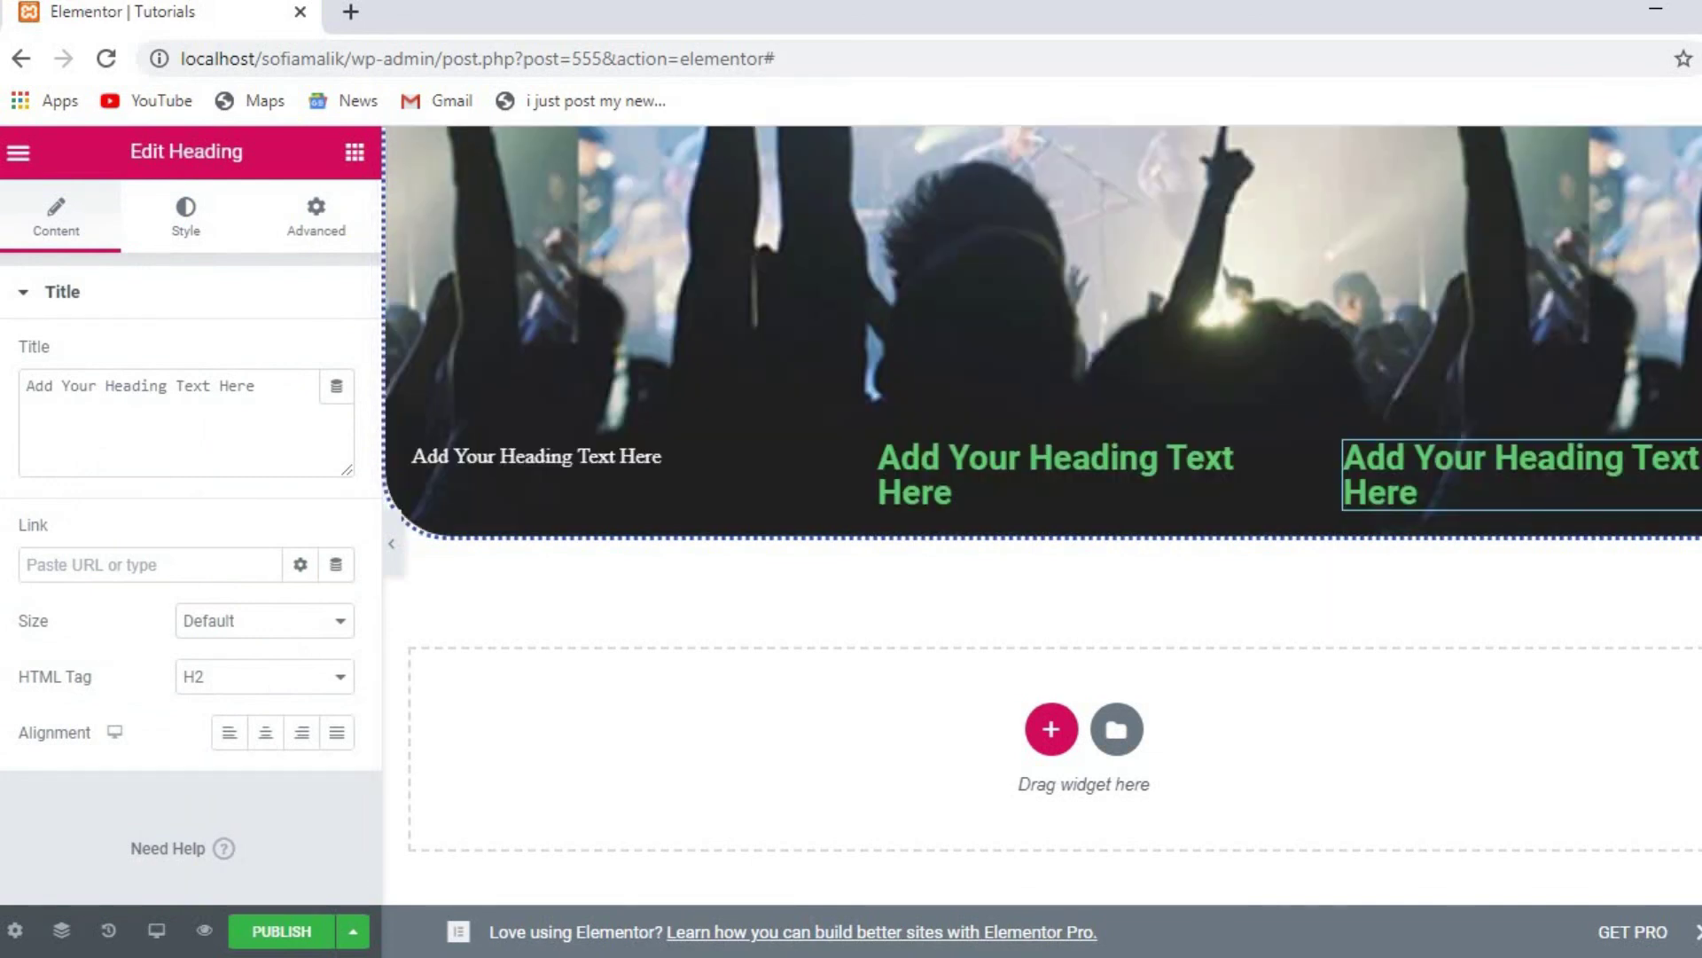
pyautogui.scroll(5, 1042, 514)
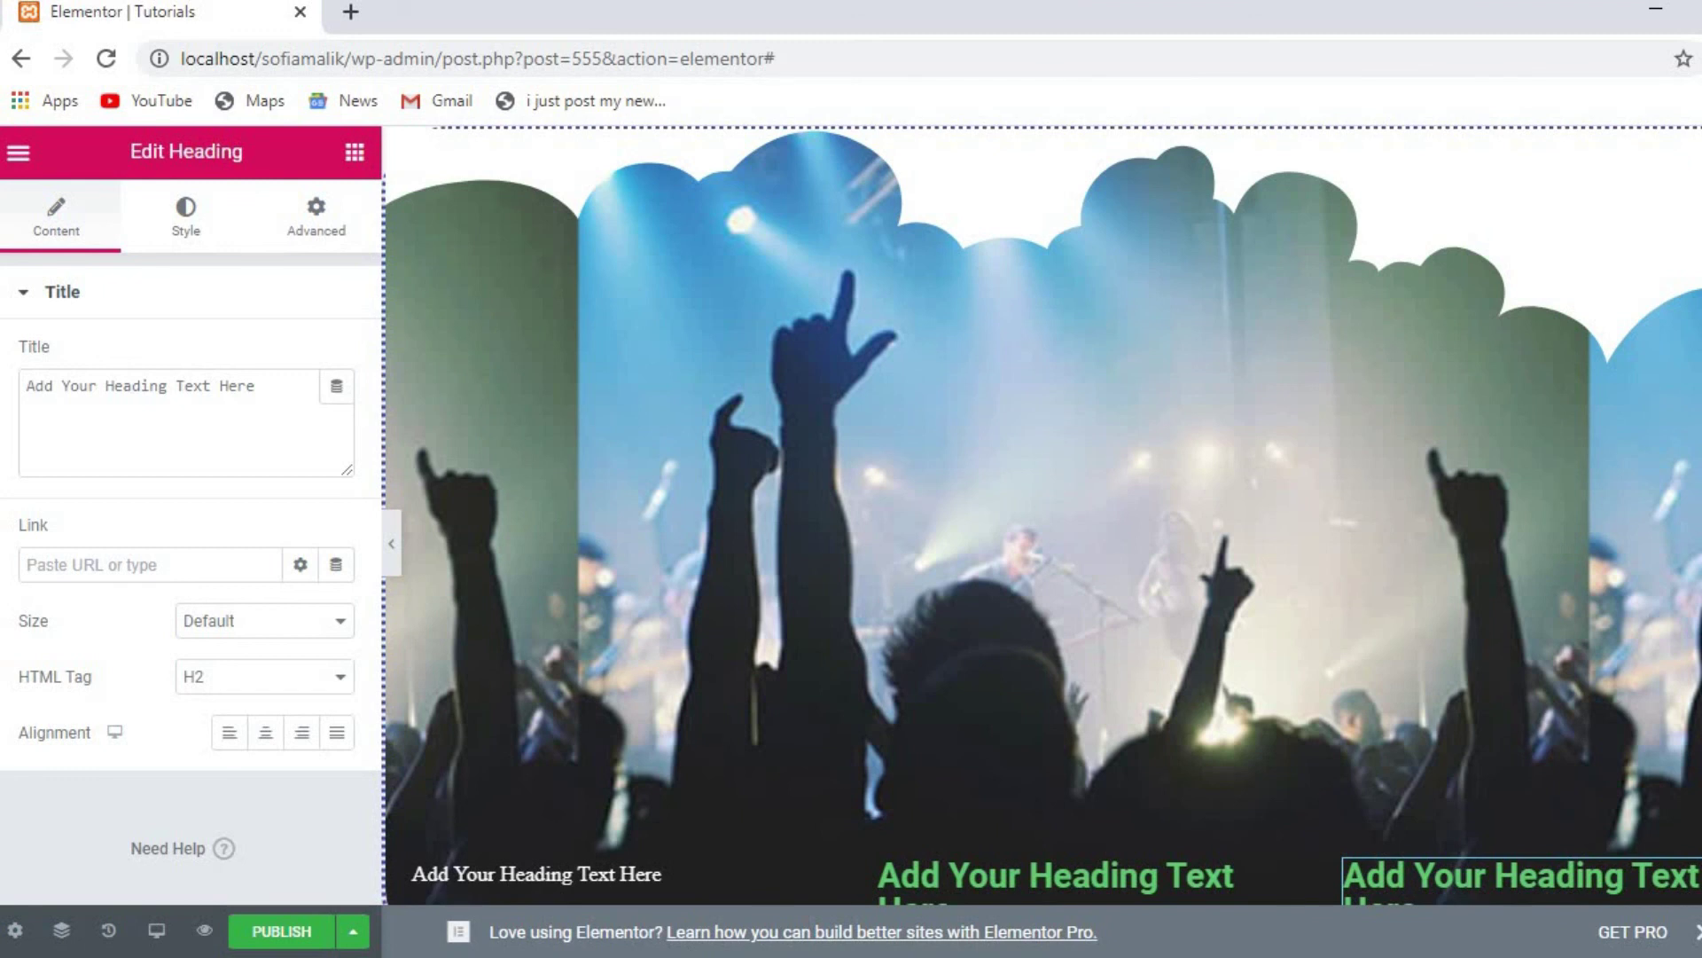
pyautogui.scroll(-5, 1042, 515)
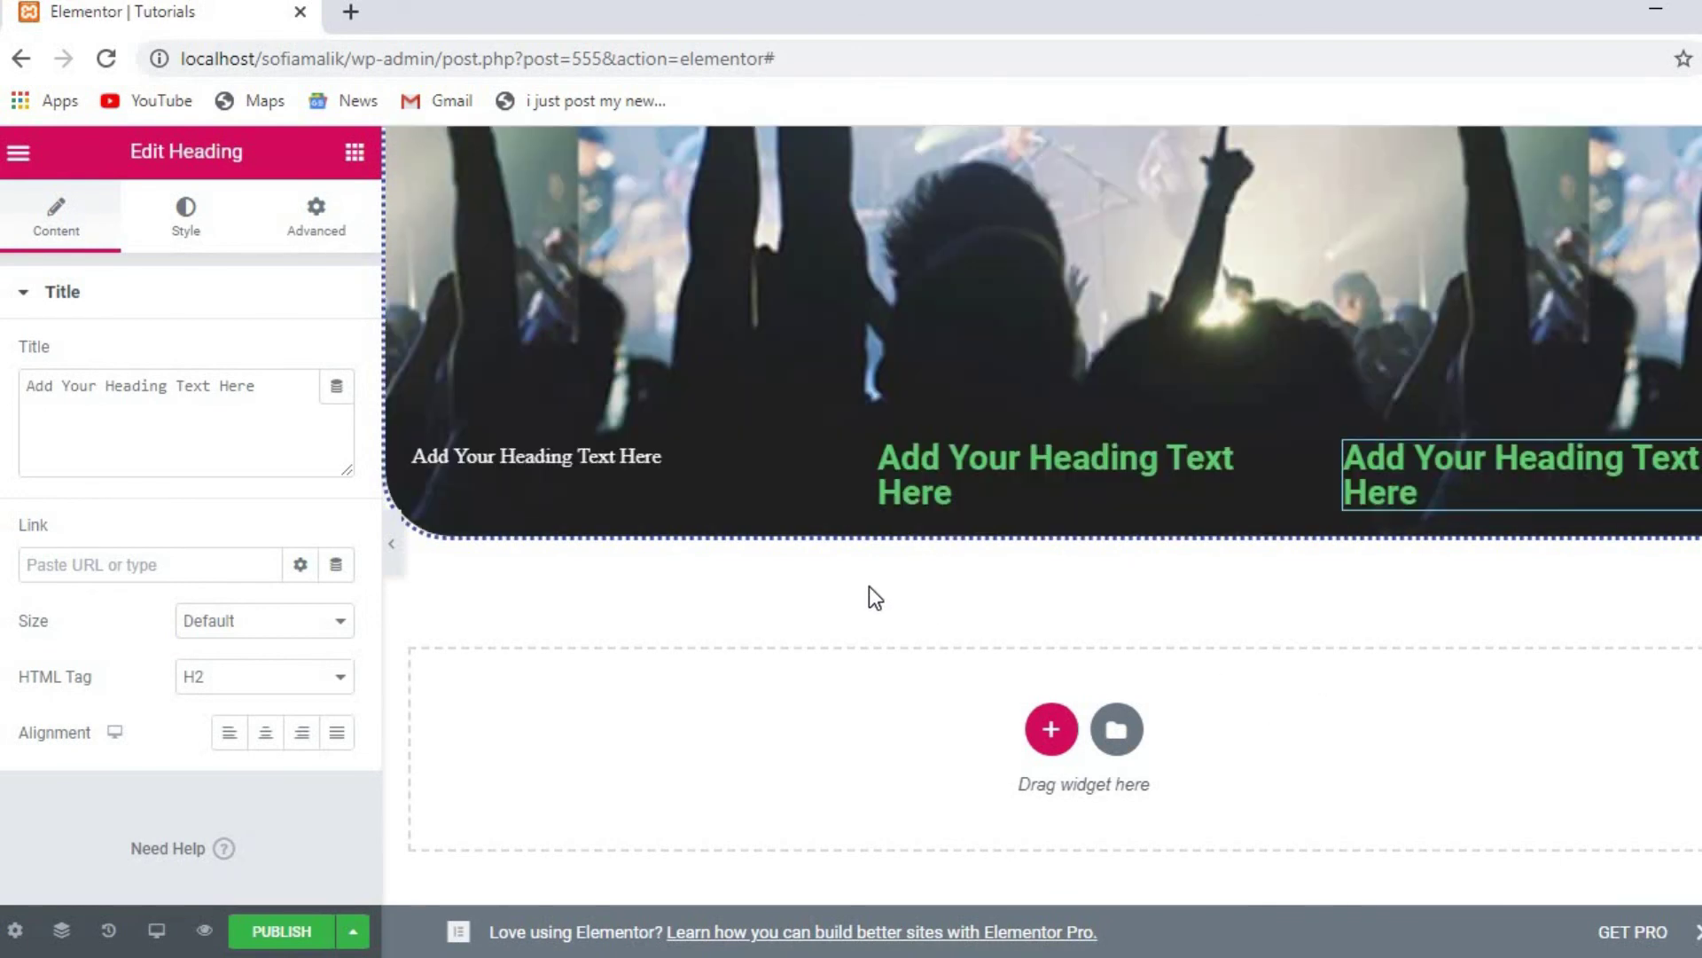
# Step: Add a Spacer widget with 112 px of space below the section and open its advanced settings
pyautogui.click(354, 153)
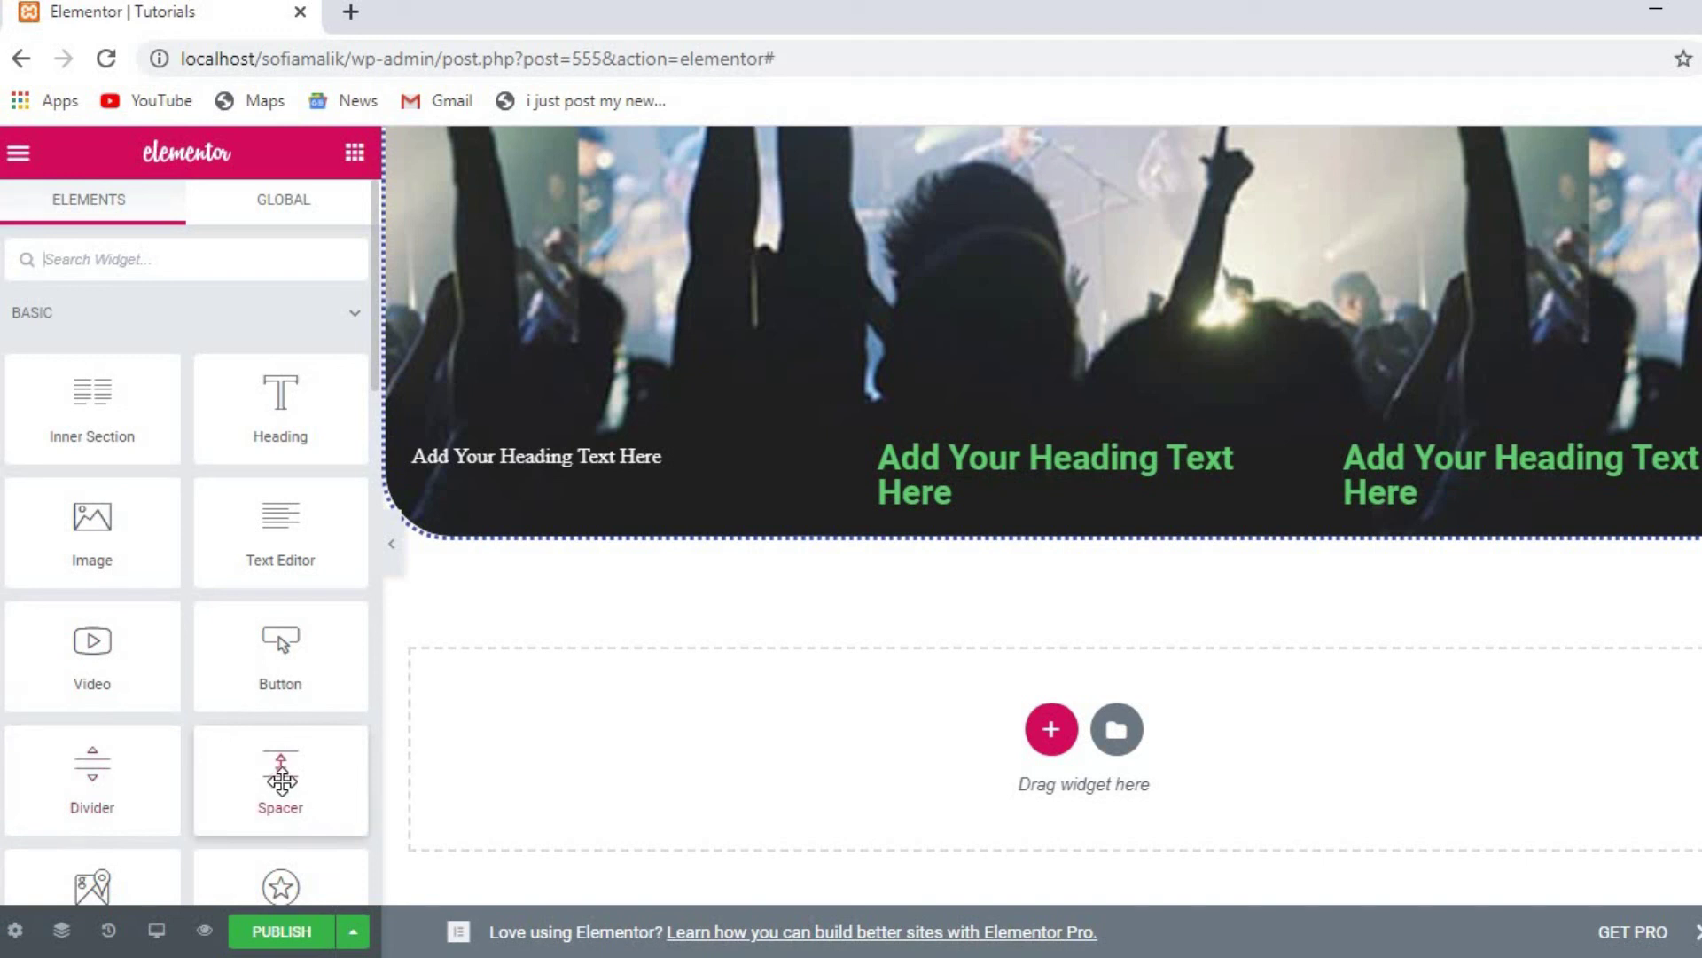
pyautogui.moveTo(281, 781); pyautogui.dragTo(1068, 712)
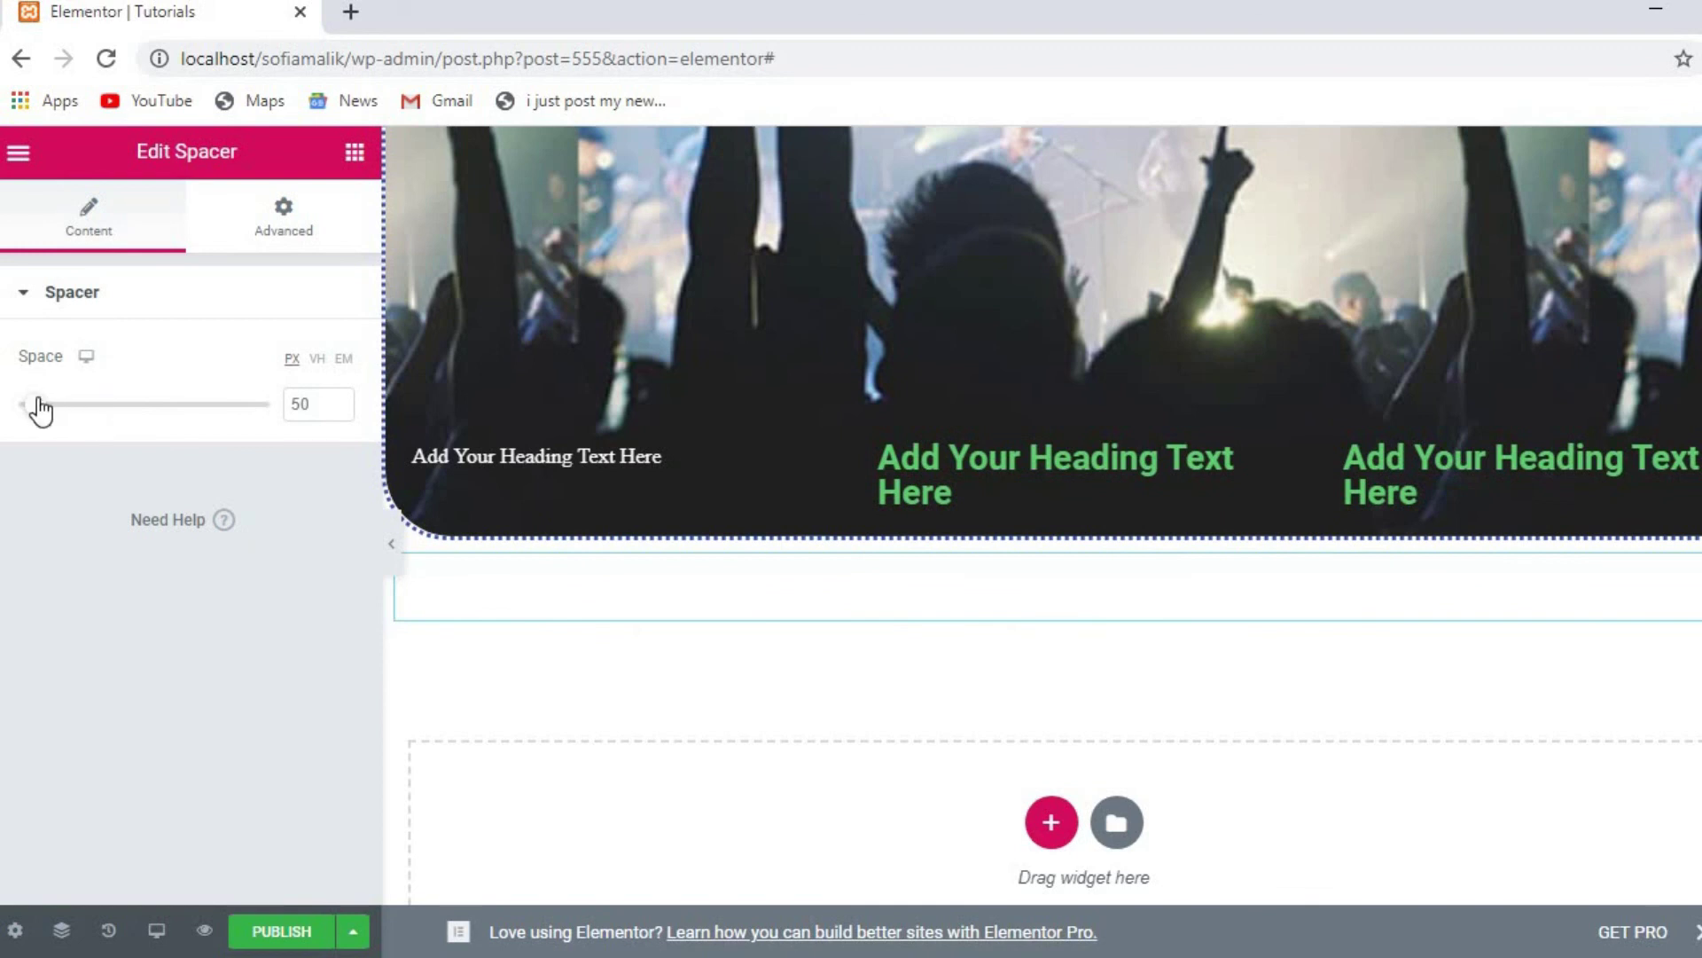
pyautogui.moveTo(40, 410)
pyautogui.mouseDown()
pyautogui.moveTo(163, 426)
pyautogui.moveTo(75, 426)
pyautogui.moveTo(189, 411)
pyautogui.moveTo(35, 429)
pyautogui.moveTo(18, 411)
pyautogui.moveTo(68, 414)
pyautogui.mouseUp()
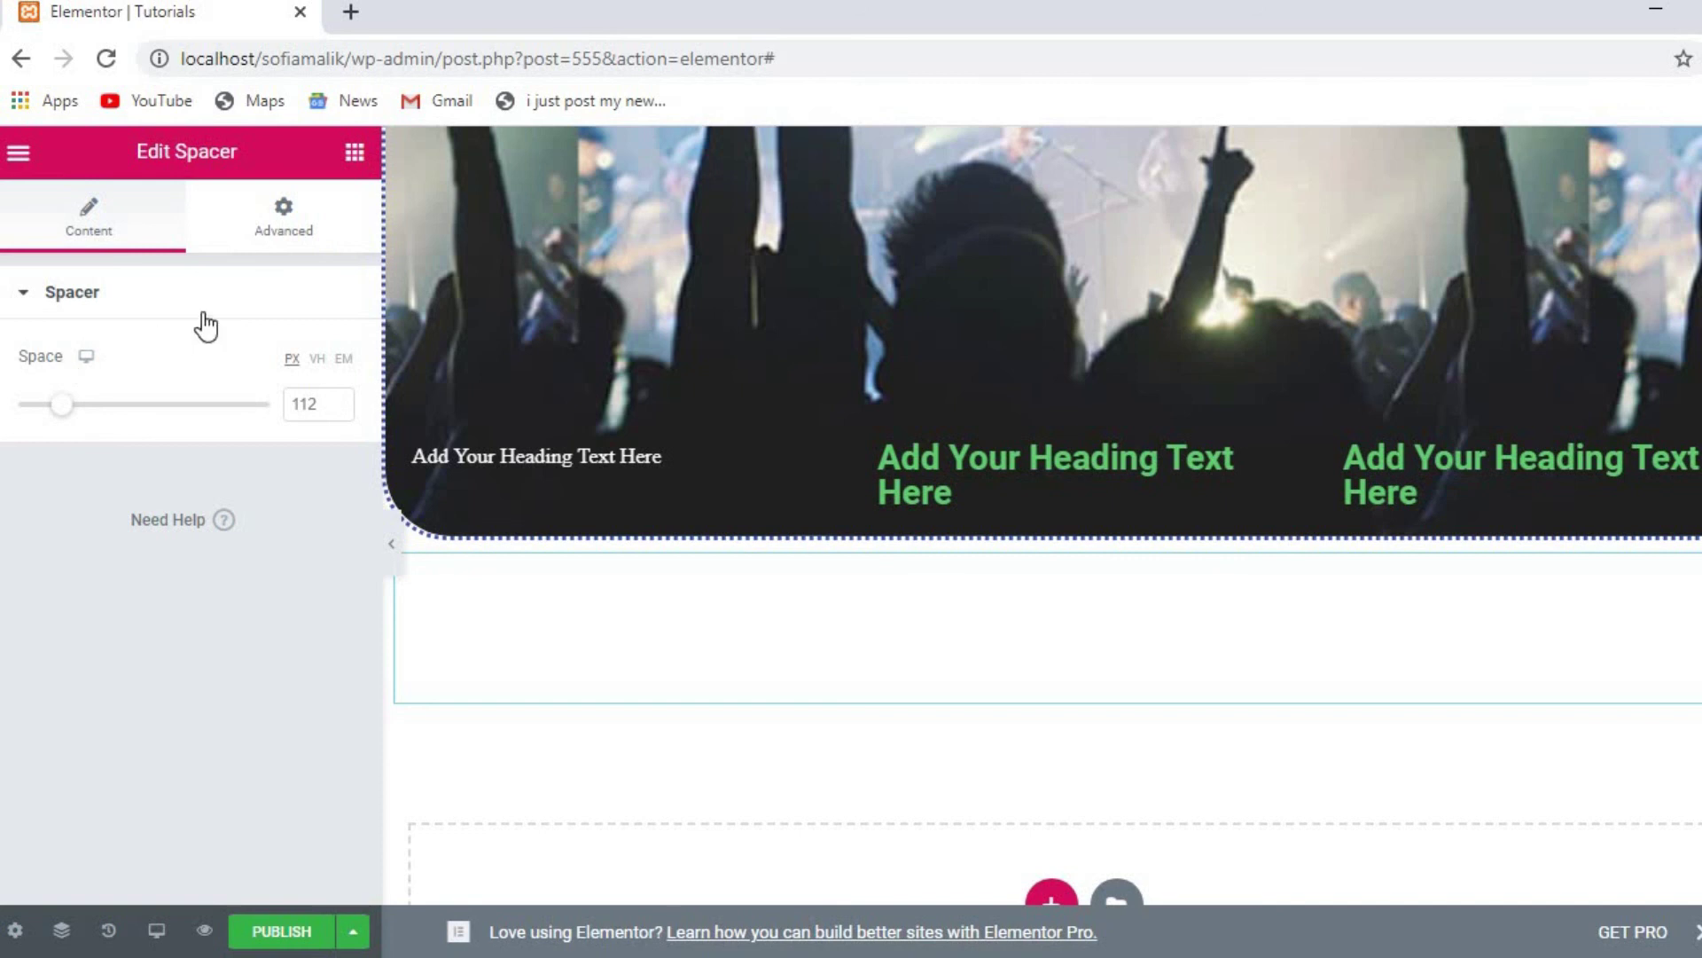
pyautogui.click(306, 215)
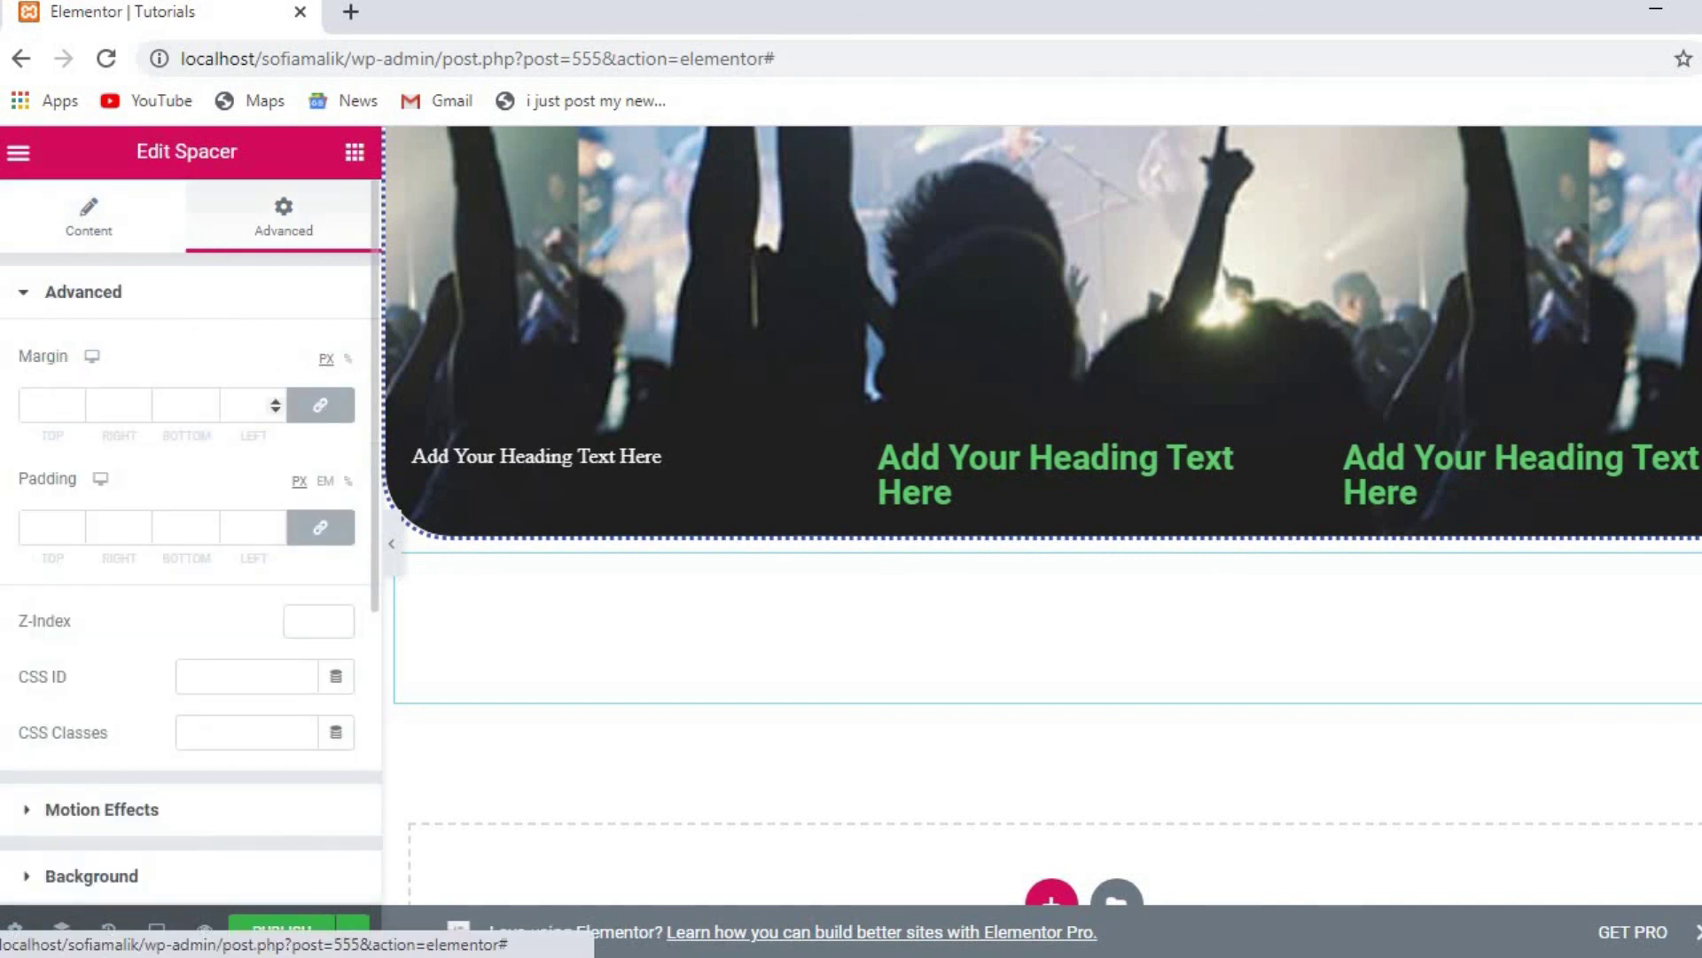